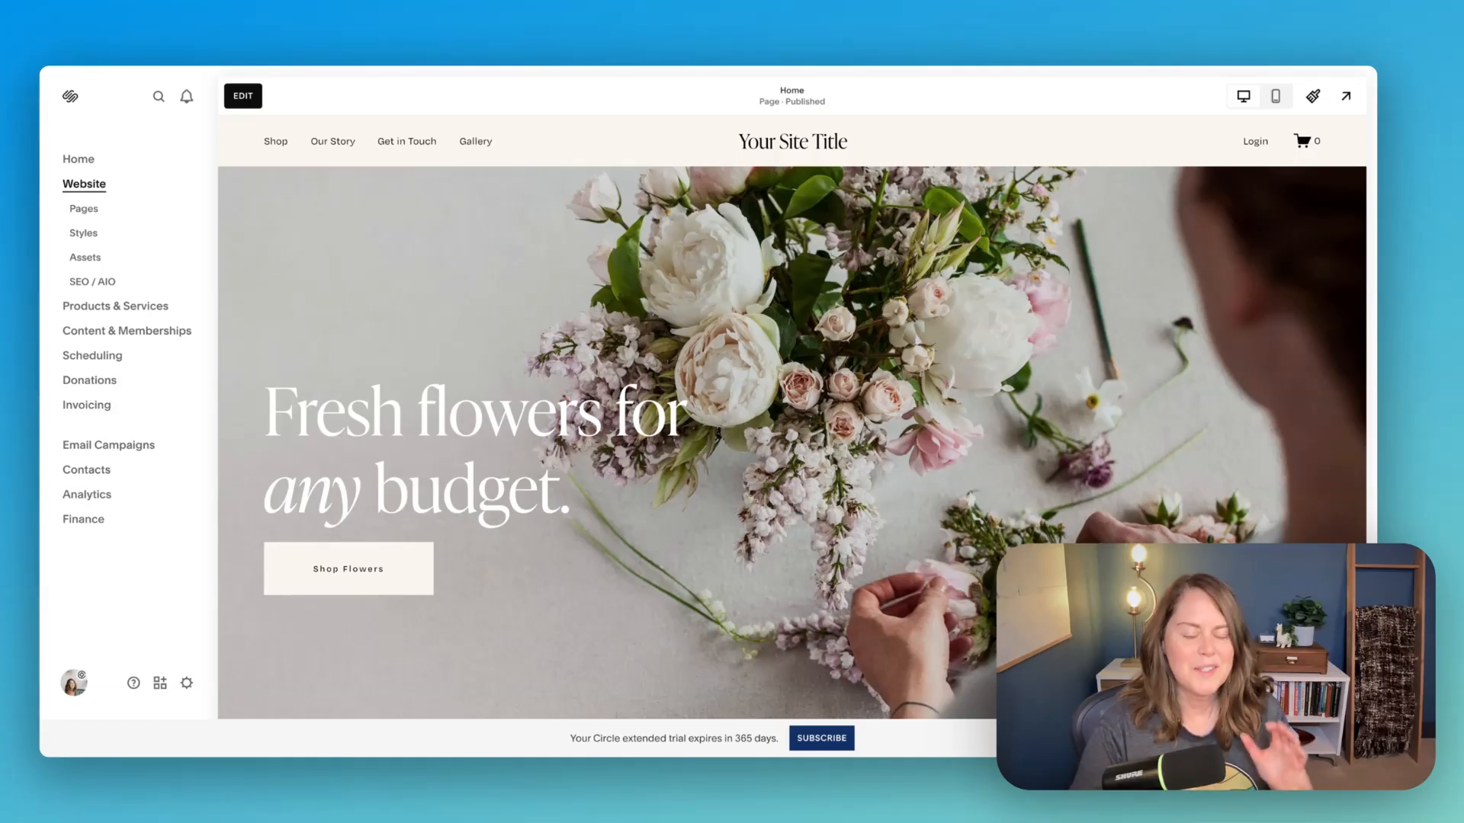
- Open the home page for editing and look over the hero section and the green intro section below it
left_click(241, 97)
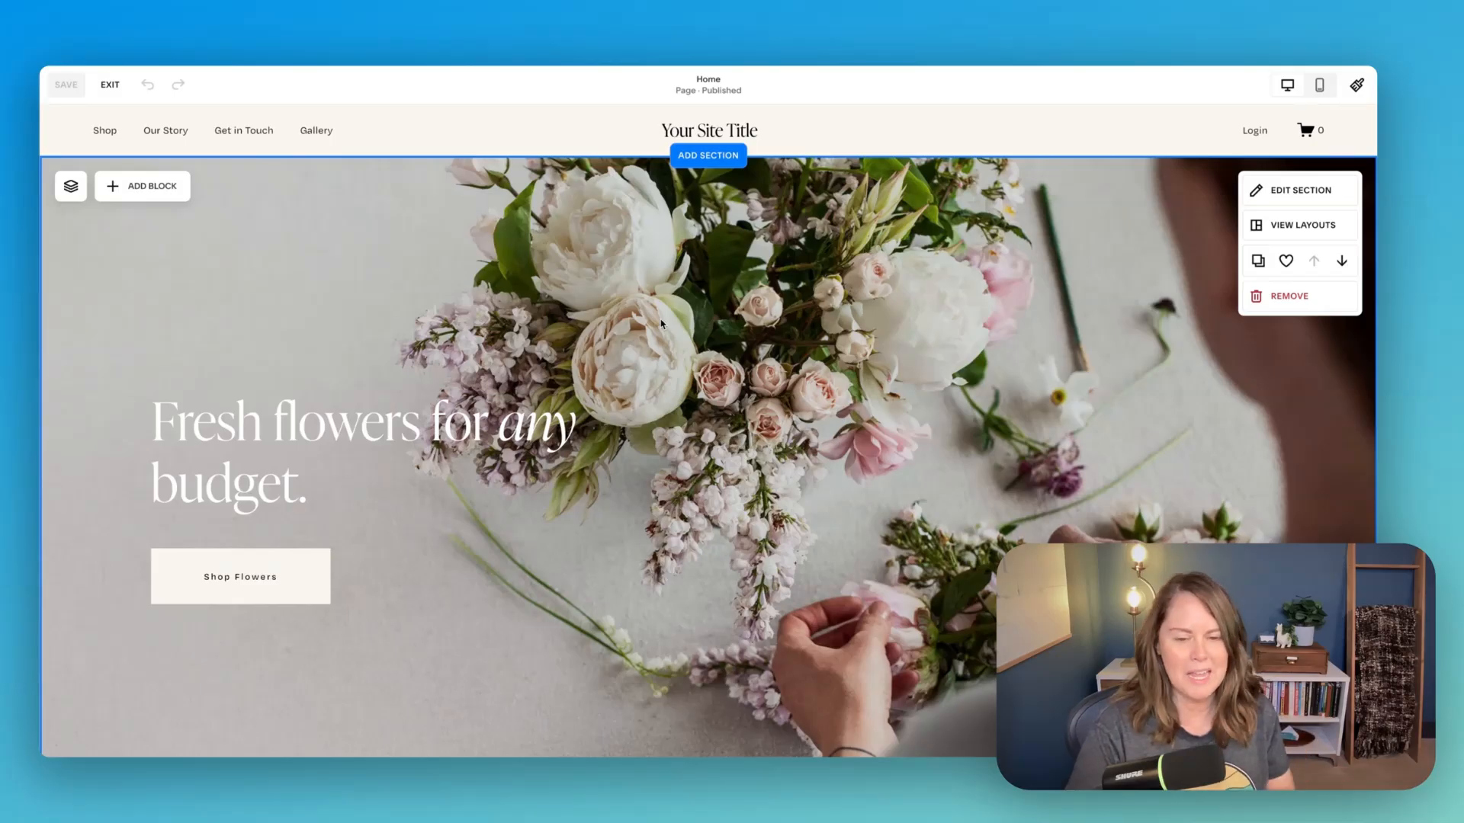
scroll(681, 352, "down", 5)
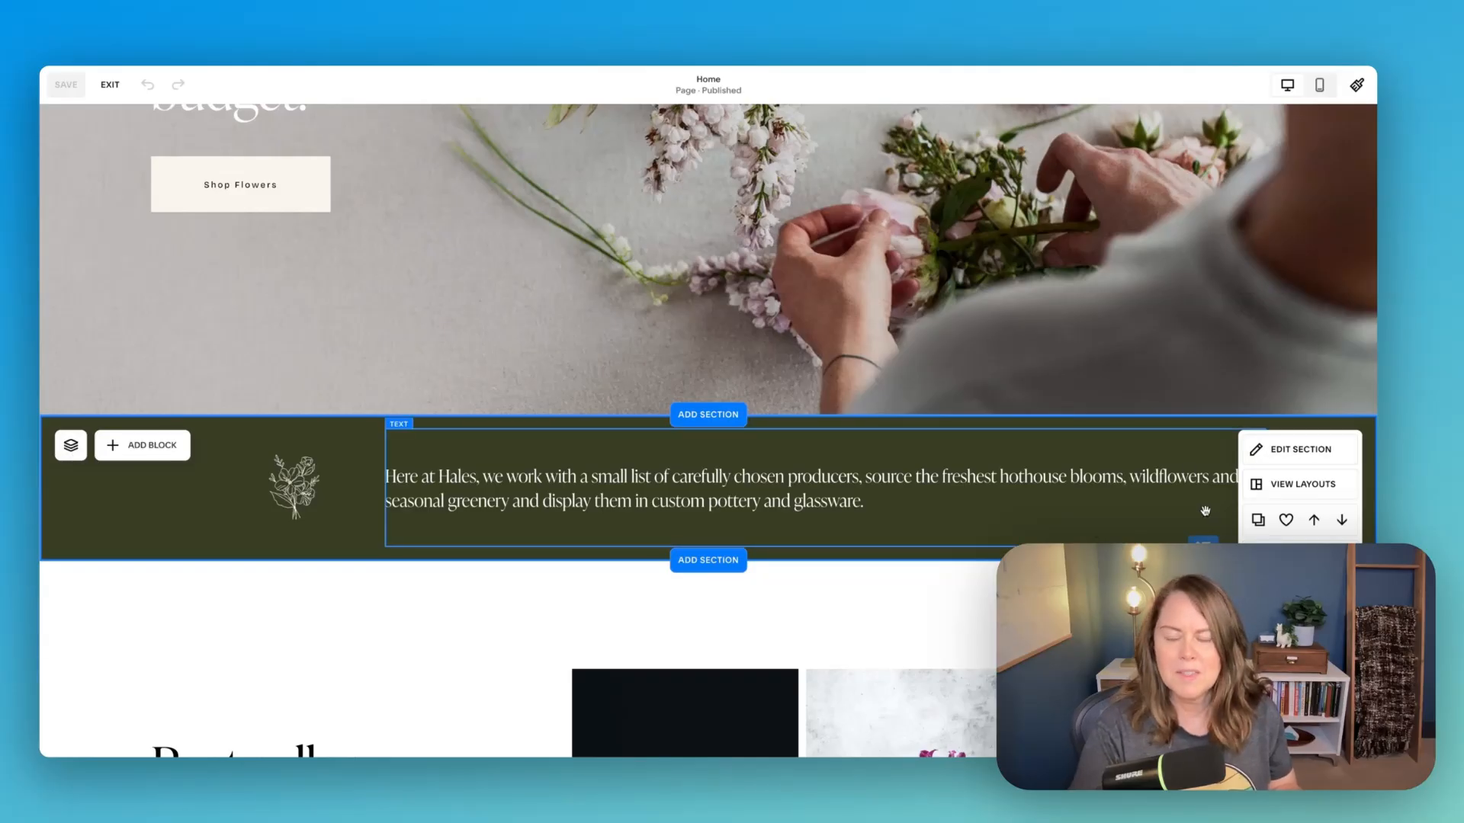
scroll(1178, 414, "up", 5)
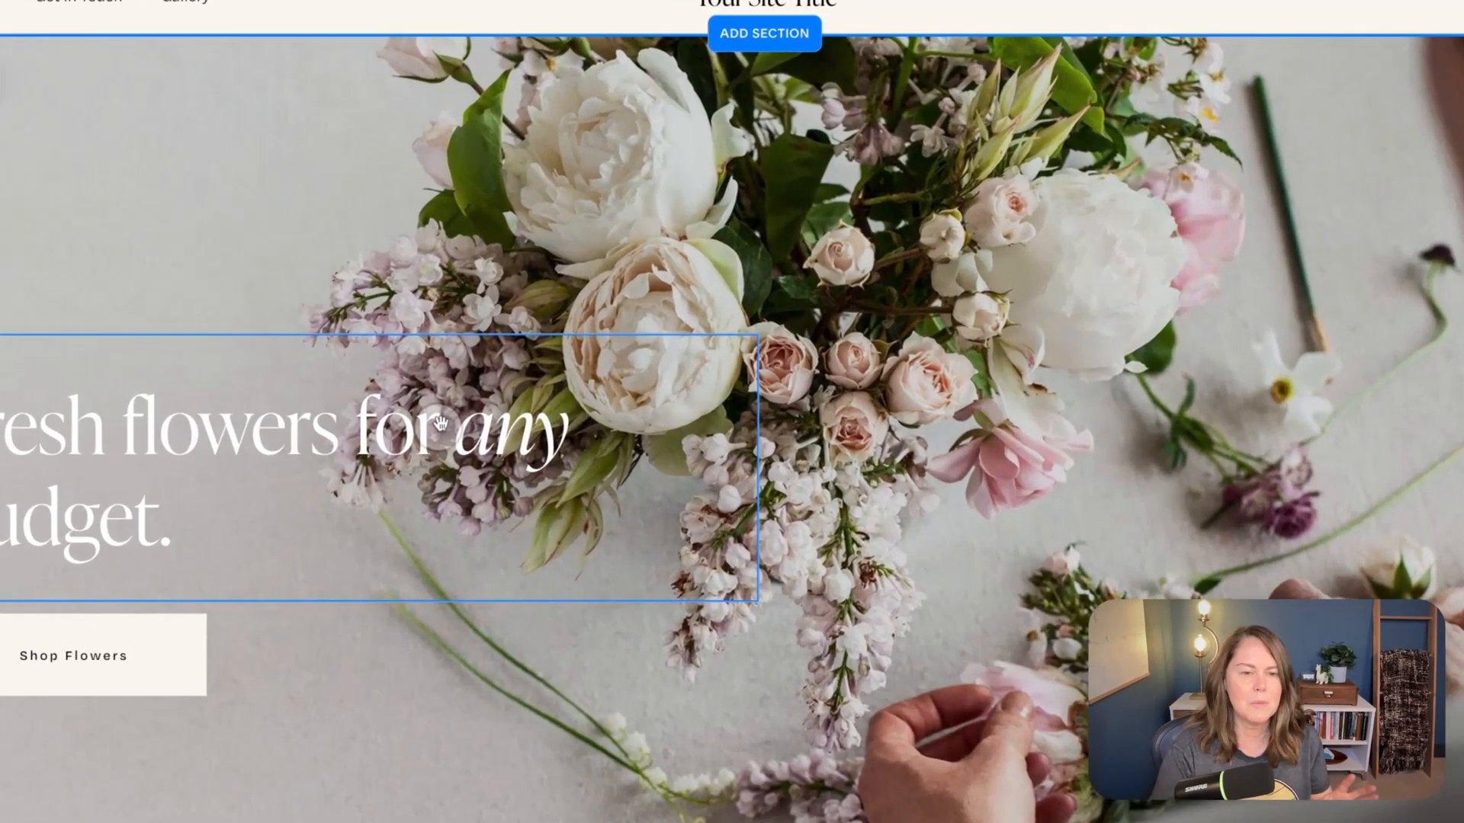
- Reposition the hero heading and the Shop Flowers button in the desktop layout so that they overlap
left_click_drag(499, 429, 555, 408)
double_click(917, 397)
left_click(486, 411)
left_click_drag(723, 408, 29, 444)
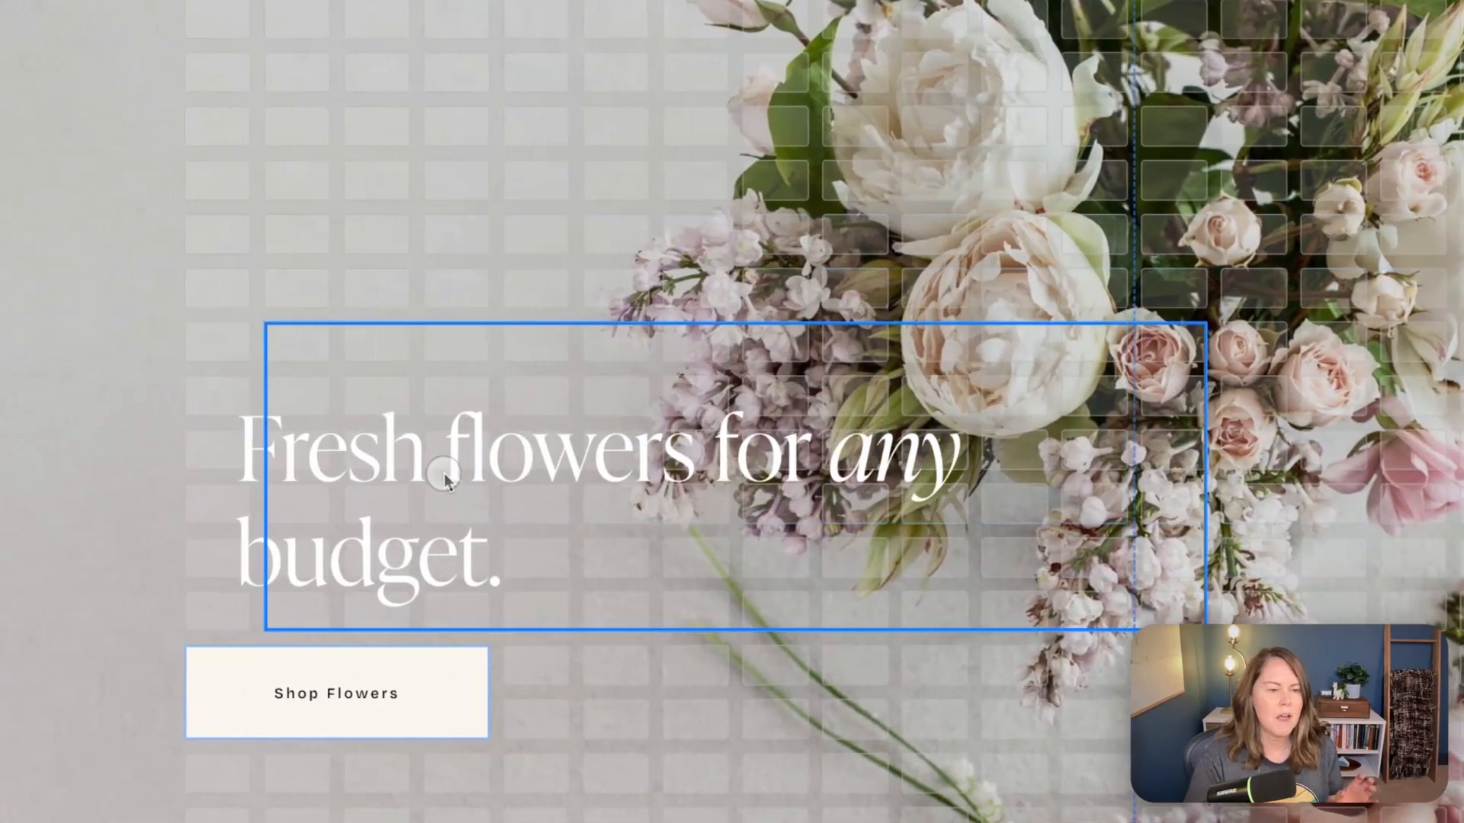
left_click_drag(444, 440, 450, 545)
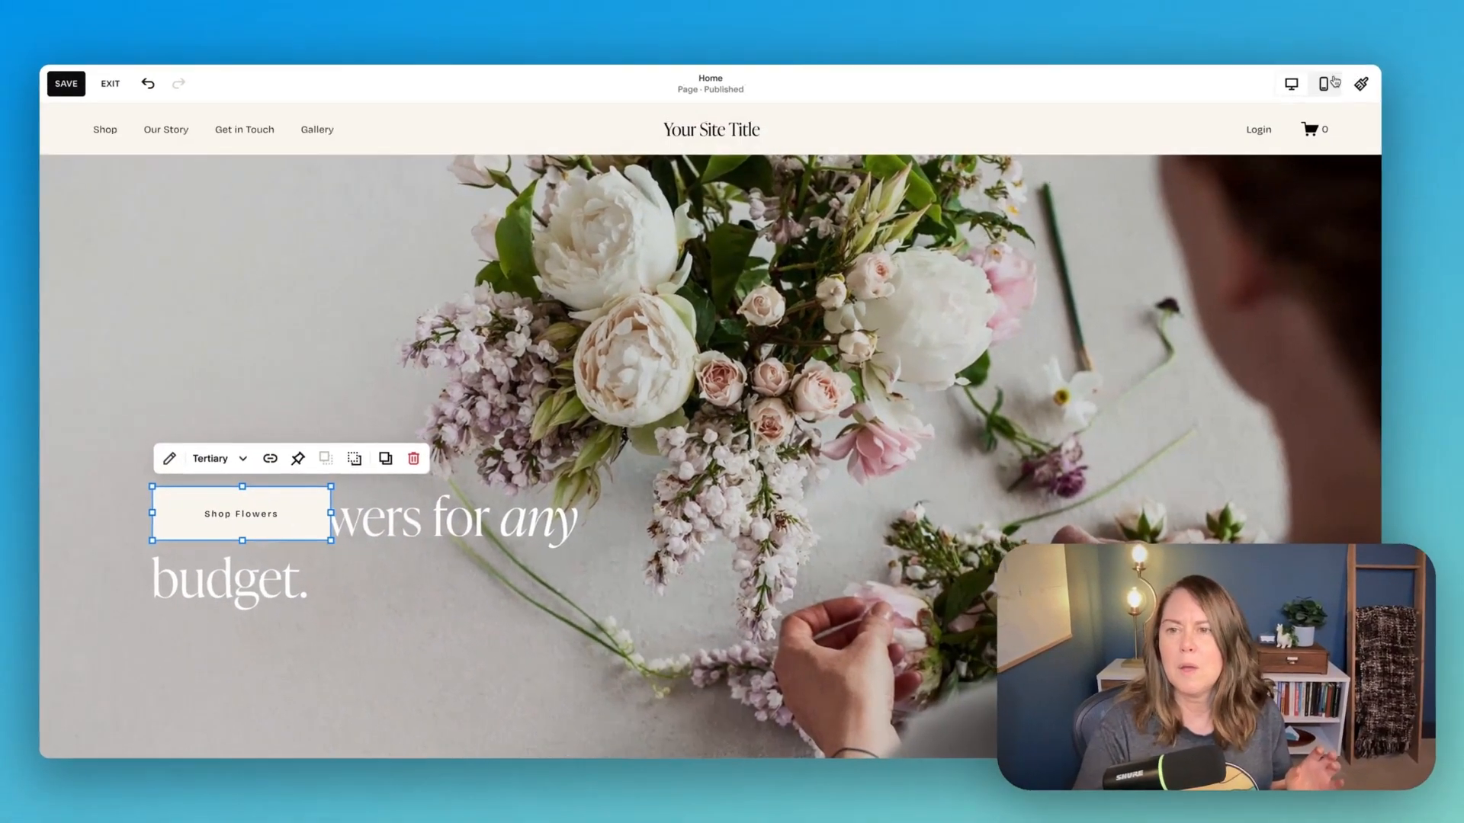
- Switch to the mobile layout, move the Shop Flowers button above the hero heading, and return to the desktop layout
left_click(1323, 86)
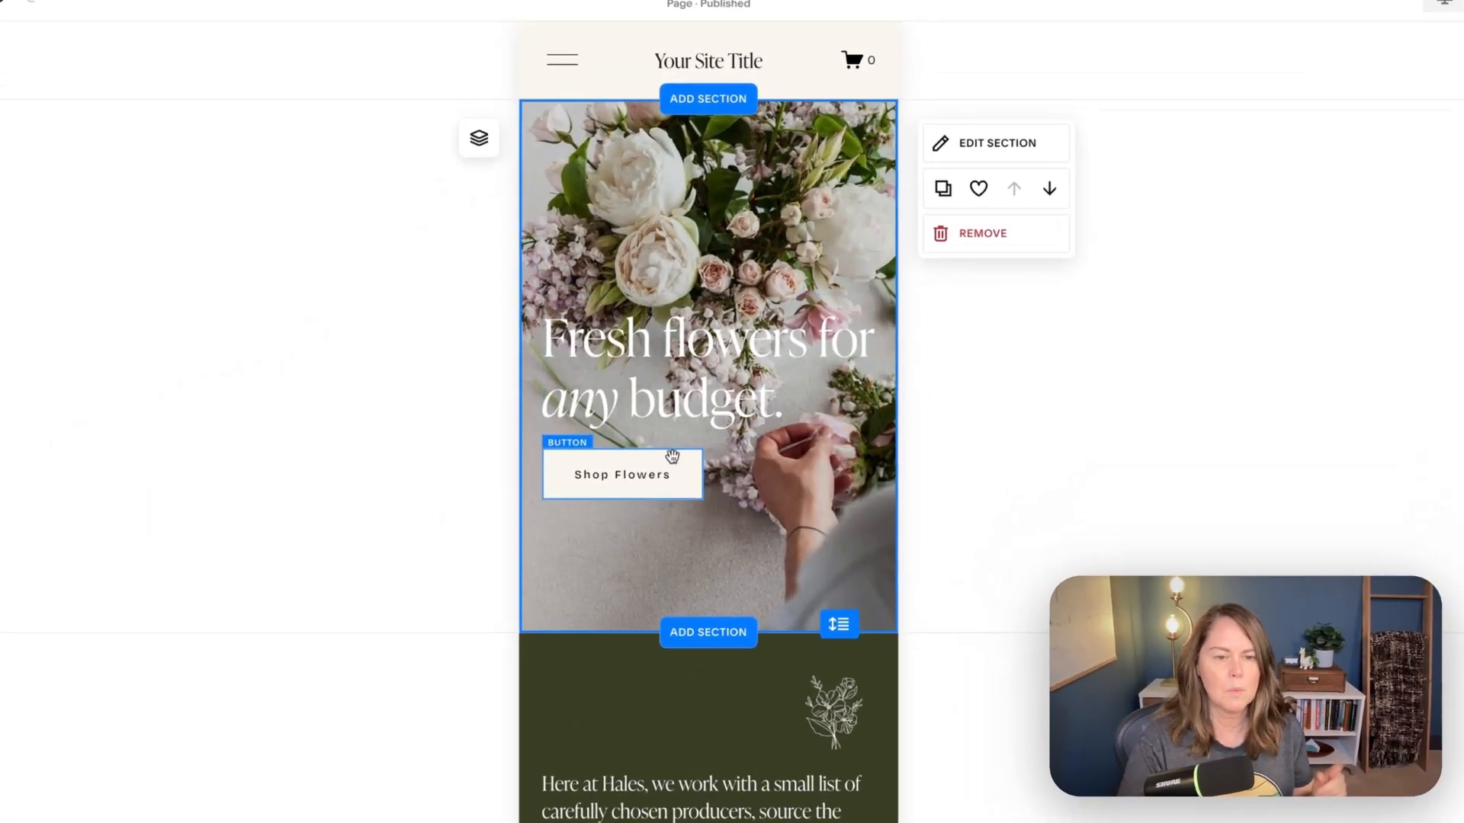
left_click_drag(640, 461, 654, 291)
left_click_drag(615, 201, 614, 202)
left_click(702, 566)
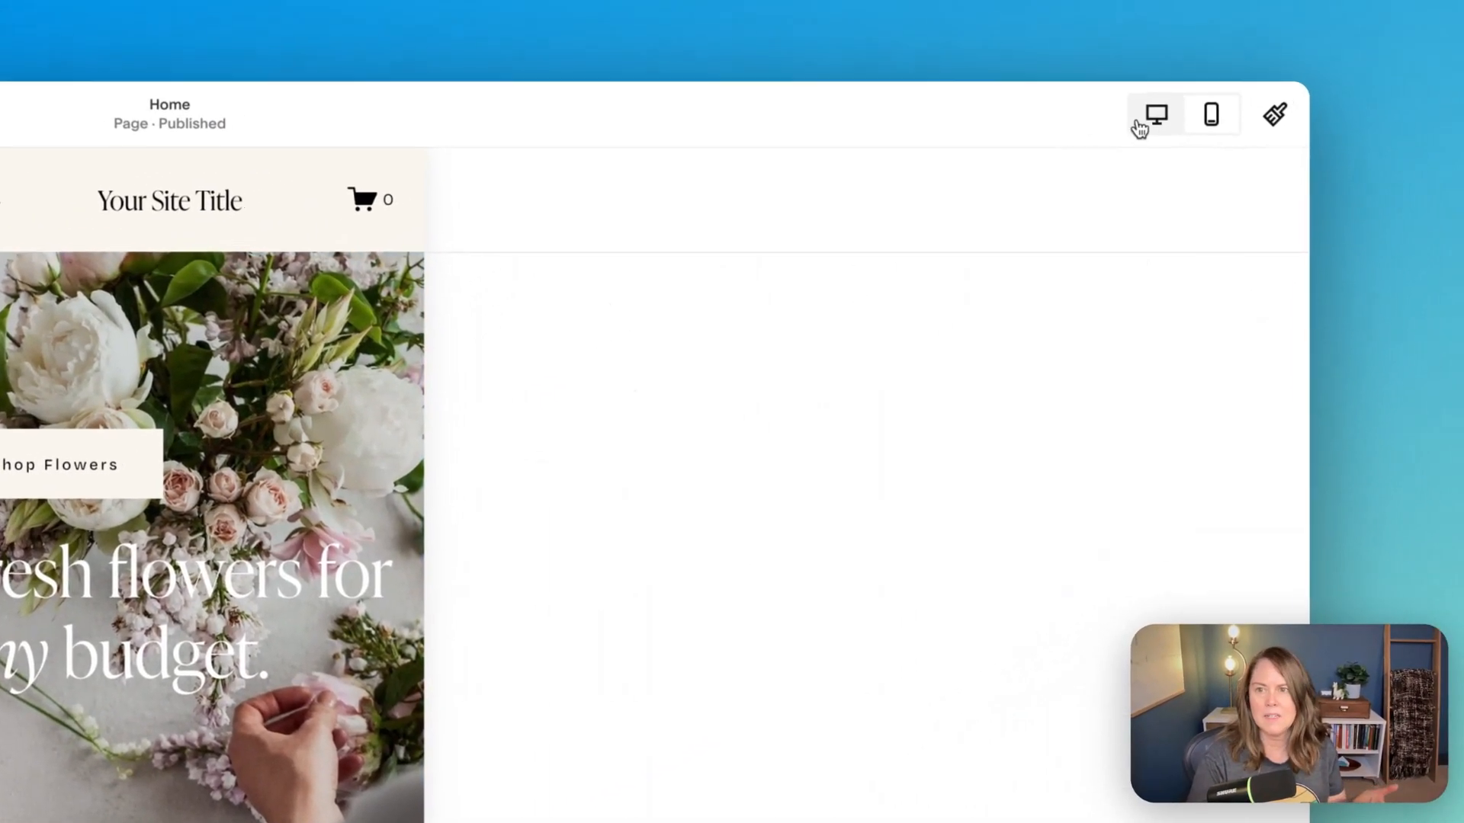
left_click(1149, 117)
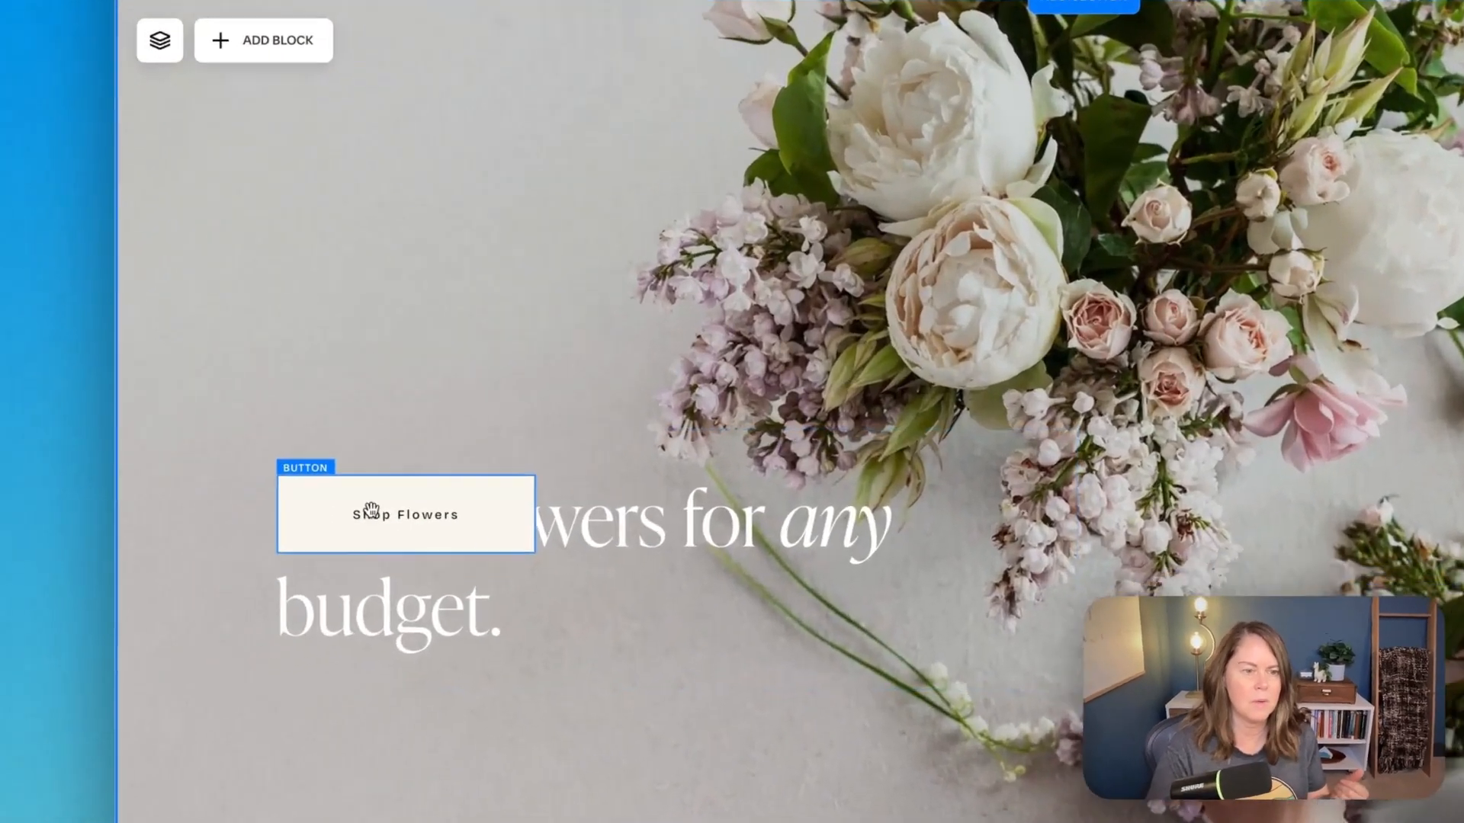
- Separate the overlapping hero blocks in the desktop layout, placing the Shop Flowers button below the heading, aligned to its left edge
left_click_drag(371, 510, 429, 619)
left_click_drag(509, 412, 503, 371)
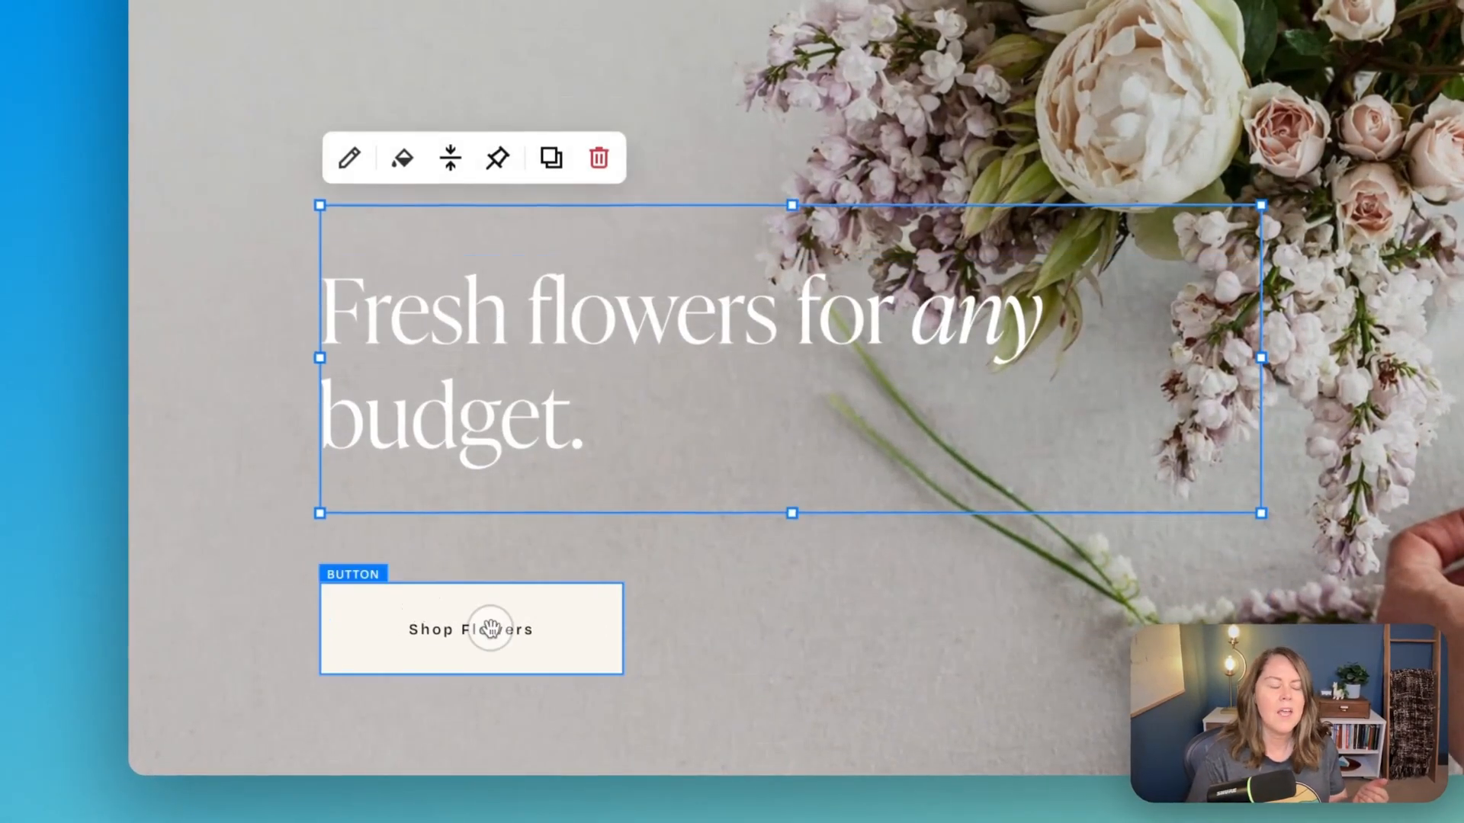
left_click_drag(497, 623, 494, 575)
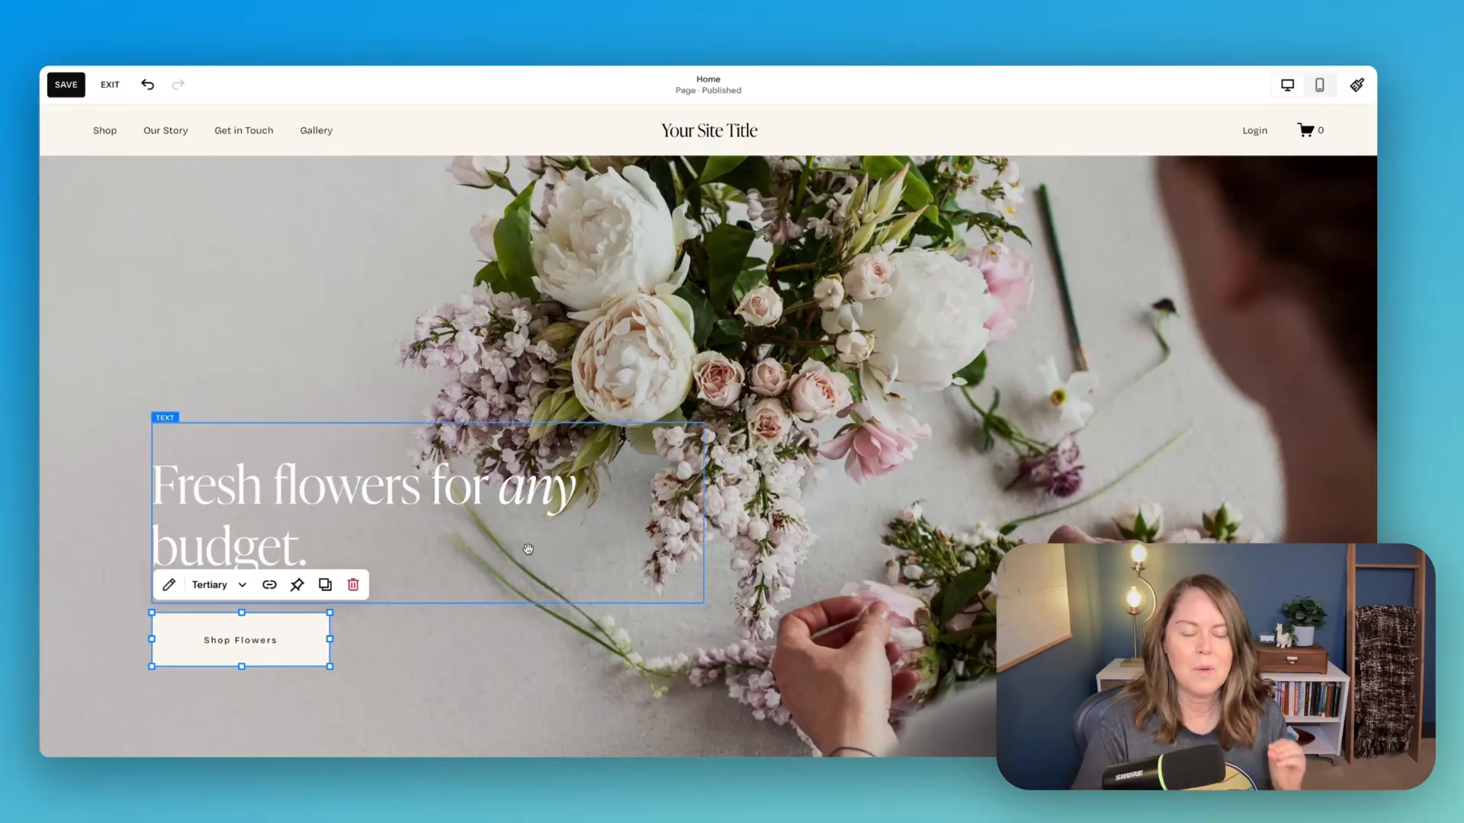
- Insert the account's saved section "Arizona Joint Specialty Center — Section 67" directly below the hero, finding it with the search "arizona"
scroll(530, 554, "down", 3)
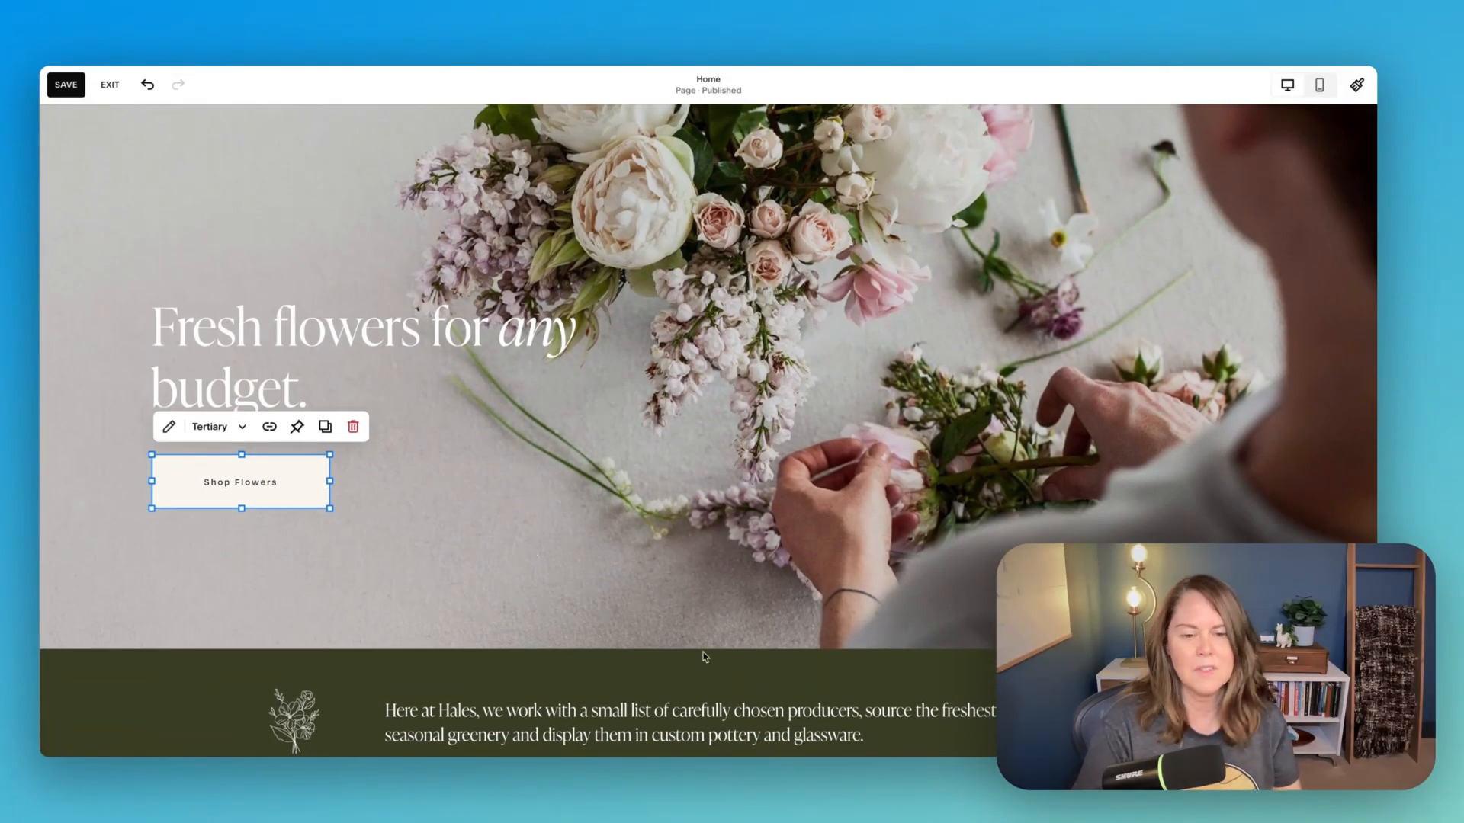
left_click(716, 657)
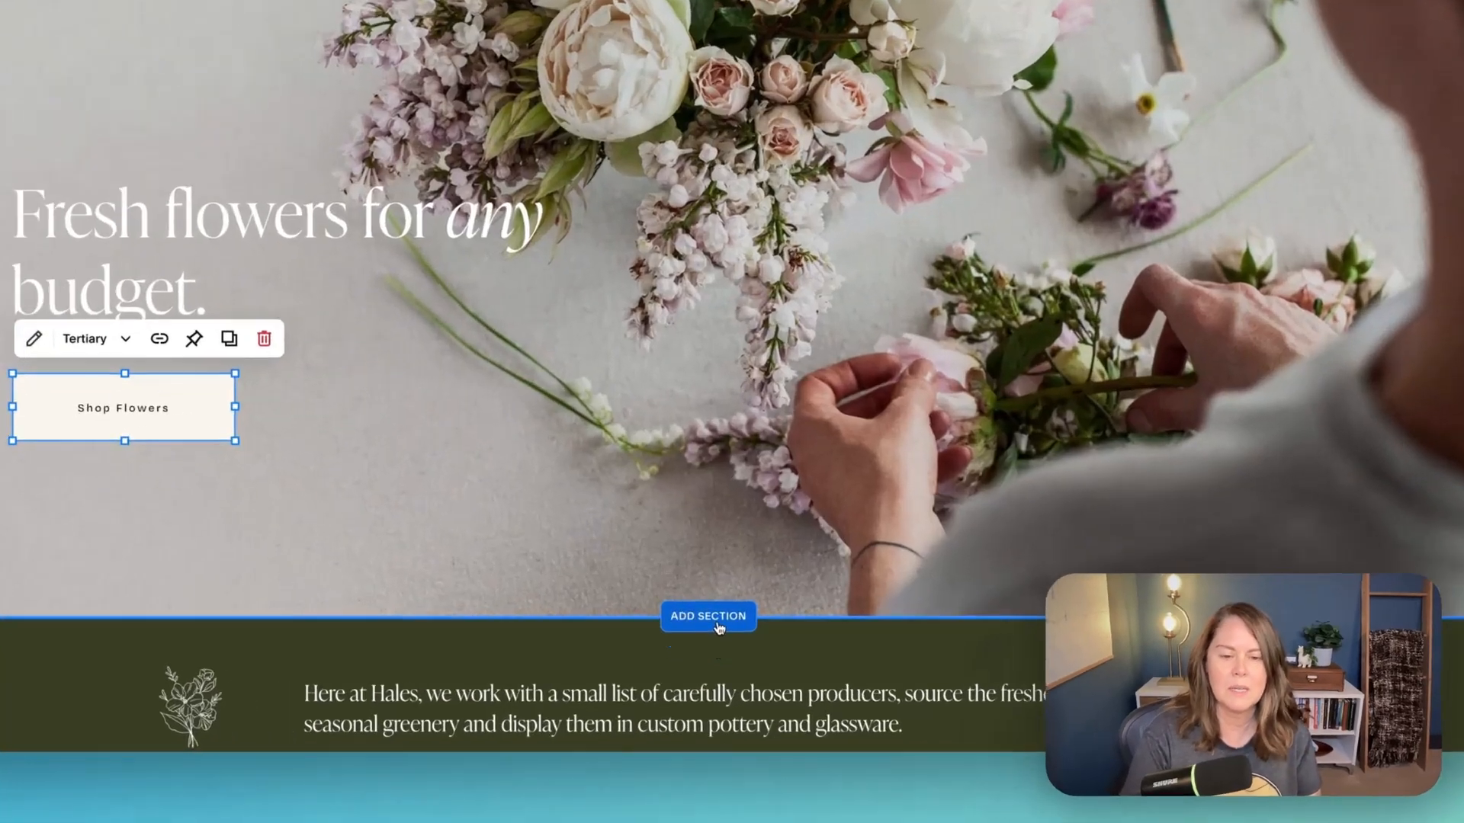
left_click(589, 179)
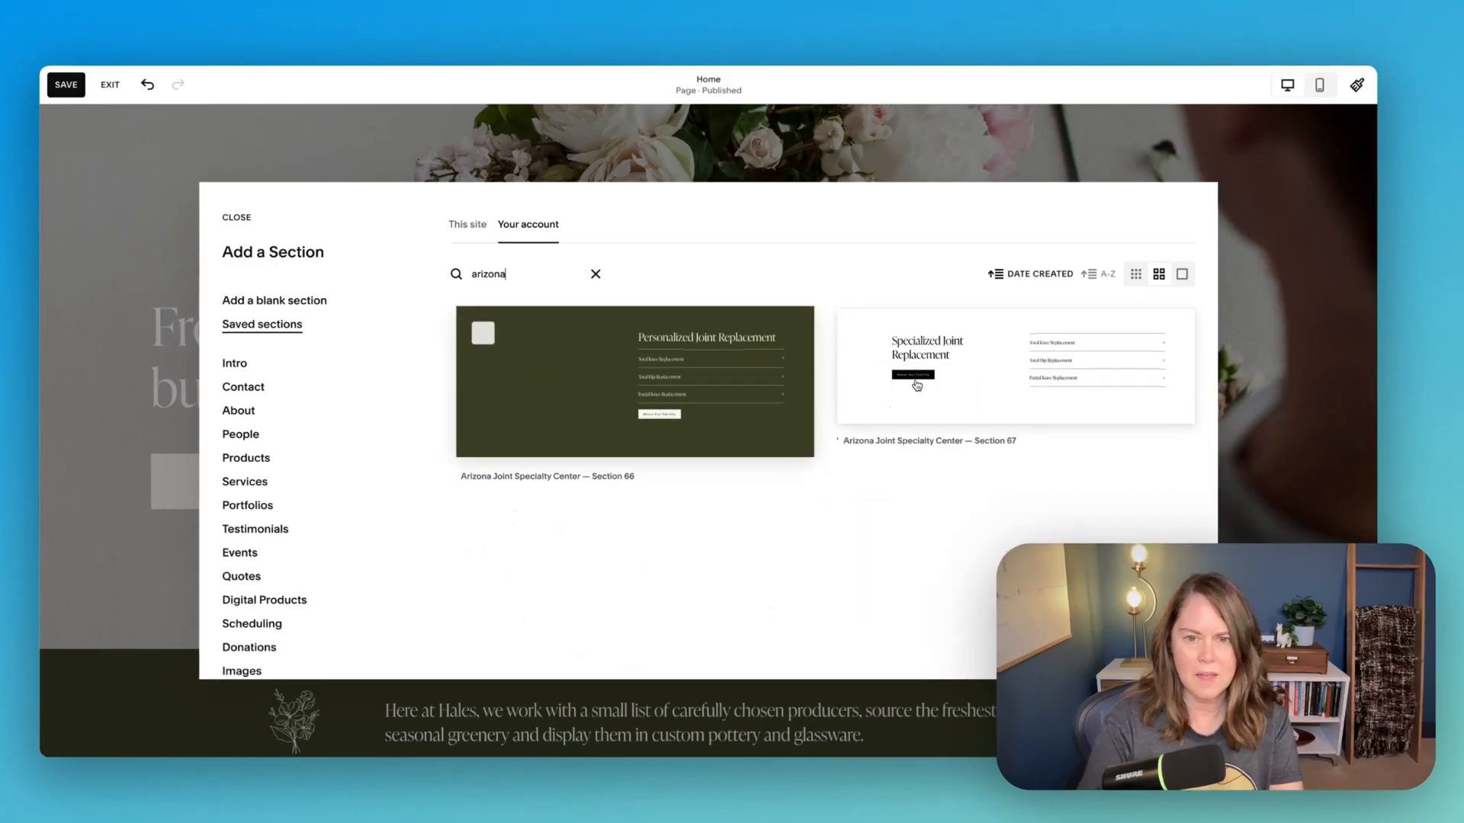
left_click(960, 399)
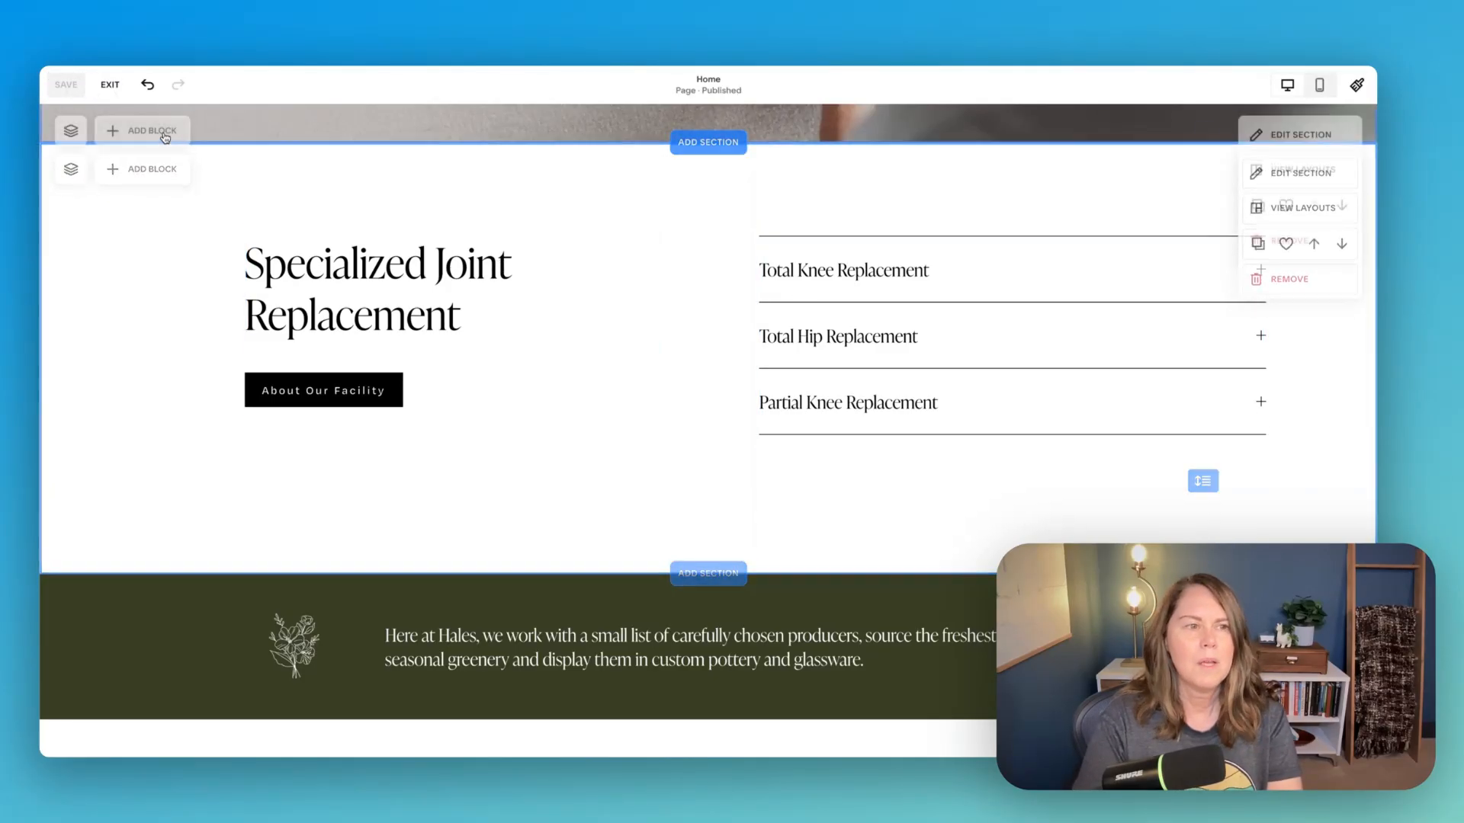
- Exit editing and test expanding and collapsing the Total Knee and Total Hip Replacement accordion items in the new section
left_click(107, 84)
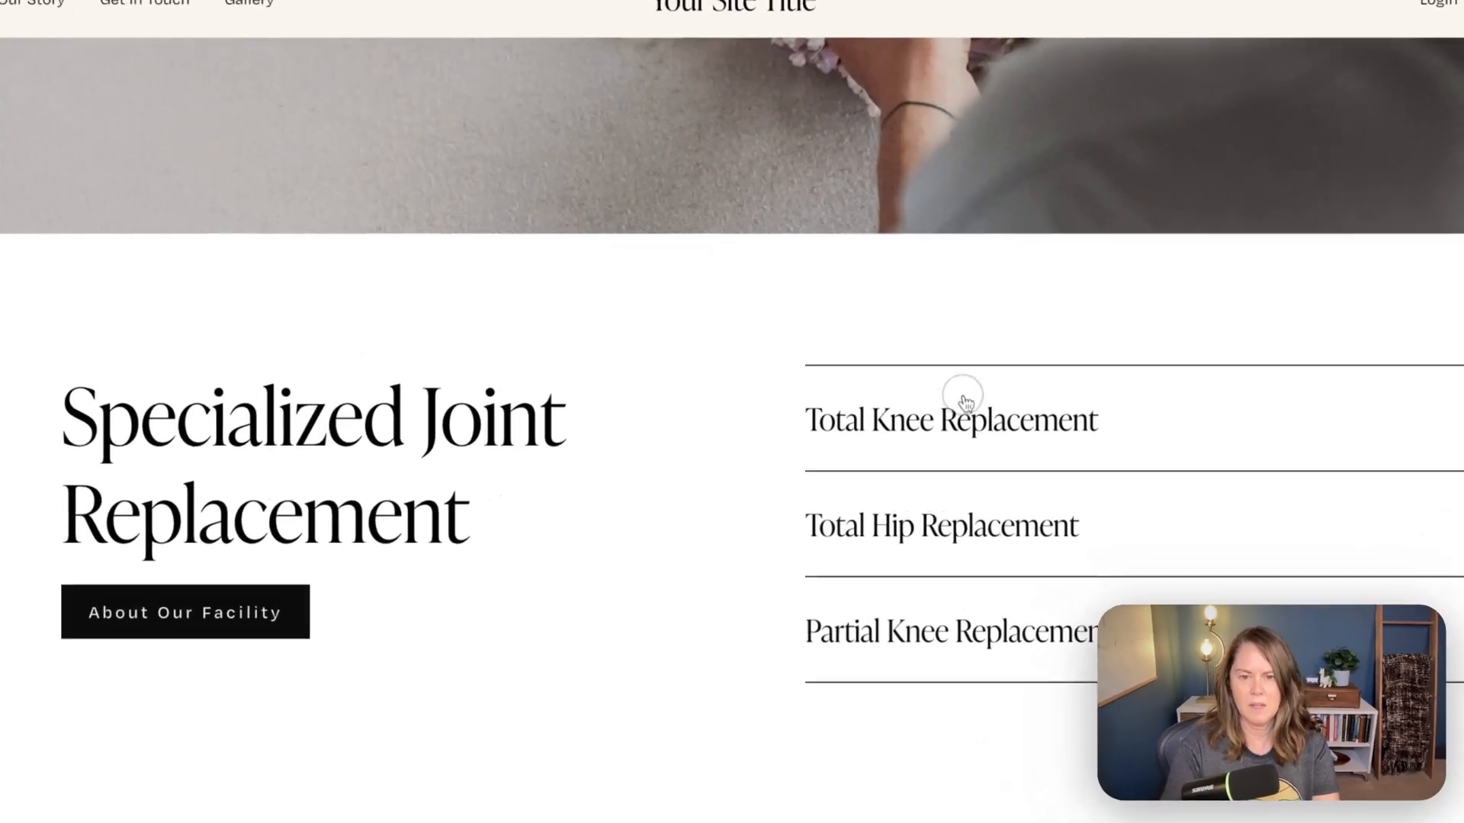
left_click(946, 194)
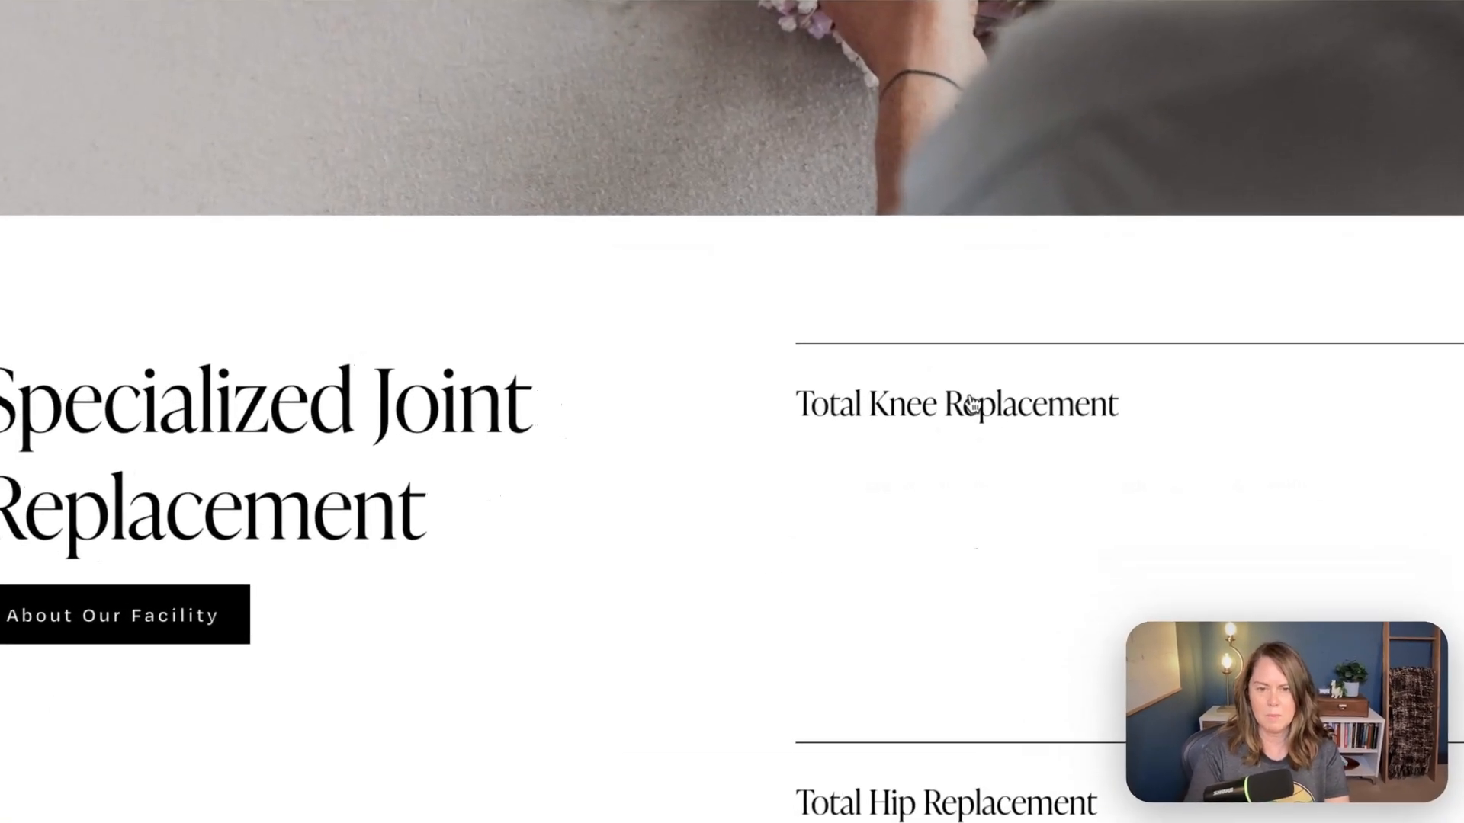
left_click(971, 397)
left_click(984, 565)
scroll(1005, 534, "down", 2)
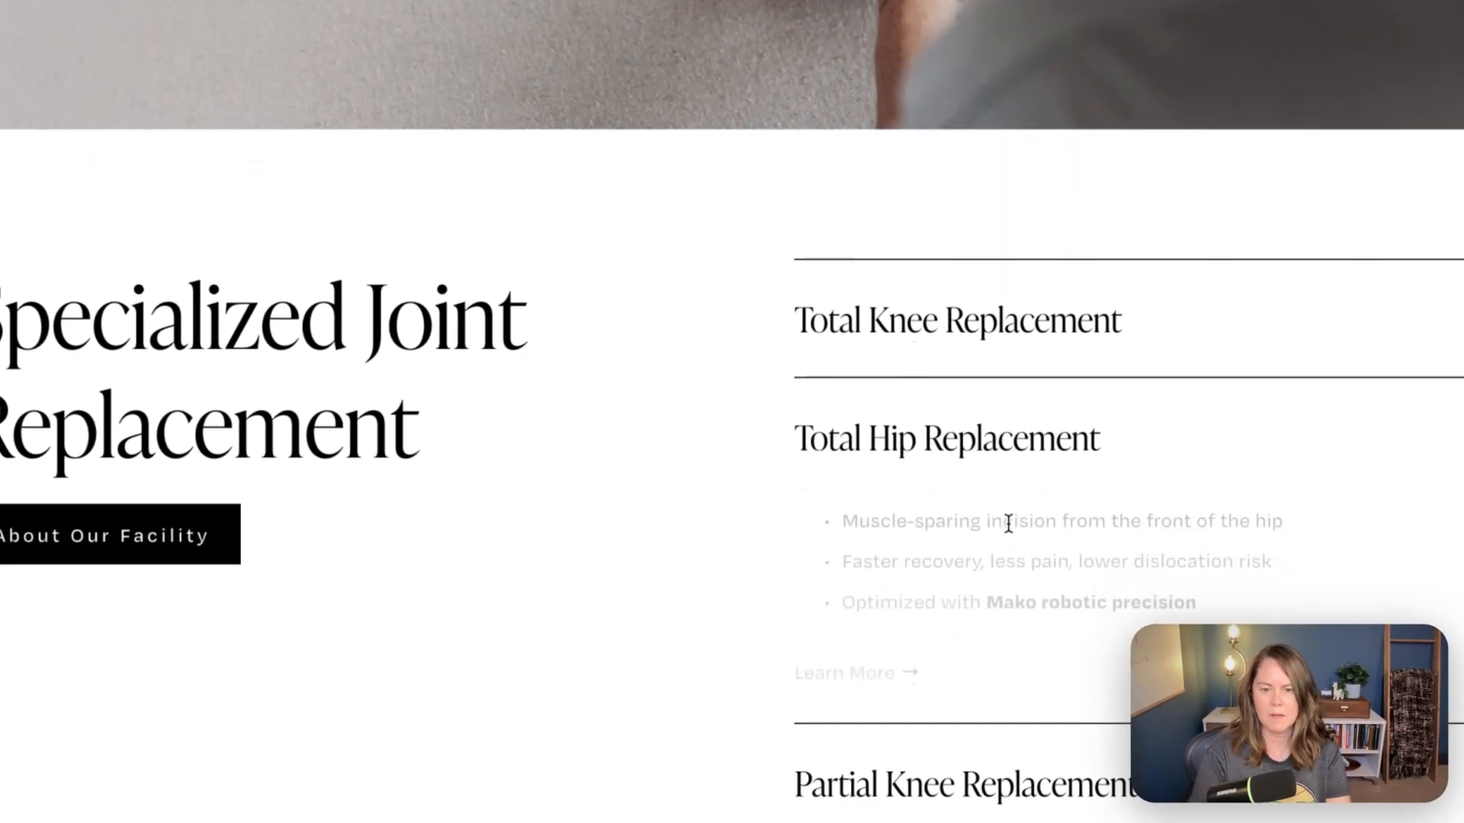
left_click(915, 312)
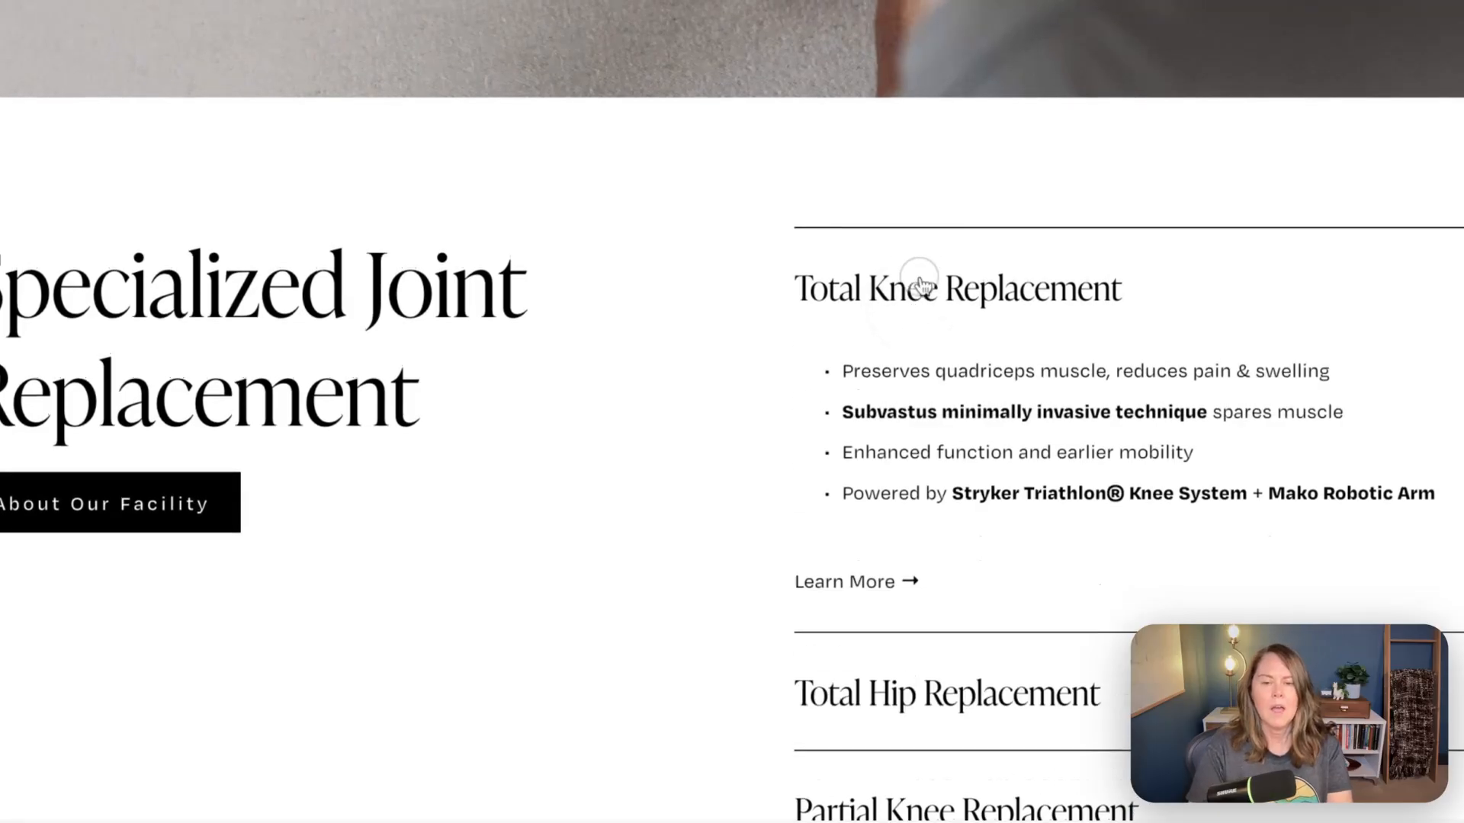
left_click(921, 284)
- Reopen the page for editing and stack the Specialized Joint Replacement heading above the accordion and the About Our Facility button below it
left_click(152, 29)
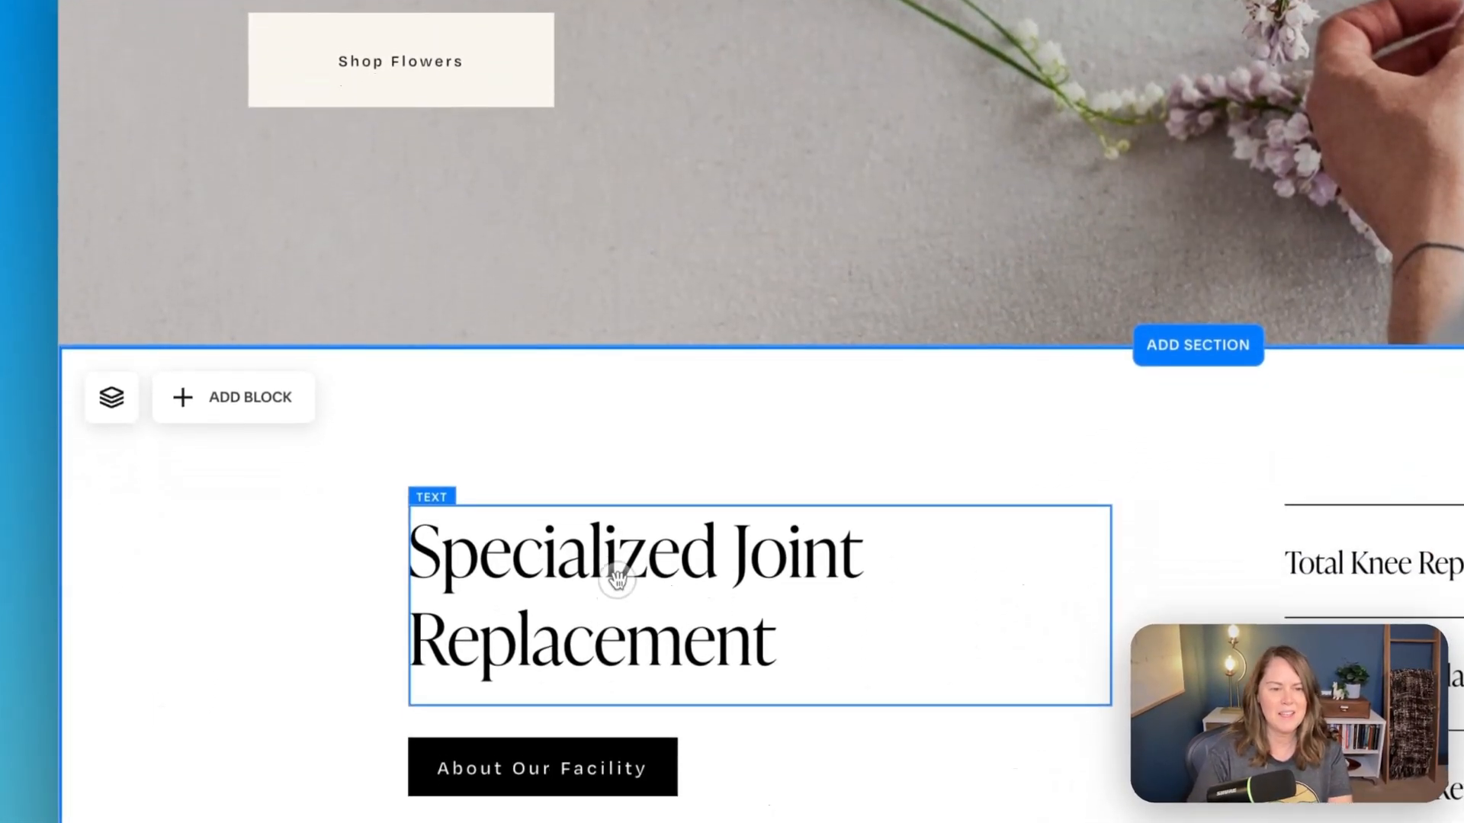
left_click(619, 677)
left_click(871, 597)
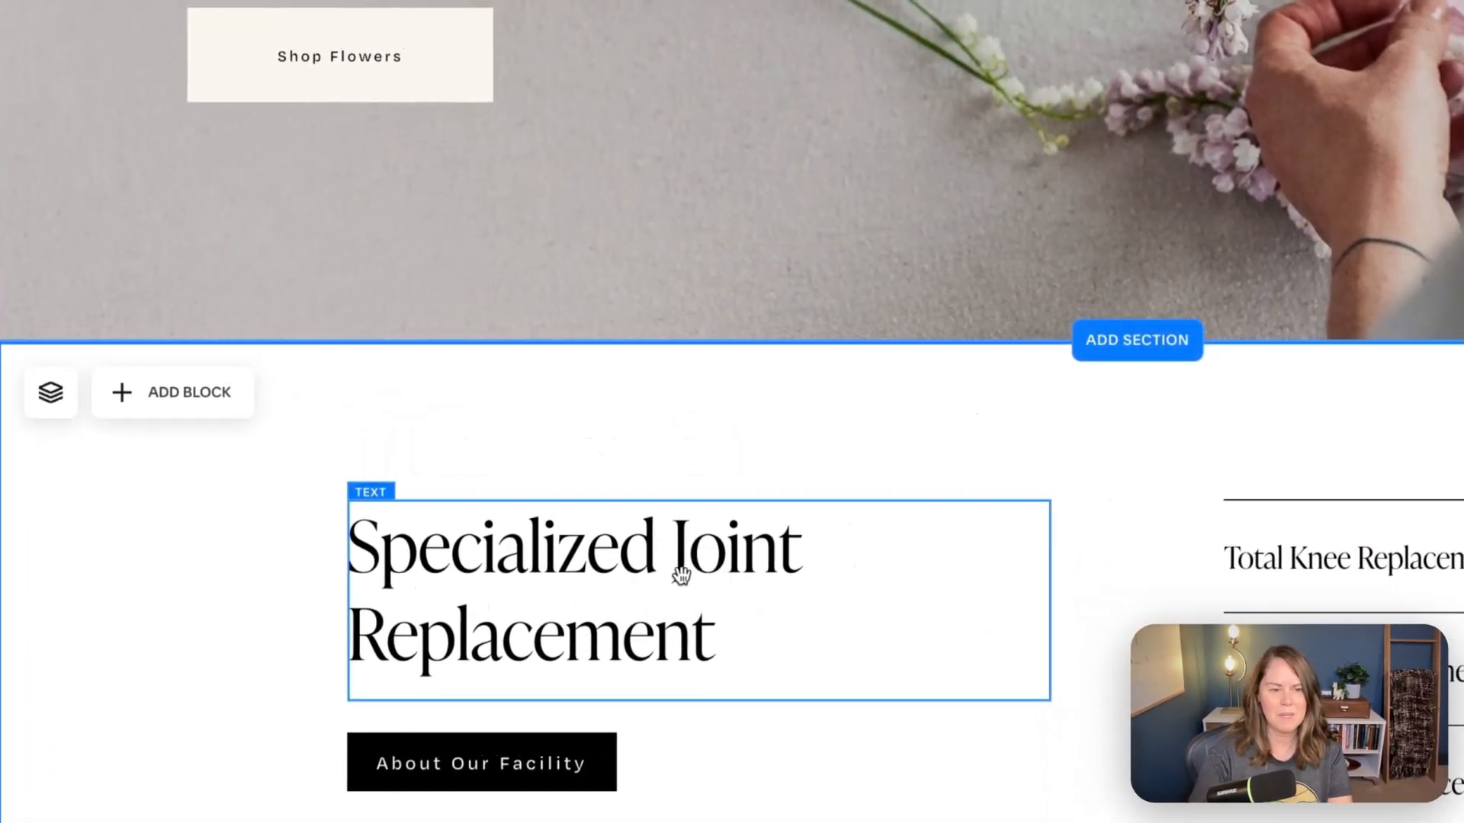
left_click_drag(739, 681, 985, 421)
left_click_drag(971, 632, 973, 551)
left_click_drag(110, 261, 1005, 644)
left_click_drag(1085, 615, 1086, 616)
- Add an Image block to the joint replacement section and size it to fill the empty left column beside the accordion
left_click(163, 131)
left_click(292, 174)
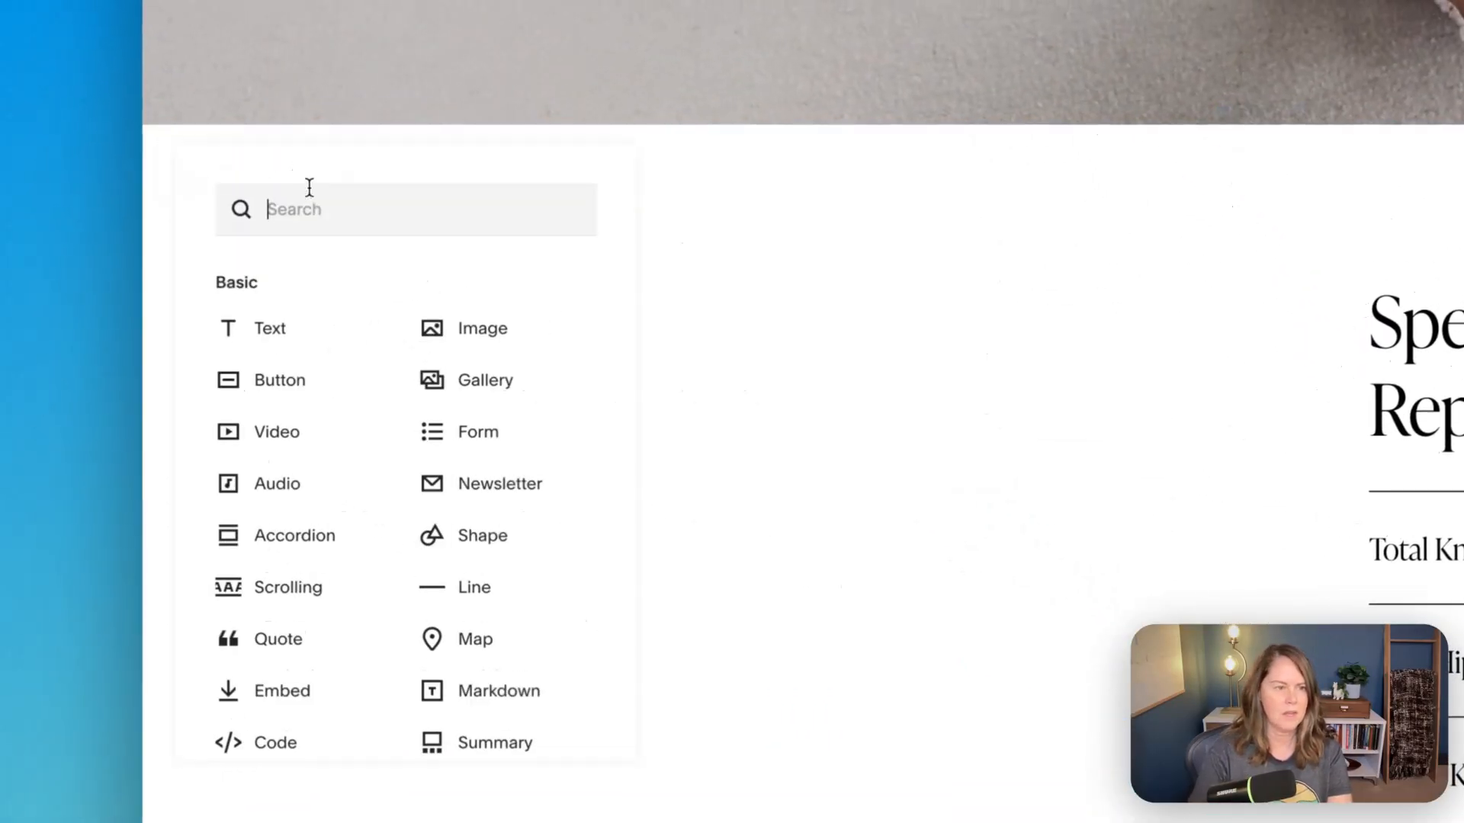
left_click(485, 343)
left_click_drag(800, 575, 1039, 785)
left_click_drag(1015, 666, 1013, 666)
- Fill the new image block with the free stock photo of snow-patched brown mountains
left_click(581, 328)
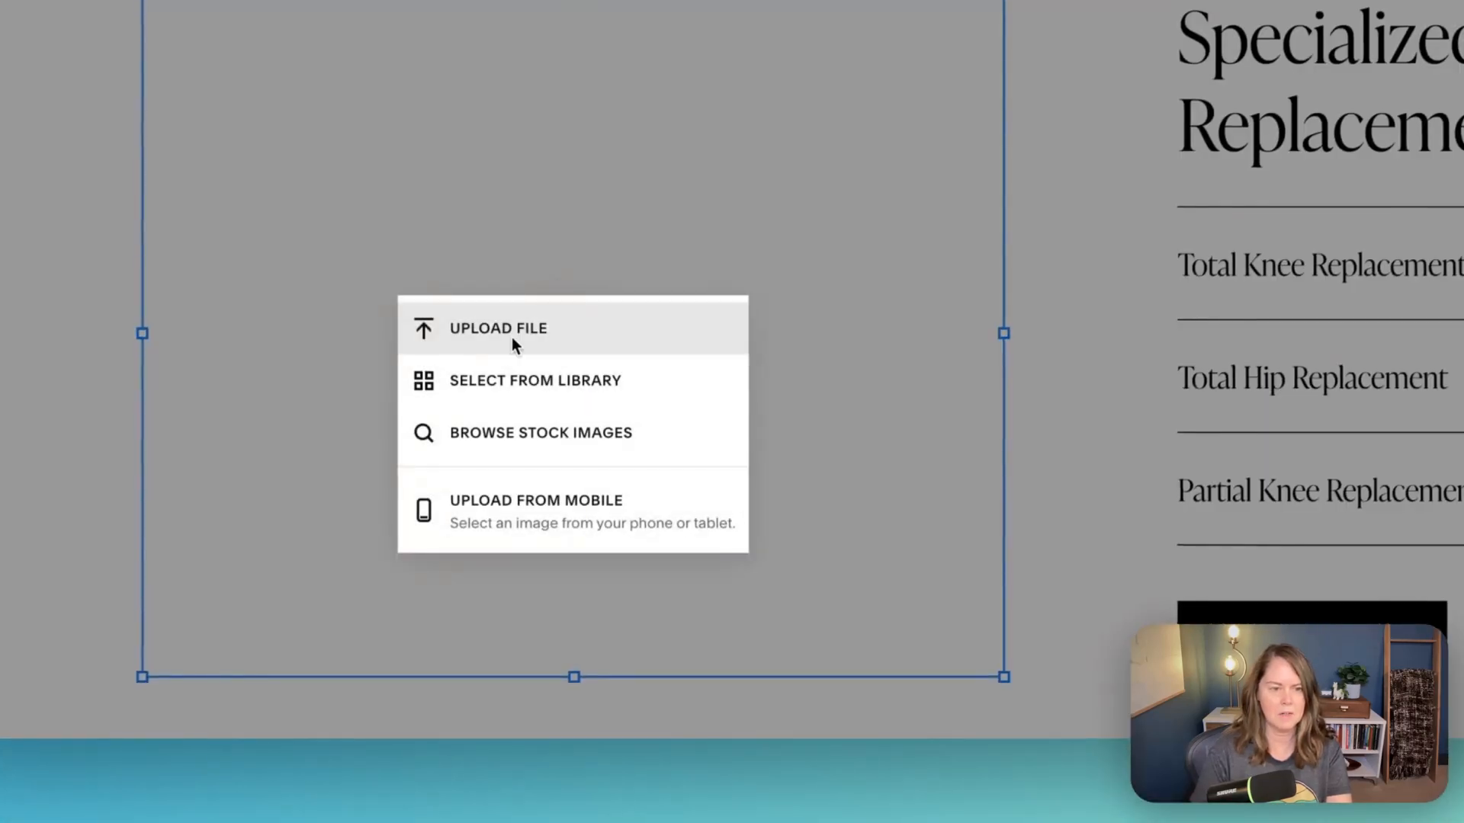
left_click(513, 344)
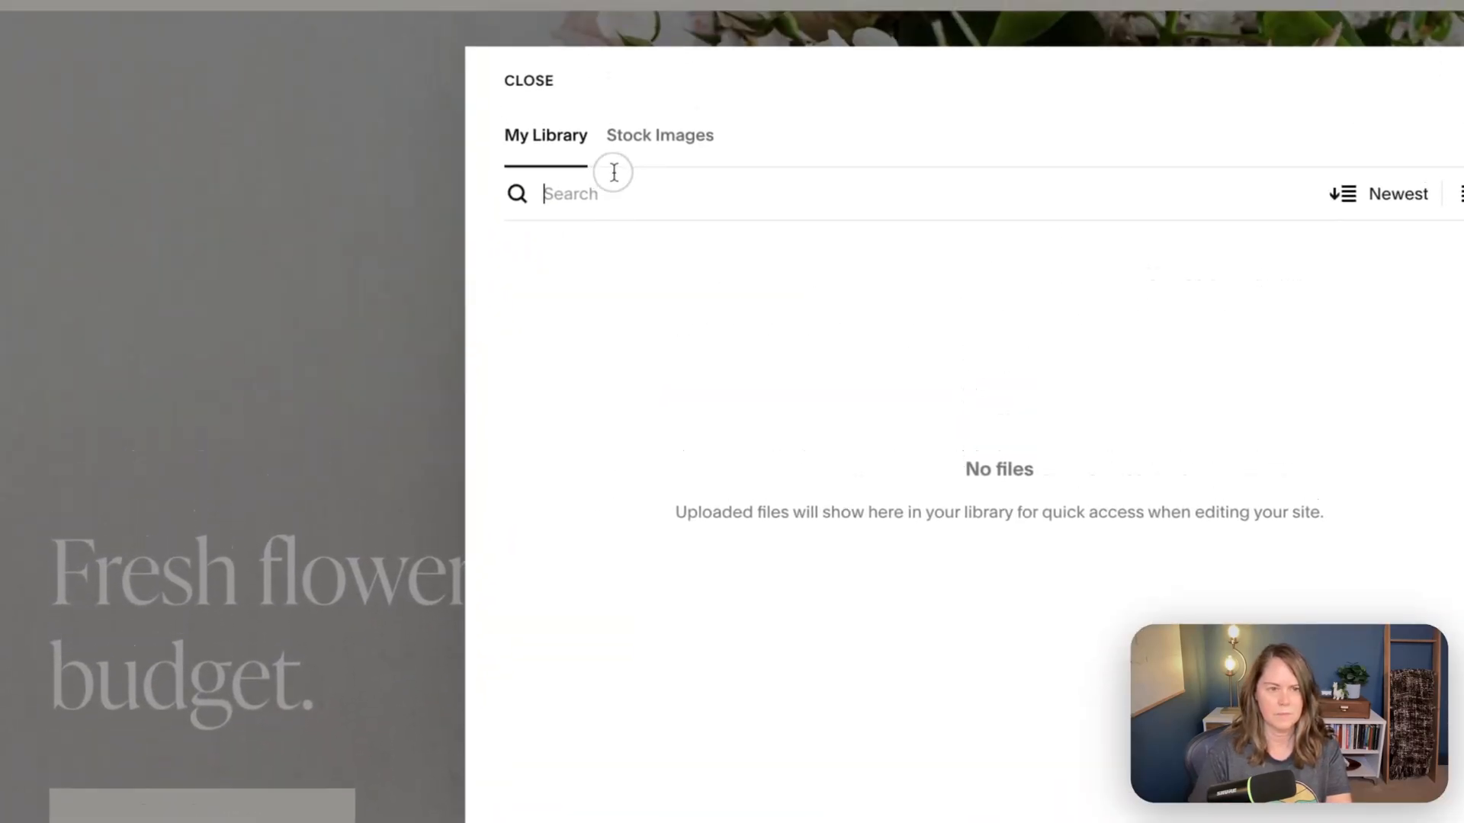
left_click(657, 189)
left_click(598, 343)
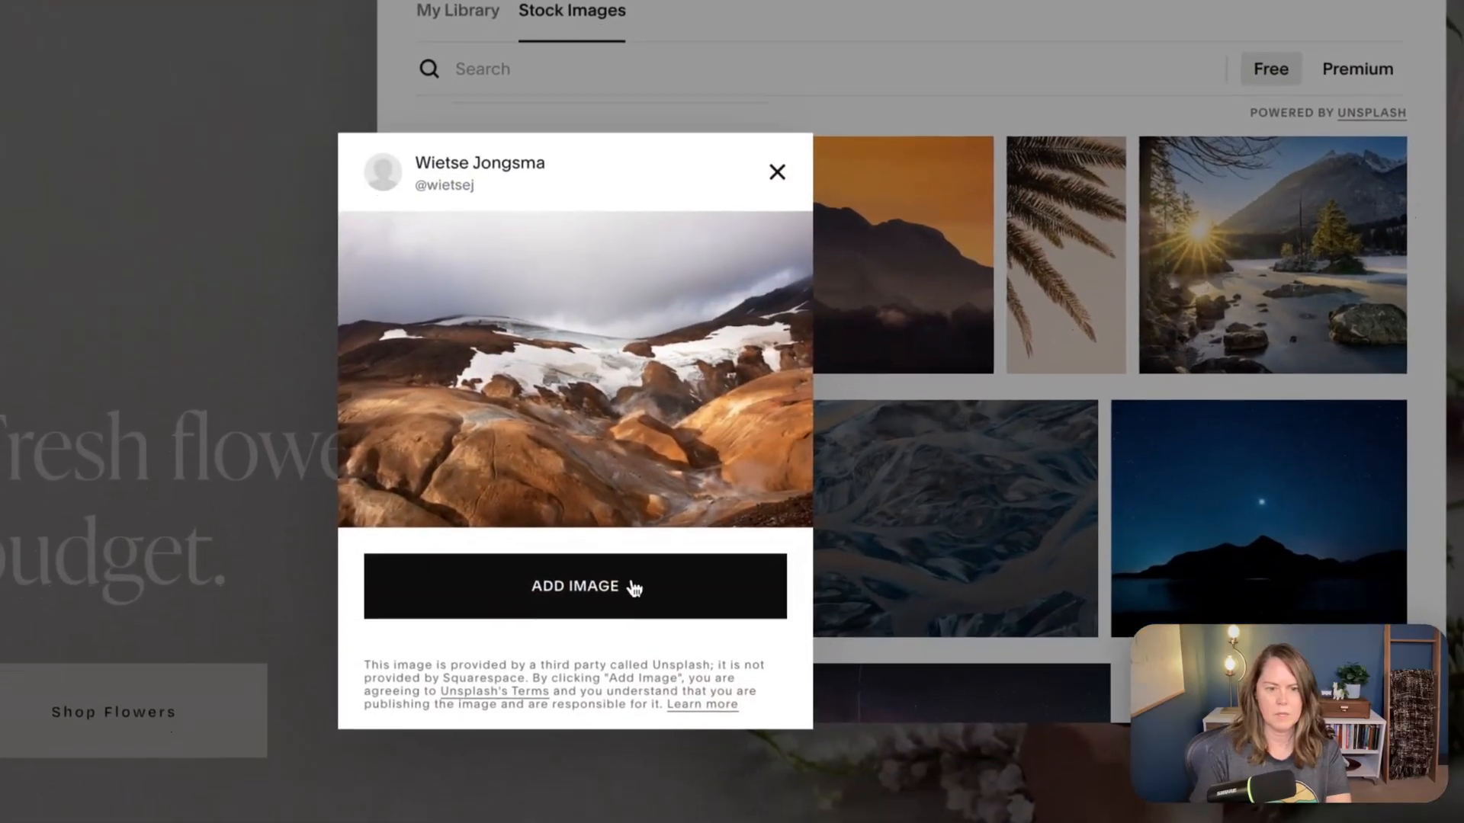
left_click(633, 587)
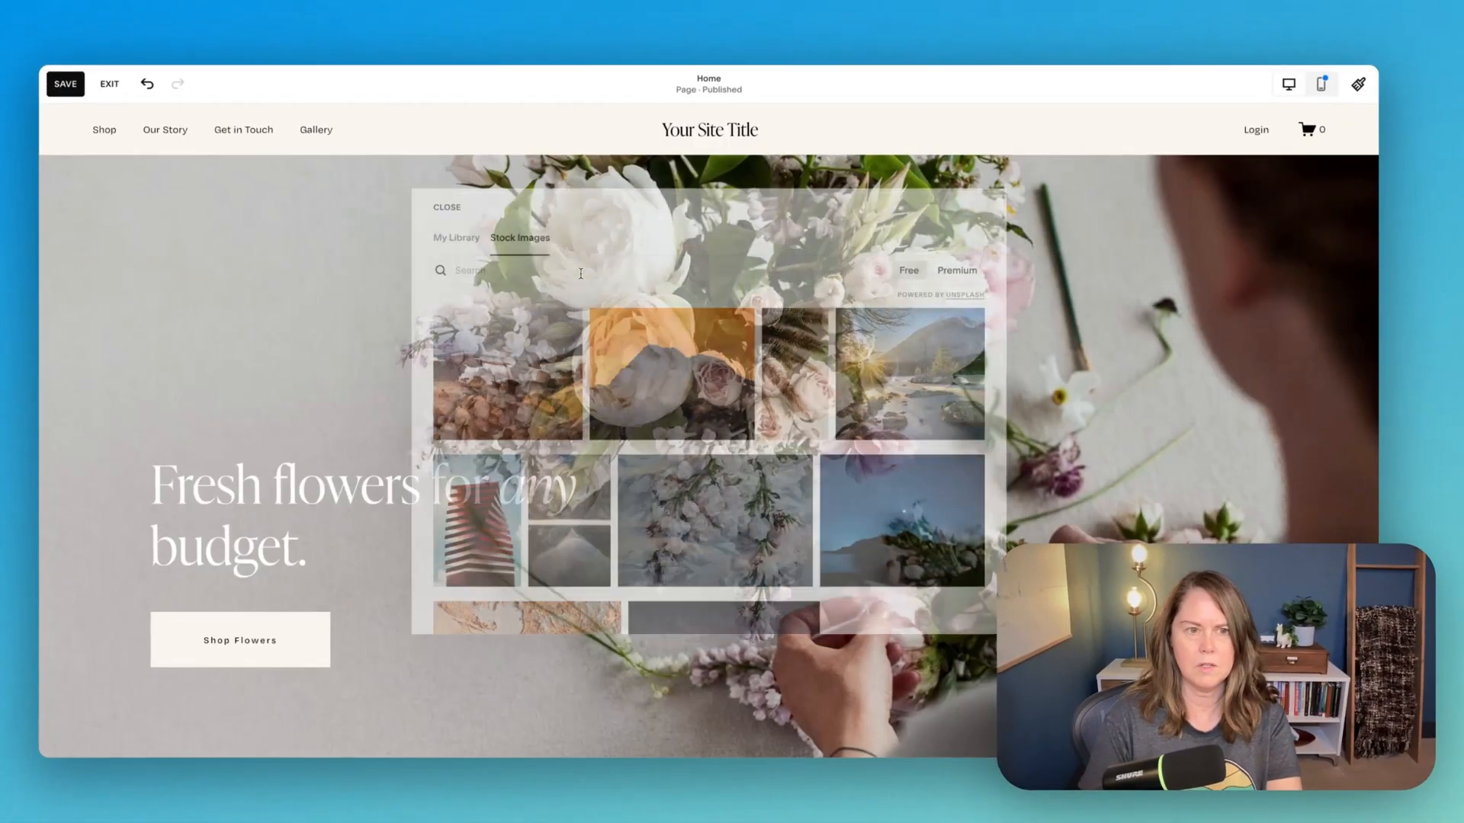
- Save the home page with the new image and exit editing
scroll(565, 328, "down", 10)
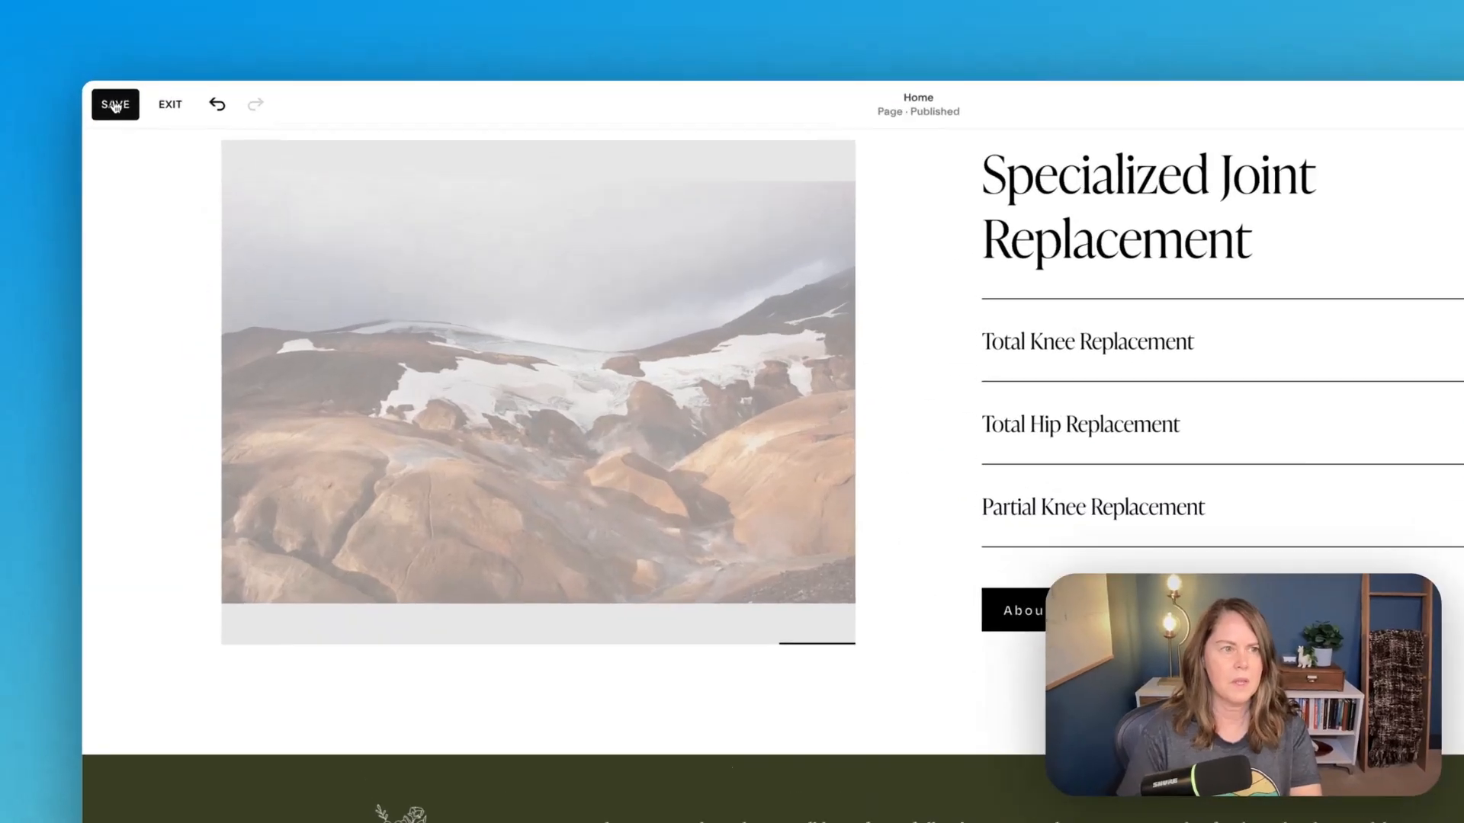
left_click(115, 106)
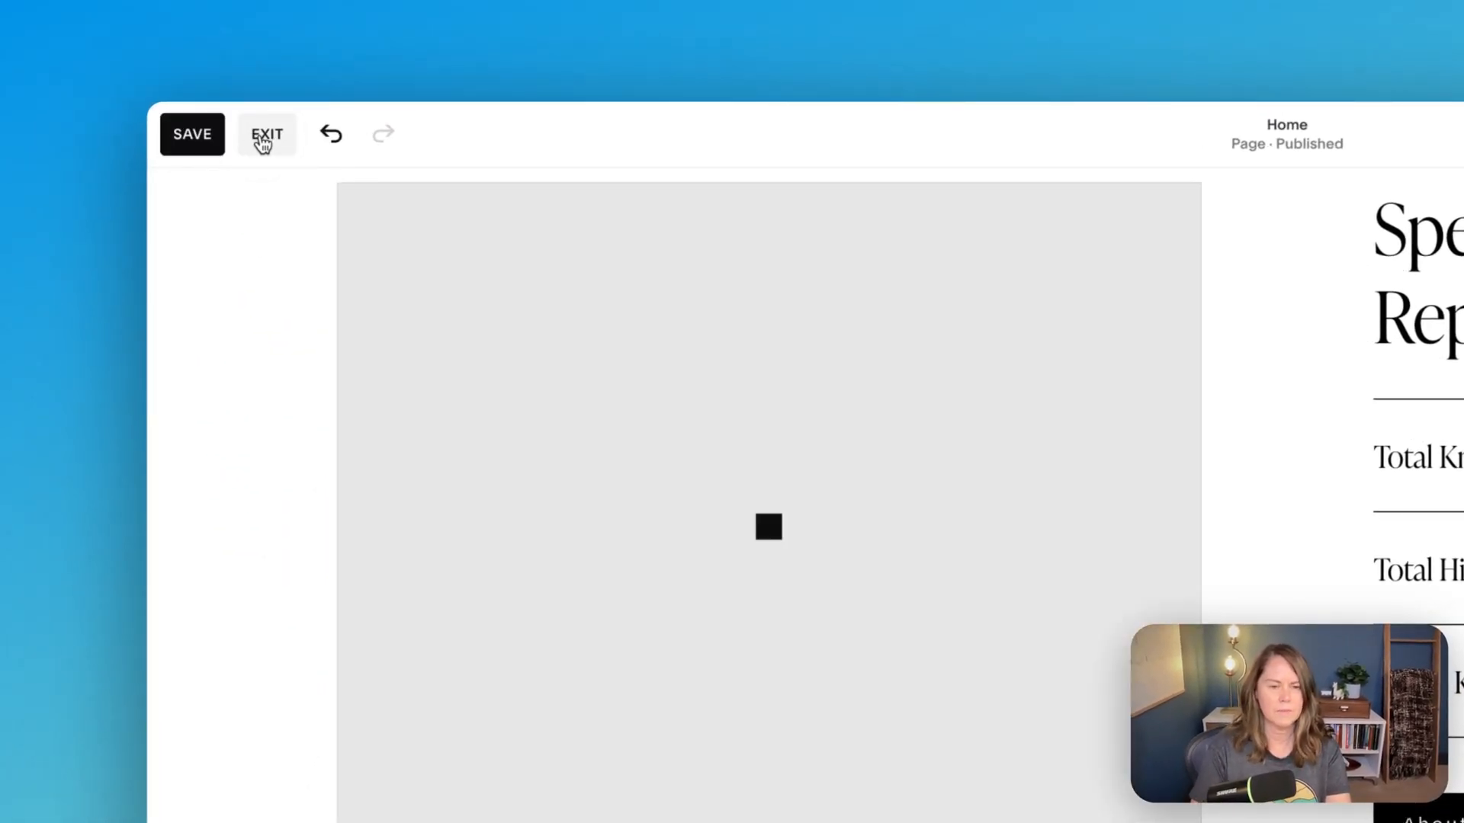
left_click(261, 143)
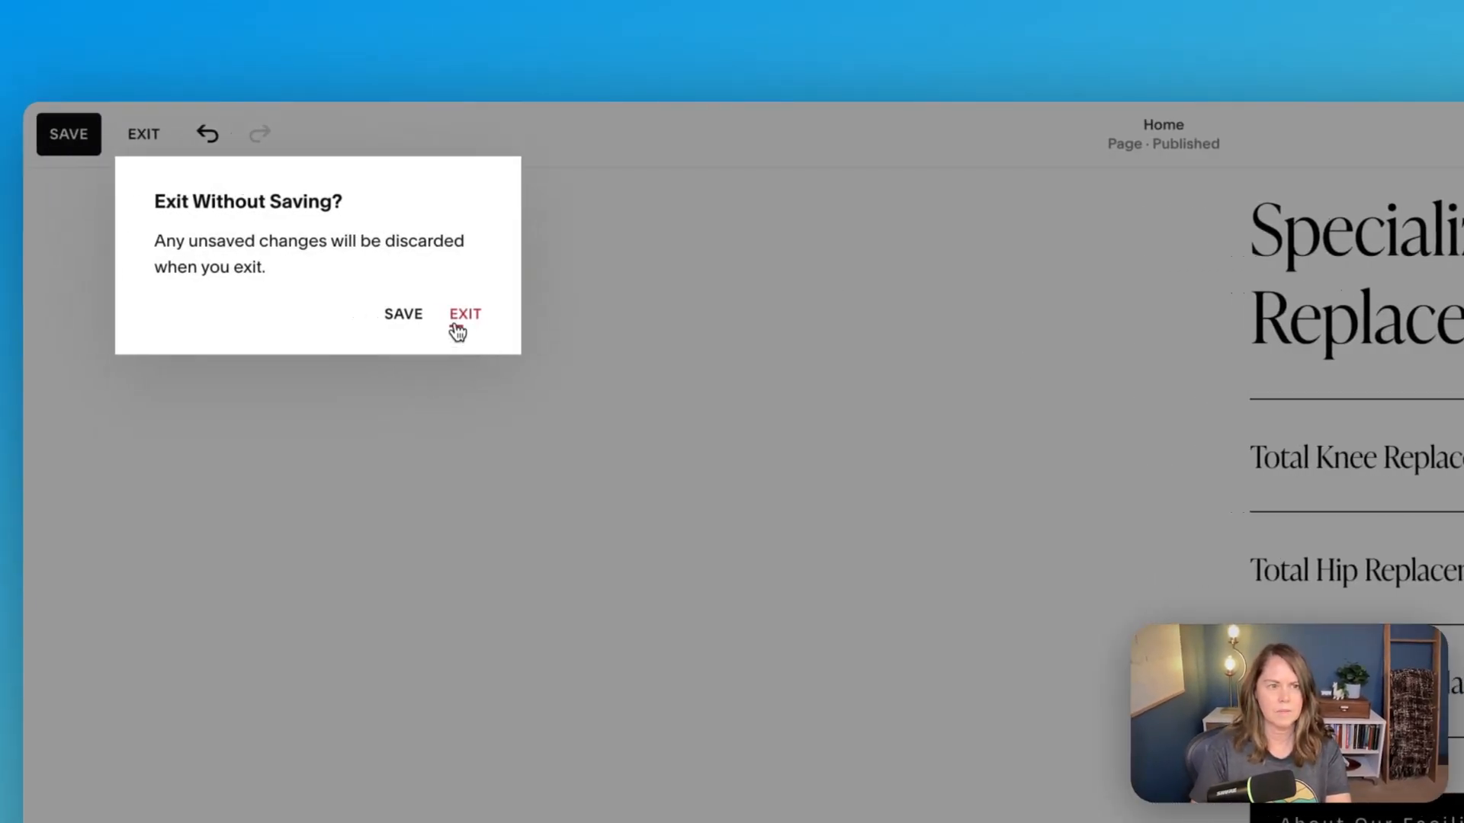
left_click(456, 325)
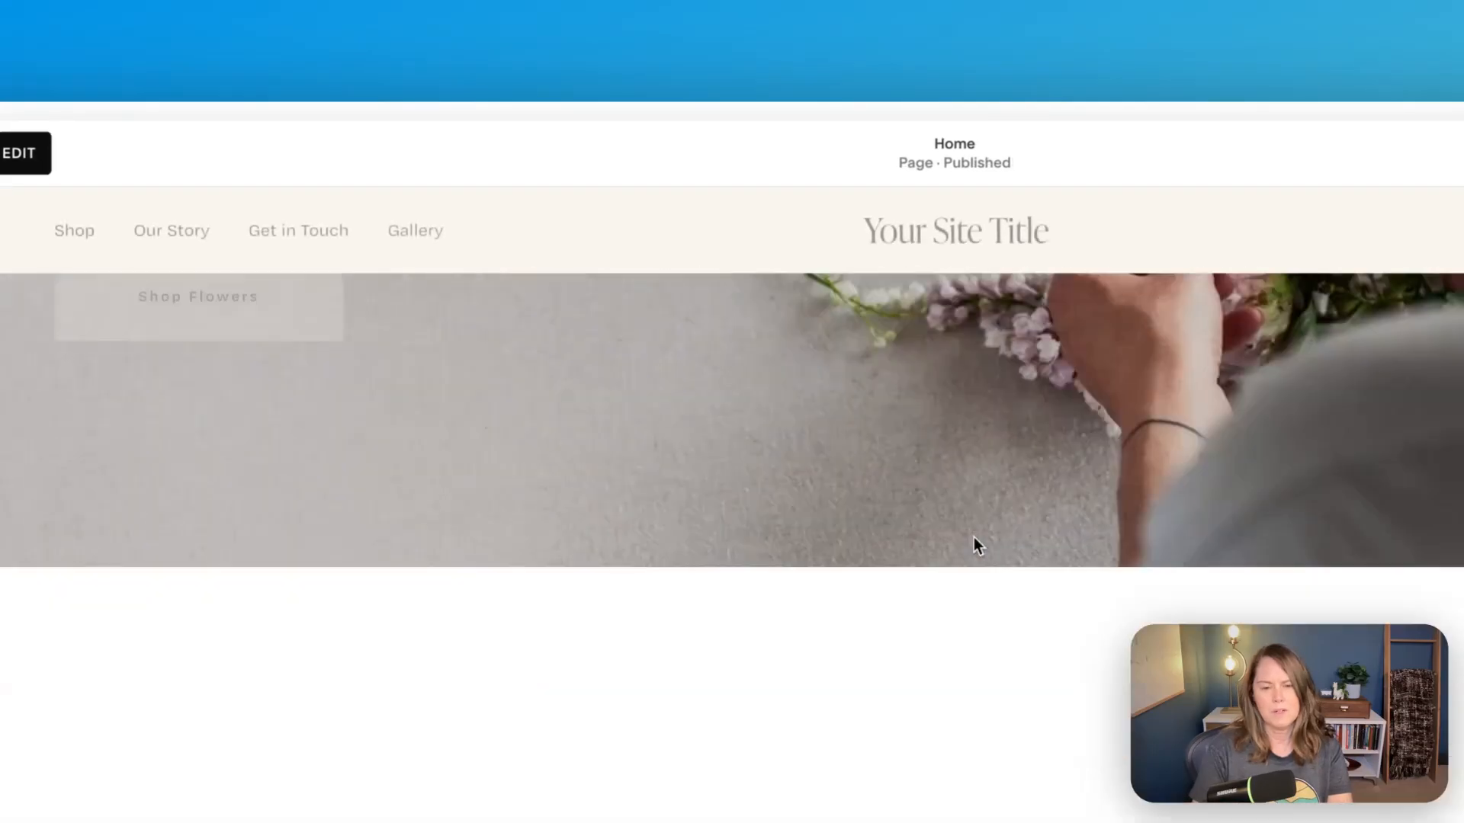
- Expand and collapse the Total Knee and Total Hip Replacement items to check how the adjacent image behaves
scroll(973, 537, "down", 10)
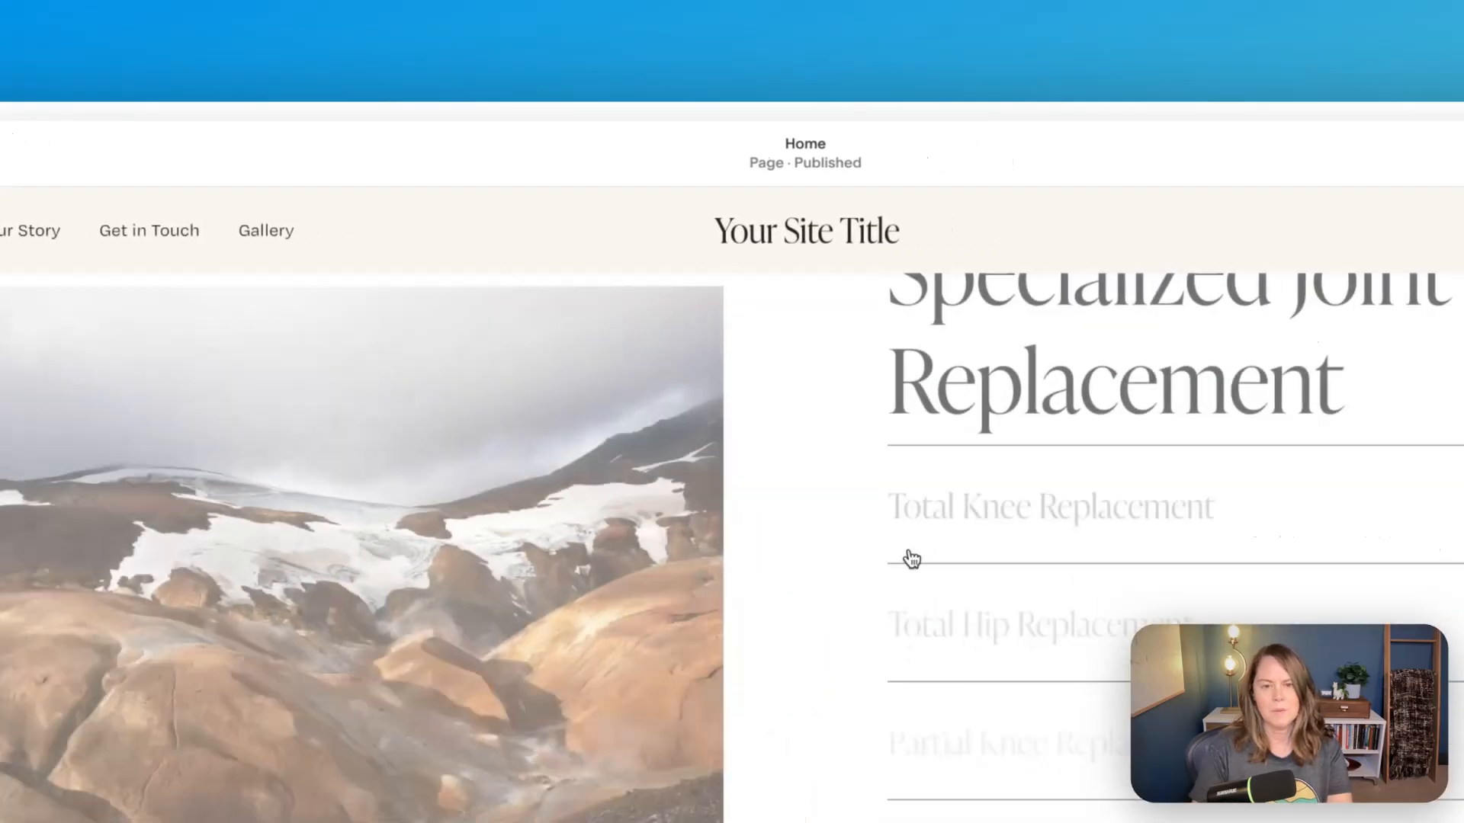
scroll(556, 530, "up", 2)
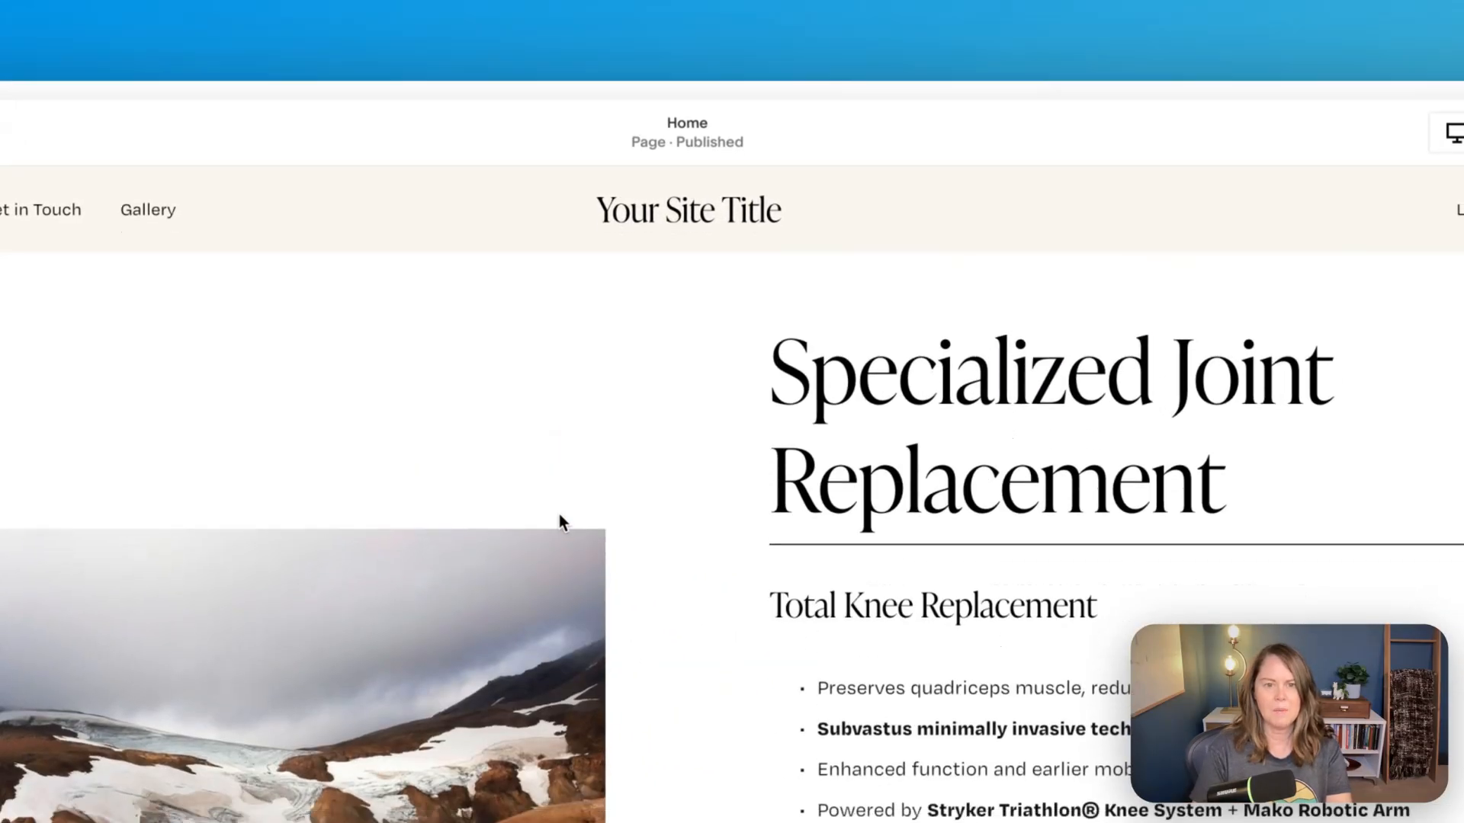
left_click(955, 699)
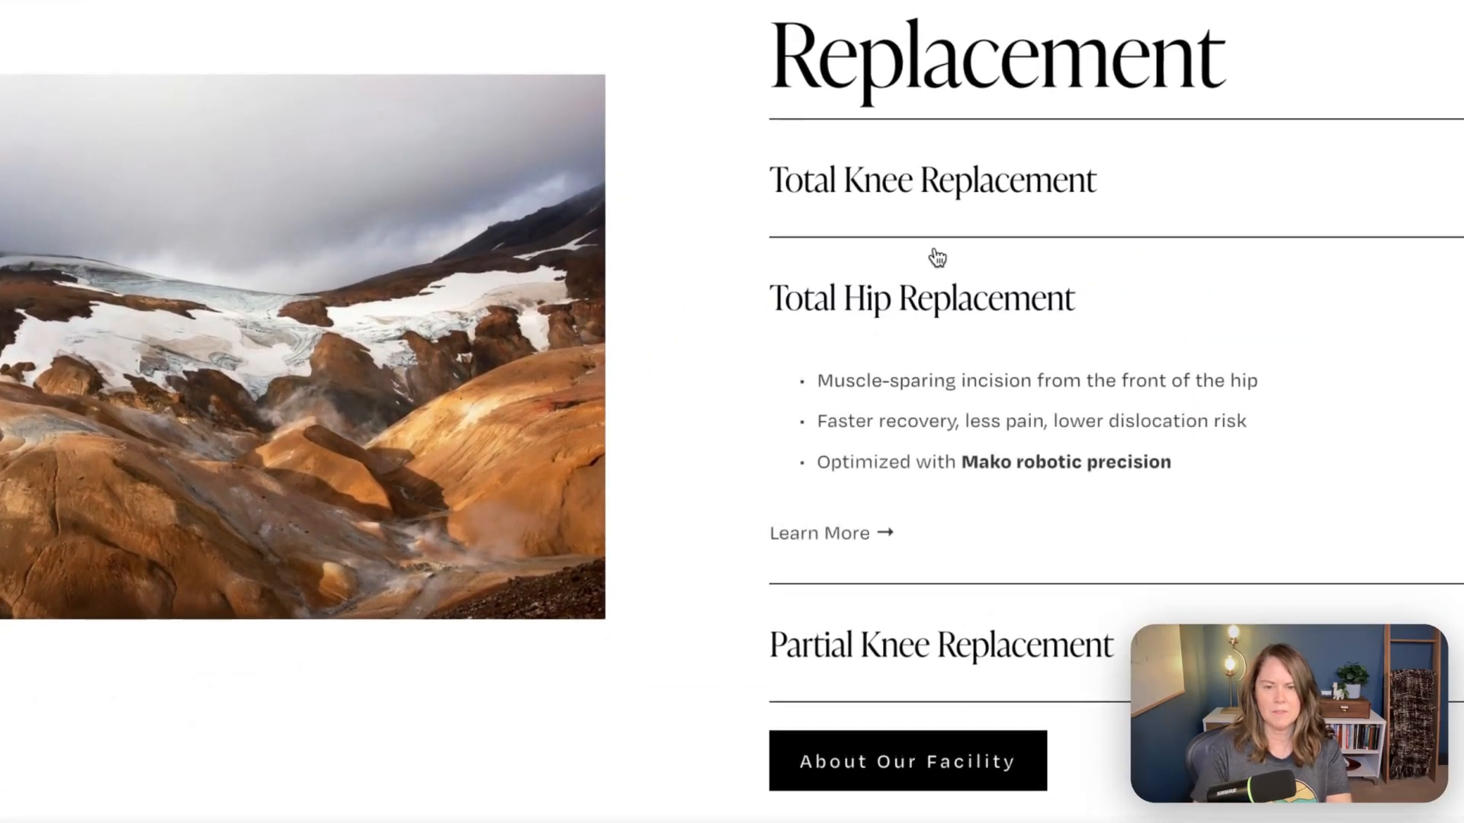
left_click(938, 229)
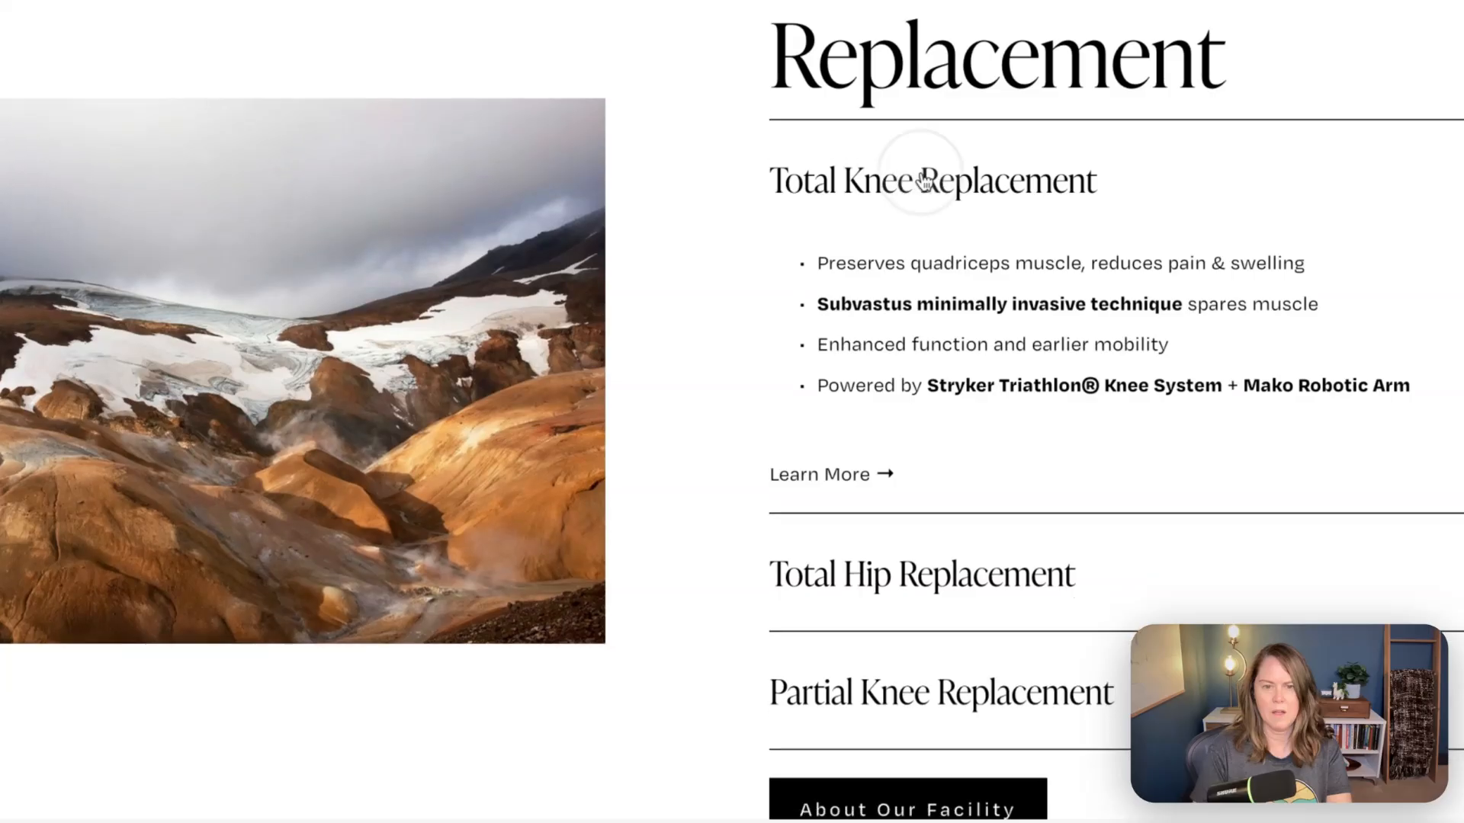
left_click(924, 179)
left_click(958, 324)
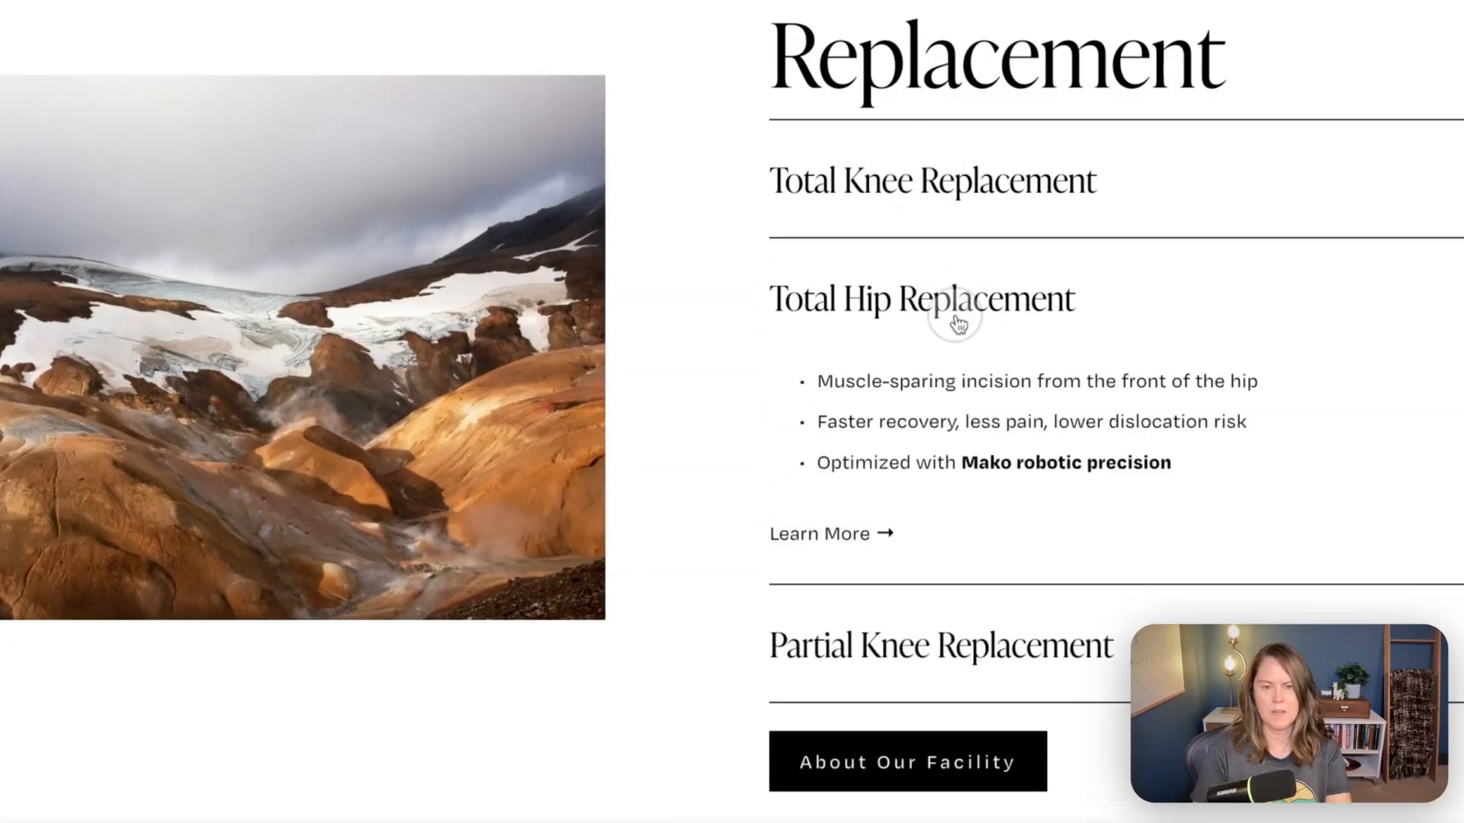
left_click(955, 316)
- Reopen the page for editing and set the mountain image block's design to Fill
left_click(340, 92)
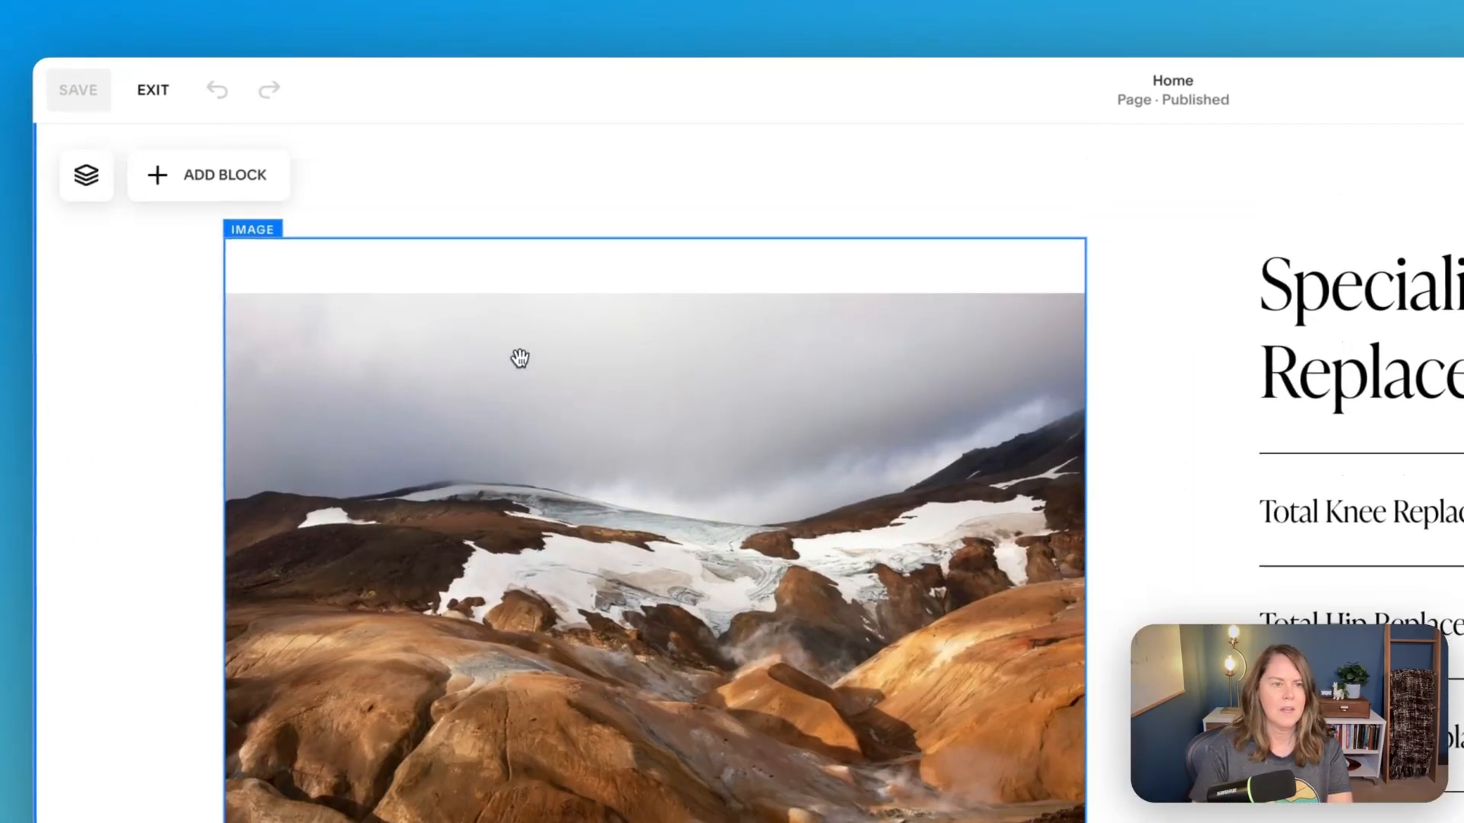
left_click(510, 381)
left_click(251, 194)
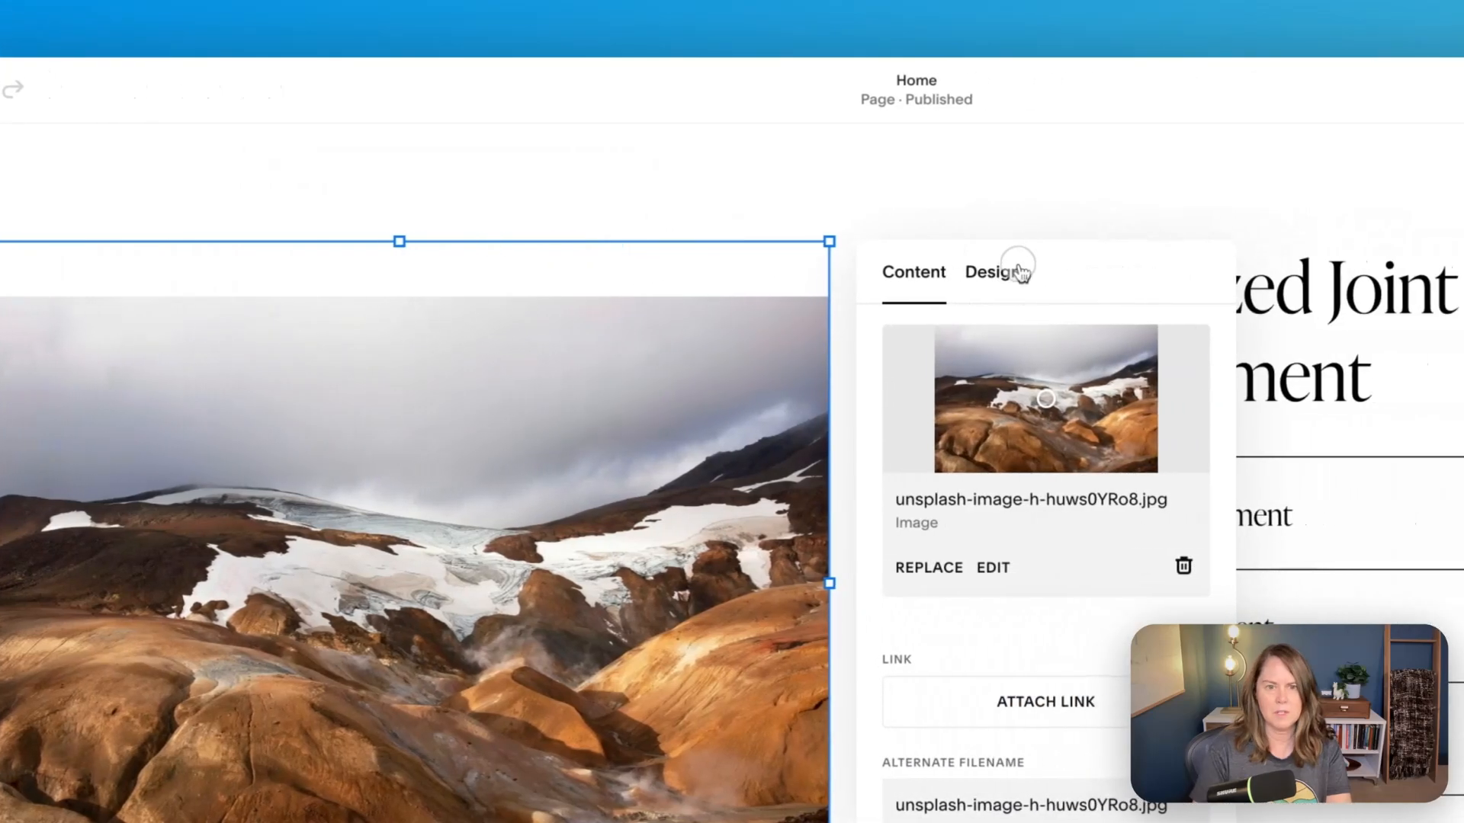
left_click(1338, 271)
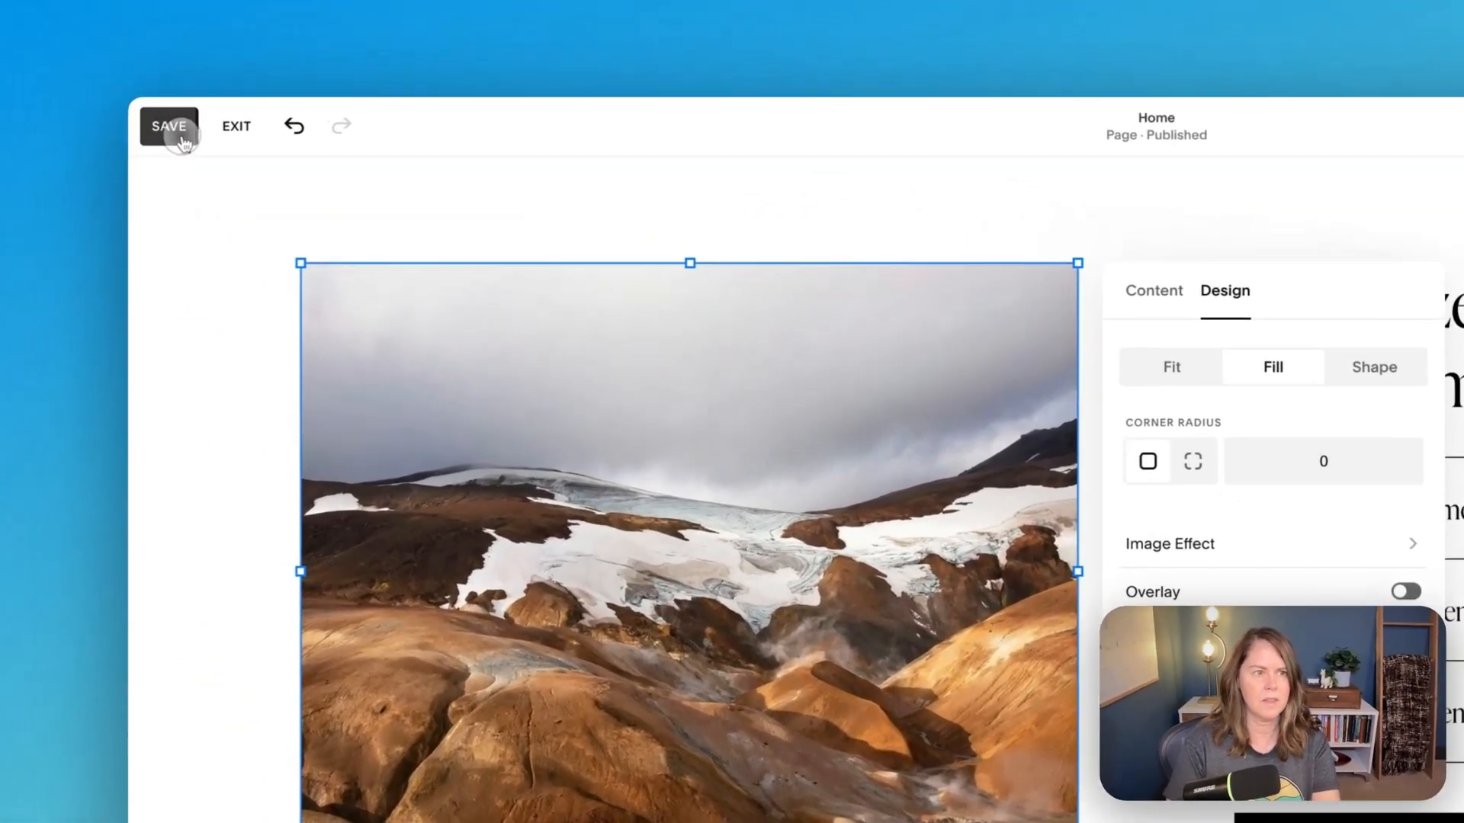
- Save the page and exit editing, expanding and collapsing the Total Knee Replacement item to check the Fill image beside it
left_click(170, 131)
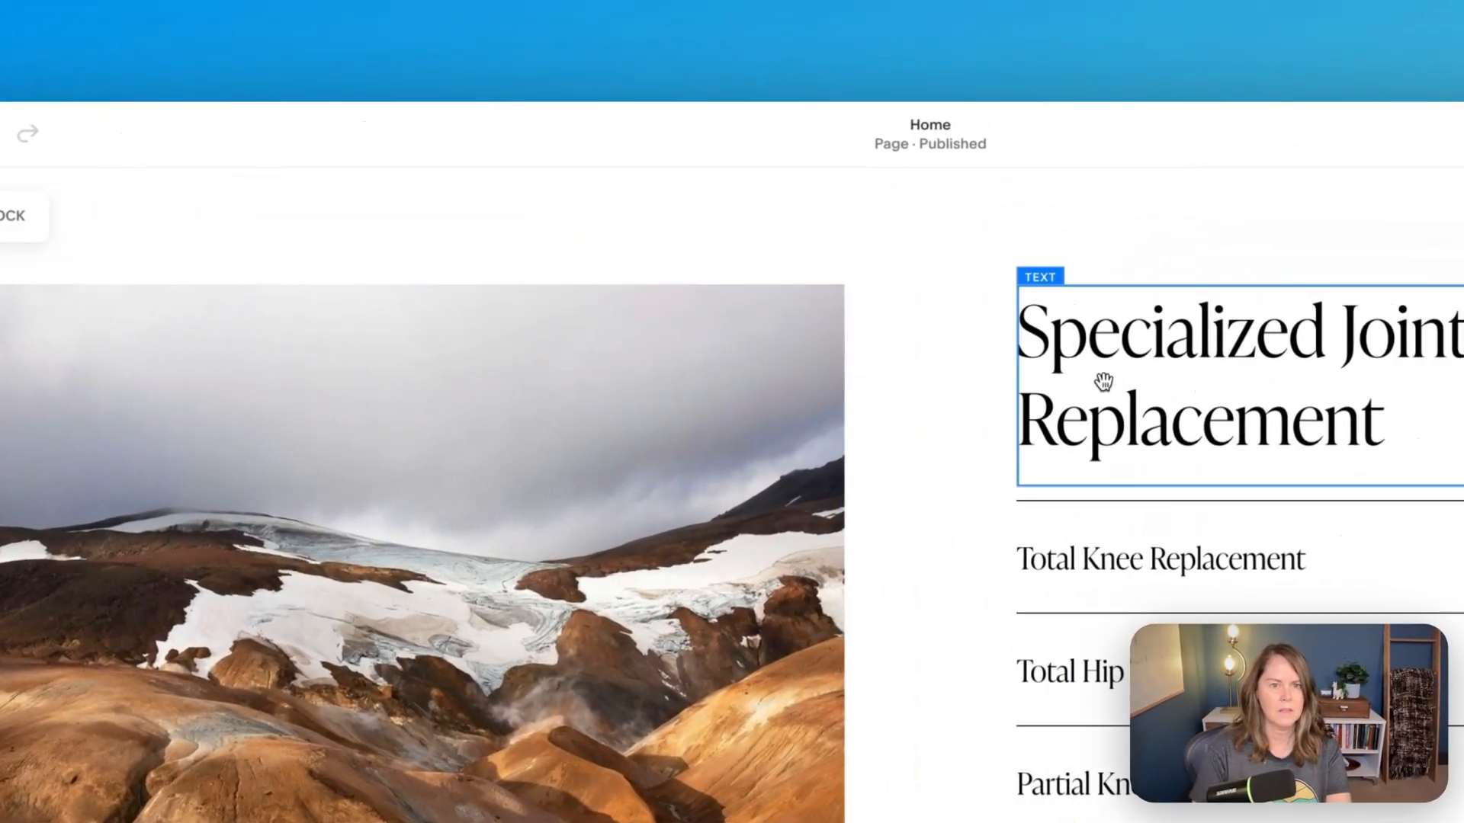
left_click(250, 131)
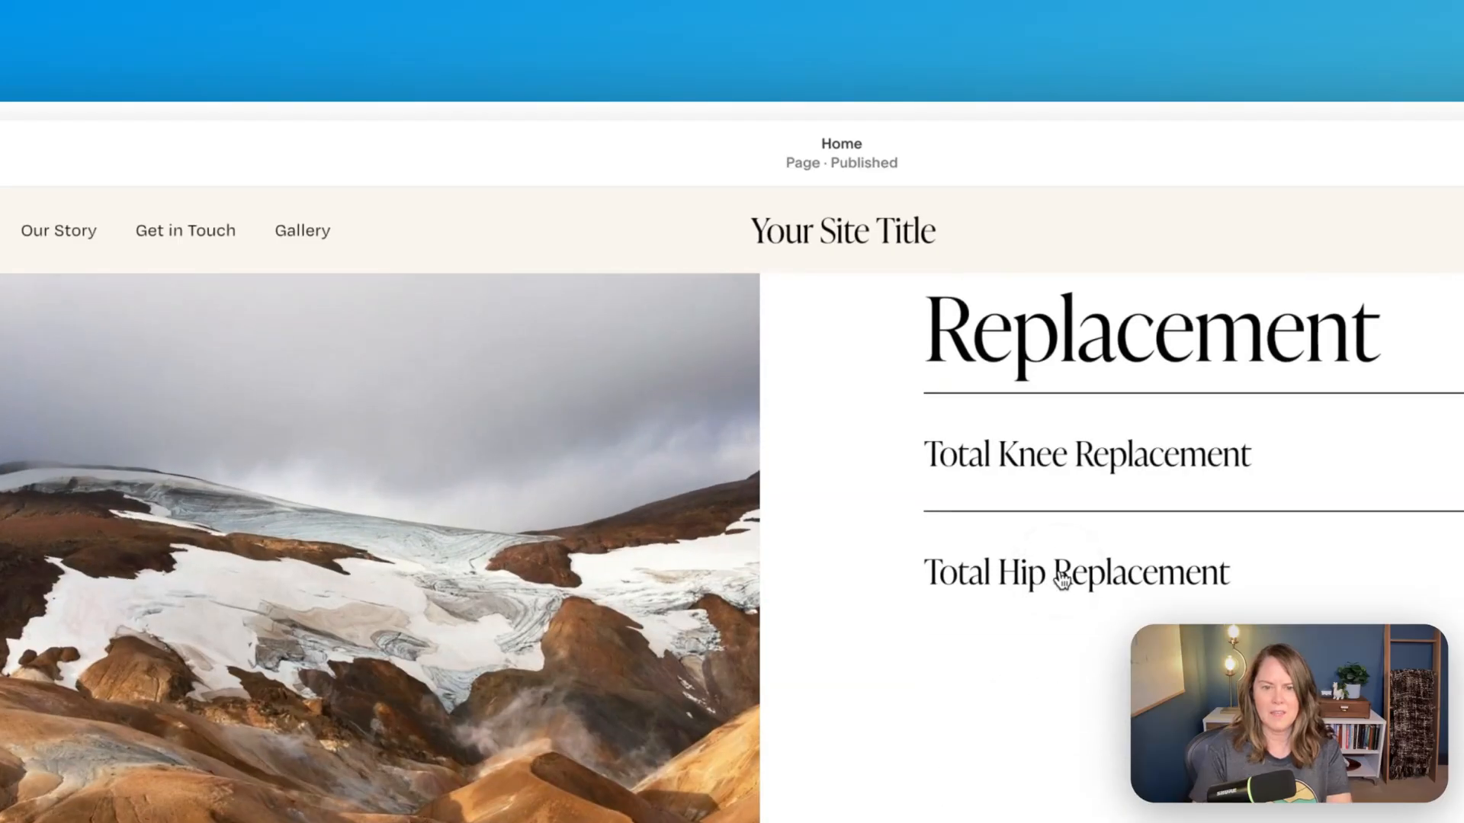
left_click(1083, 485)
scroll(1078, 483, "down", 3)
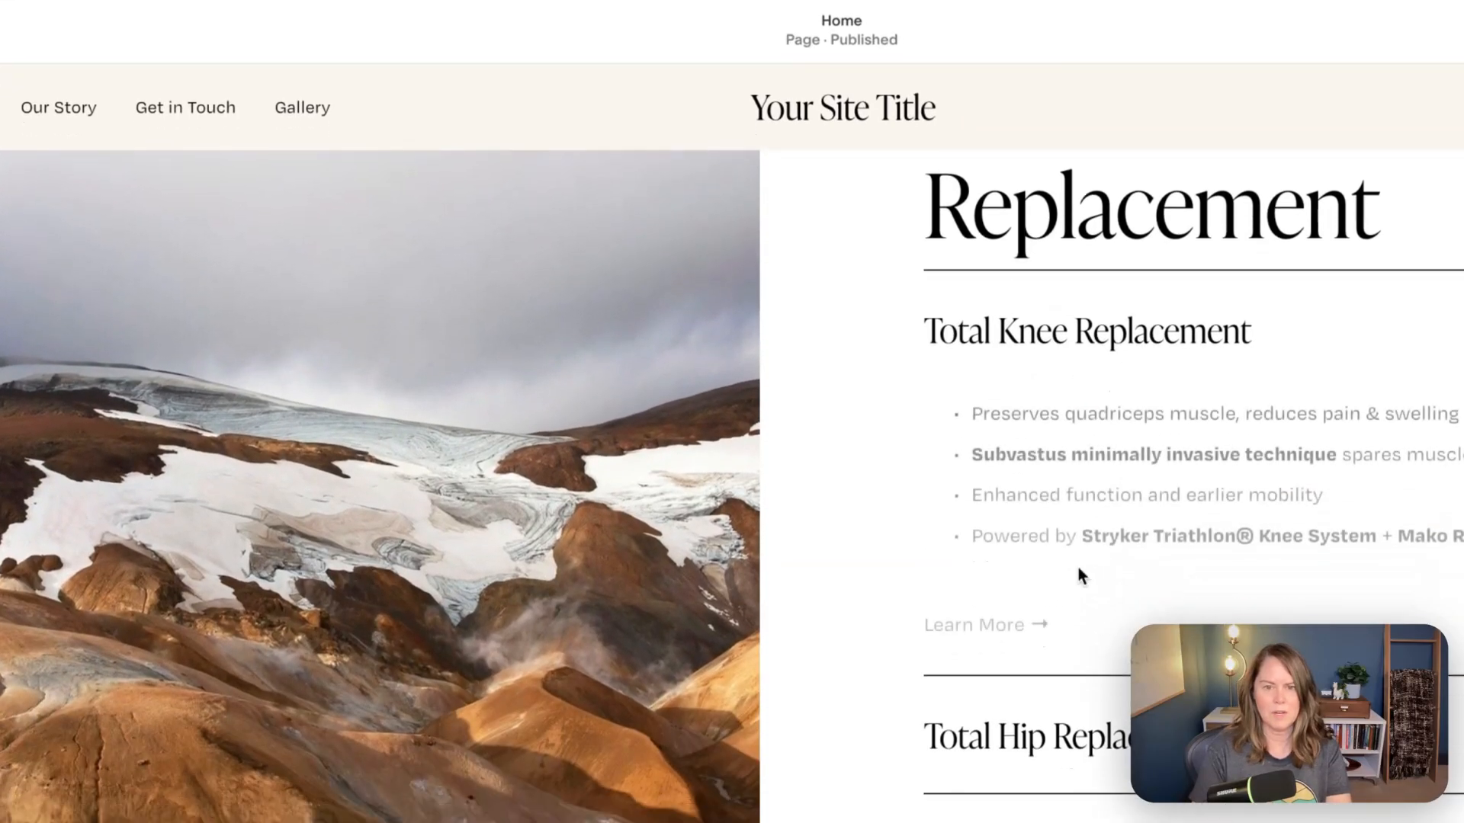
left_click(1059, 292)
scroll(1060, 292, "up", 3)
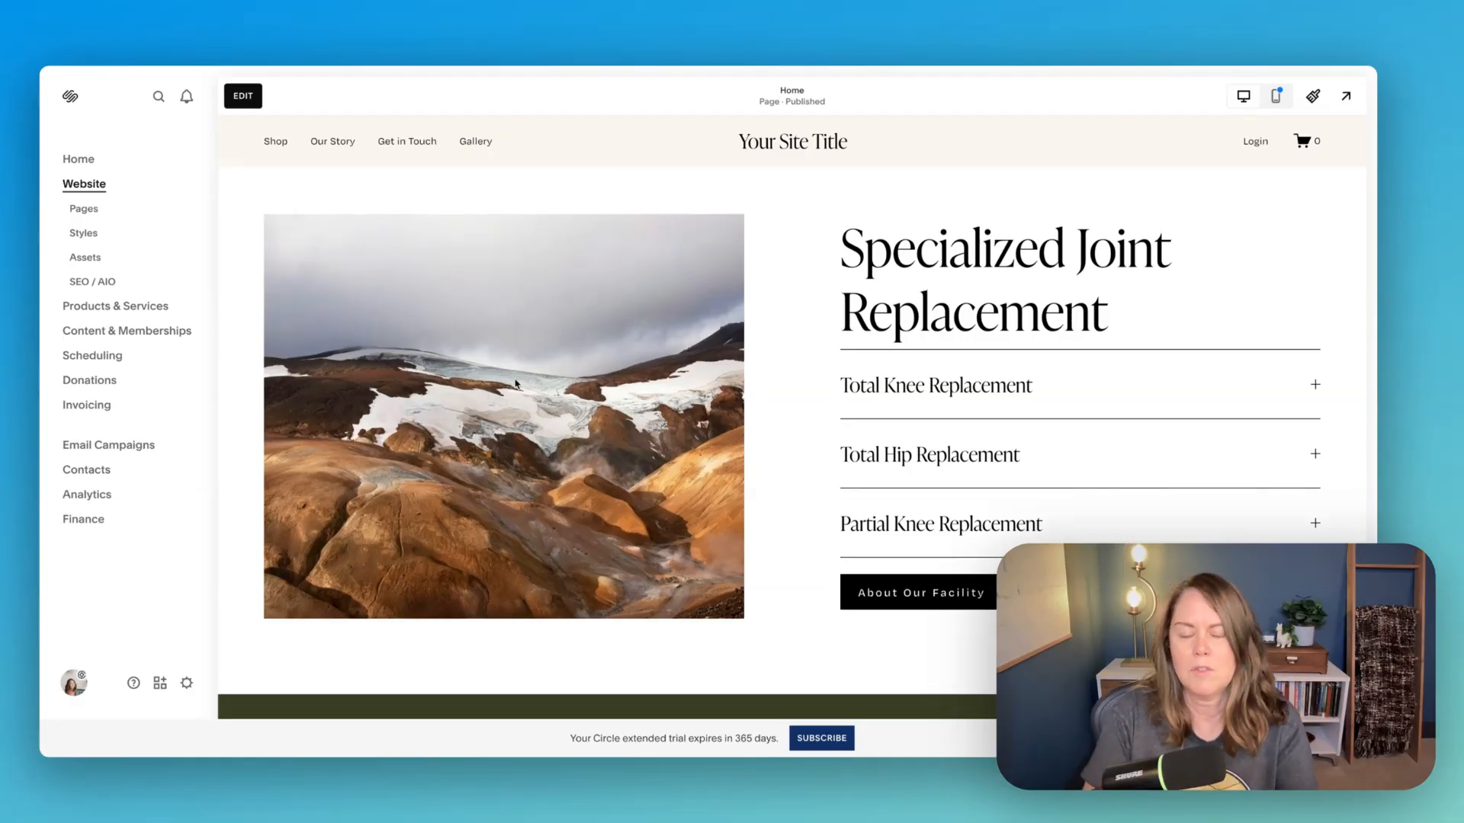
scroll(599, 362, "up", 1)
scroll(599, 362, "down", 1)
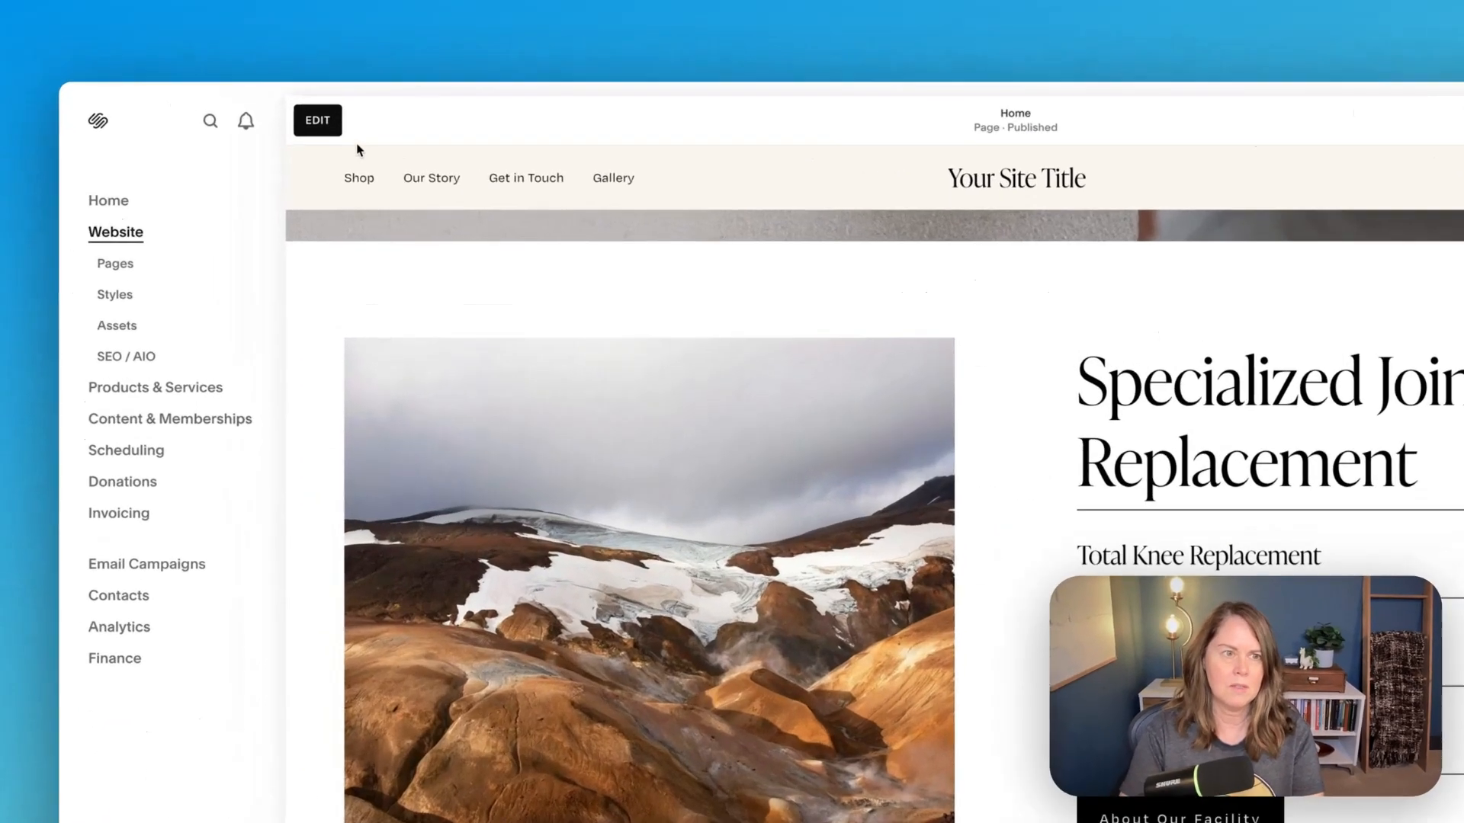
left_click(242, 95)
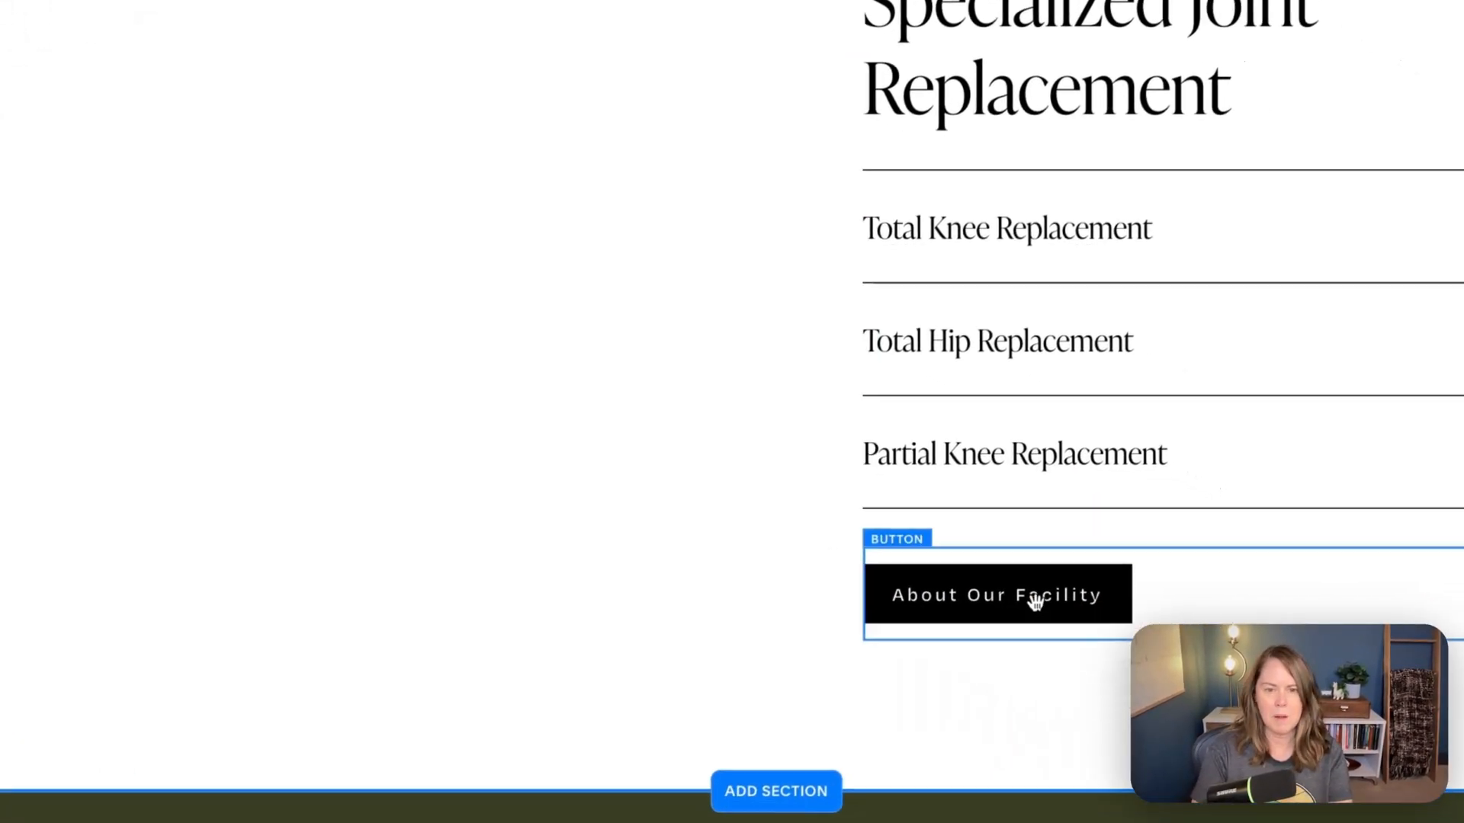
left_click(1292, 718)
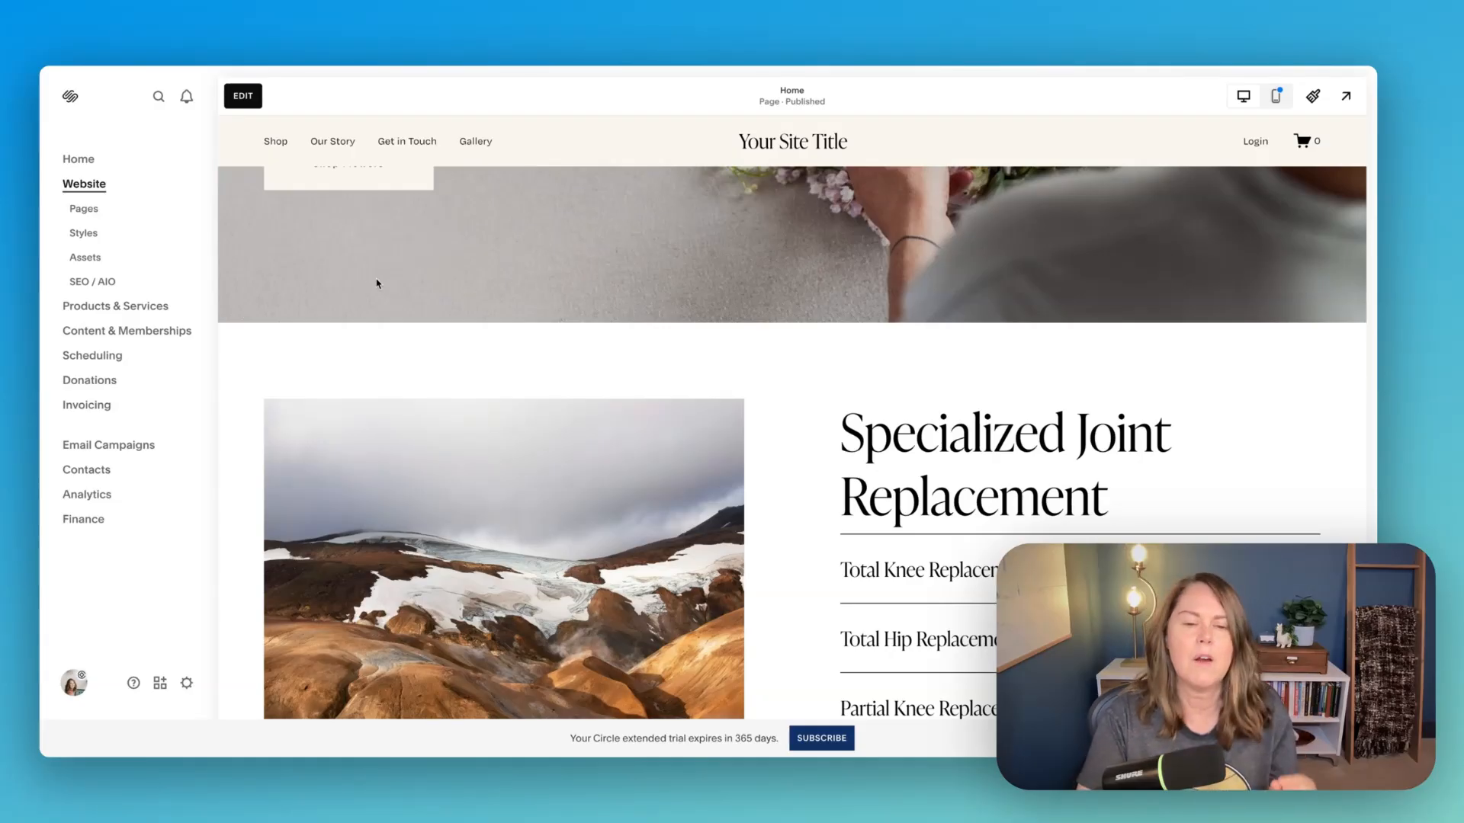
scroll(377, 283, "down", 1)
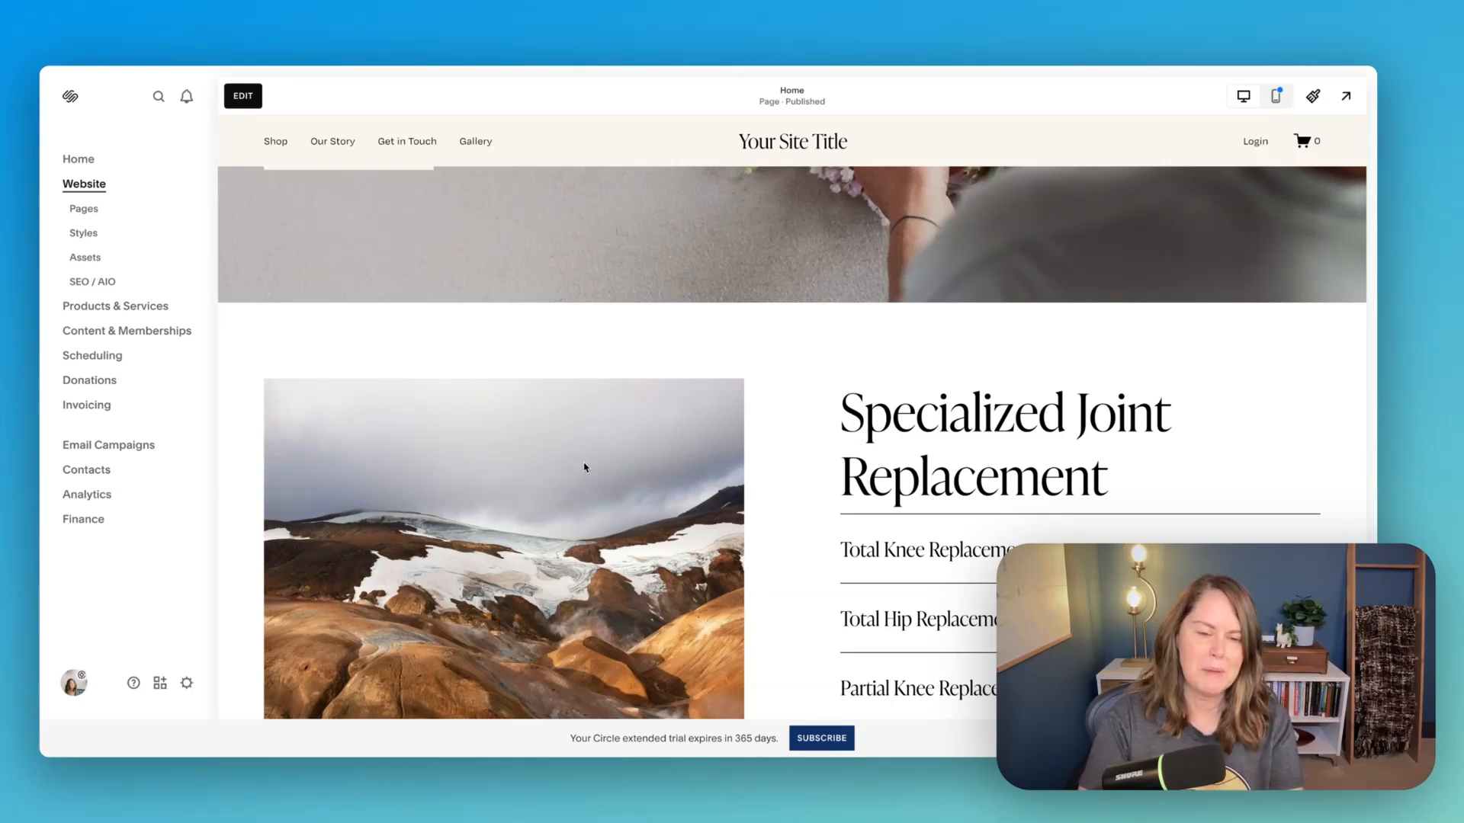
- Open the page for editing, start adding a section above Specialized Joint Replacement, and browse the Classic Editor section templates
left_click(244, 98)
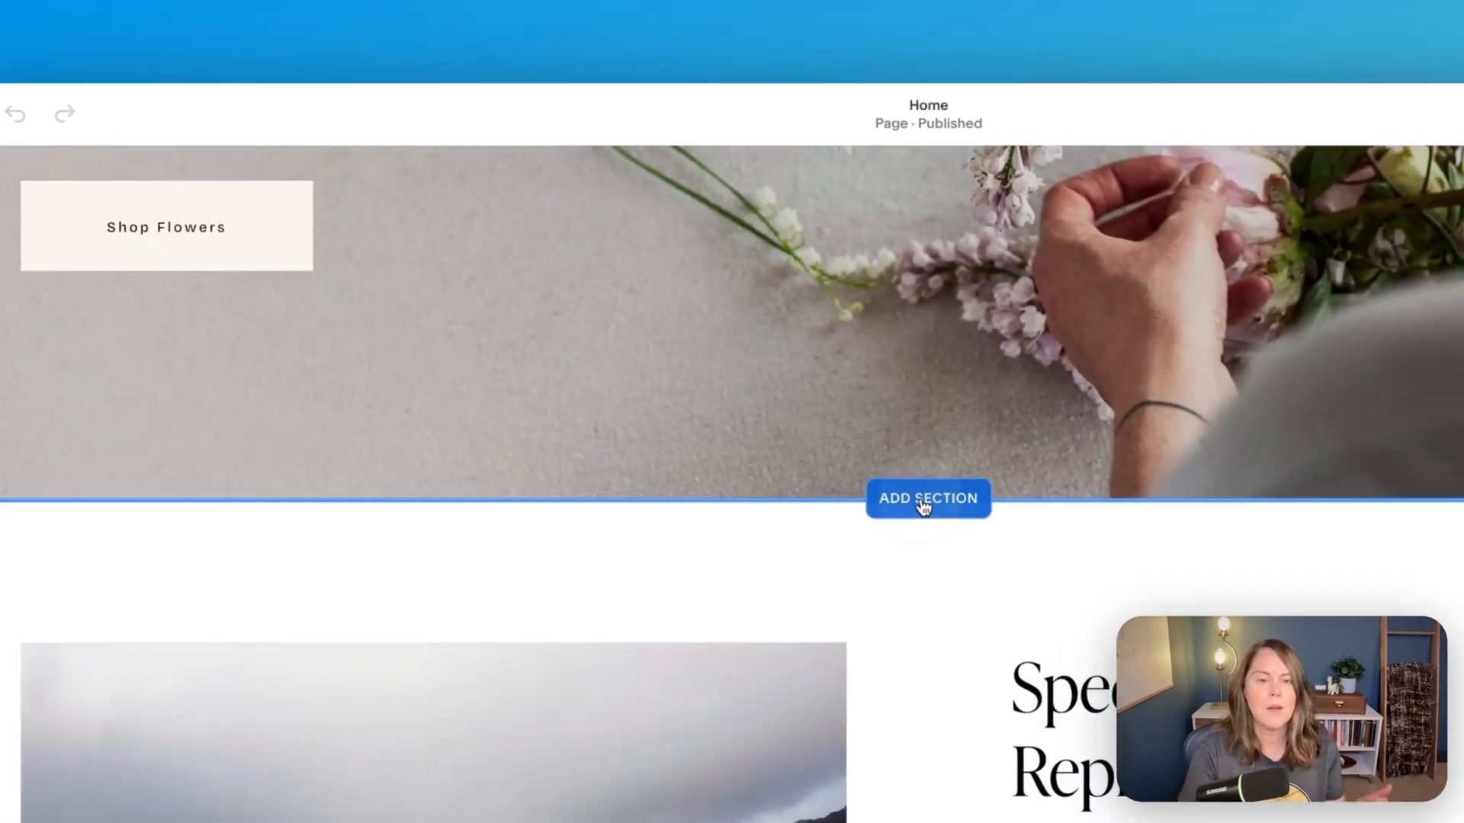
left_click(972, 531)
scroll(259, 343, "down", 2)
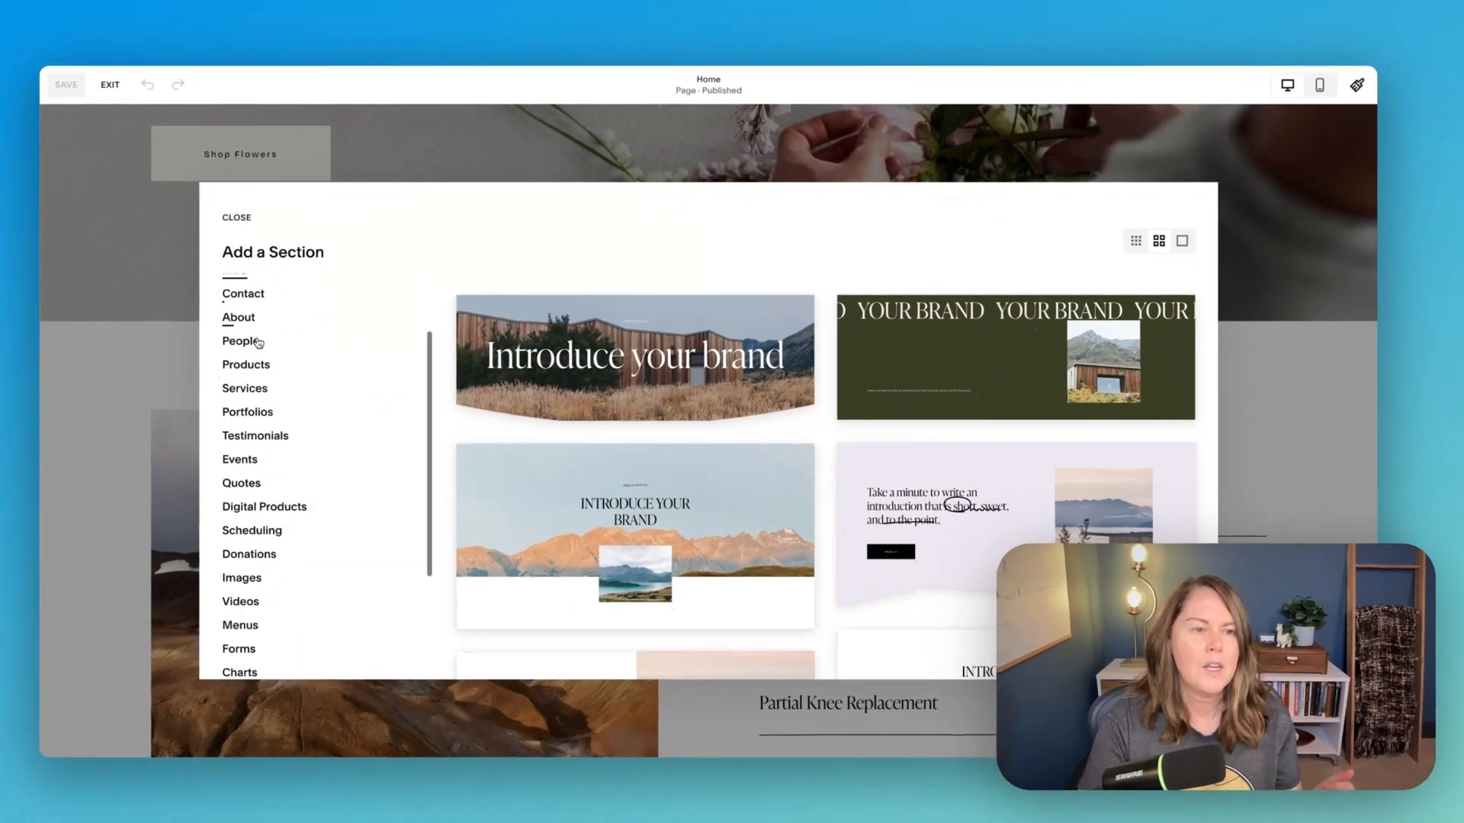
scroll(258, 343, "down", 1)
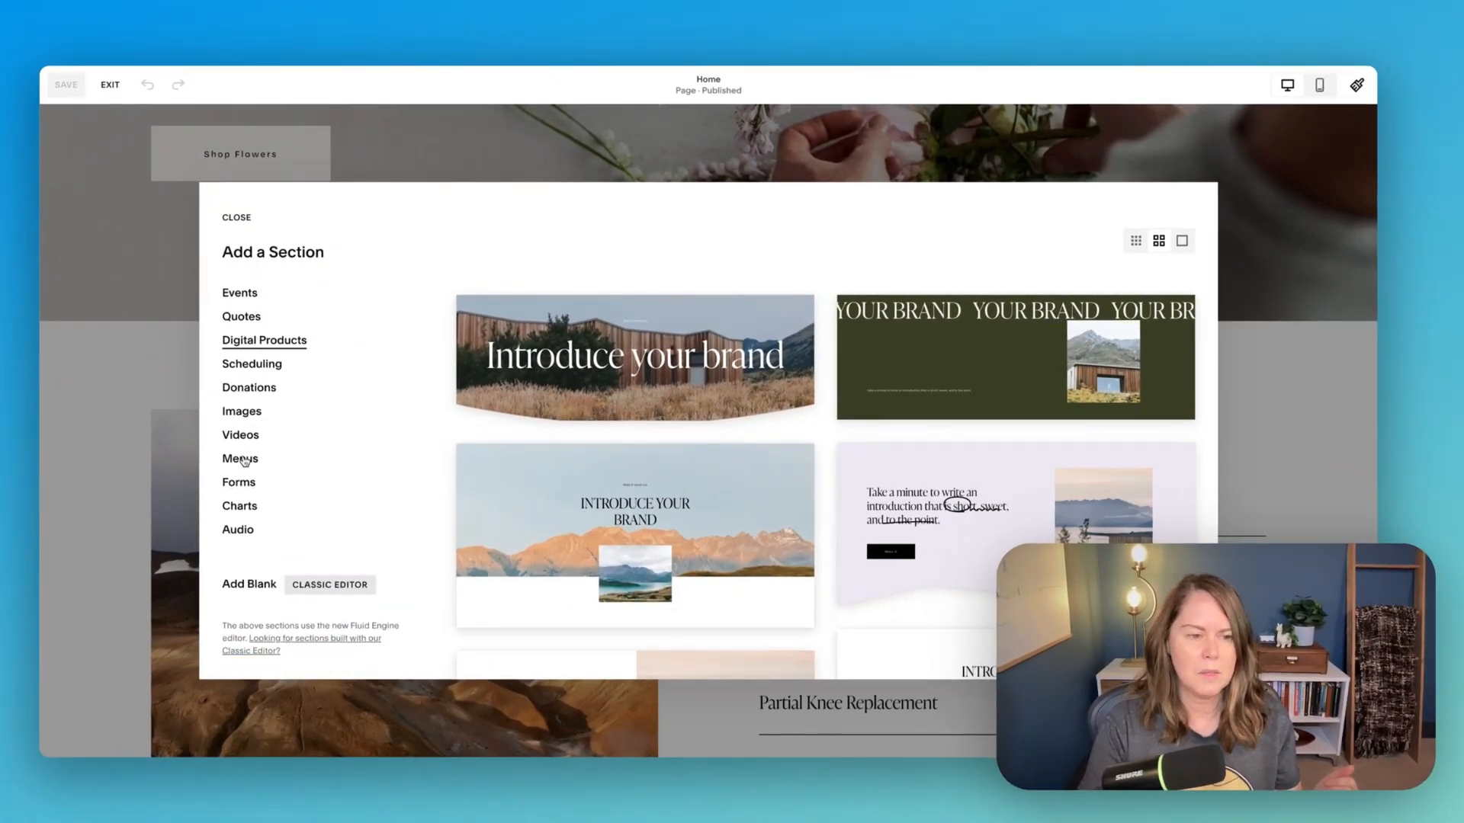
left_click(299, 645)
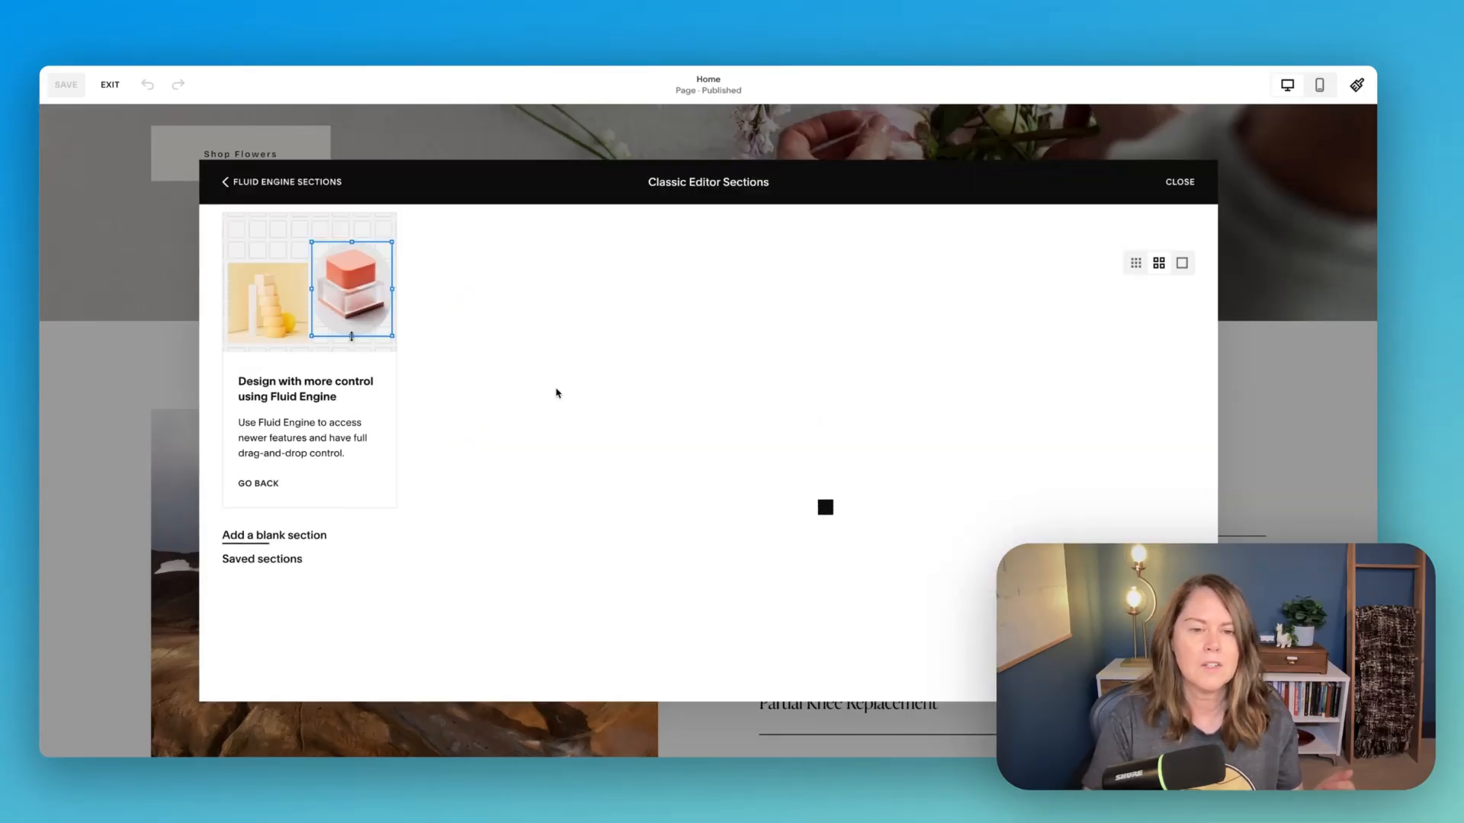
scroll(770, 472, "down", 5)
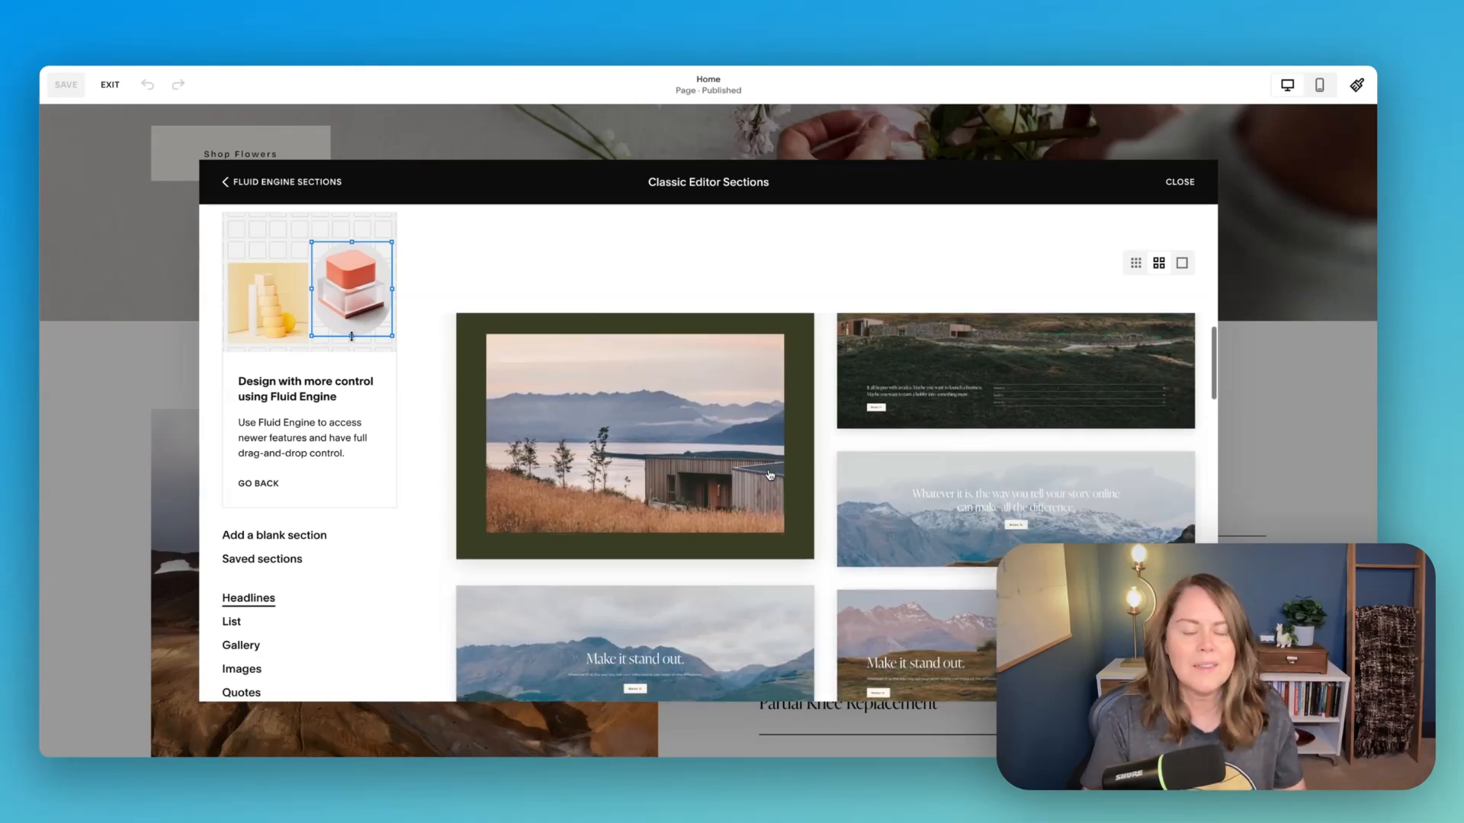
scroll(770, 475, "down", 2)
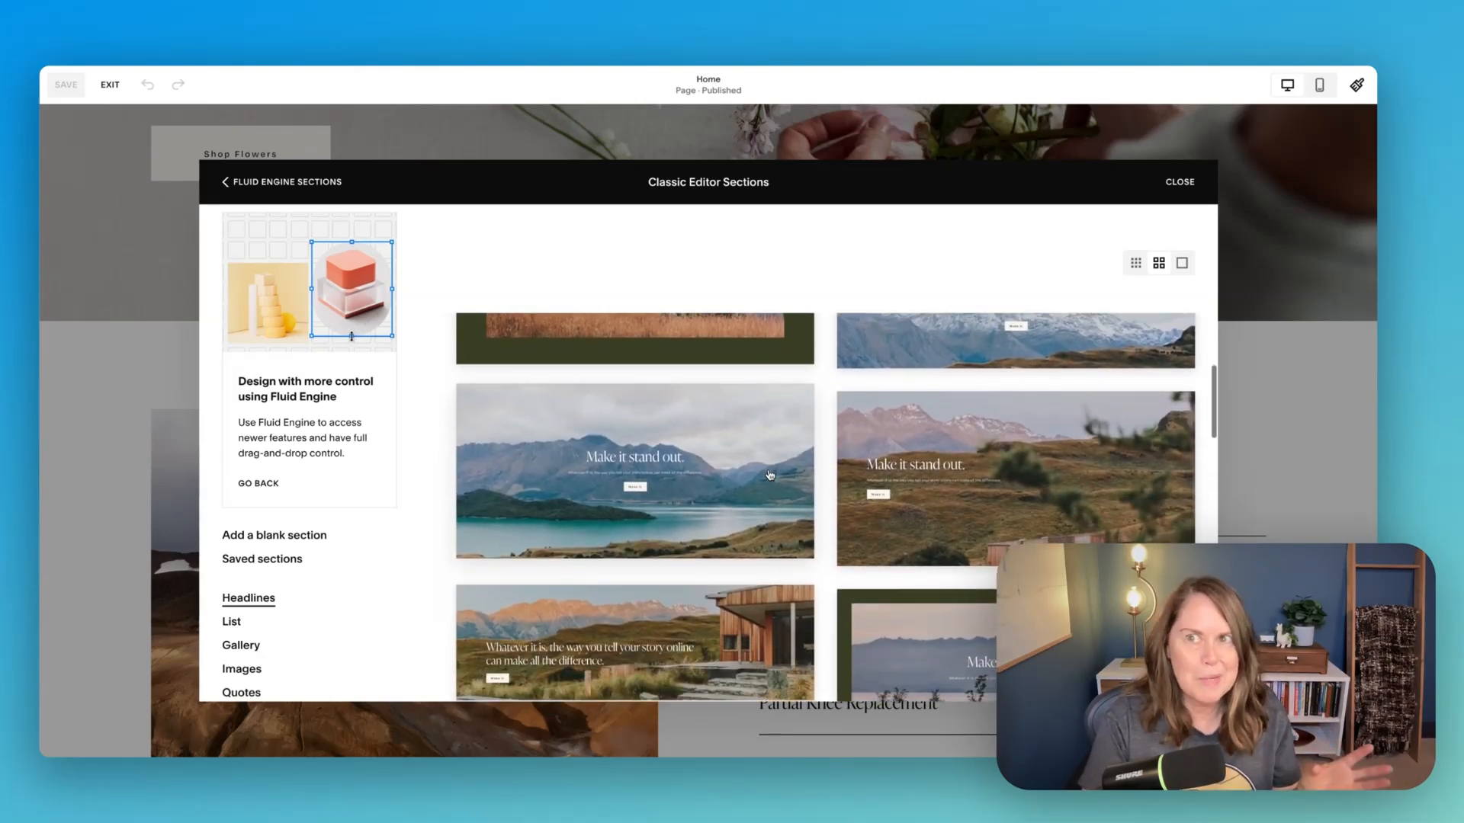
scroll(770, 475, "down", 8)
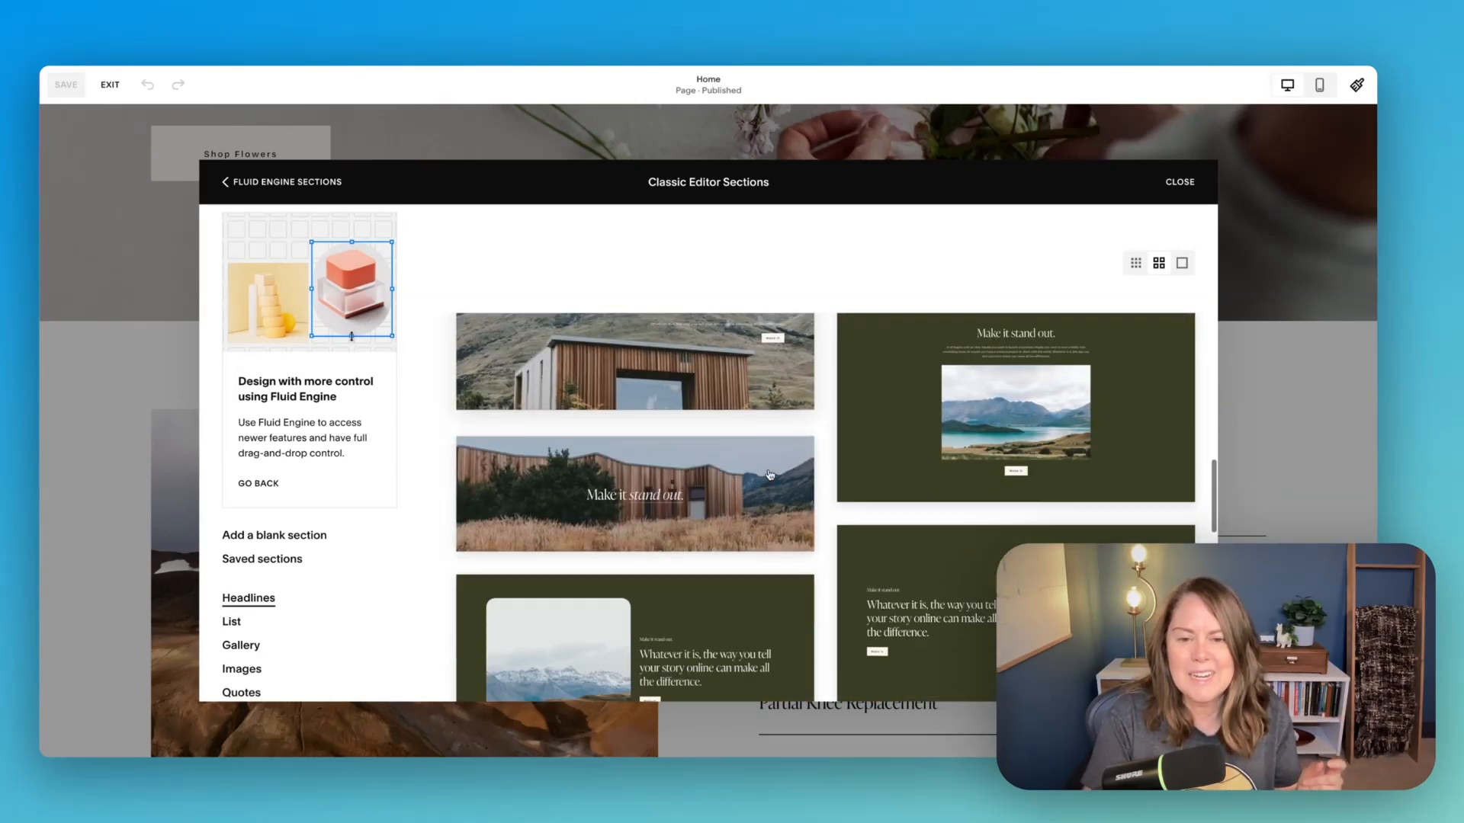
scroll(770, 475, "down", 6)
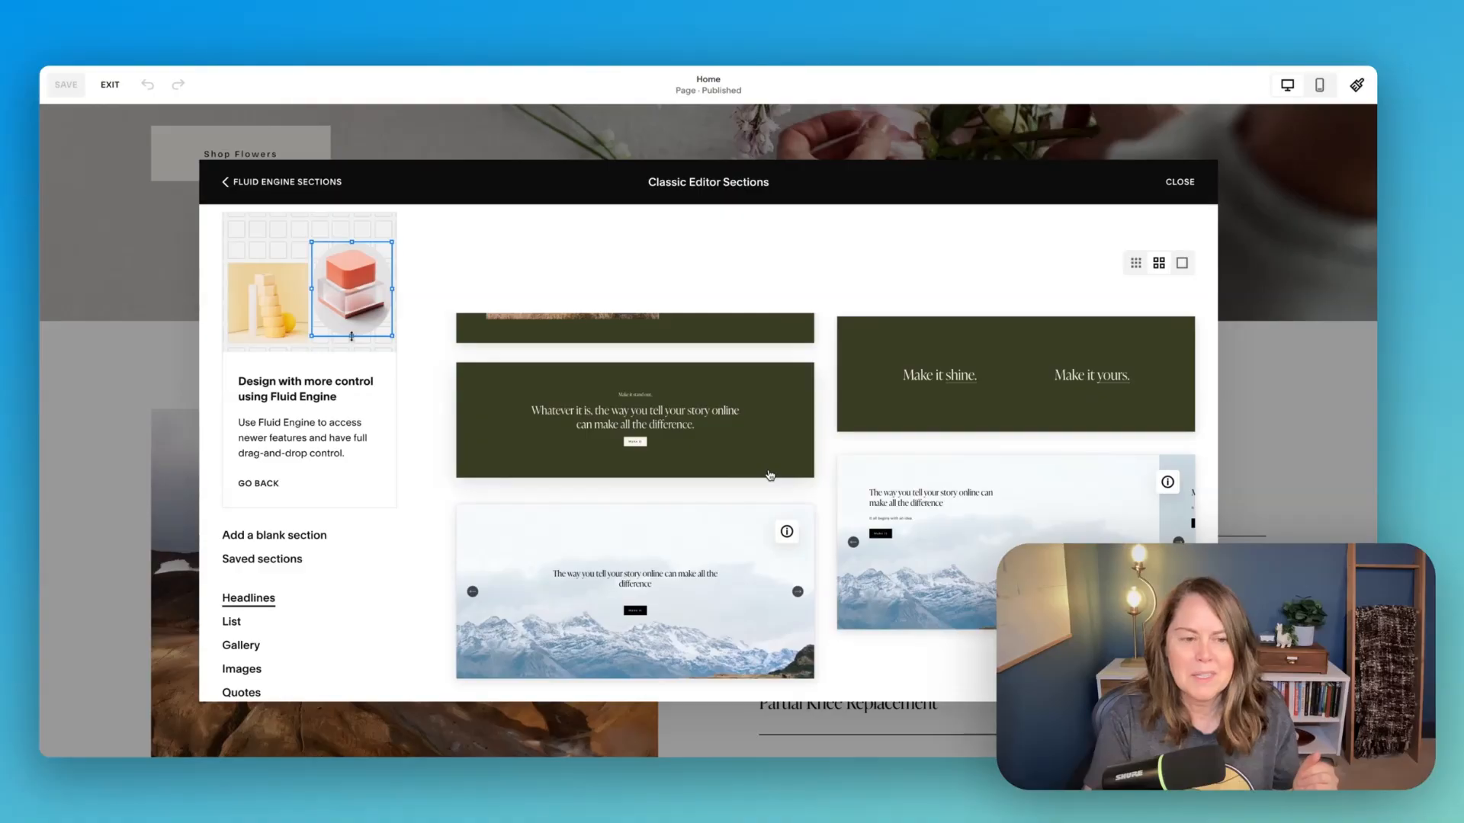
scroll(770, 475, "up", 15)
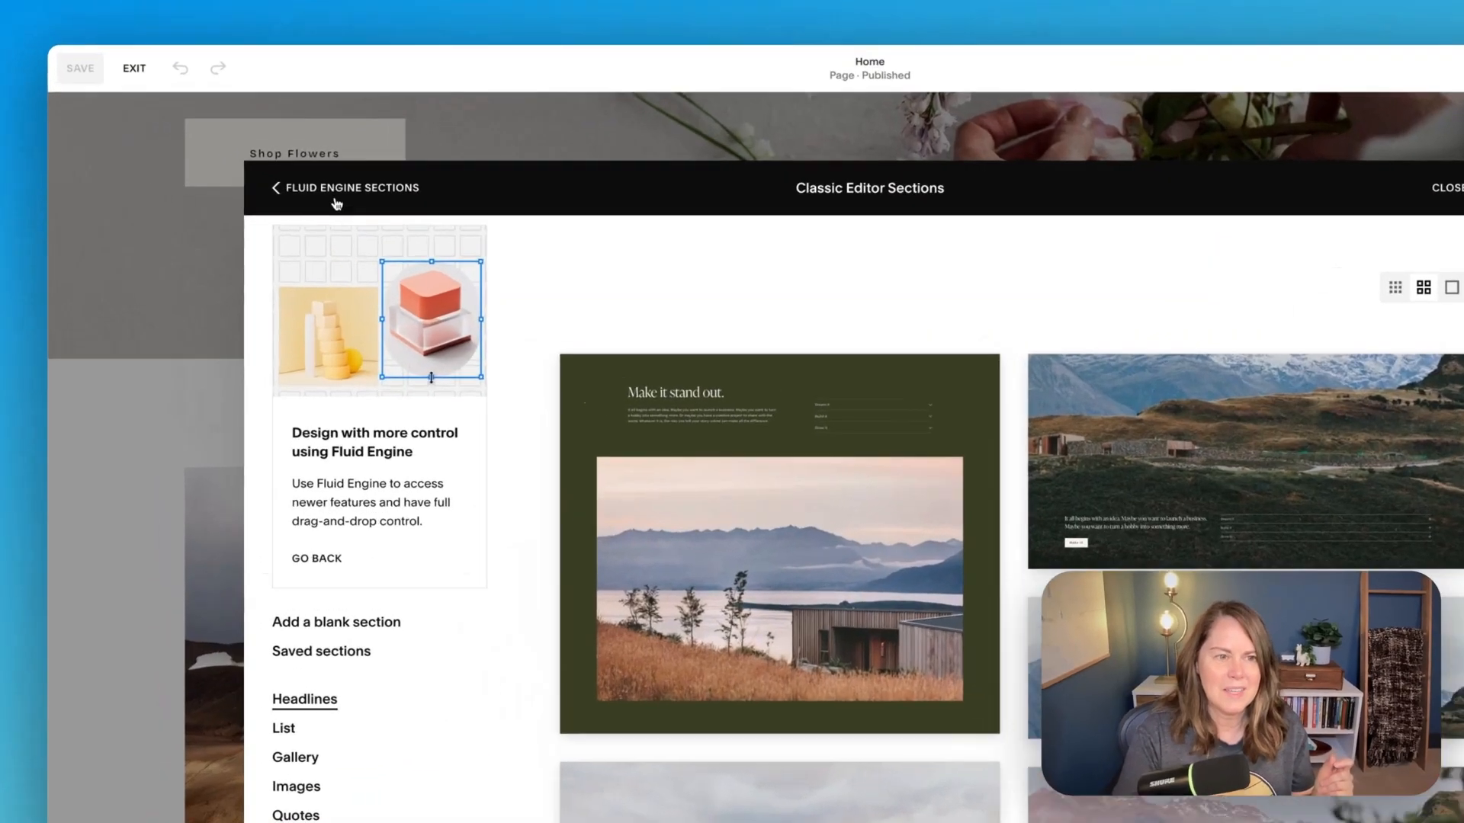
- Return to the Fluid Engine sections list and add a blank Classic Editor section above the joint replacement section
left_click(276, 183)
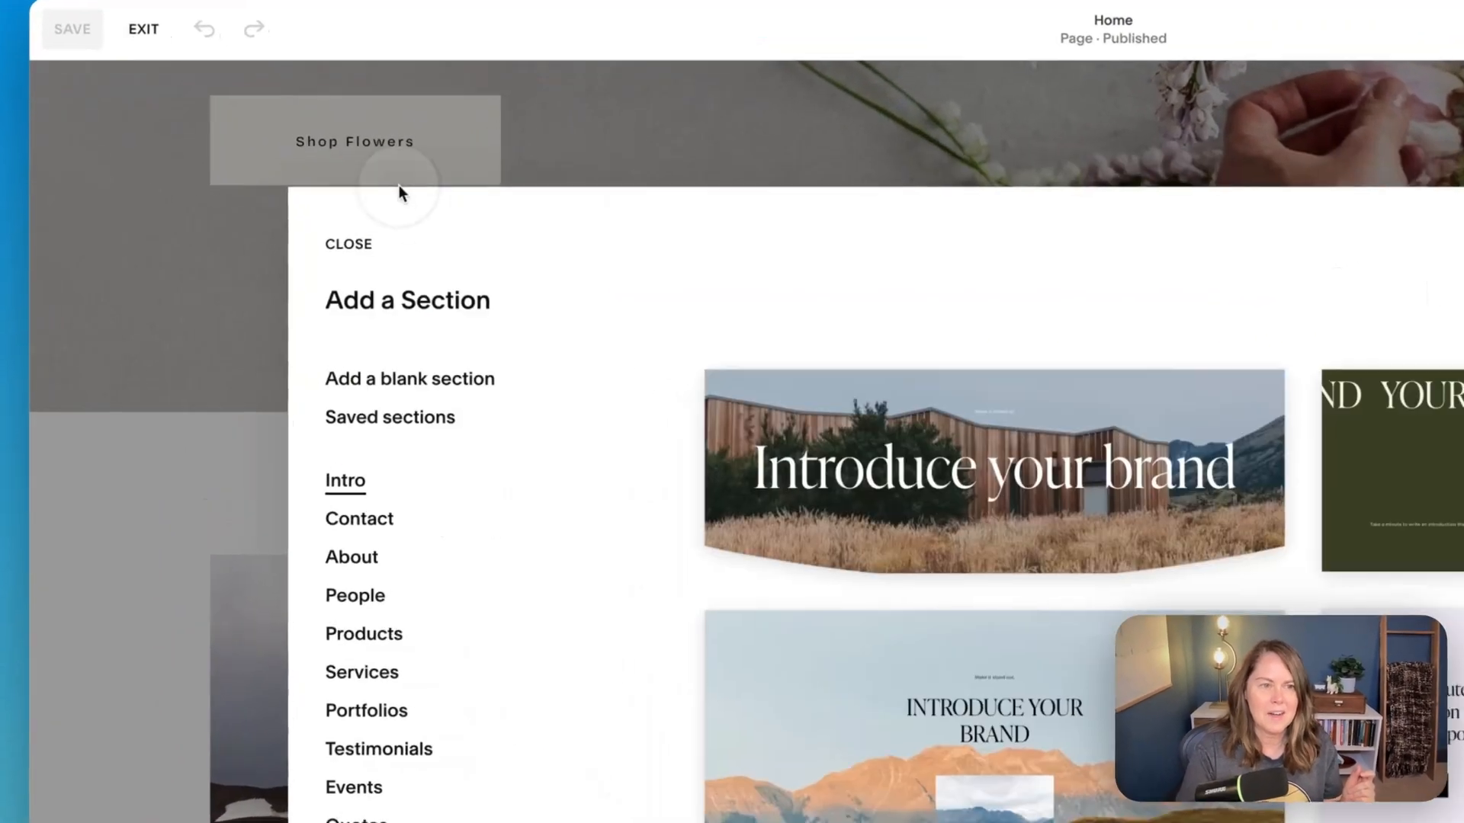
scroll(313, 507, "down", 5)
left_click(353, 681)
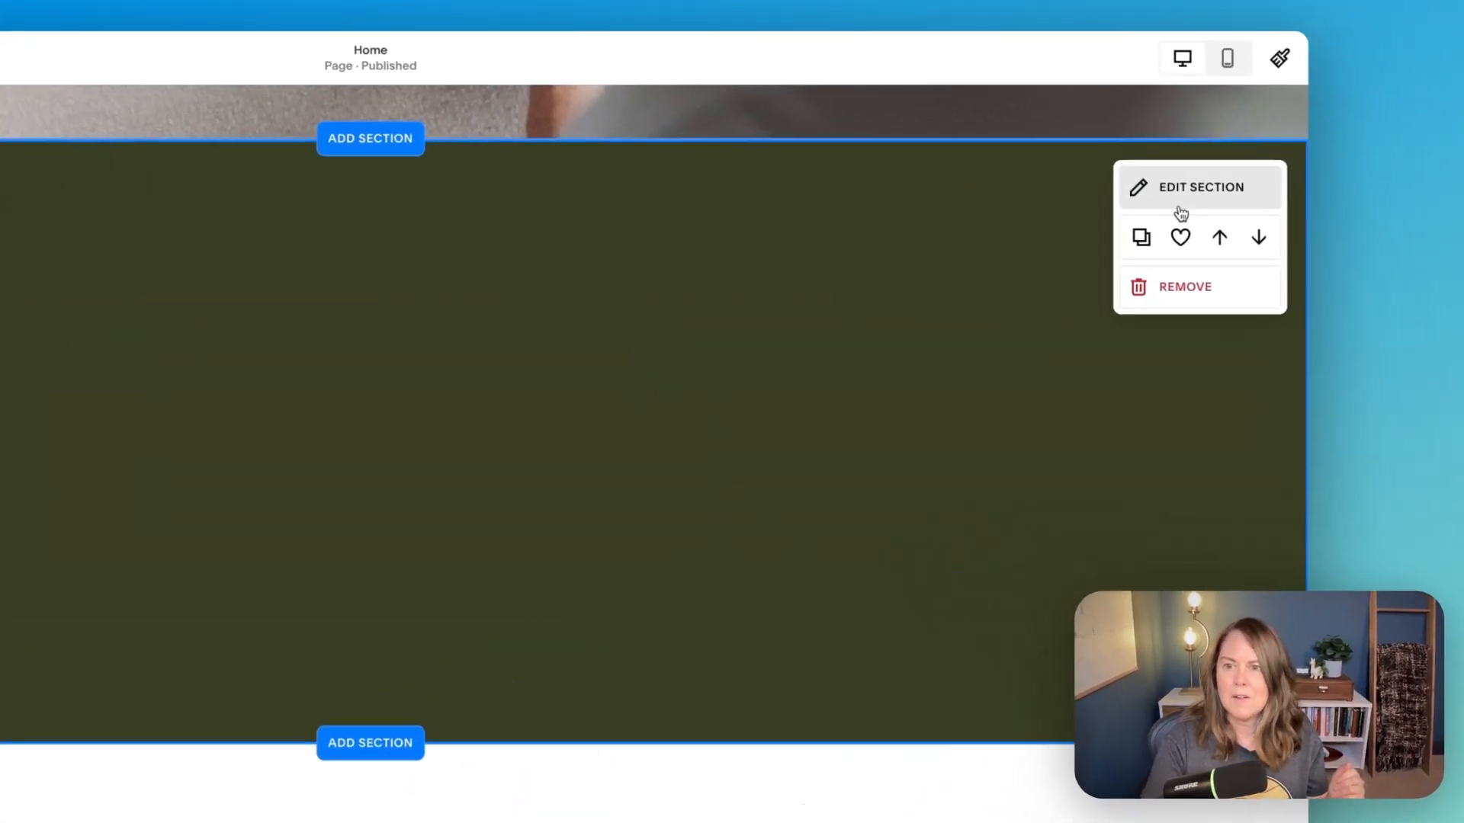
- Set the new blank section's color theme to Light 1
left_click(1301, 176)
left_click(1052, 319)
left_click(1032, 450)
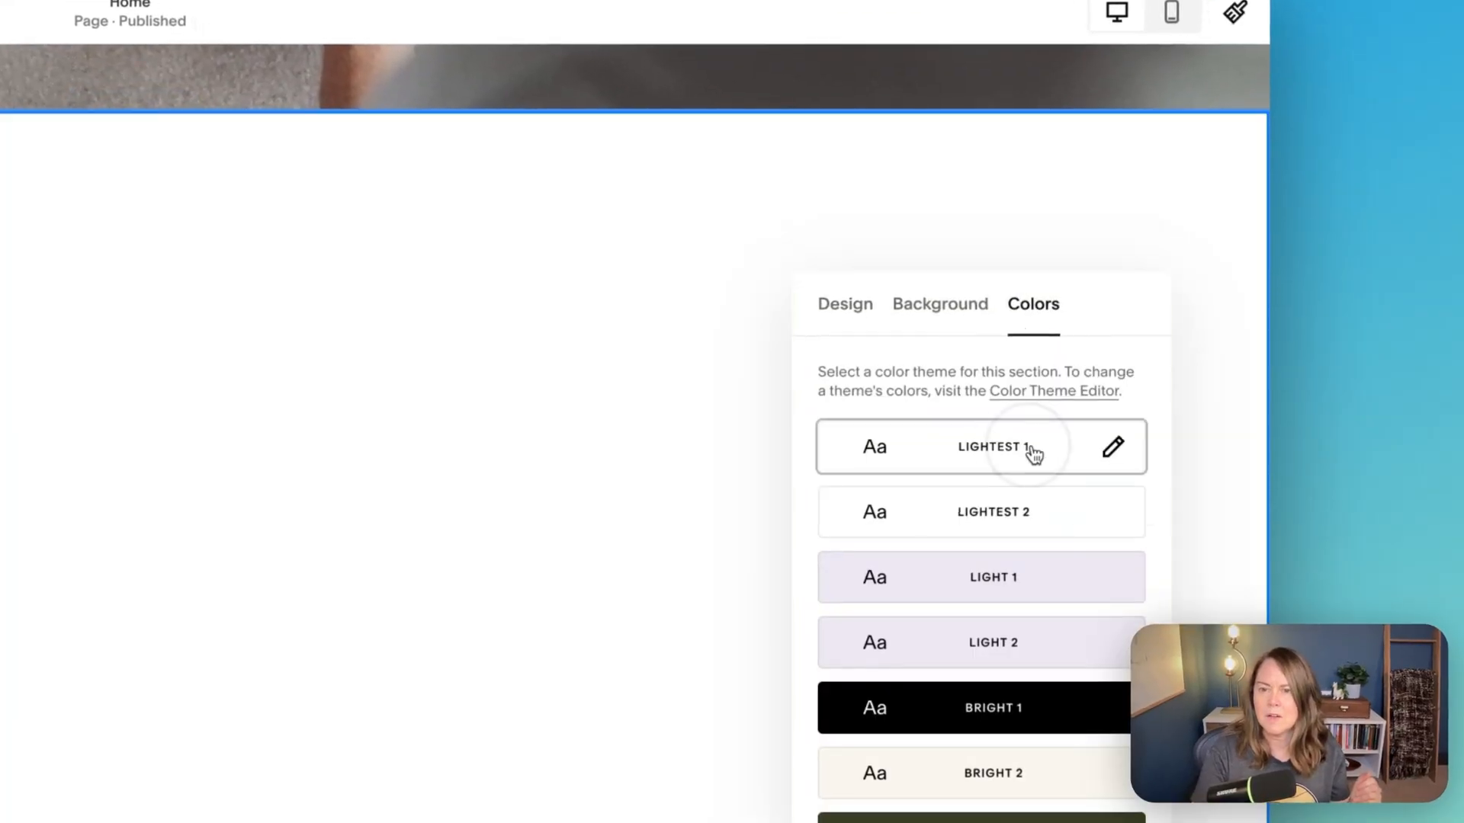
left_click(1000, 579)
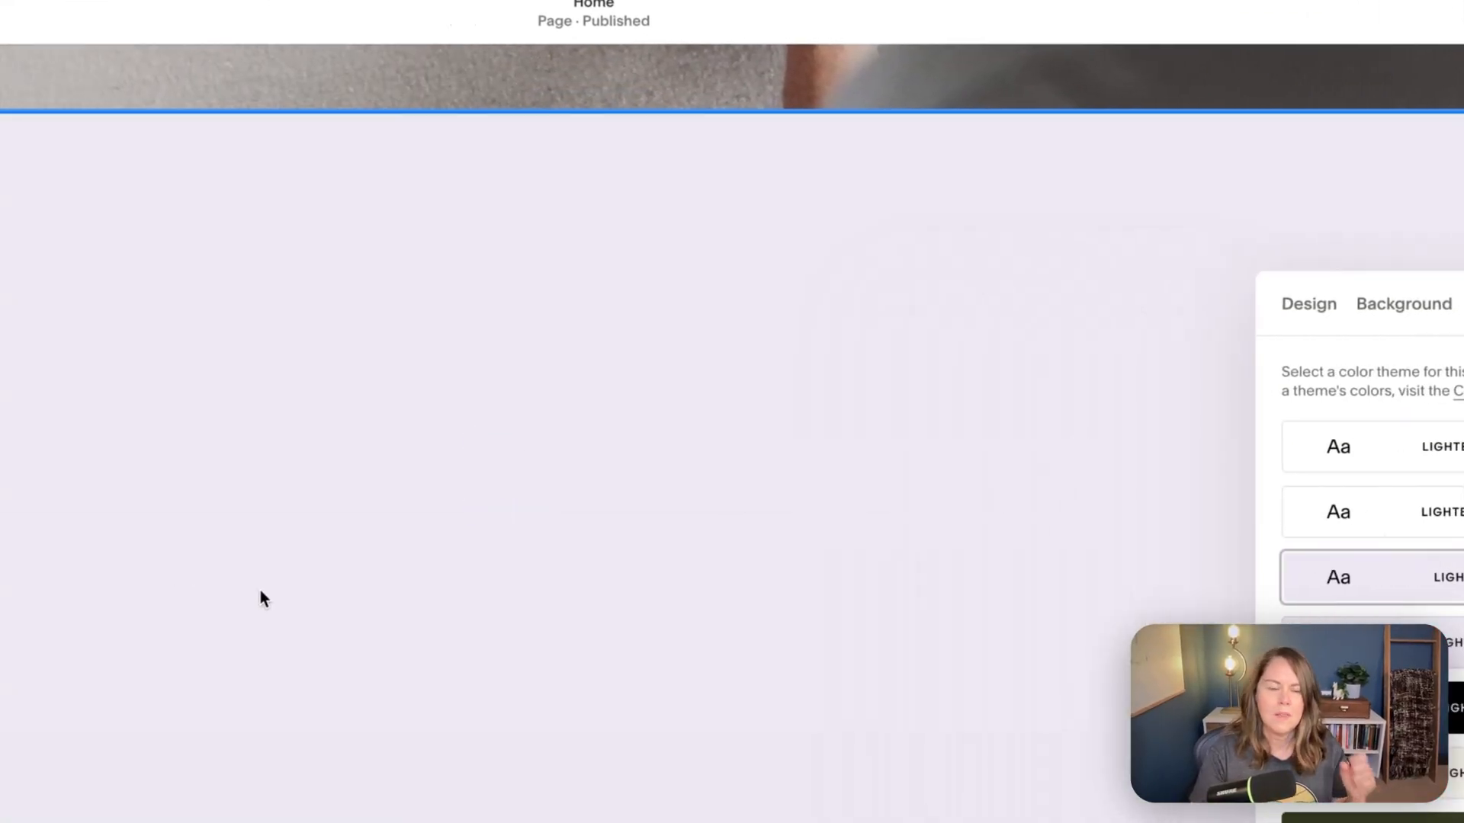
left_click(267, 562)
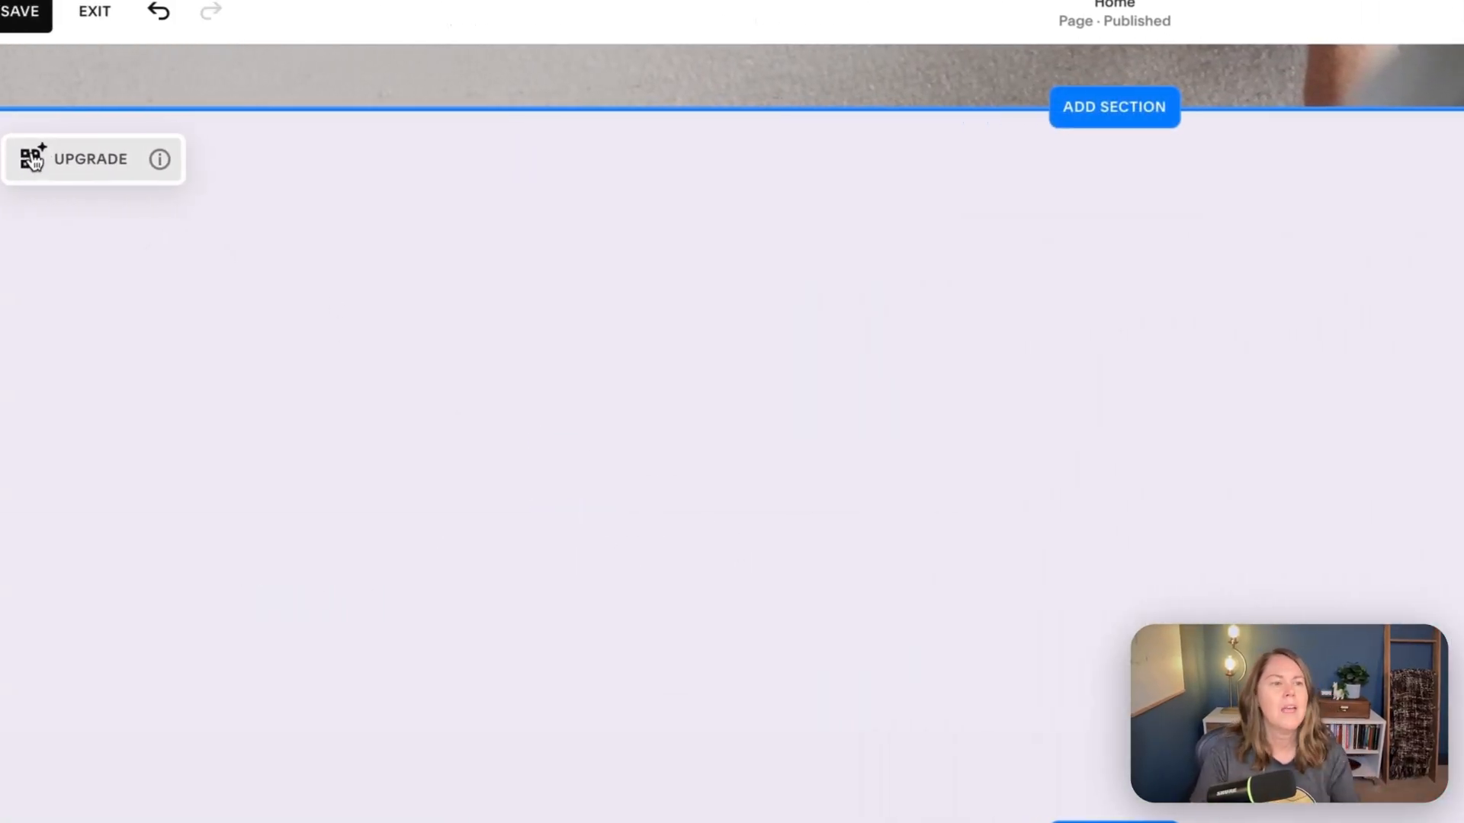
- Add a text block to the new section with an accordion block directly below it
left_click(513, 461)
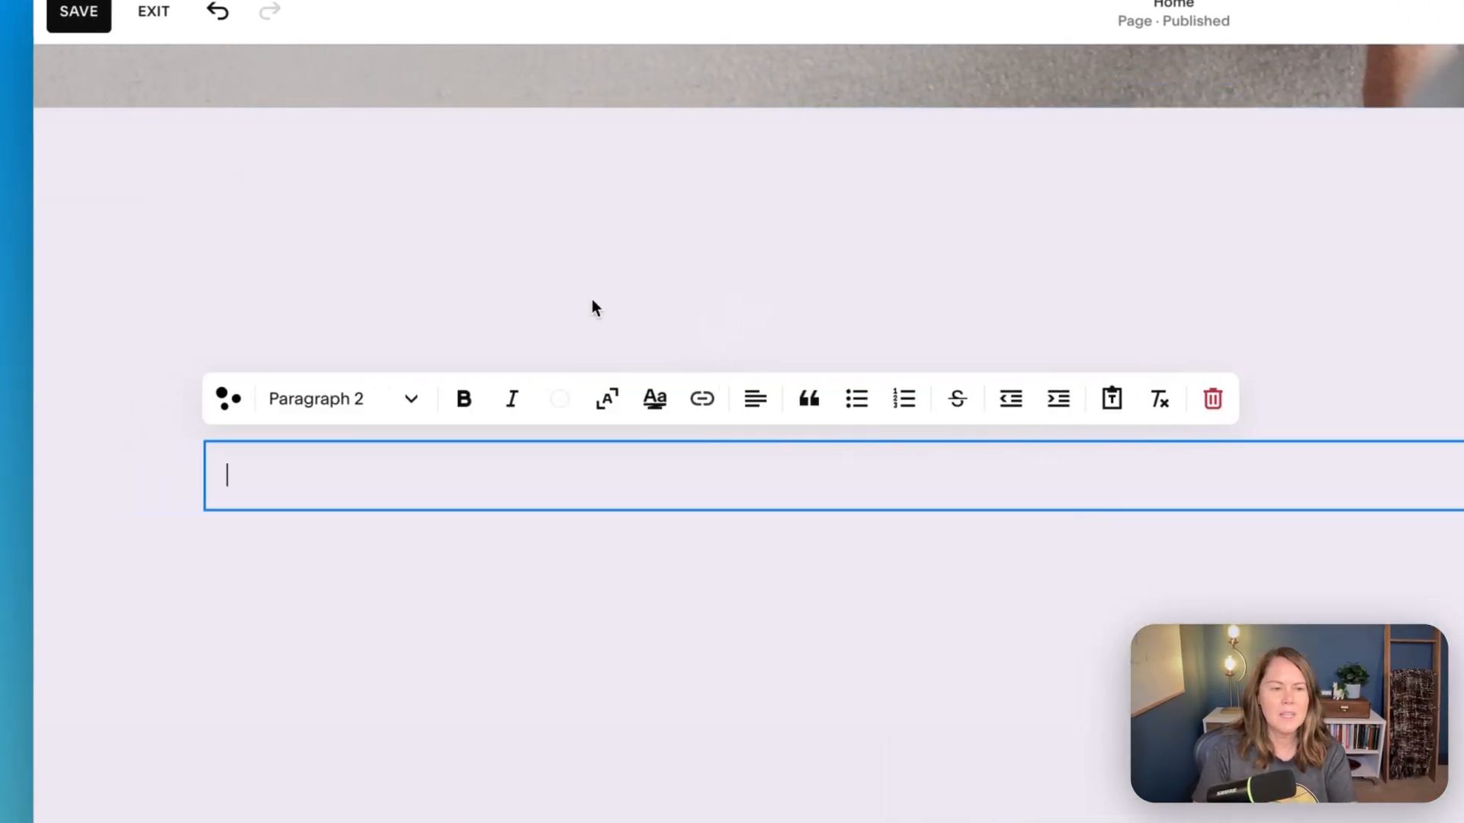
left_click(1038, 574)
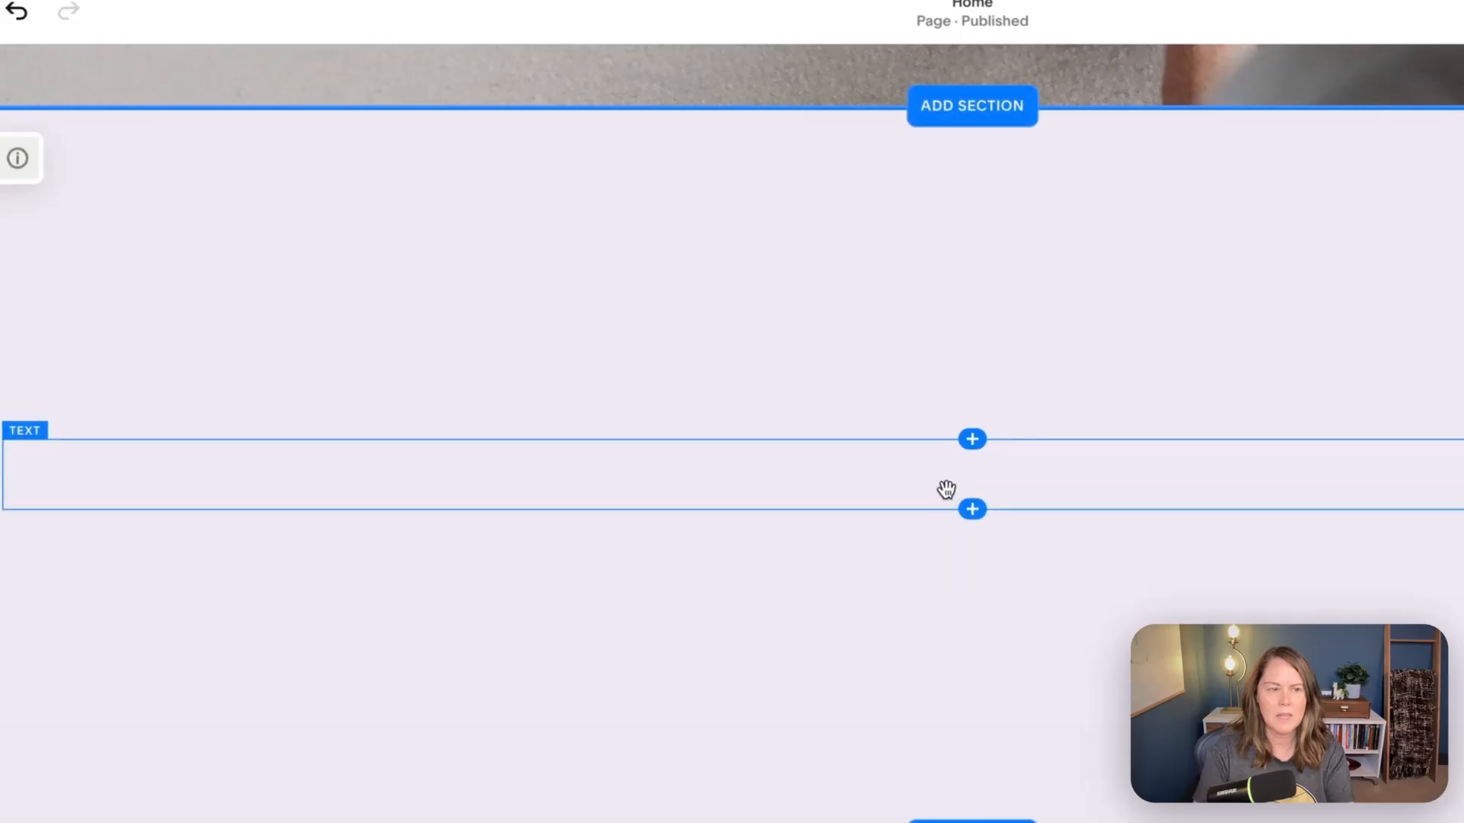
left_click(972, 504)
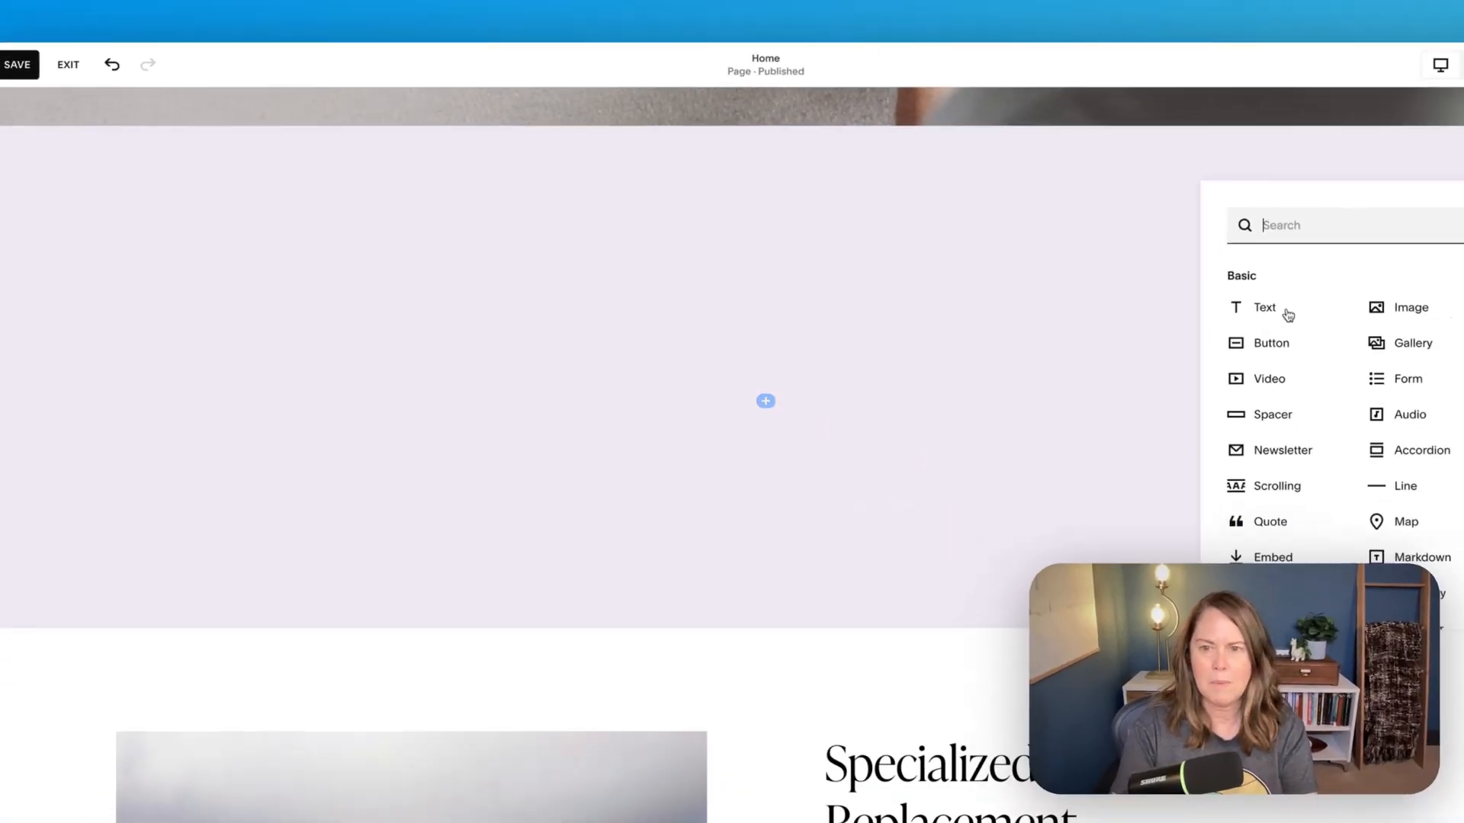
type("acco")
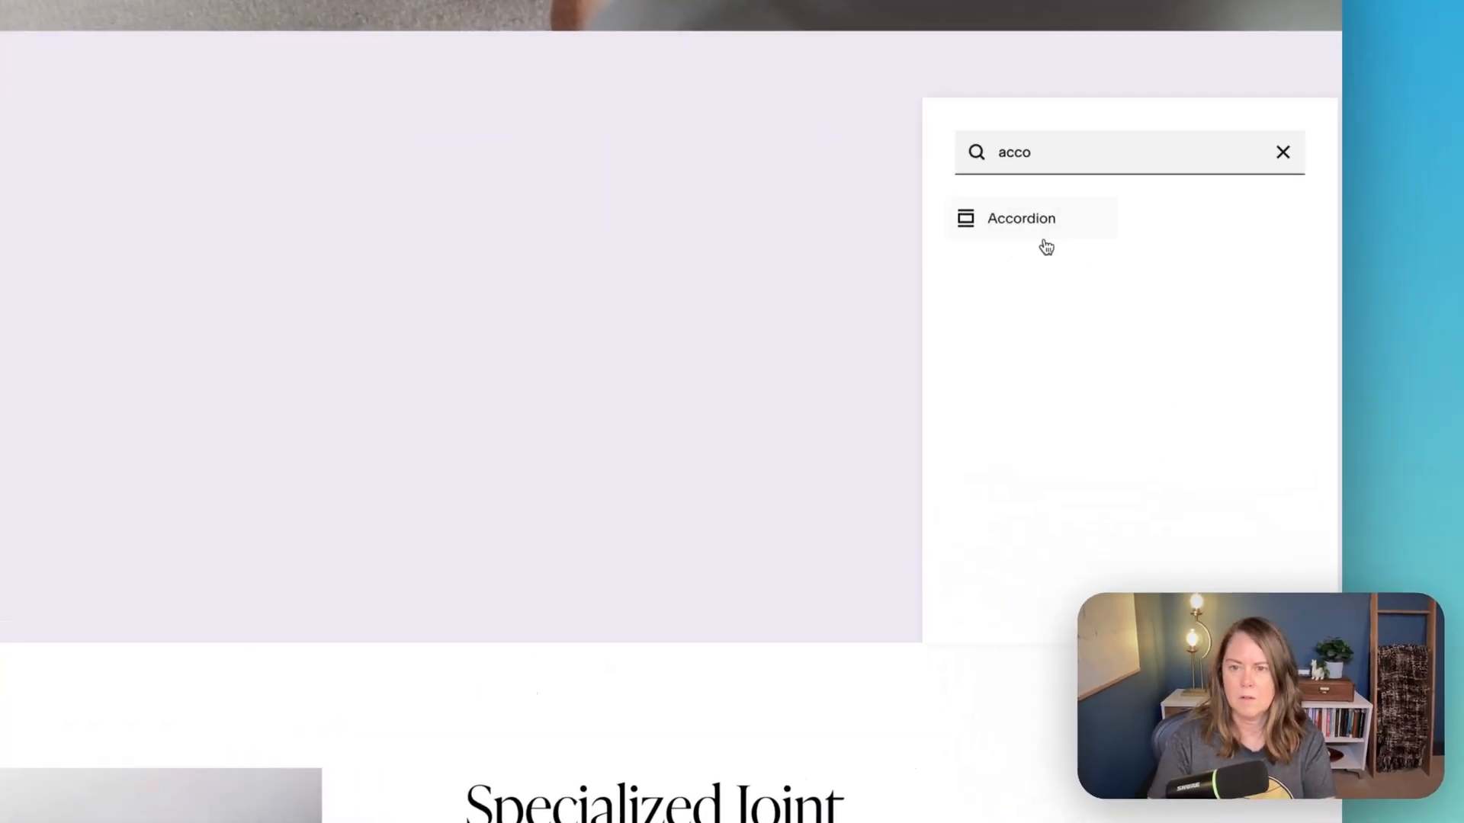
left_click(1160, 273)
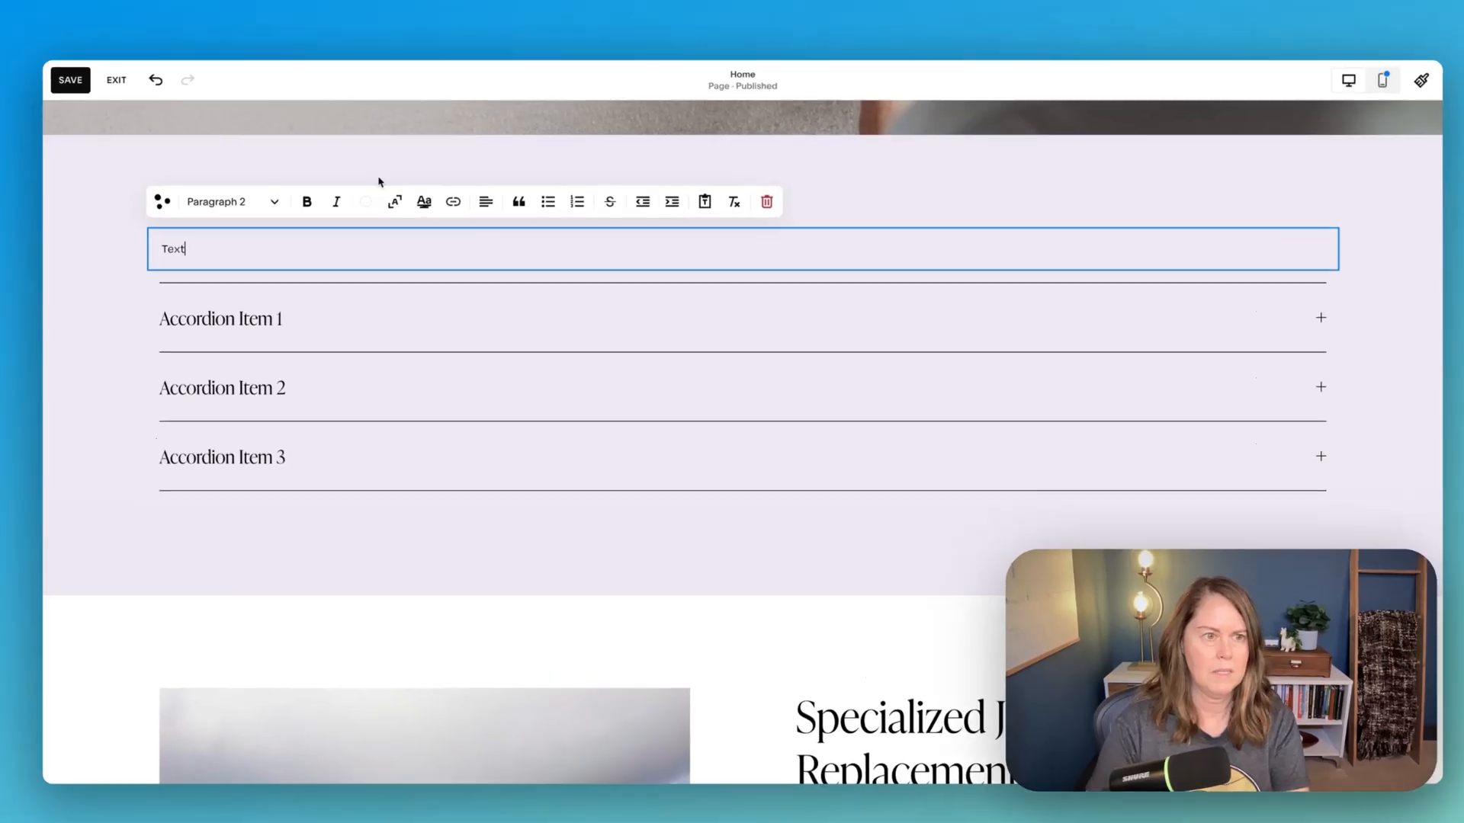
- Format the word "Text" above the accordion as a large heading
left_click(218, 200)
left_click(379, 307)
left_click(789, 462)
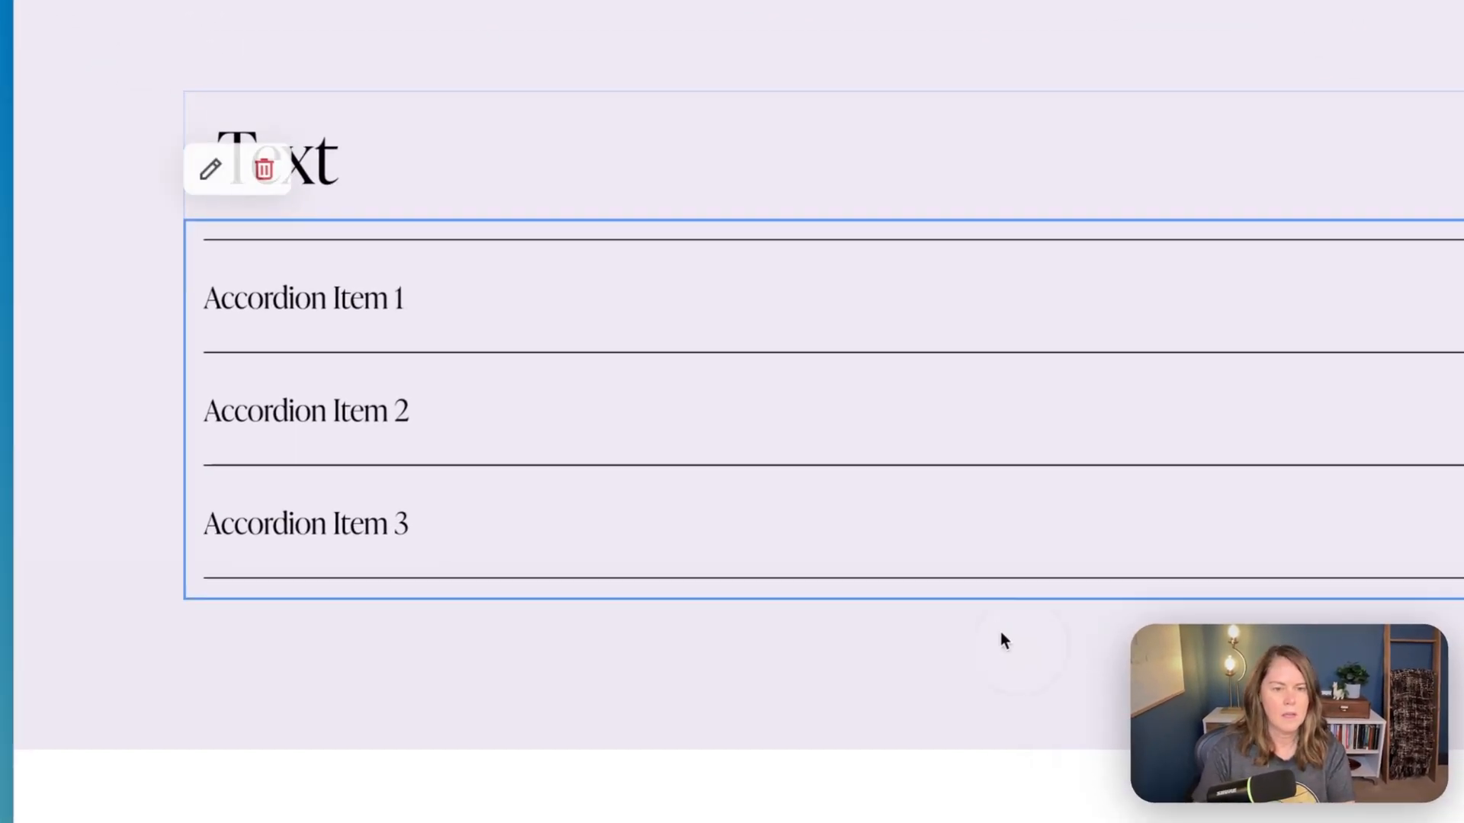
- Add a Learn More button below the accordion and make it a left-aligned Secondary Button
left_click(927, 582)
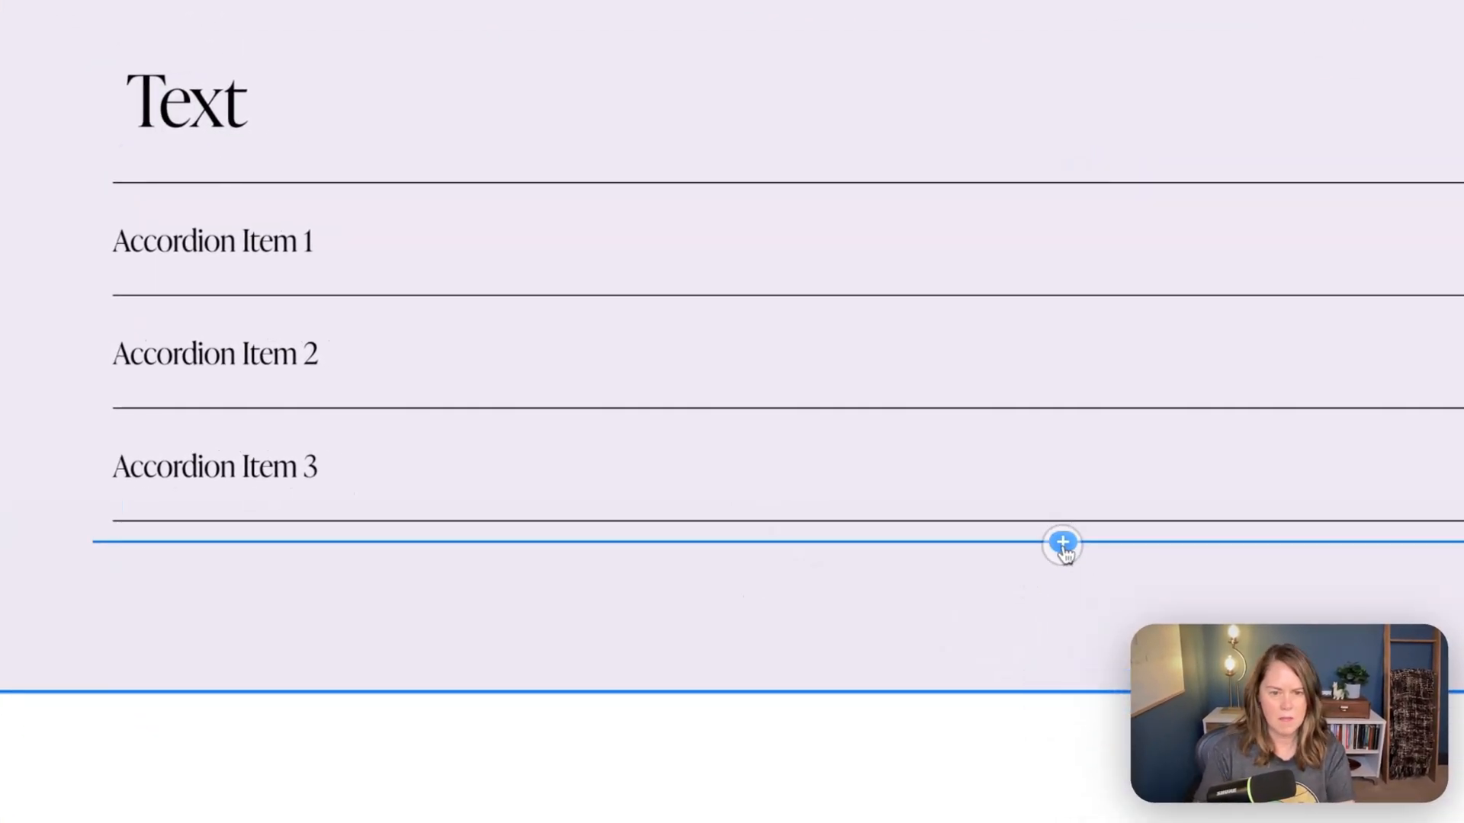
left_click(1062, 544)
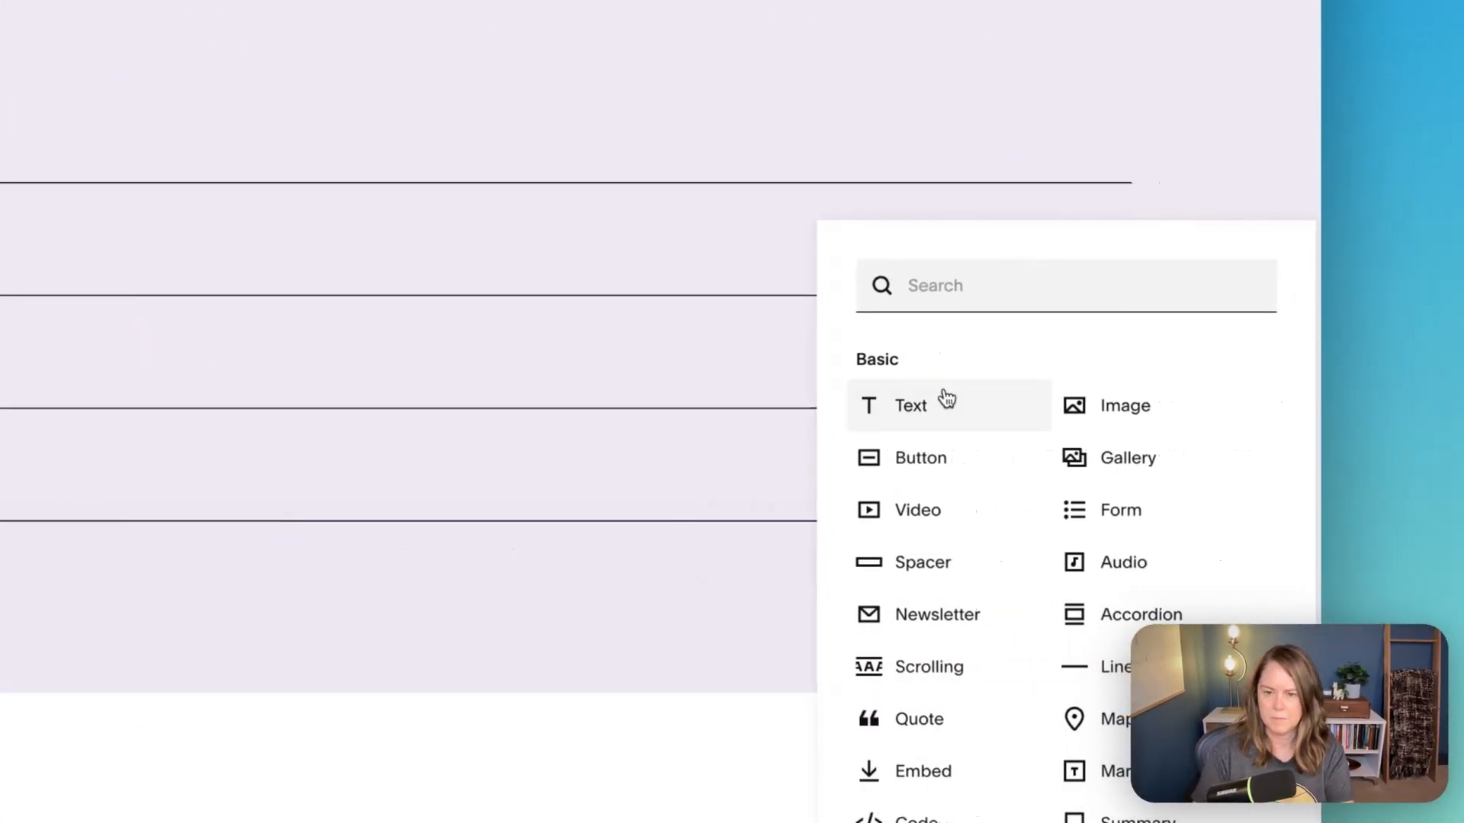
left_click(918, 459)
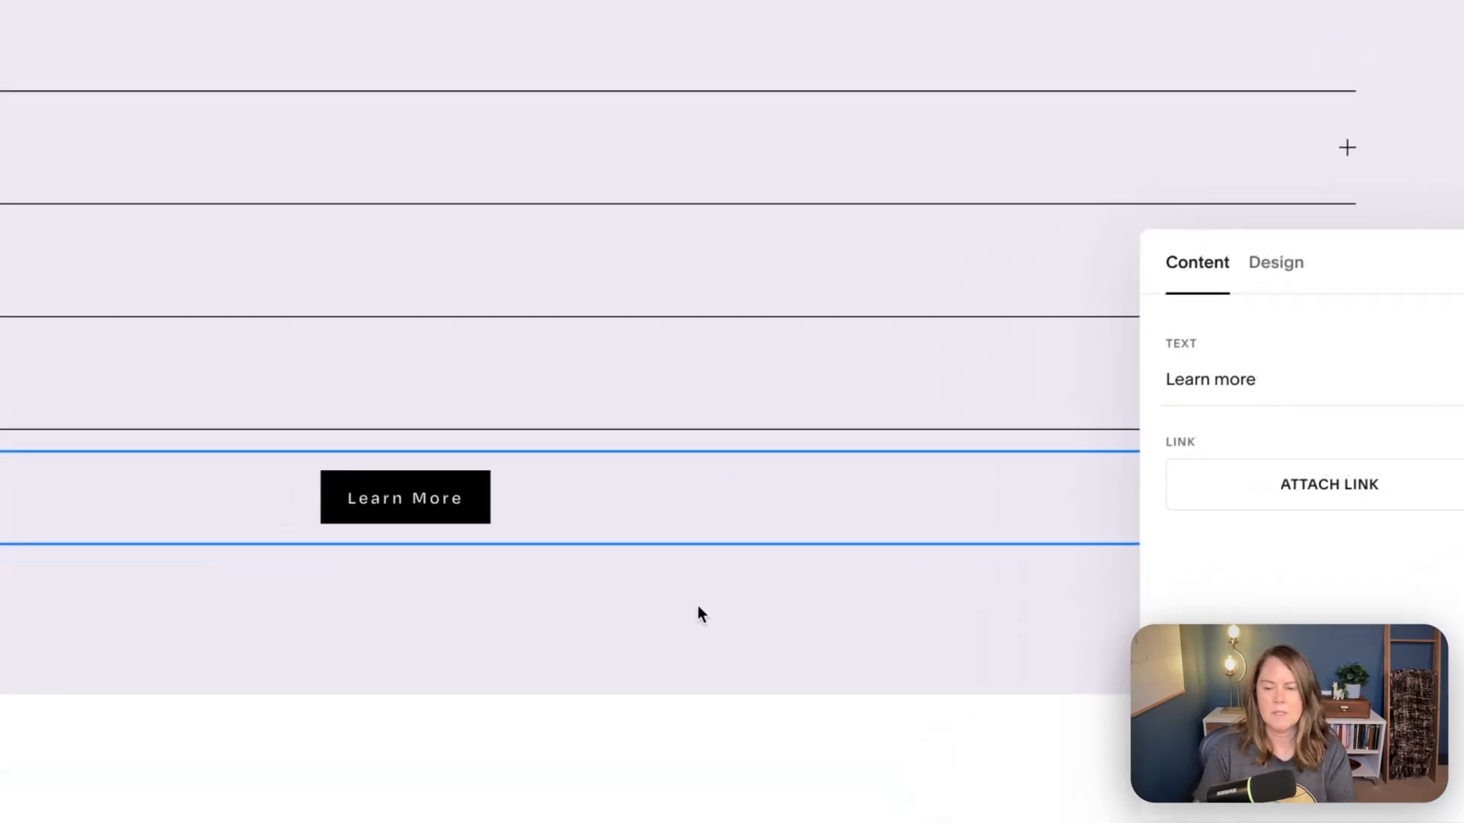
left_click(163, 27)
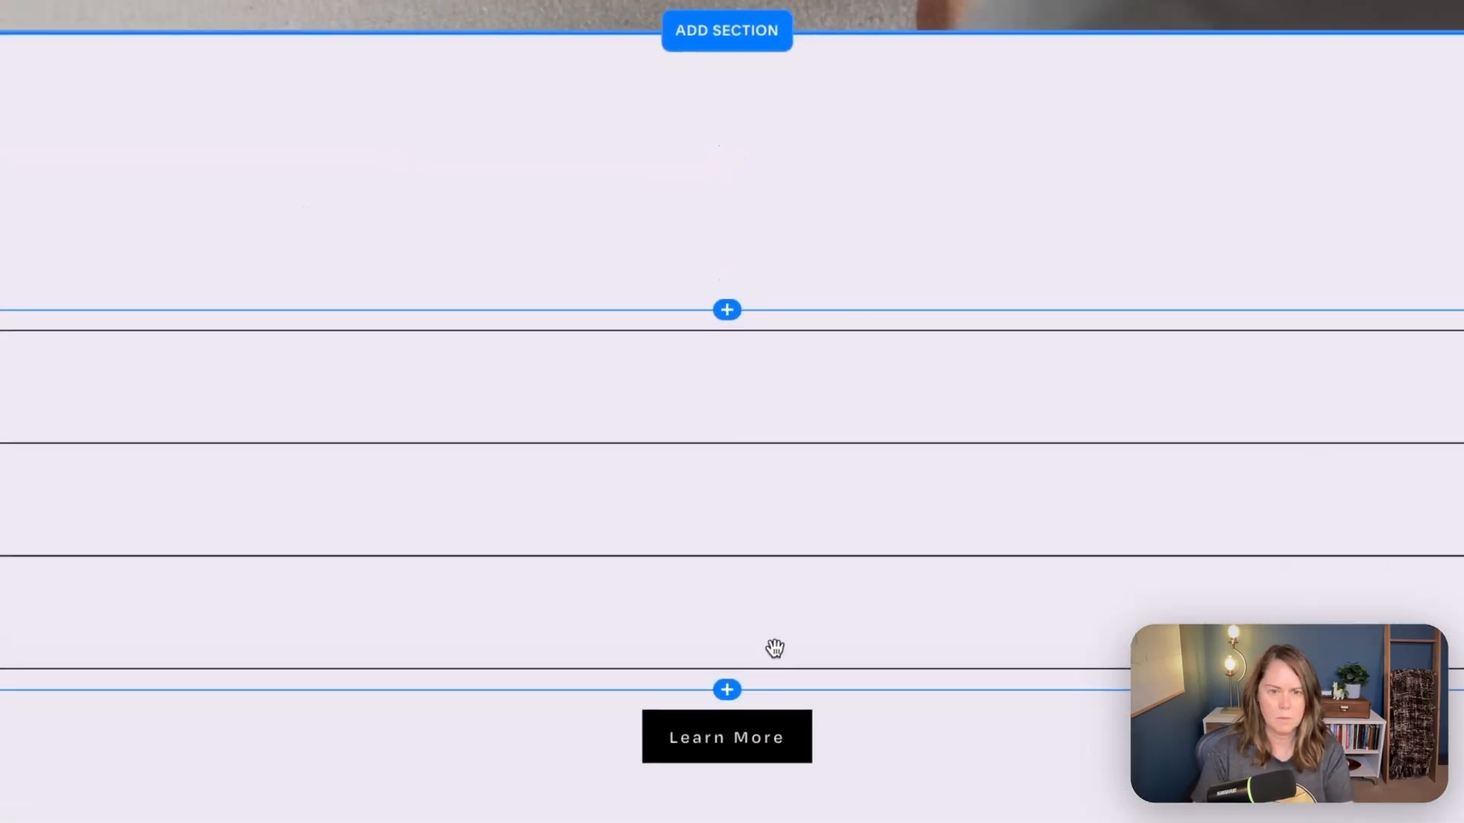
left_click(717, 728)
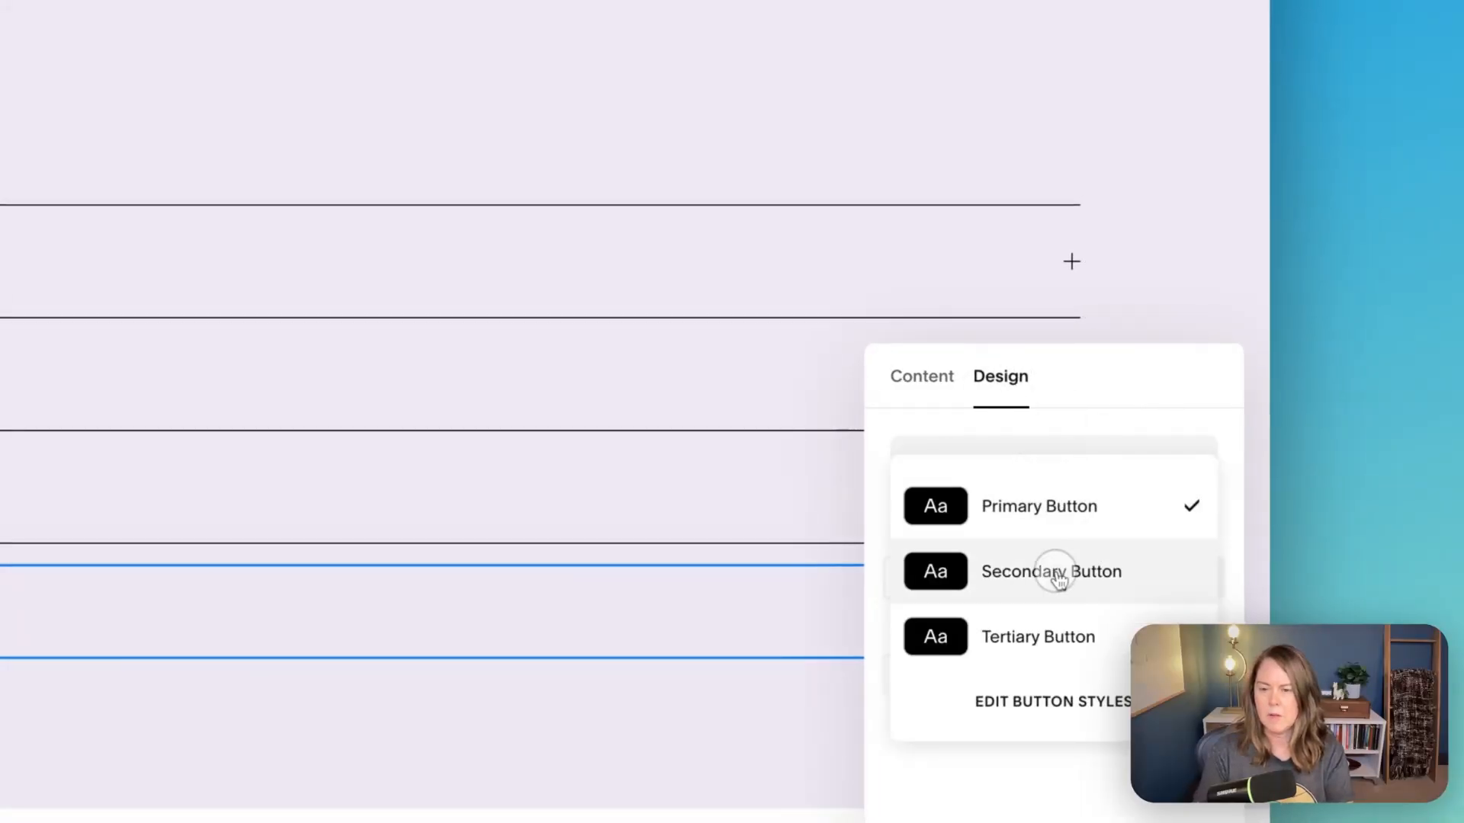
left_click(1060, 573)
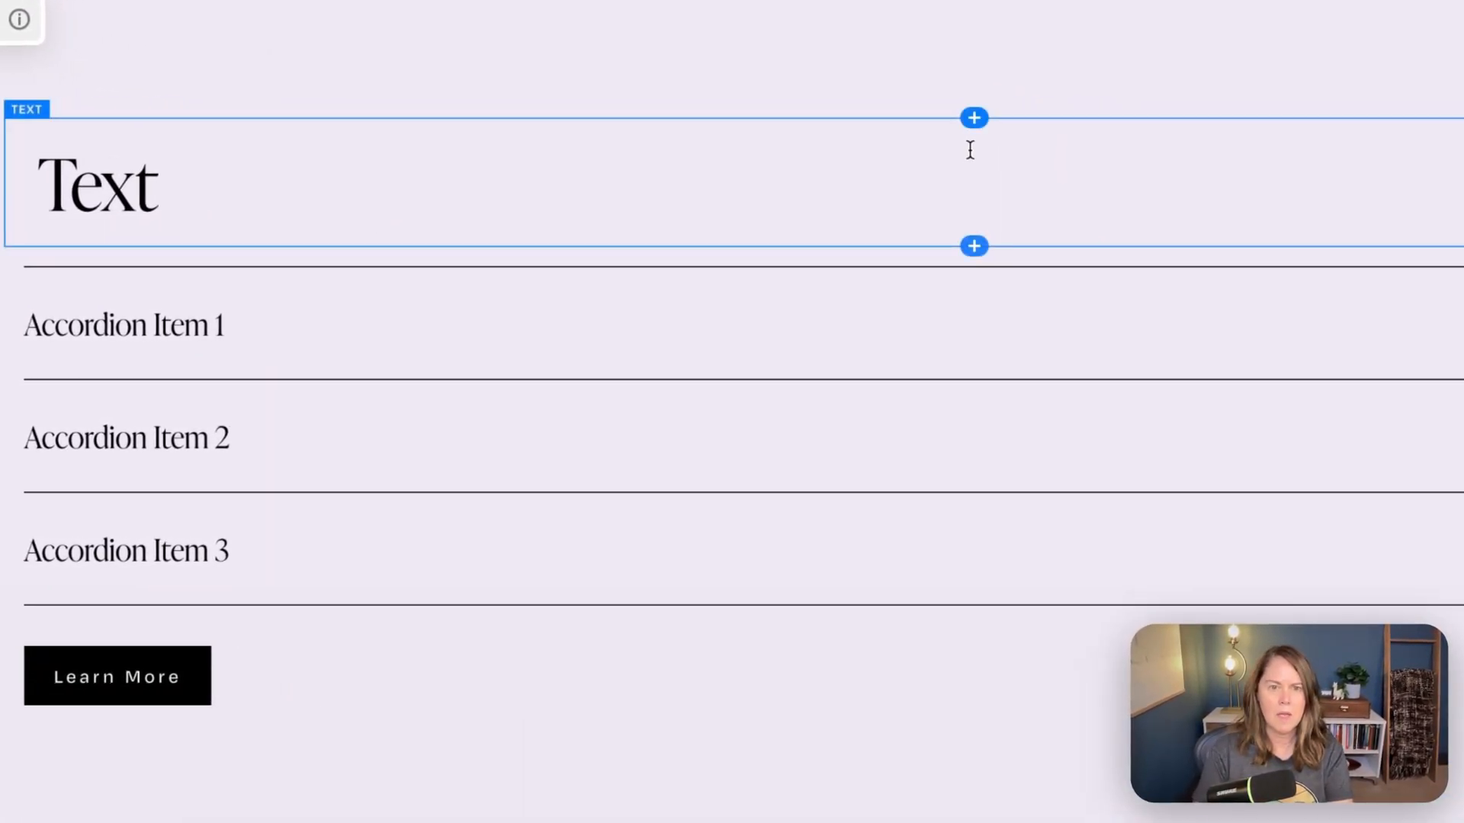
- Add an image block and place it to the left of the heading, accordion and button
left_click(837, 119)
left_click(1143, 206)
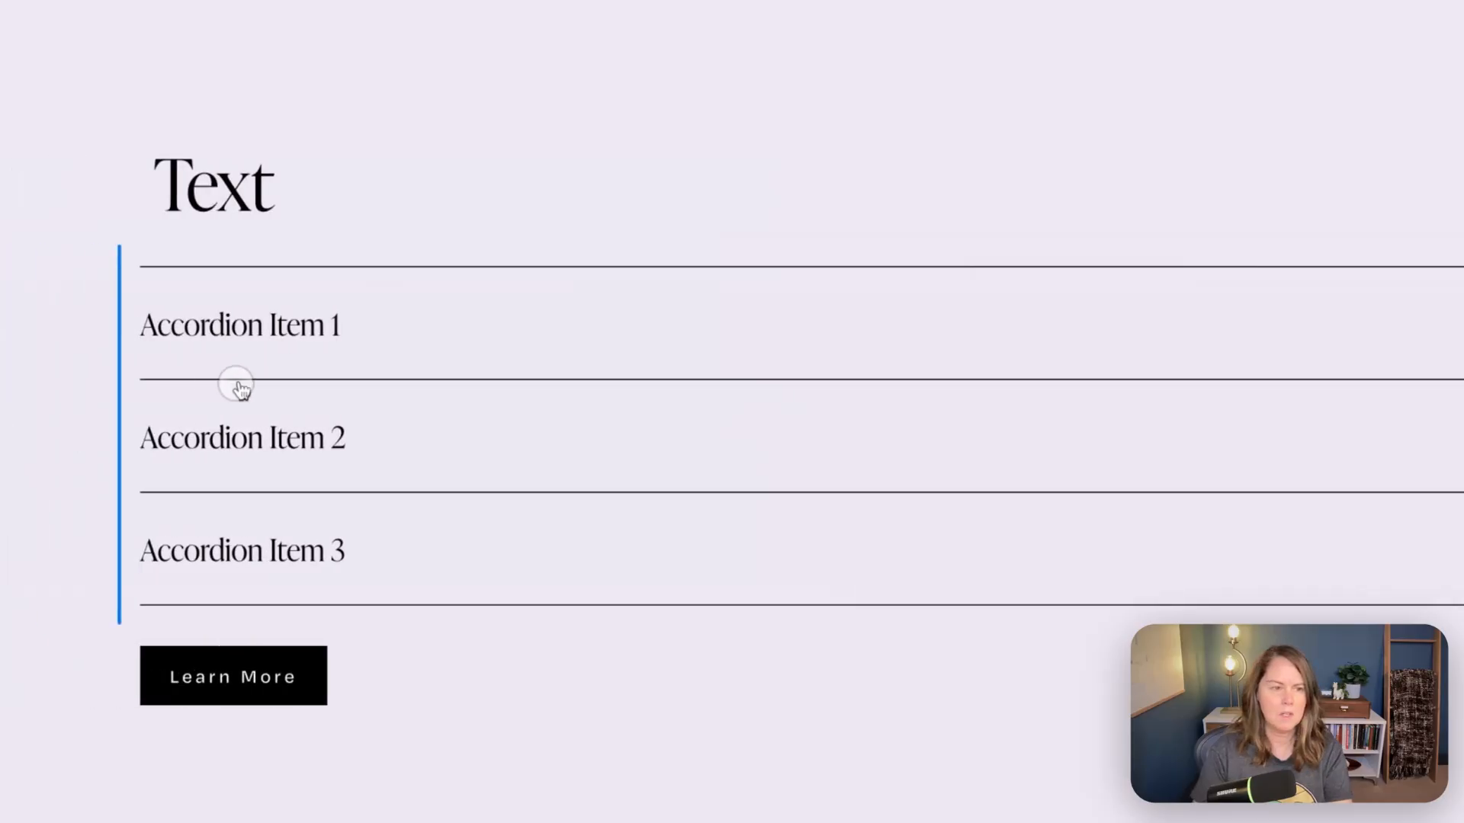
left_click_drag(197, 433, 217, 442)
left_click(1018, 145)
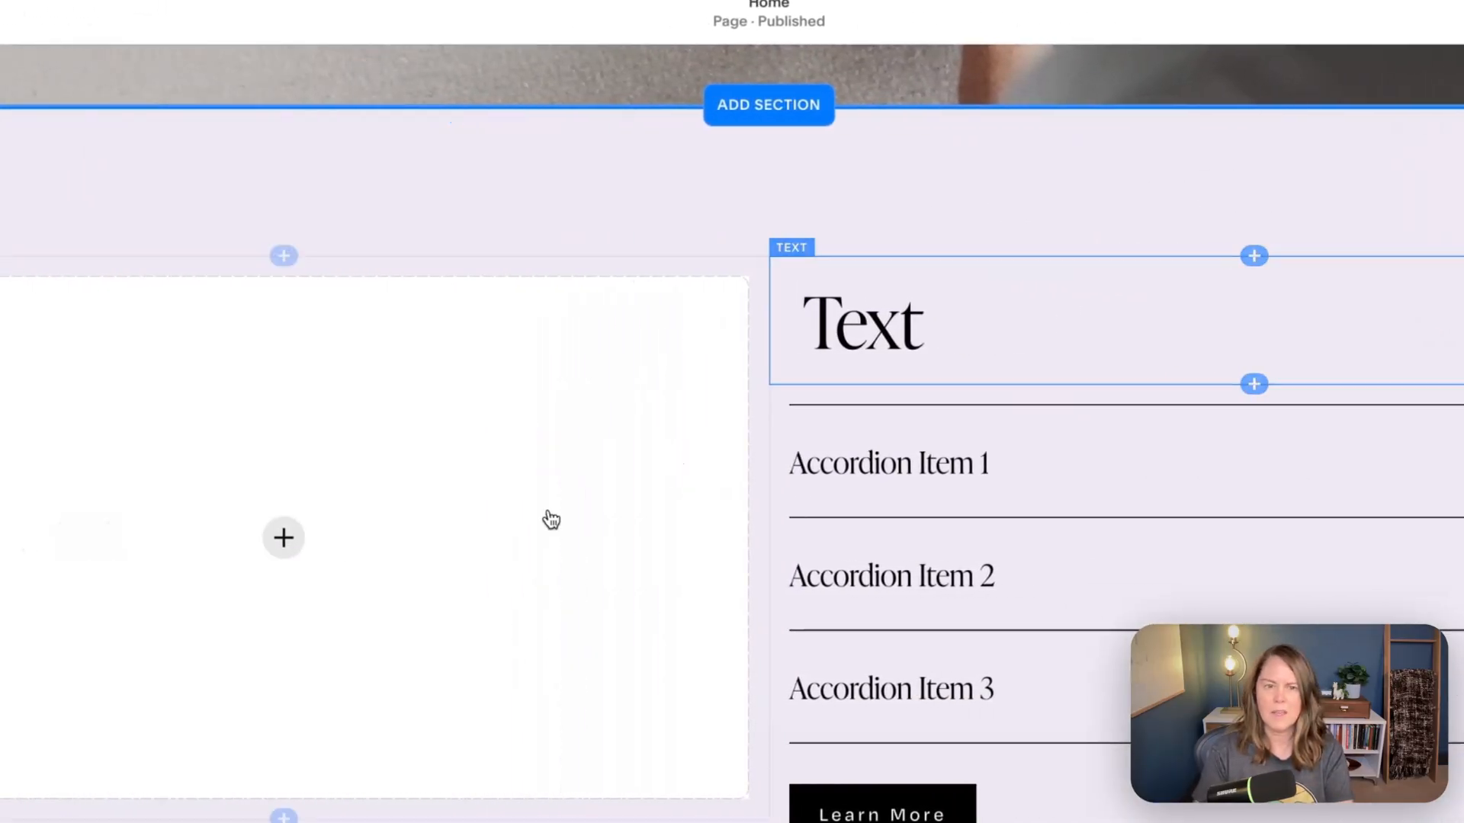
- Fill the image block with the snow-patched brown mountains photo from the asset library
left_click(283, 538)
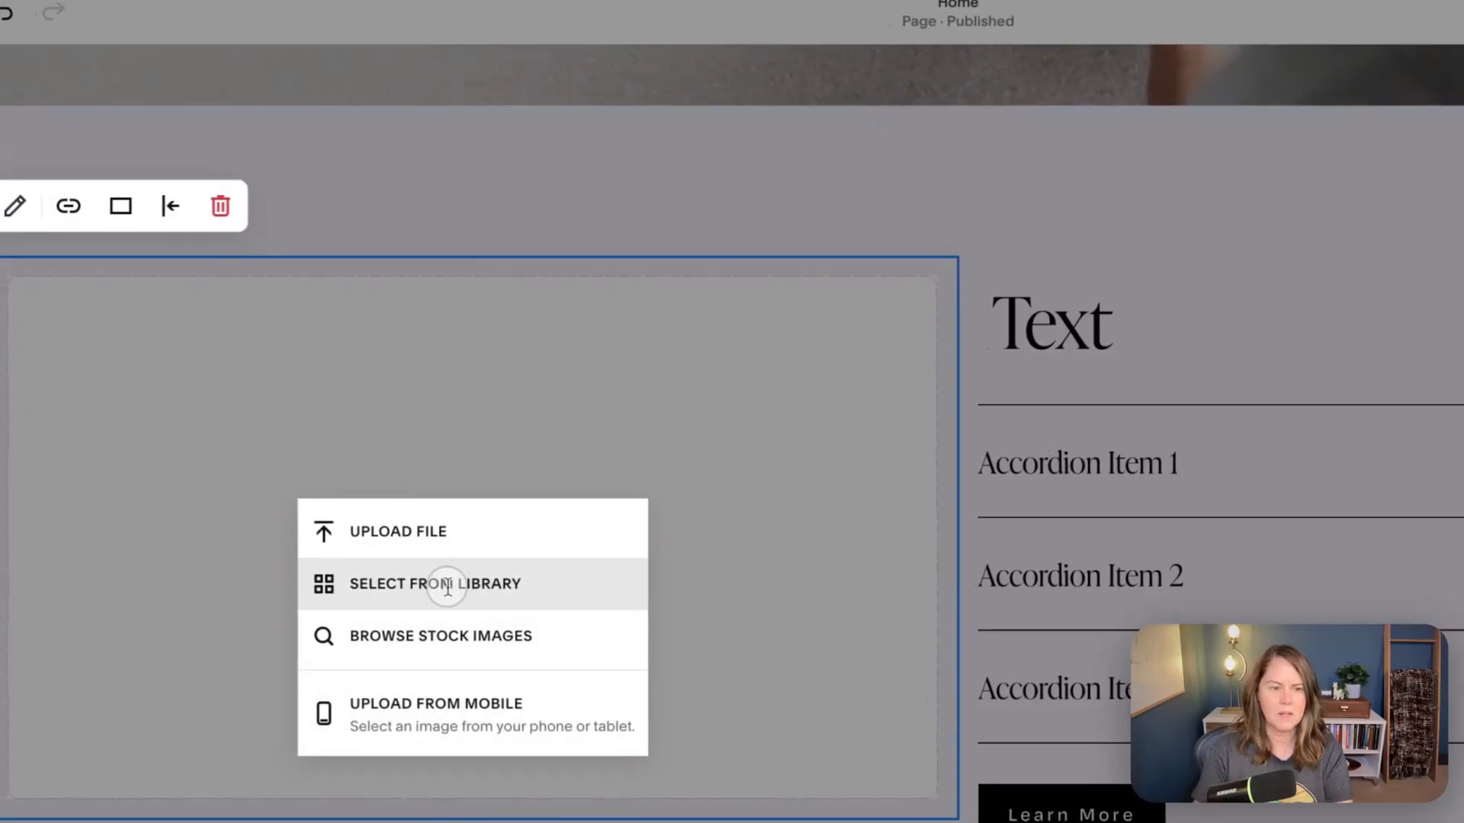
left_click(447, 584)
left_click(602, 529)
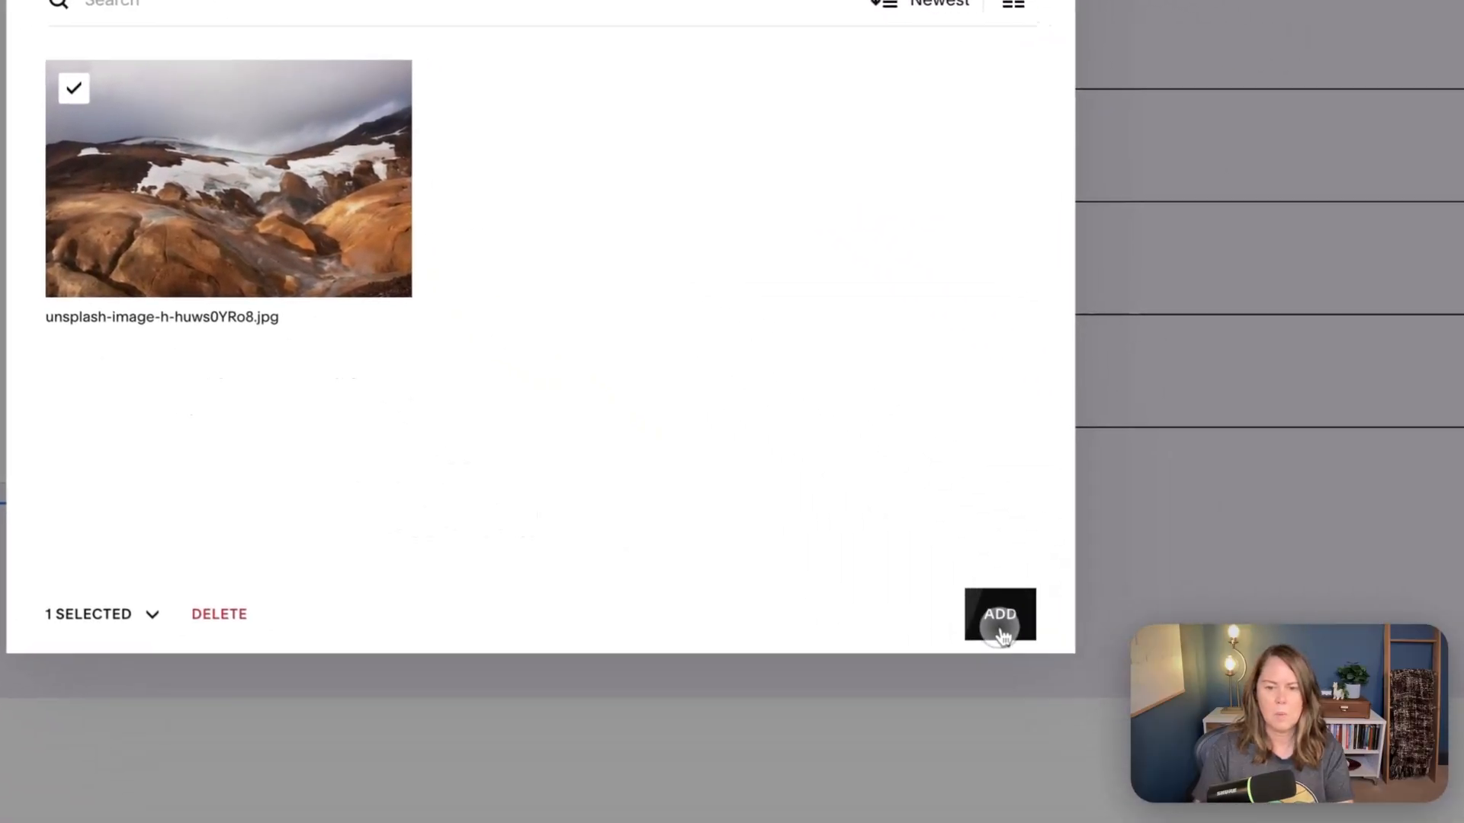
left_click(1000, 618)
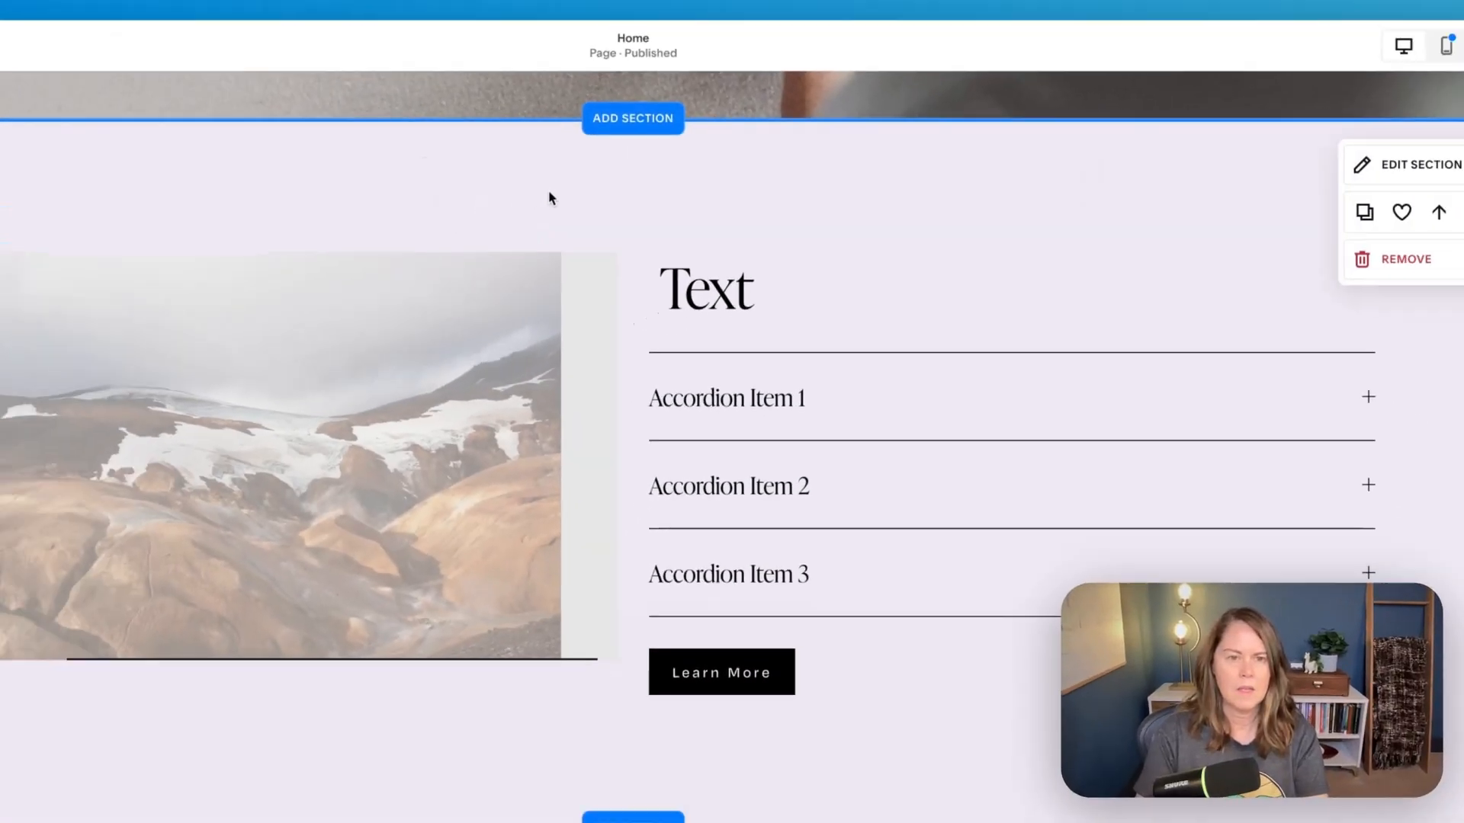
- Insert a spacer block between the mountain image and the accordion column, and narrow it to a slim gap
left_click(254, 238)
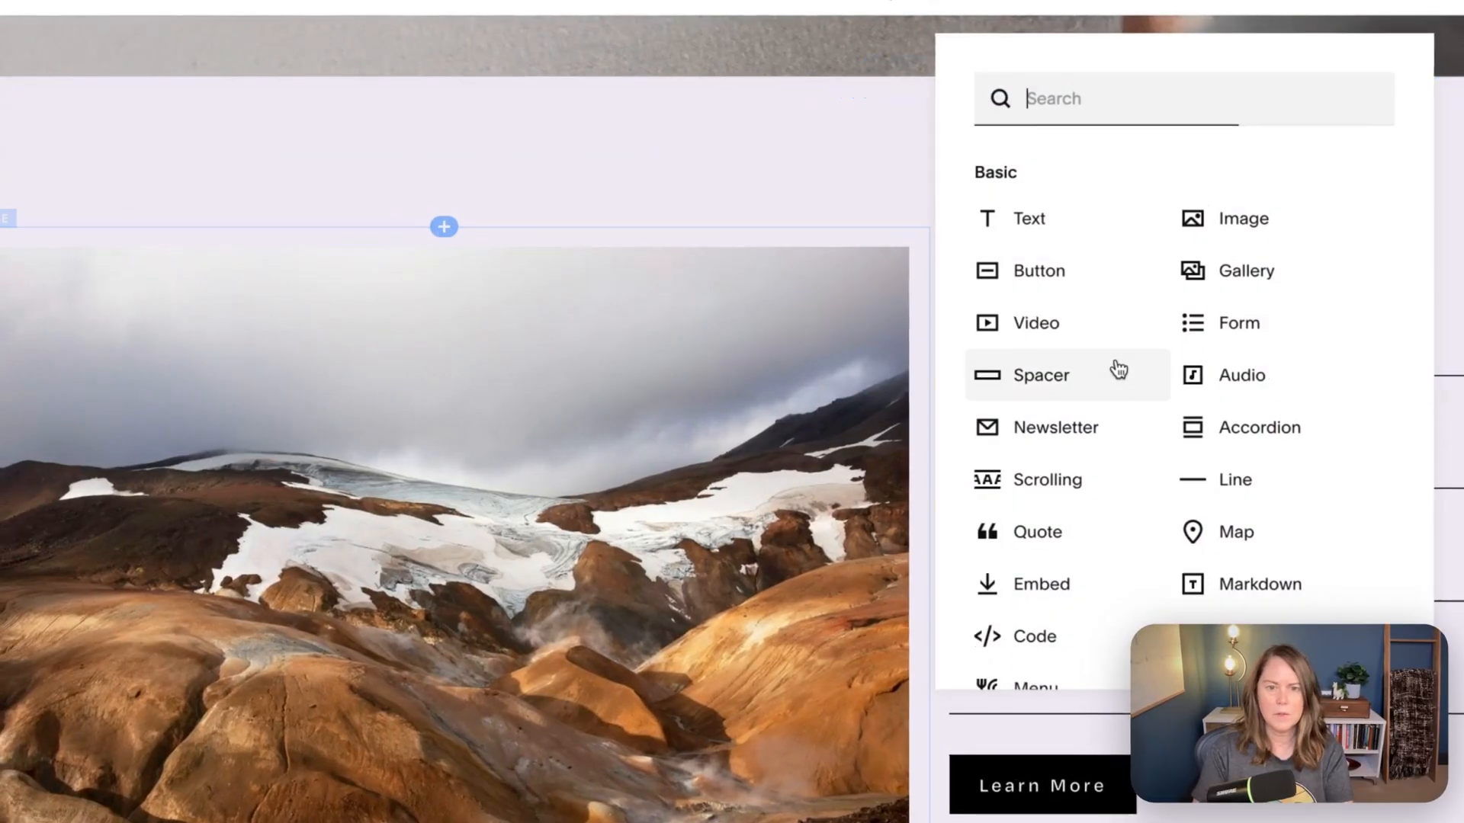
left_click(1016, 398)
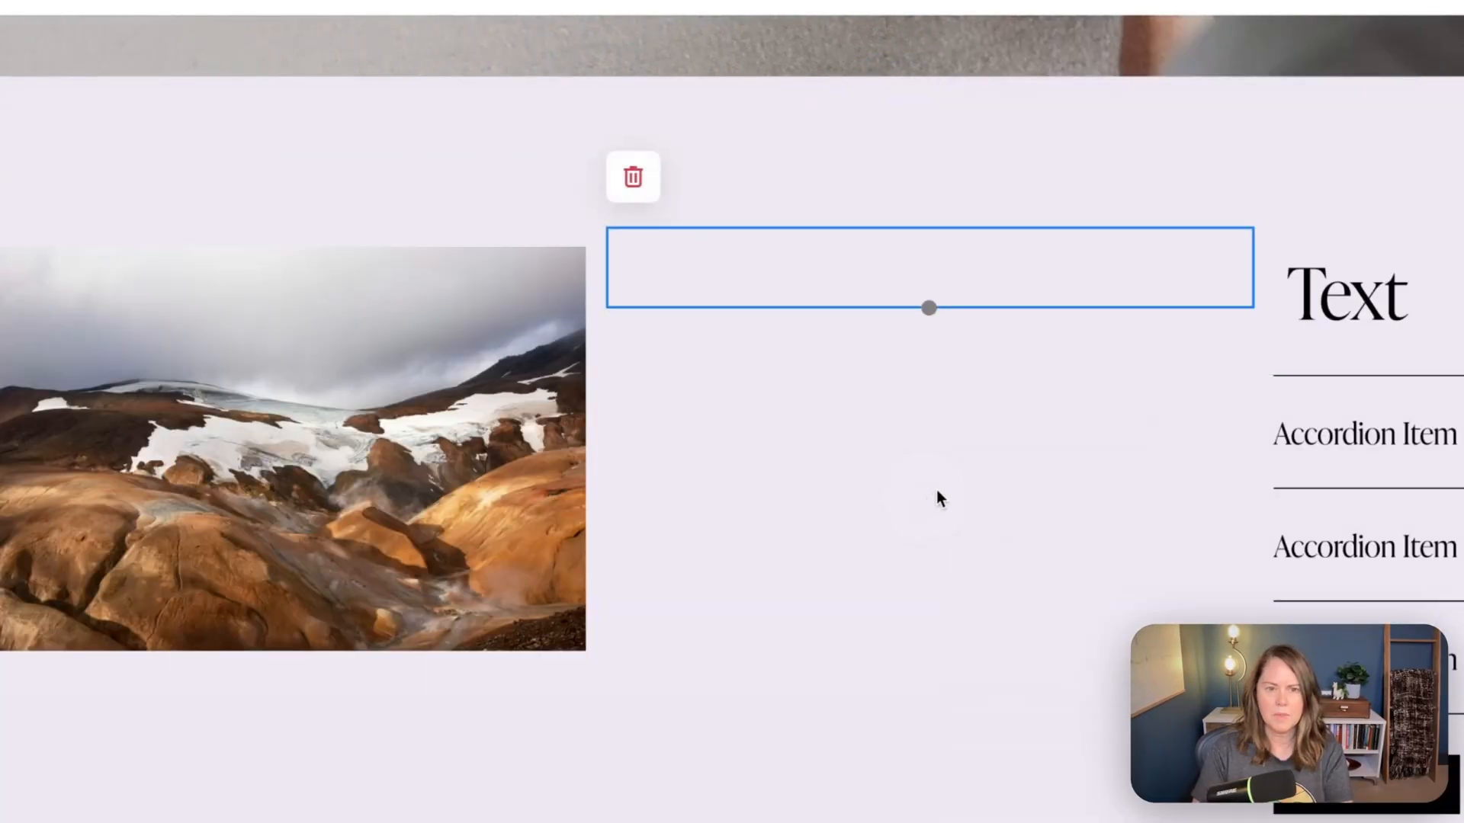
left_click_drag(597, 245, 830, 249)
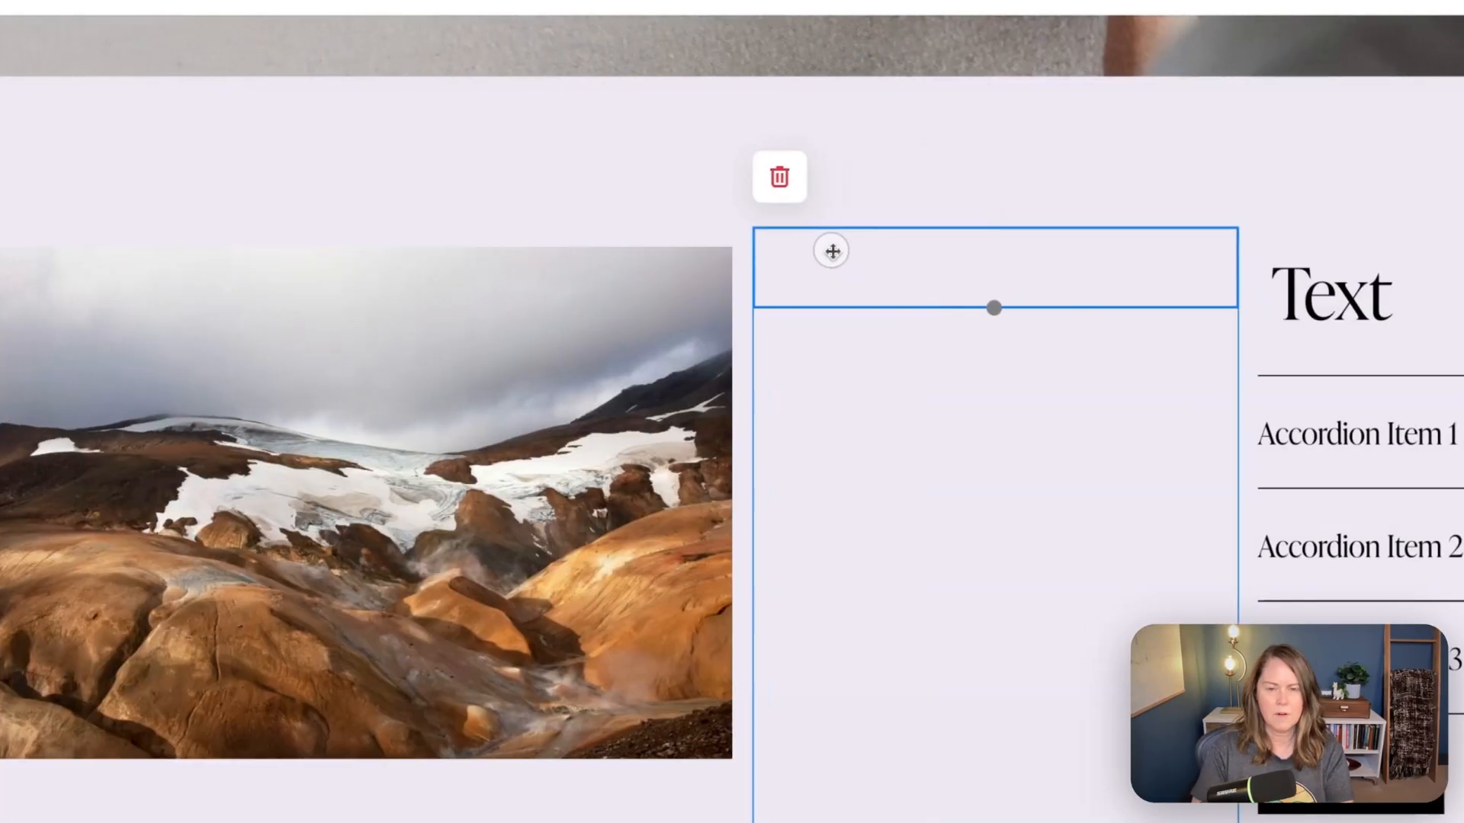
left_click_drag(1070, 264, 840, 271)
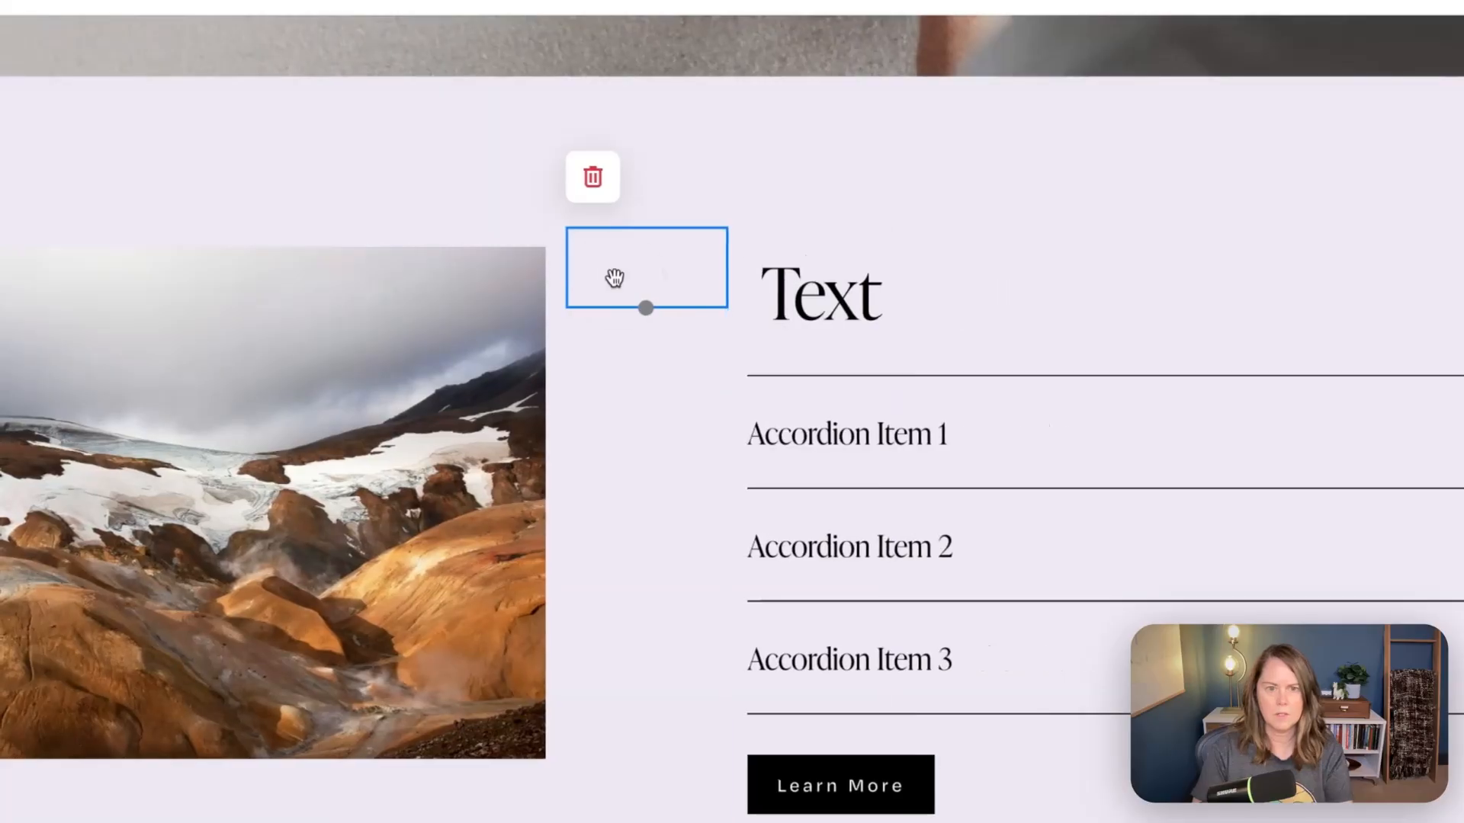
left_click(1170, 288)
- Save the home page changes and exit the page editor
scroll(1172, 293, "down", 3)
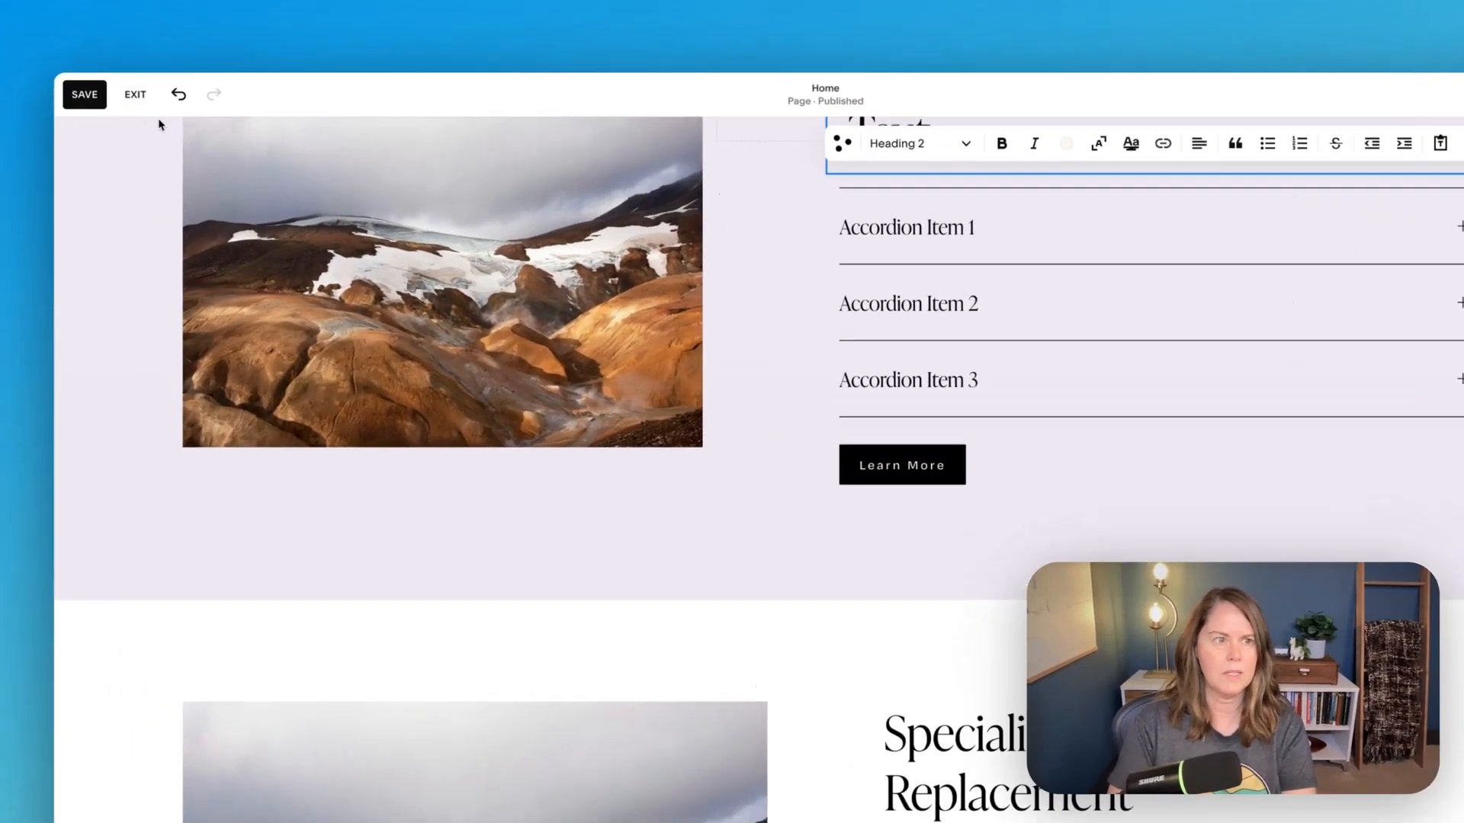
left_click(85, 94)
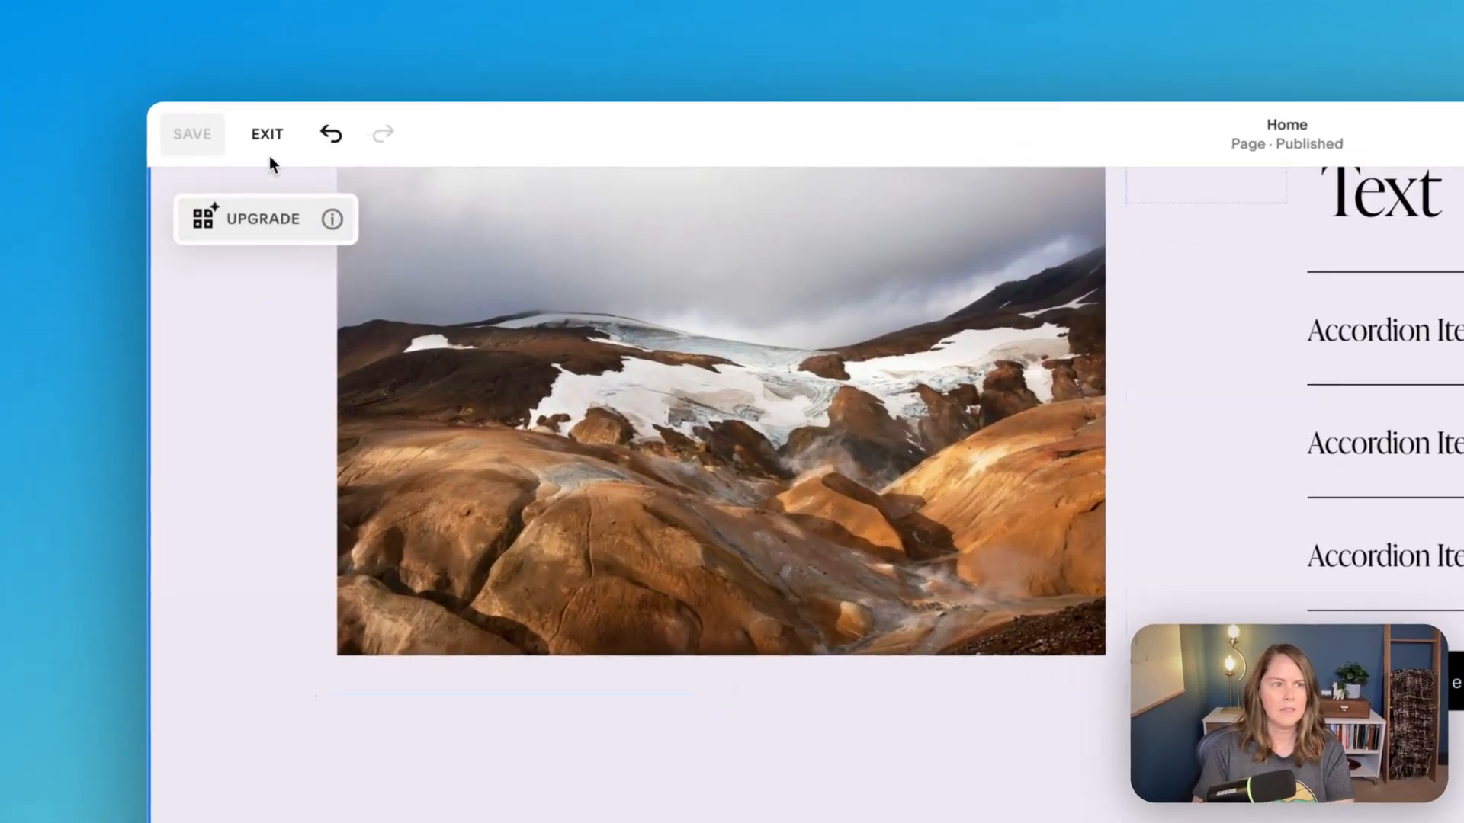
left_click(267, 137)
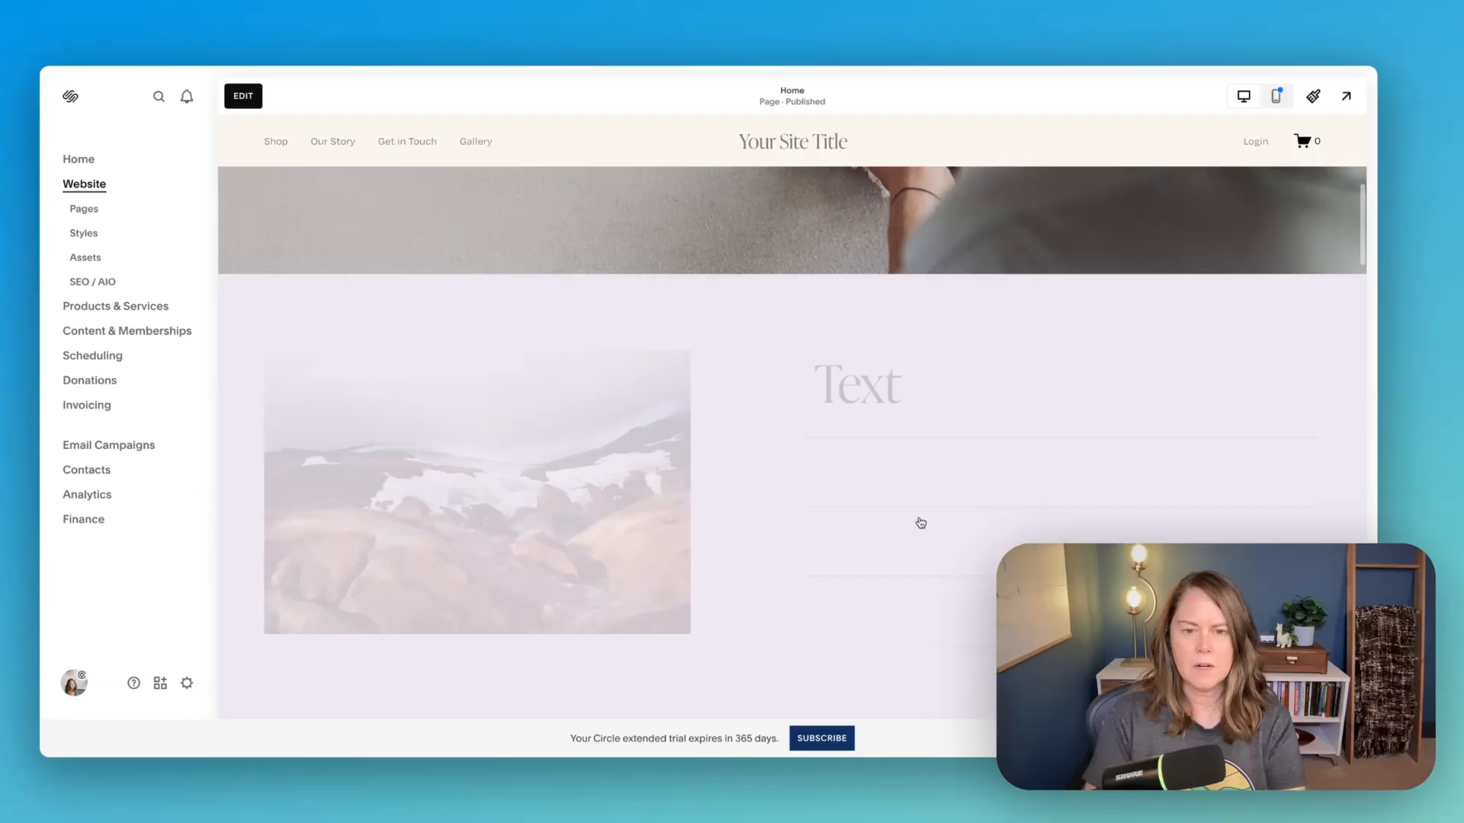
- Test expanding Accordion Items 1 and 2 beside the image, and compare the section with the Specialized Joint Replacement section
scroll(921, 523, "down", 9)
scroll(919, 523, "up", 6)
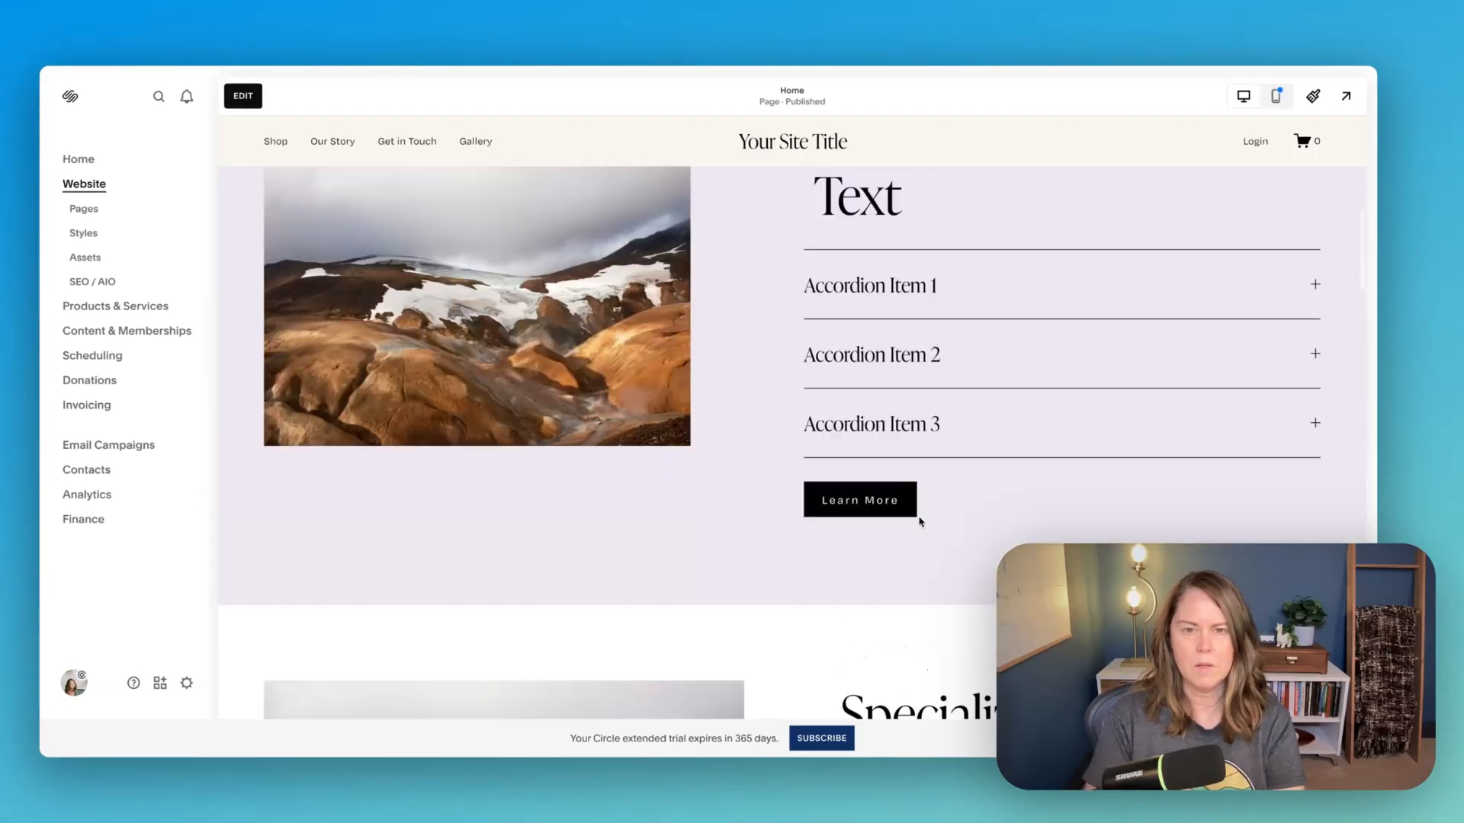
scroll(920, 523, "up", 5)
scroll(915, 534, "down", 1)
left_click(895, 557)
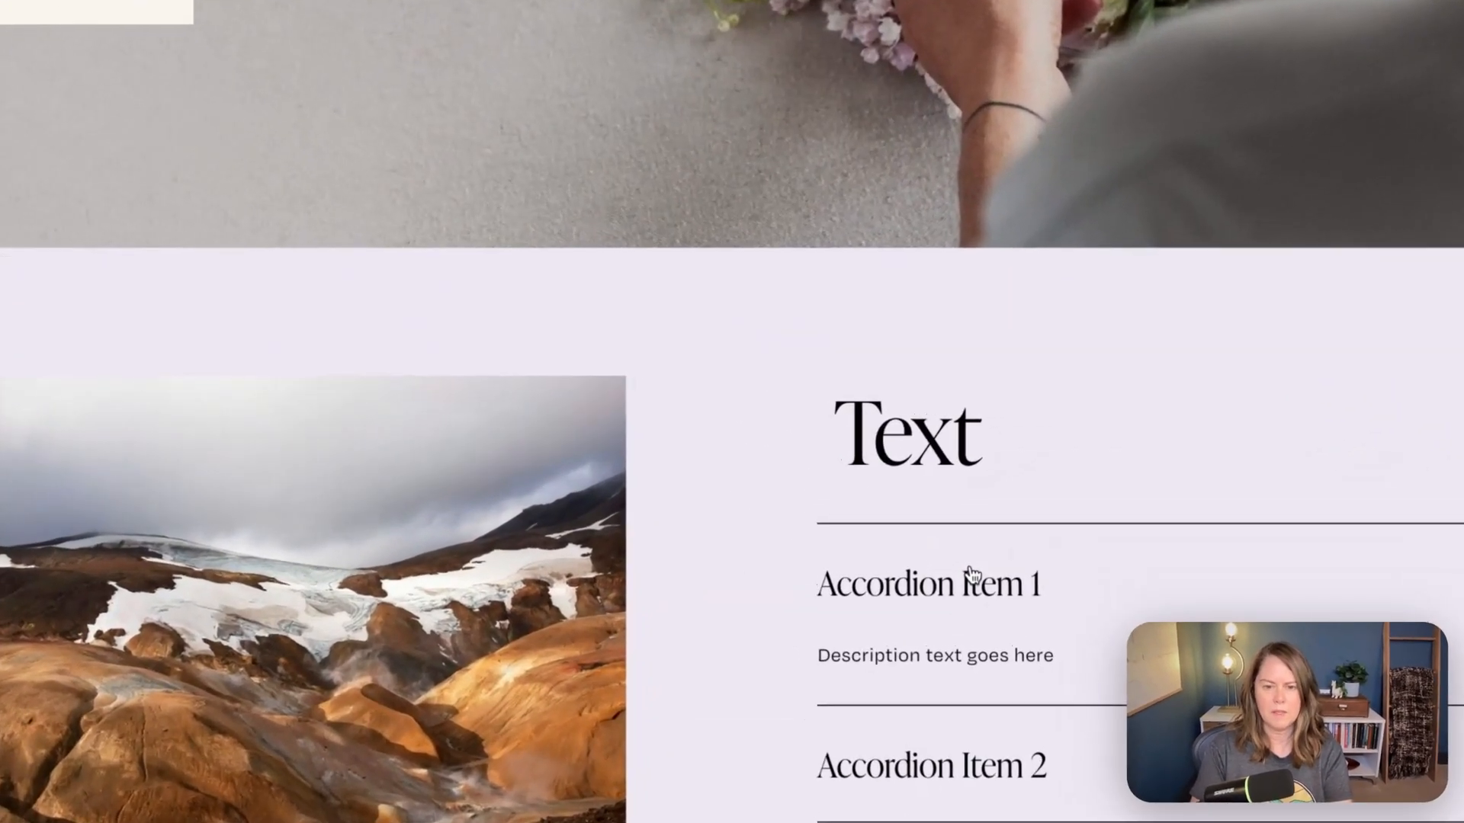
left_click(972, 582)
left_click(959, 737)
scroll(943, 722, "down", 2)
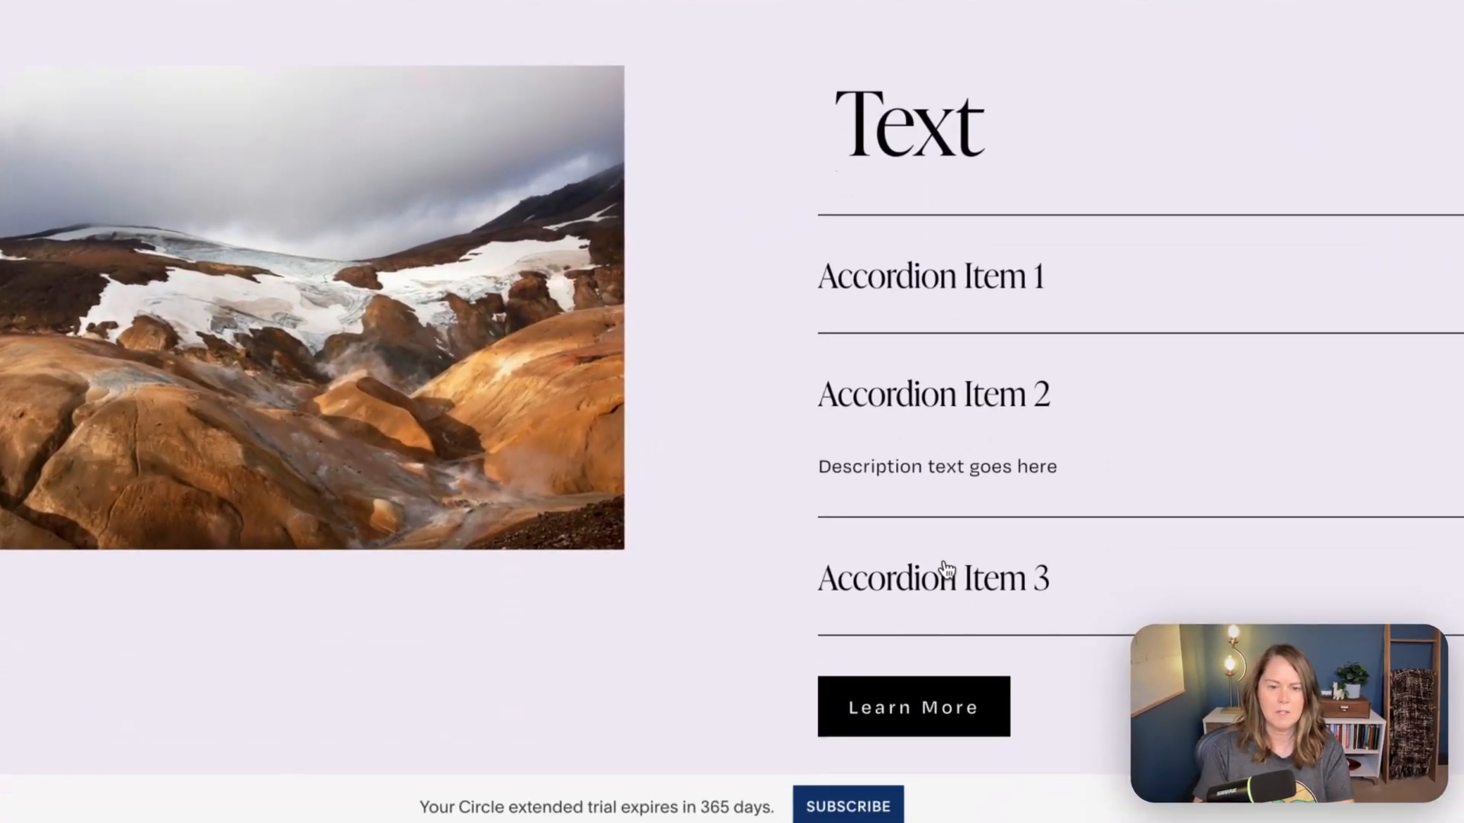
left_click(967, 313)
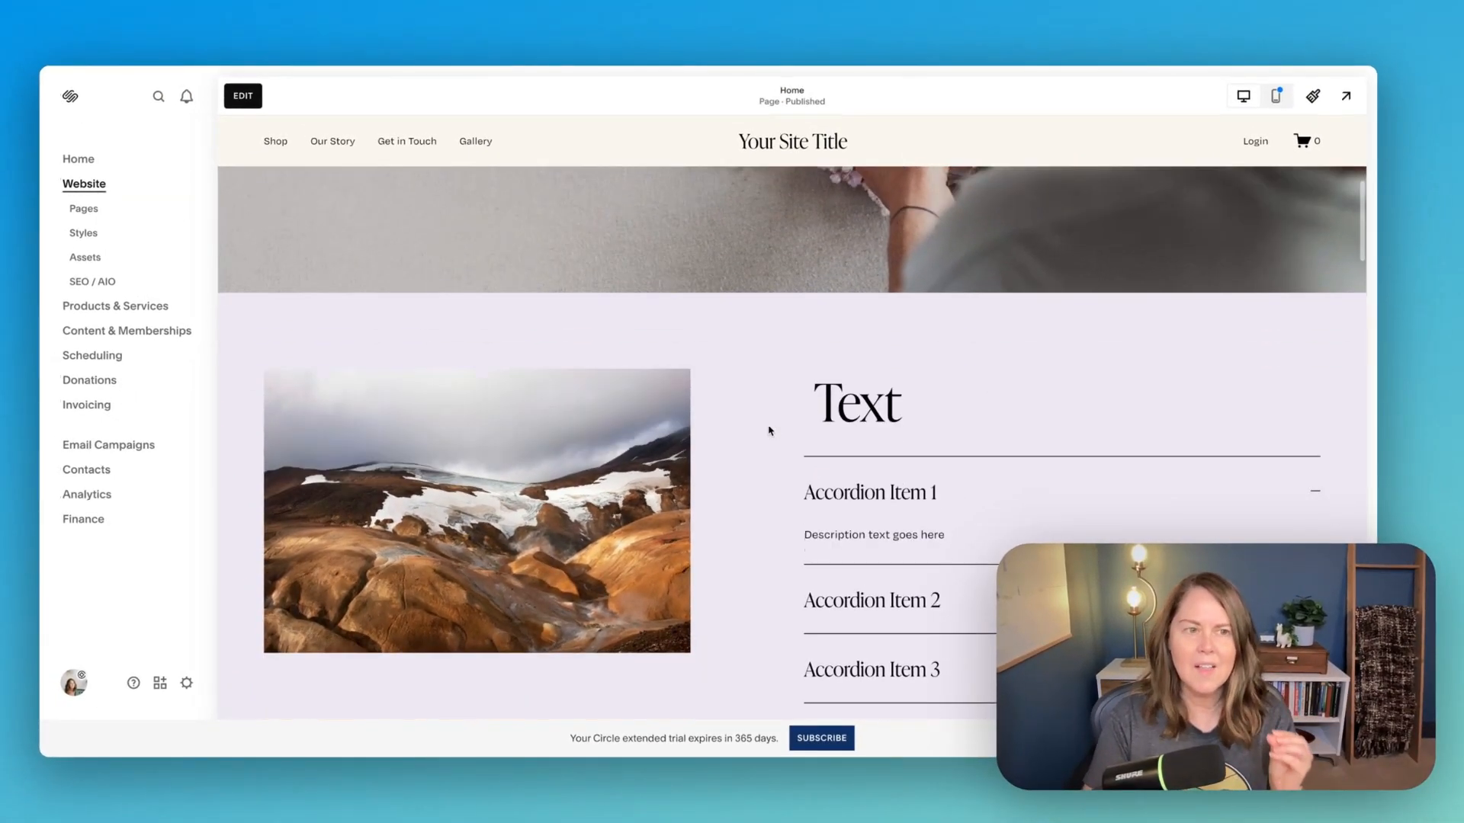
scroll(769, 431, "up", 5)
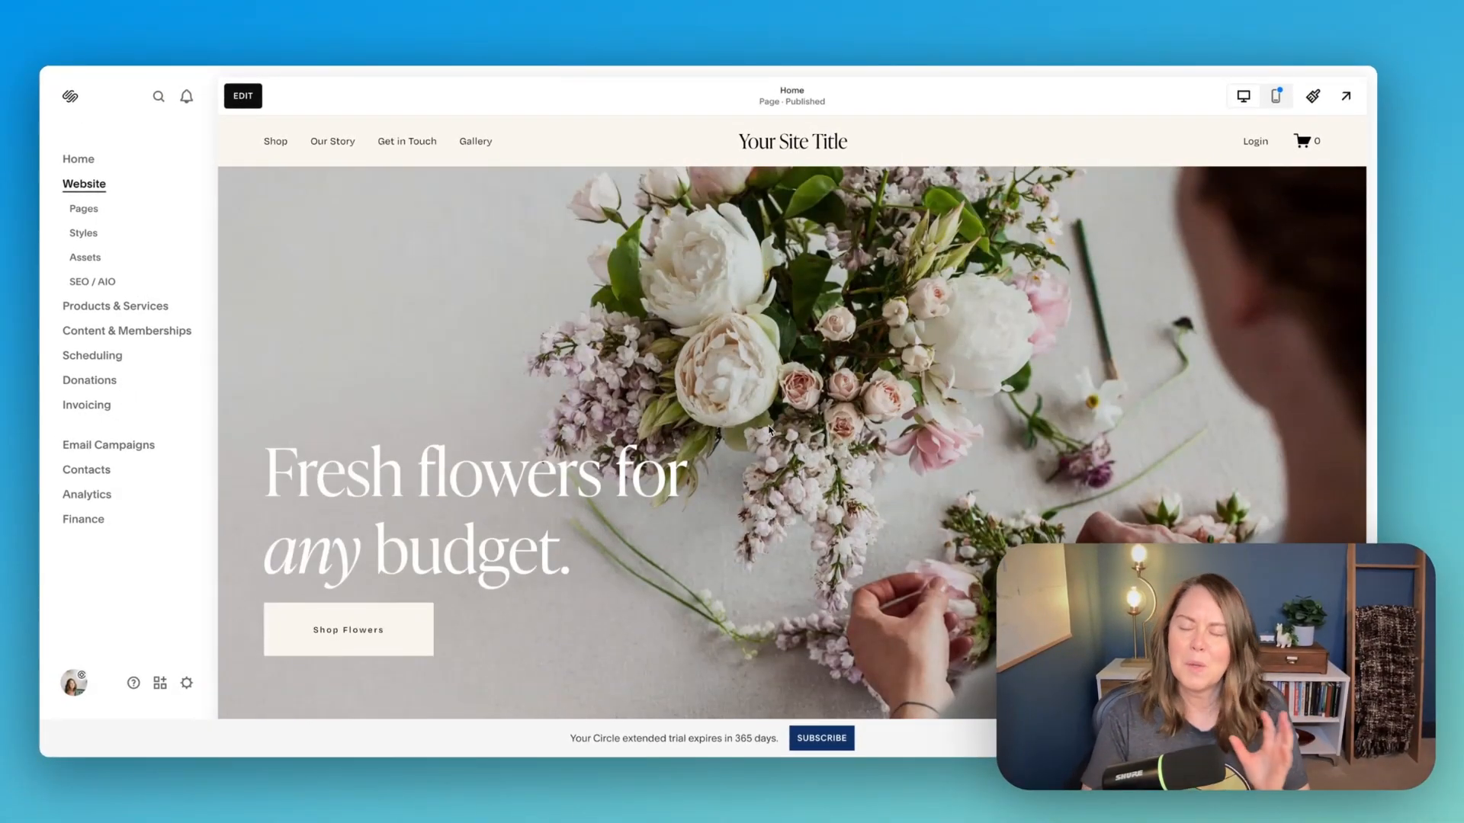
scroll(671, 427, "down", 5)
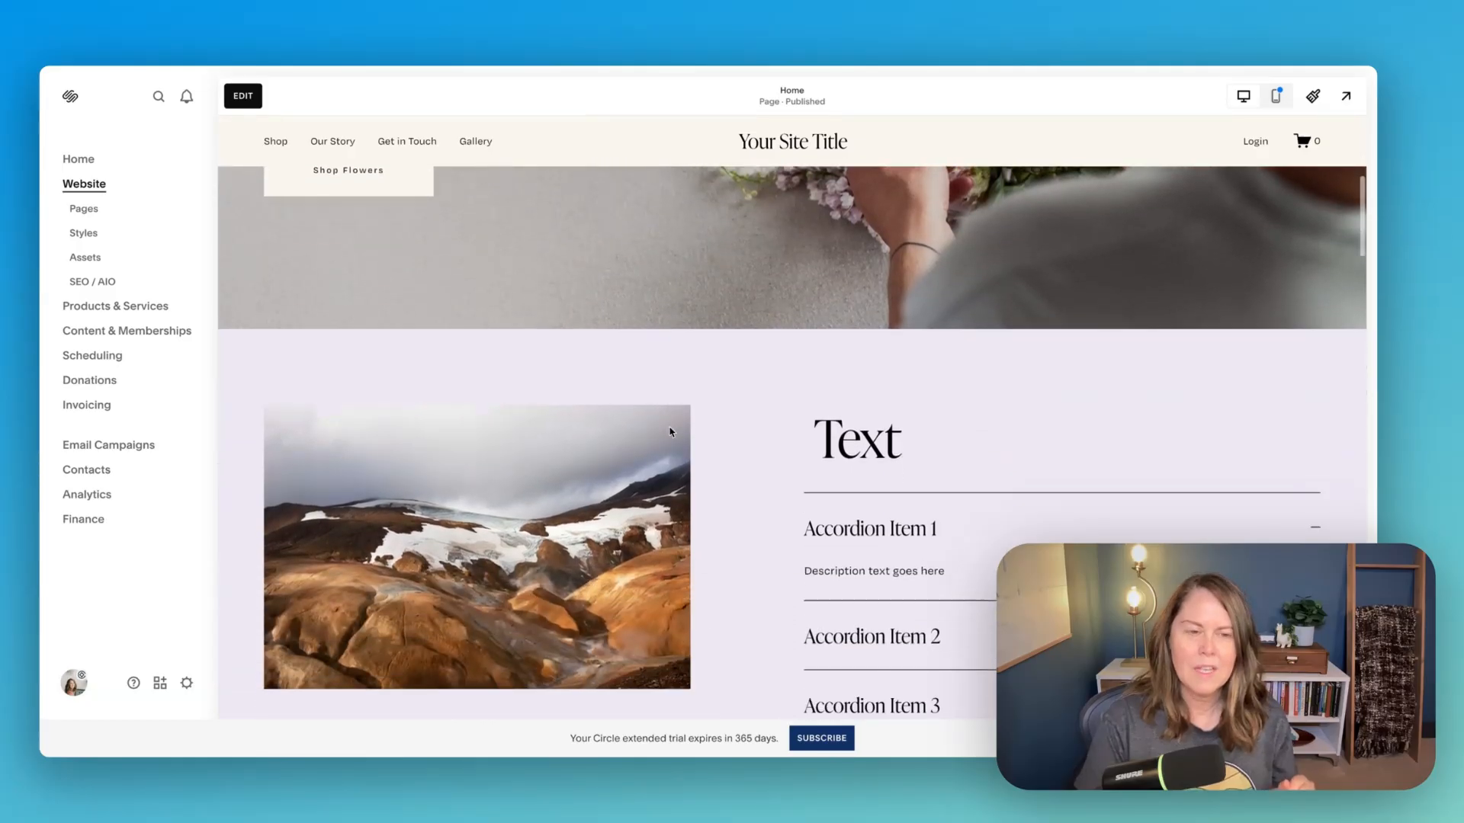
scroll(492, 253, "down", 10)
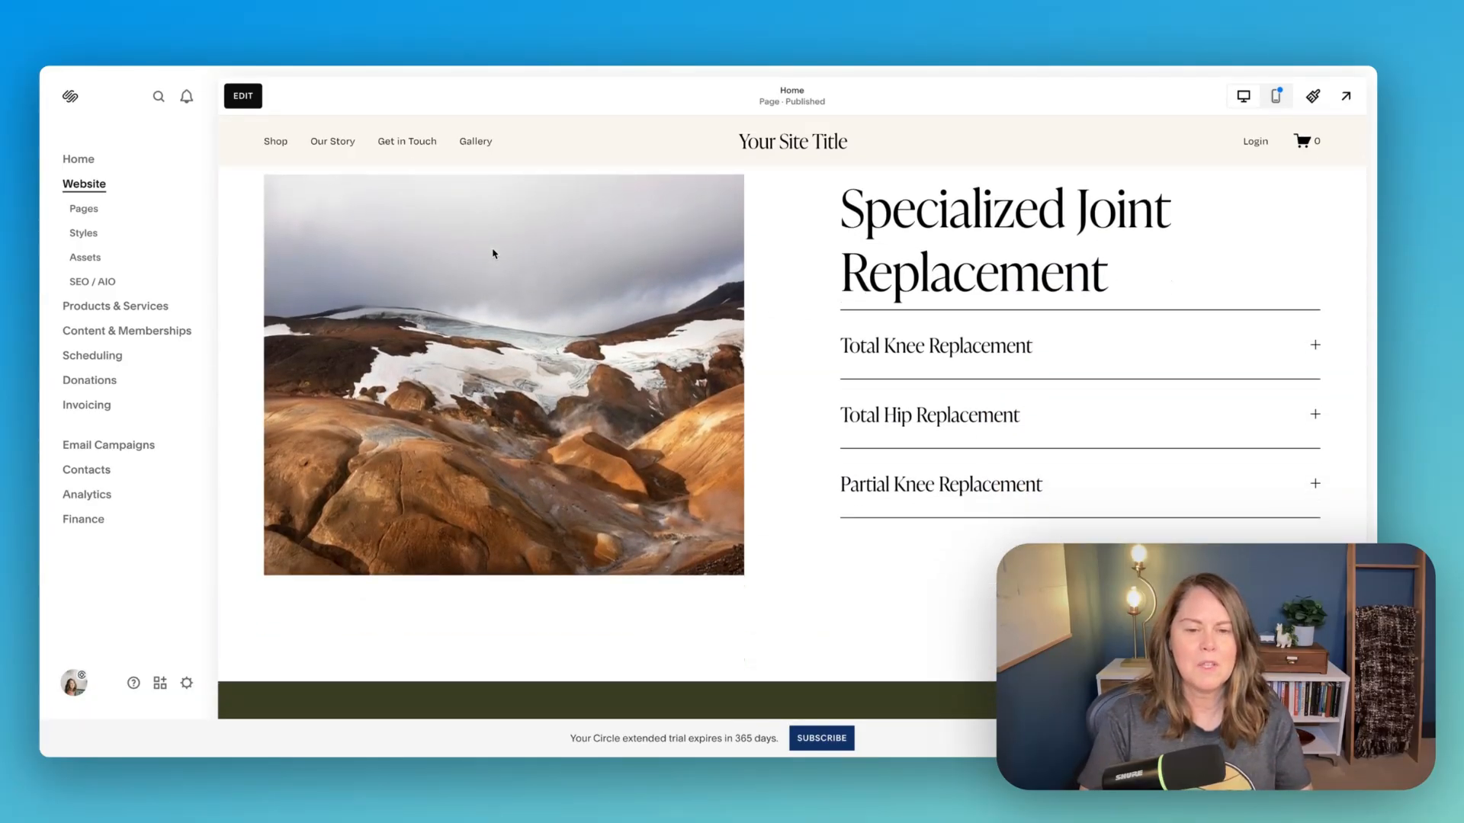
- Reopen the page for editing and add a blank Classic Editor section just above the footer
scroll(492, 253, "down", 15)
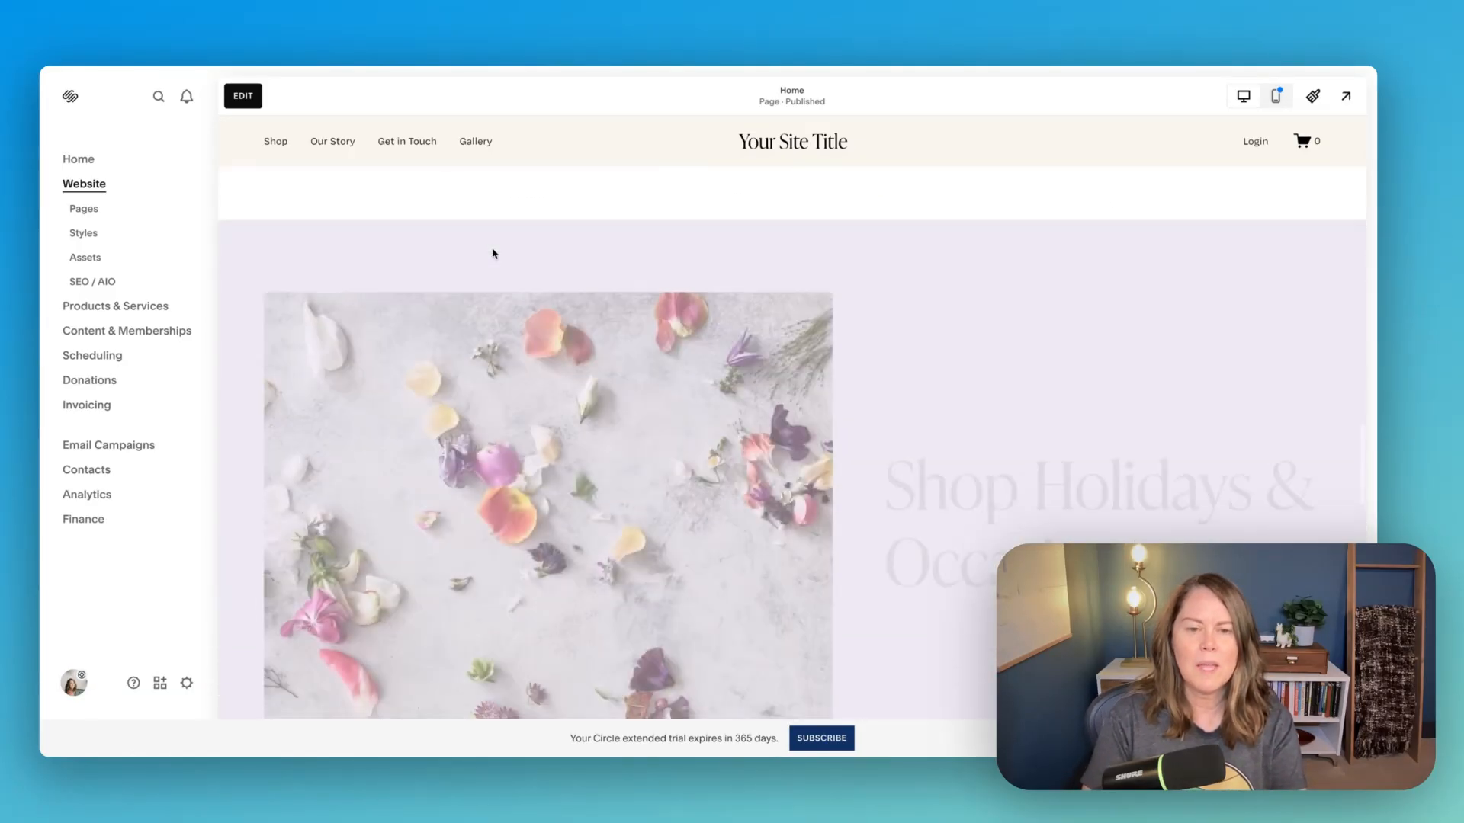
scroll(492, 253, "down", 10)
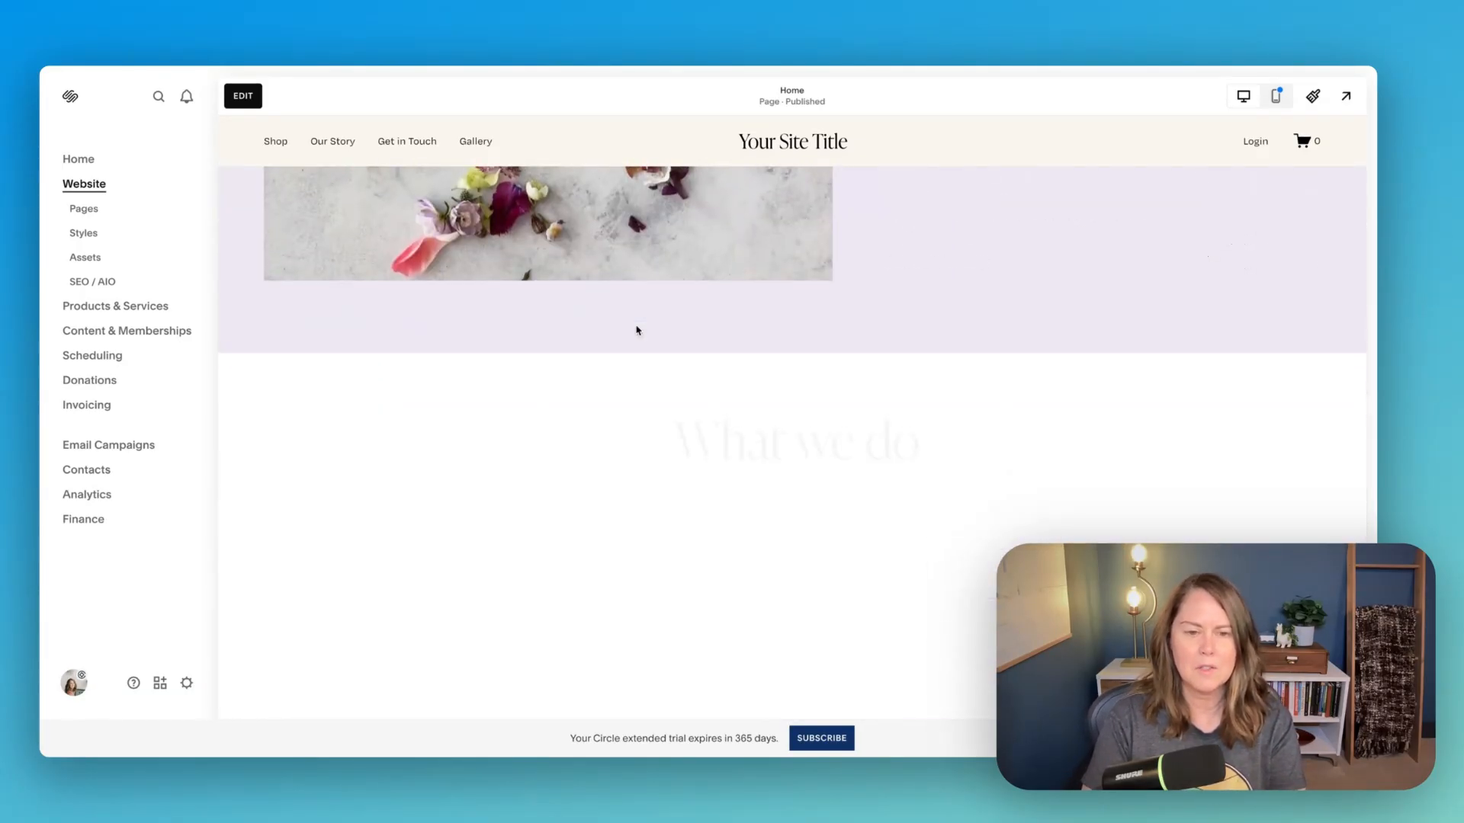
scroll(839, 362, "up", 3)
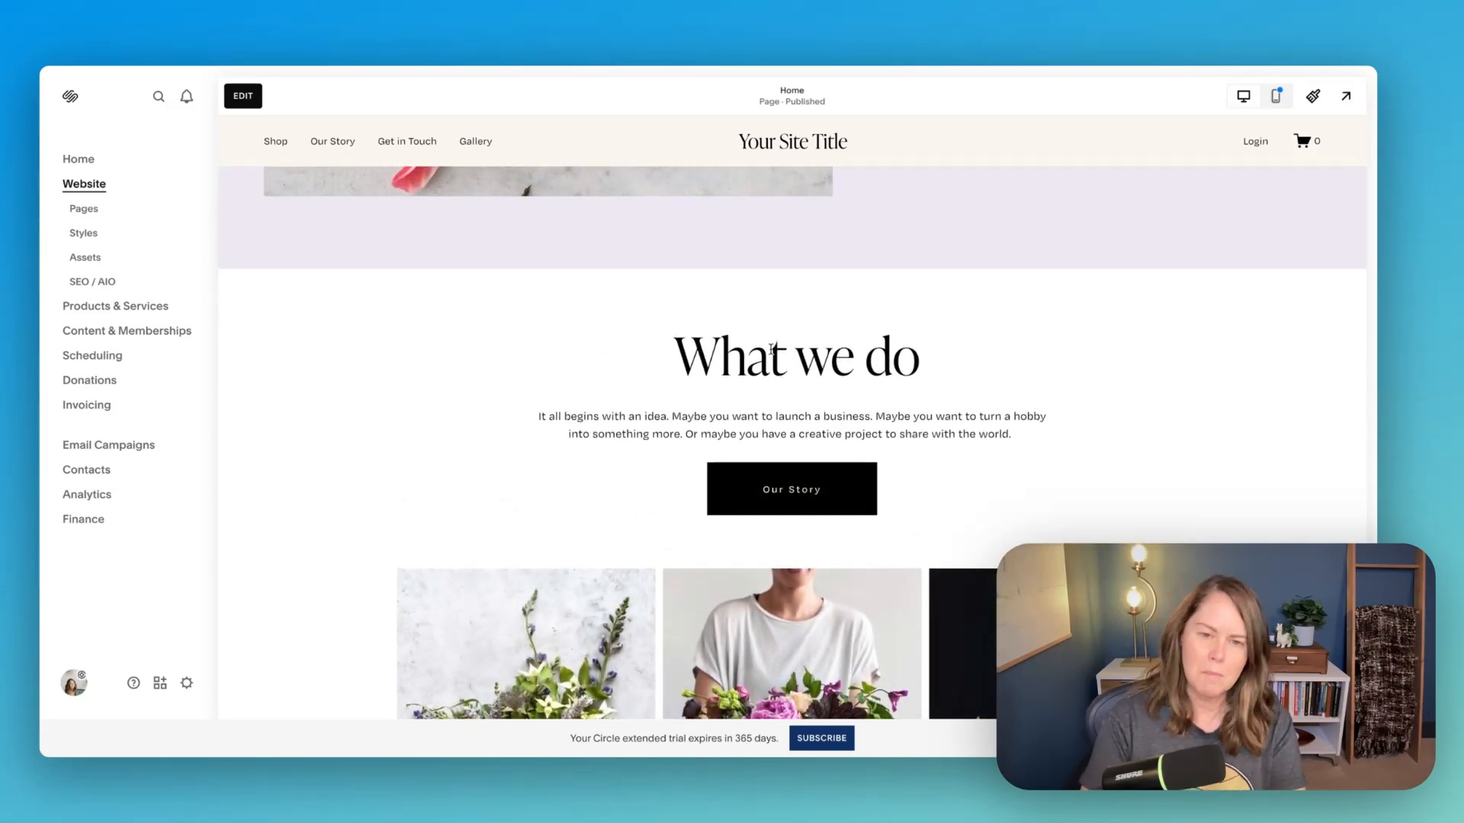
scroll(771, 350, "down", 15)
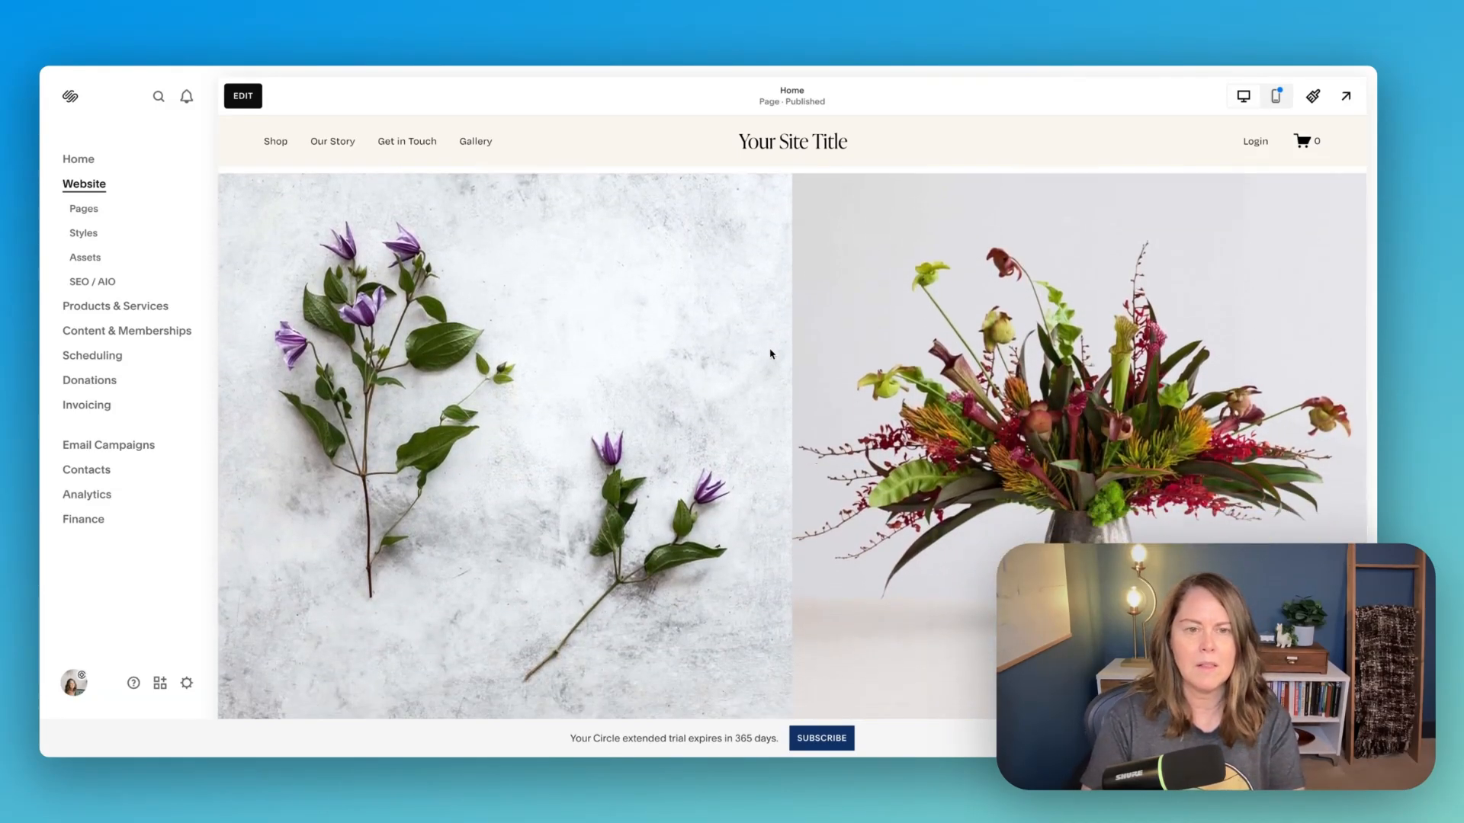
scroll(771, 351, "down", 5)
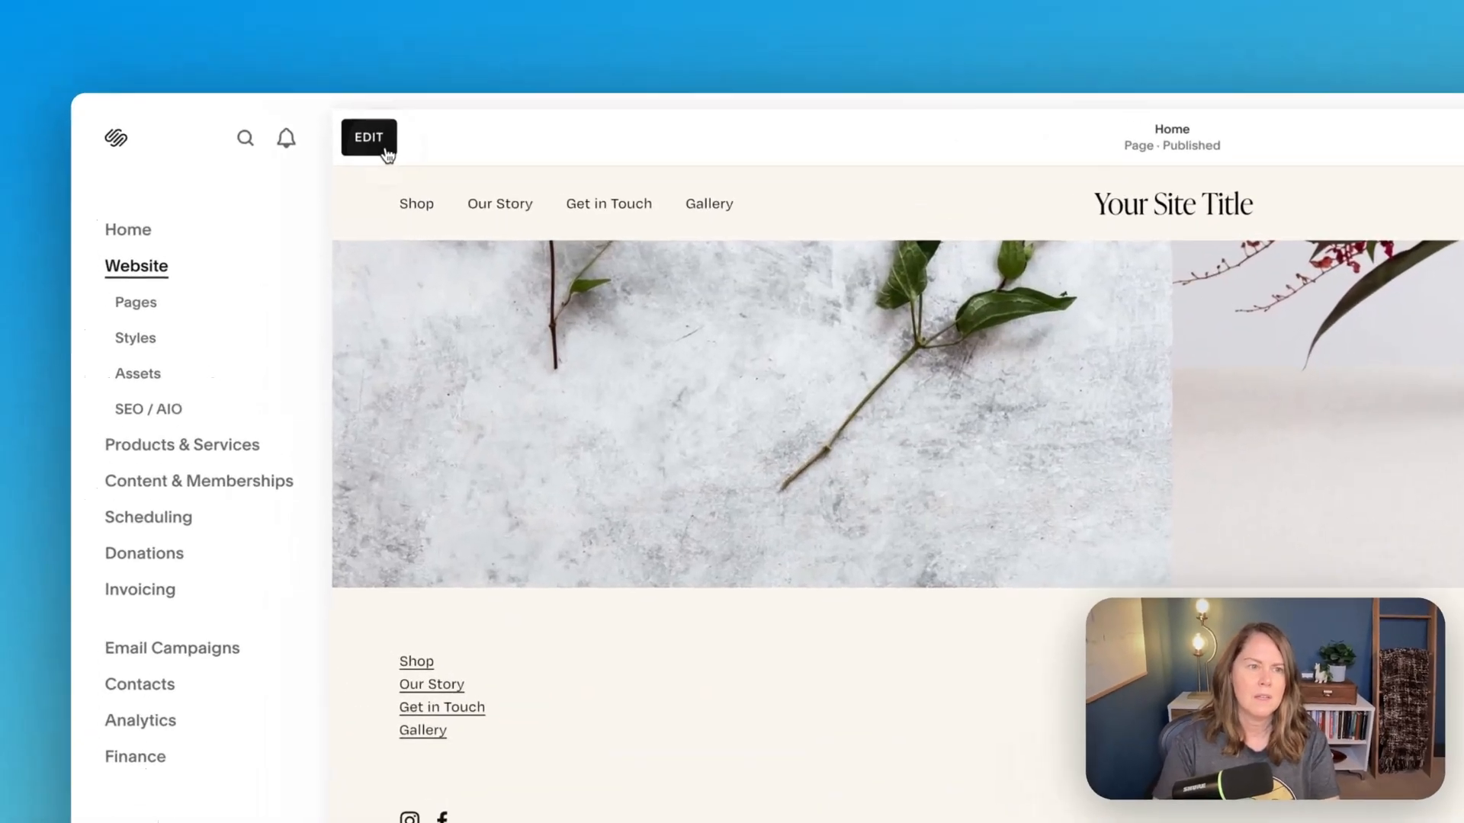
left_click(242, 95)
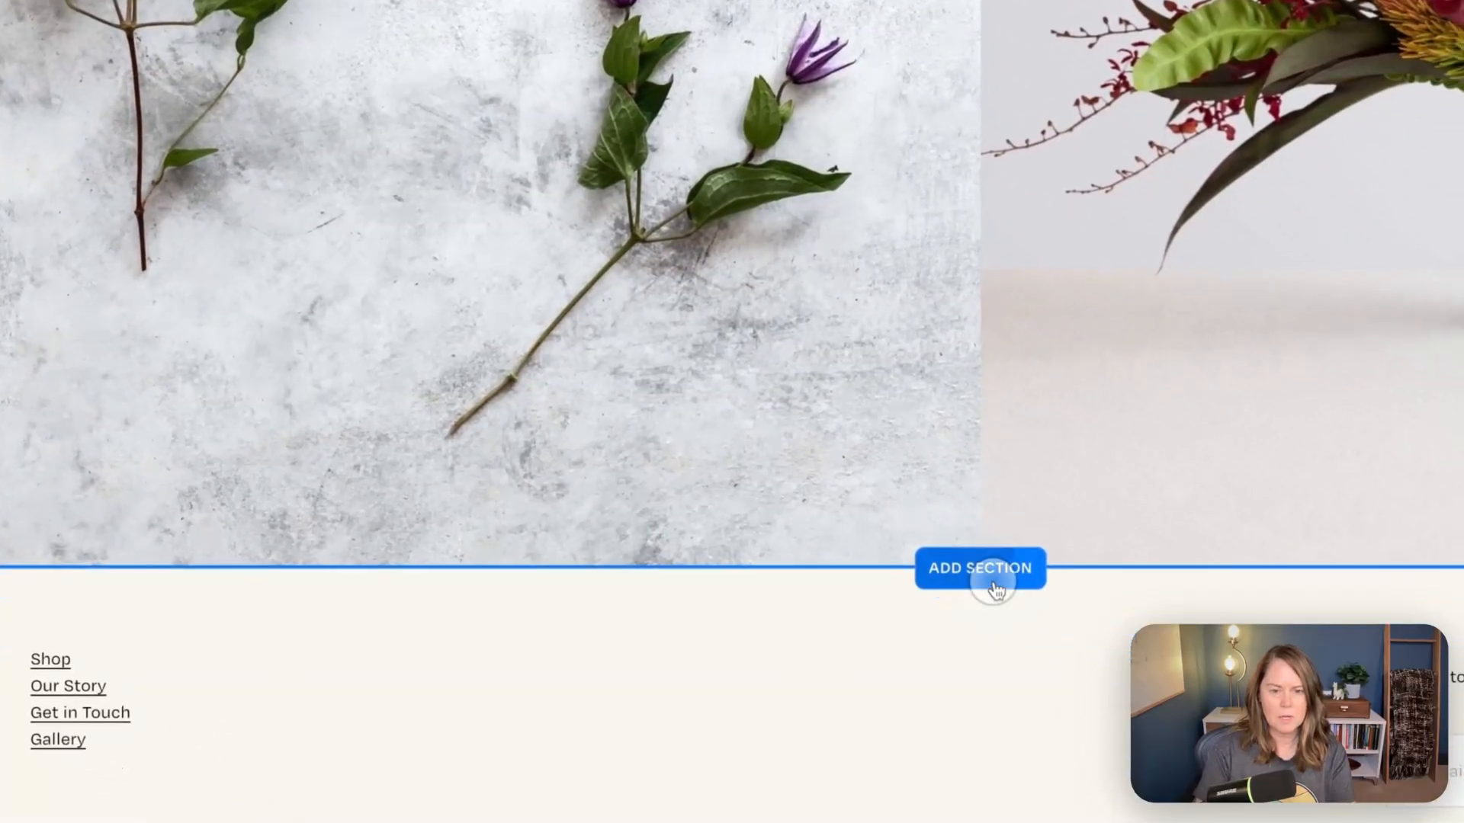
left_click(1079, 623)
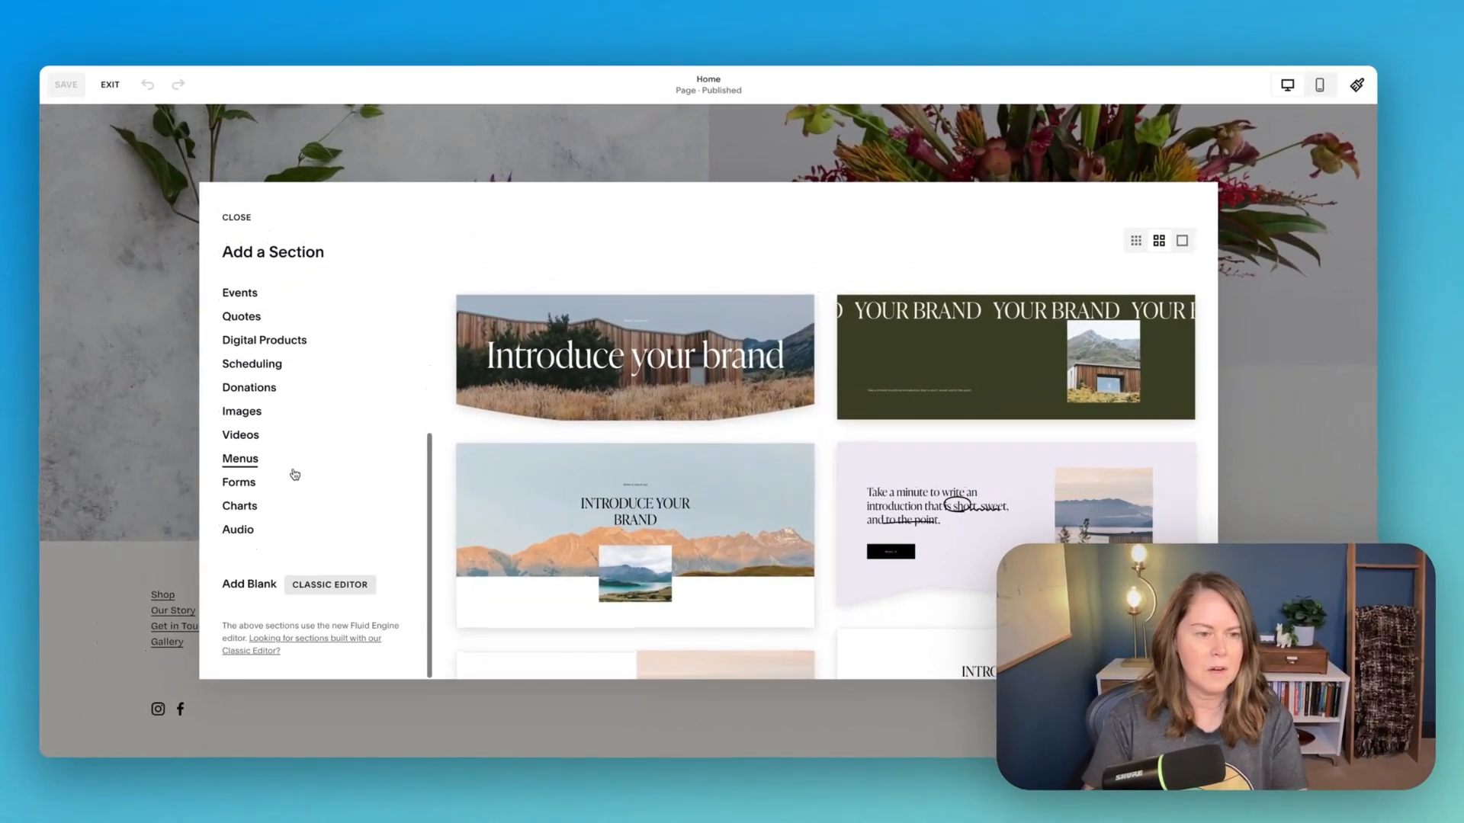
left_click(239, 594)
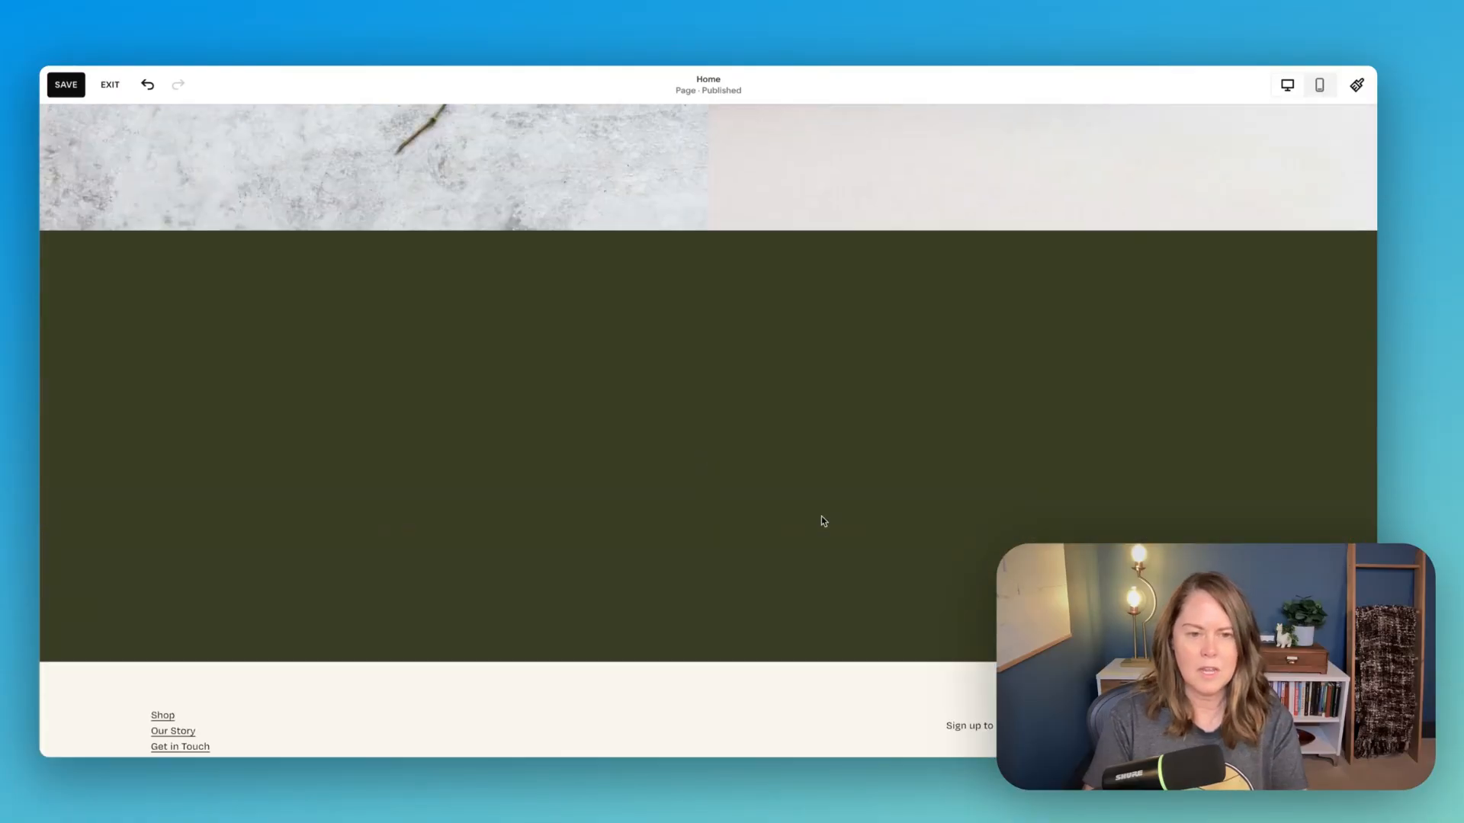
- Change the new blank section's color theme to white
mouse_move(516, 336)
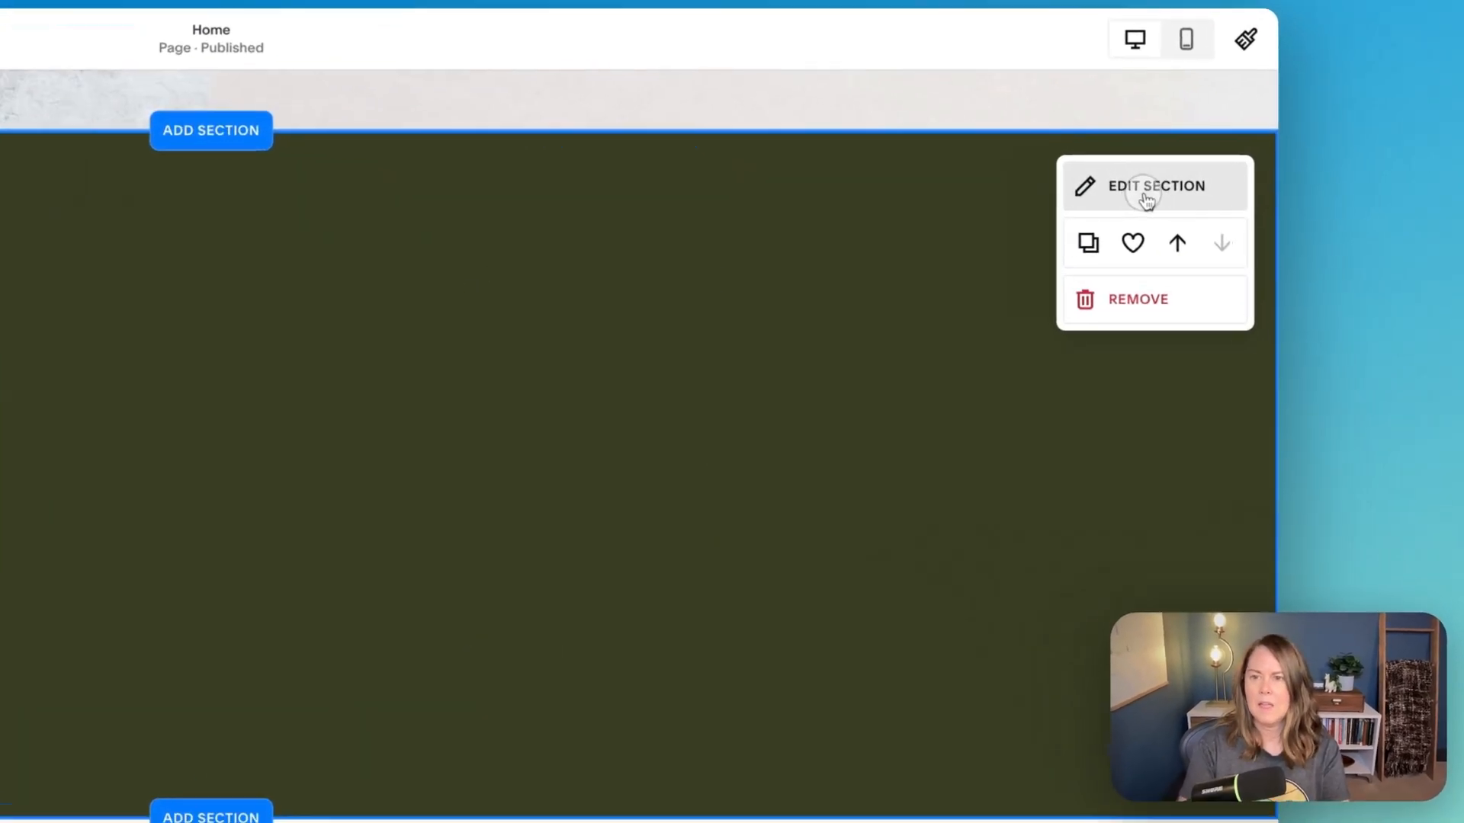
left_click(1259, 174)
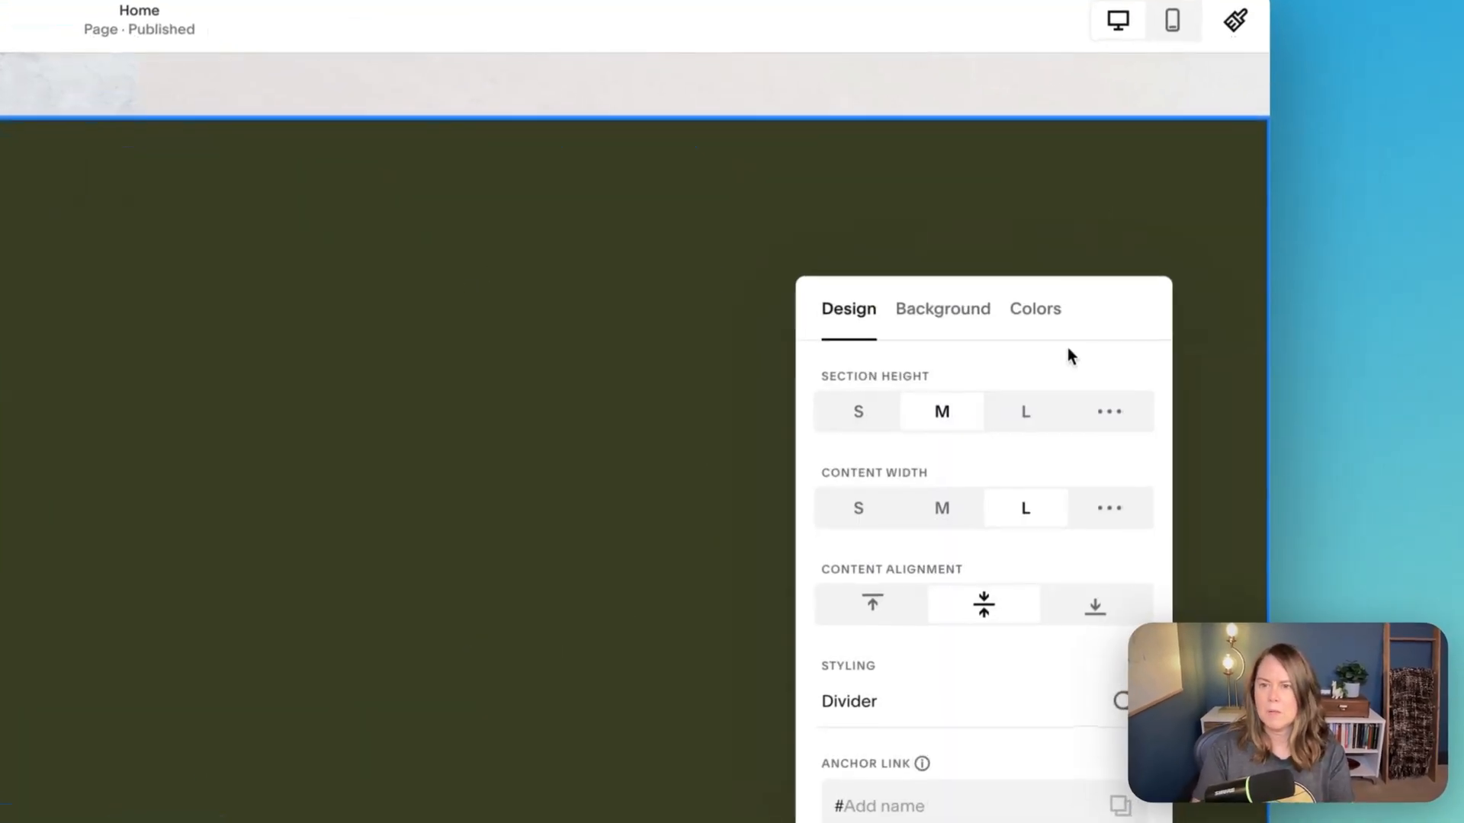
left_click(1191, 267)
left_click(1087, 465)
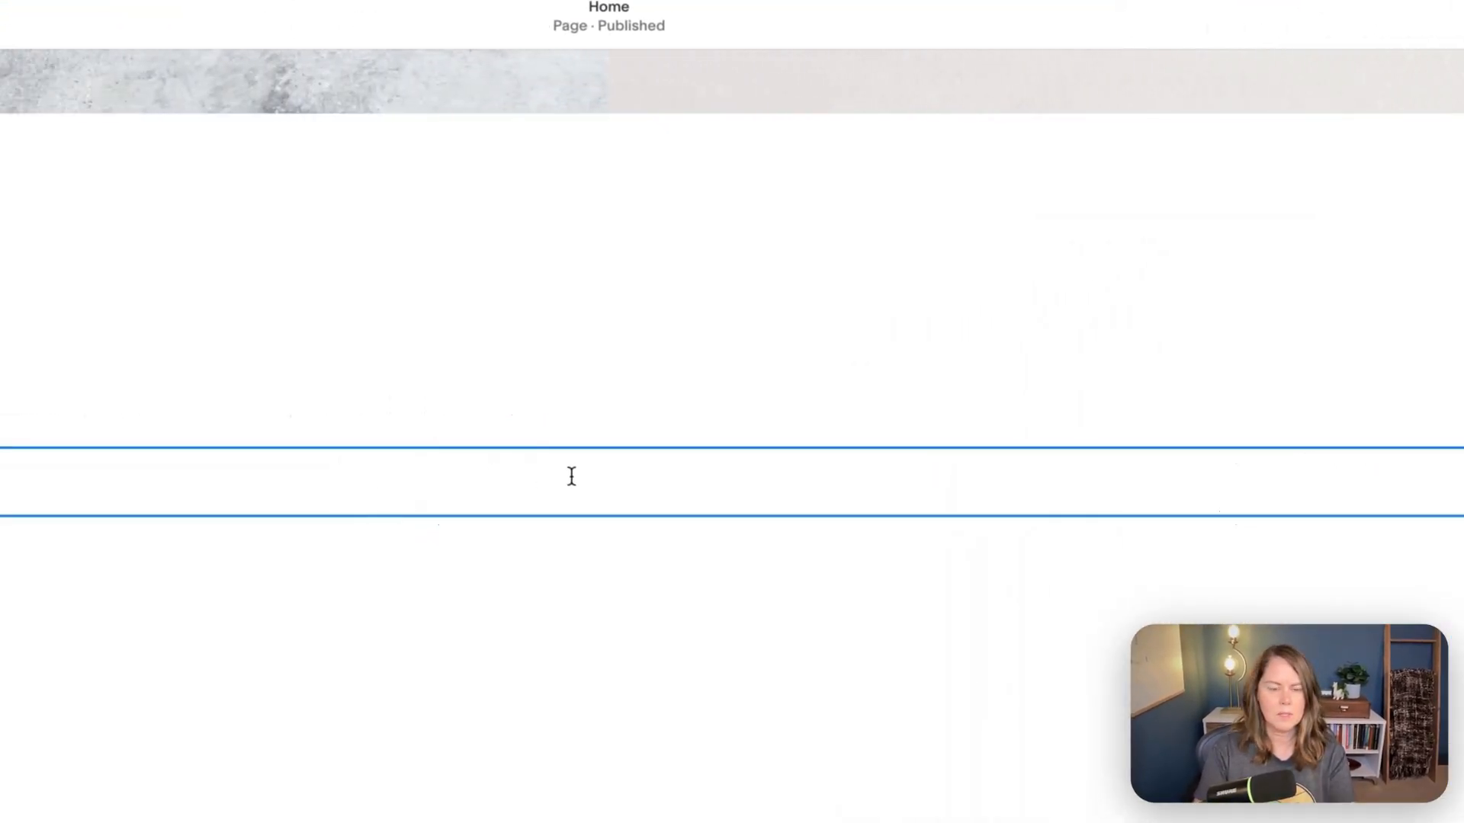
- Paste the copied Italian Lorem Ipsum text into the new section's text block and delete the blank line above "Da dove viene?"
left_click(431, 483)
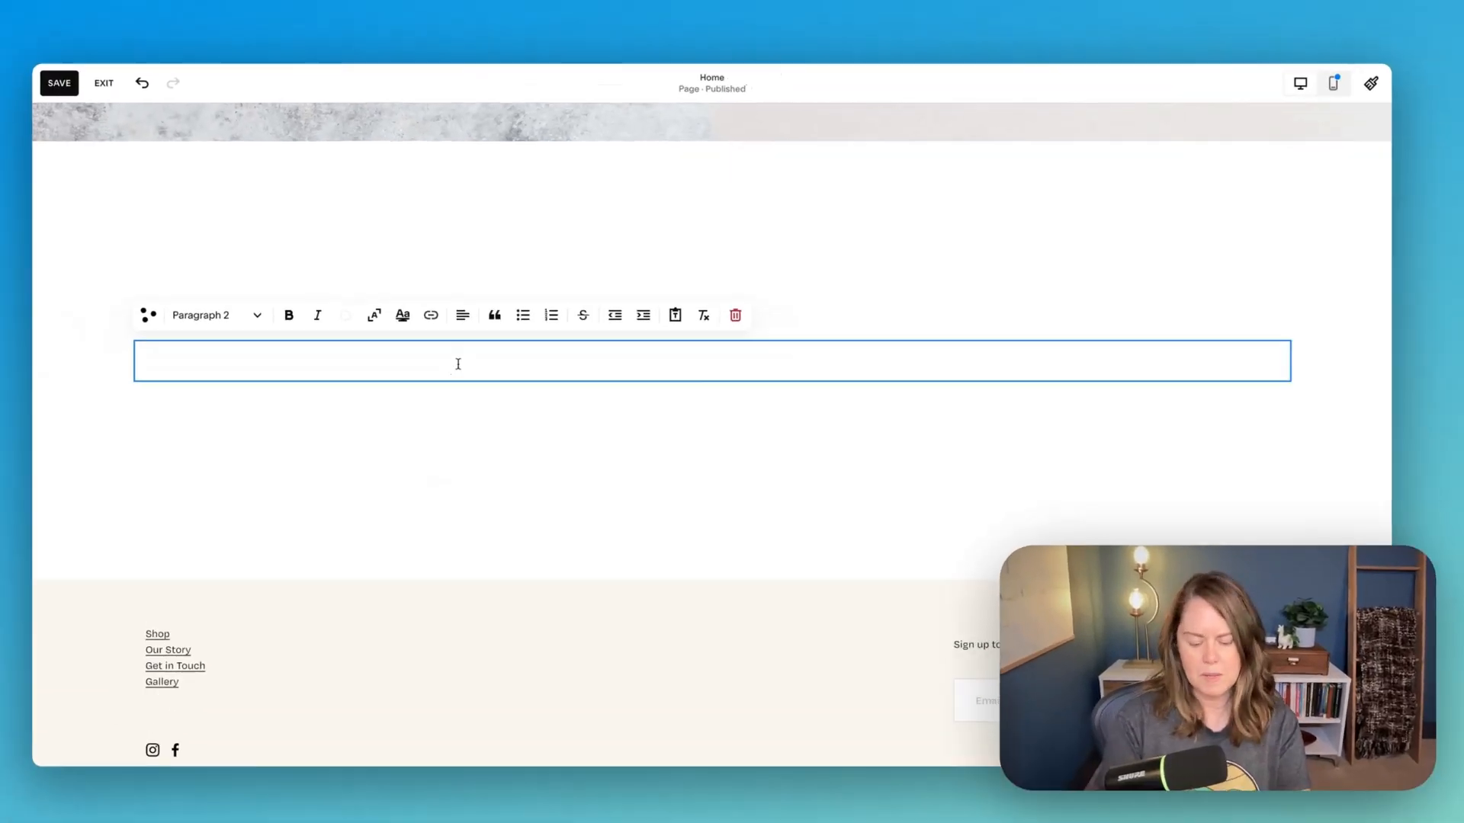
key("ctrl+v")
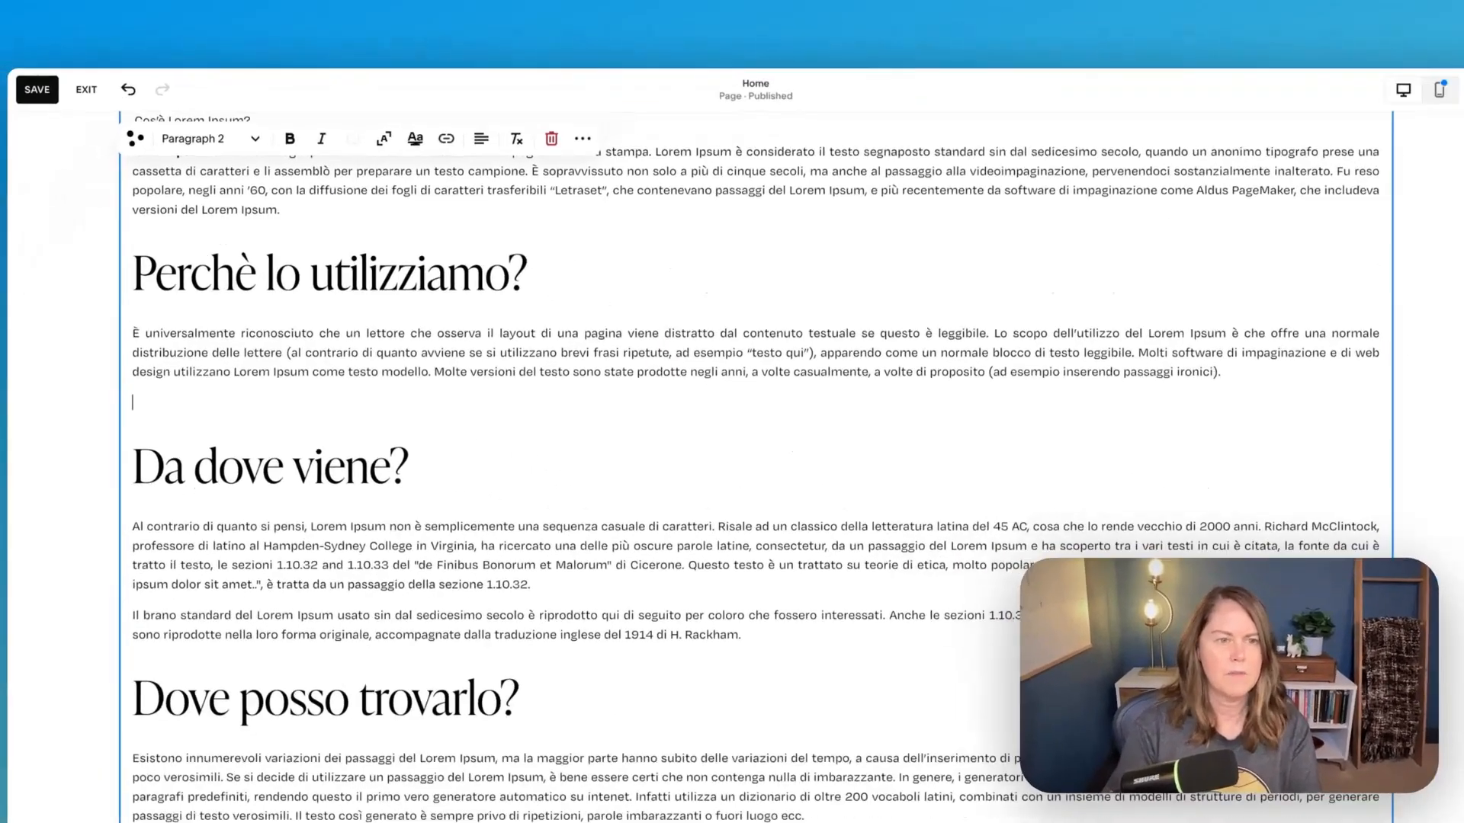
key("BackSpace")
scroll(558, 417, "up", 10)
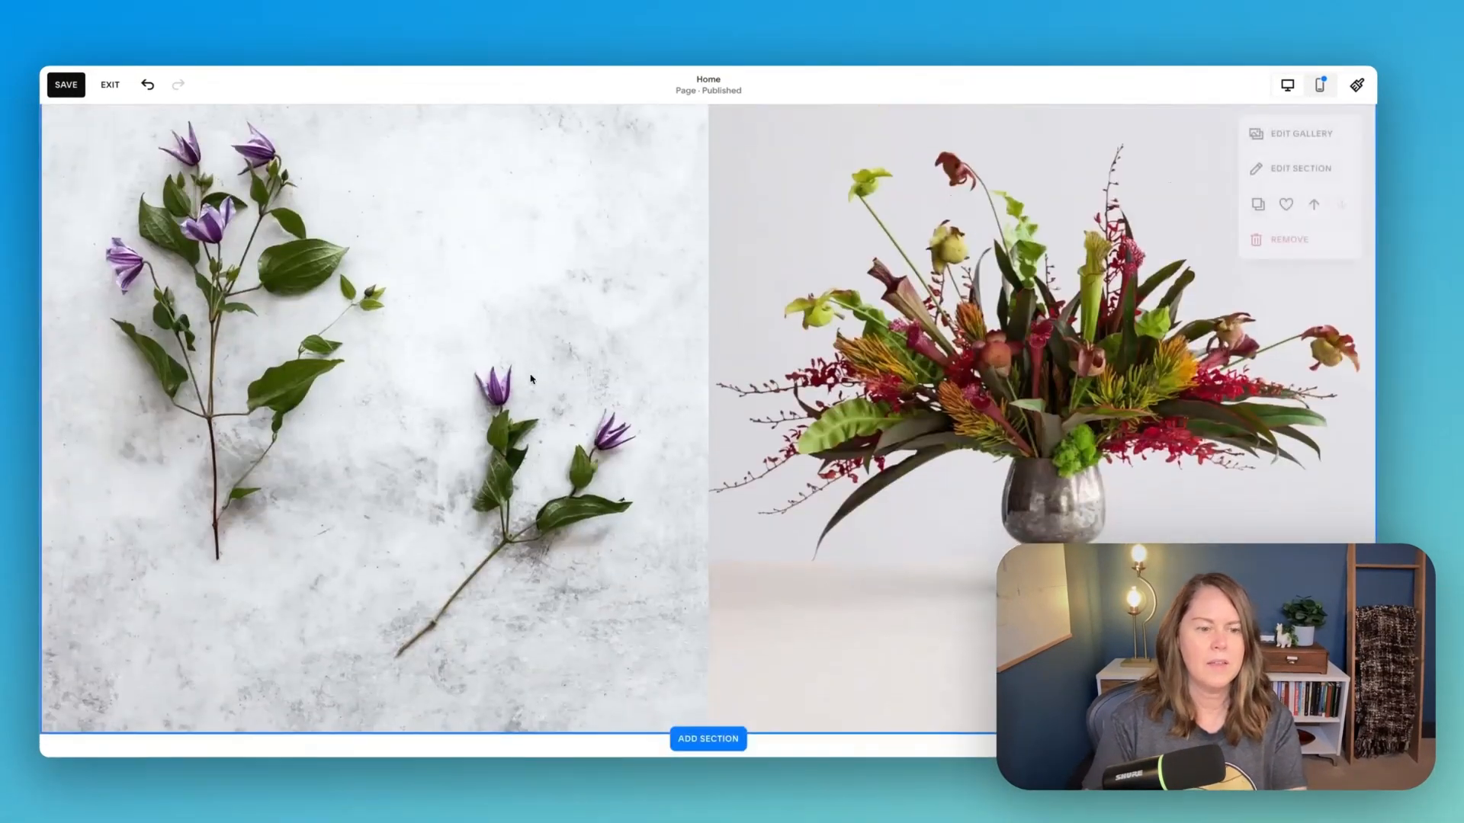
scroll(558, 417, "down", 5)
scroll(531, 378, "down", 1)
left_click(235, 473)
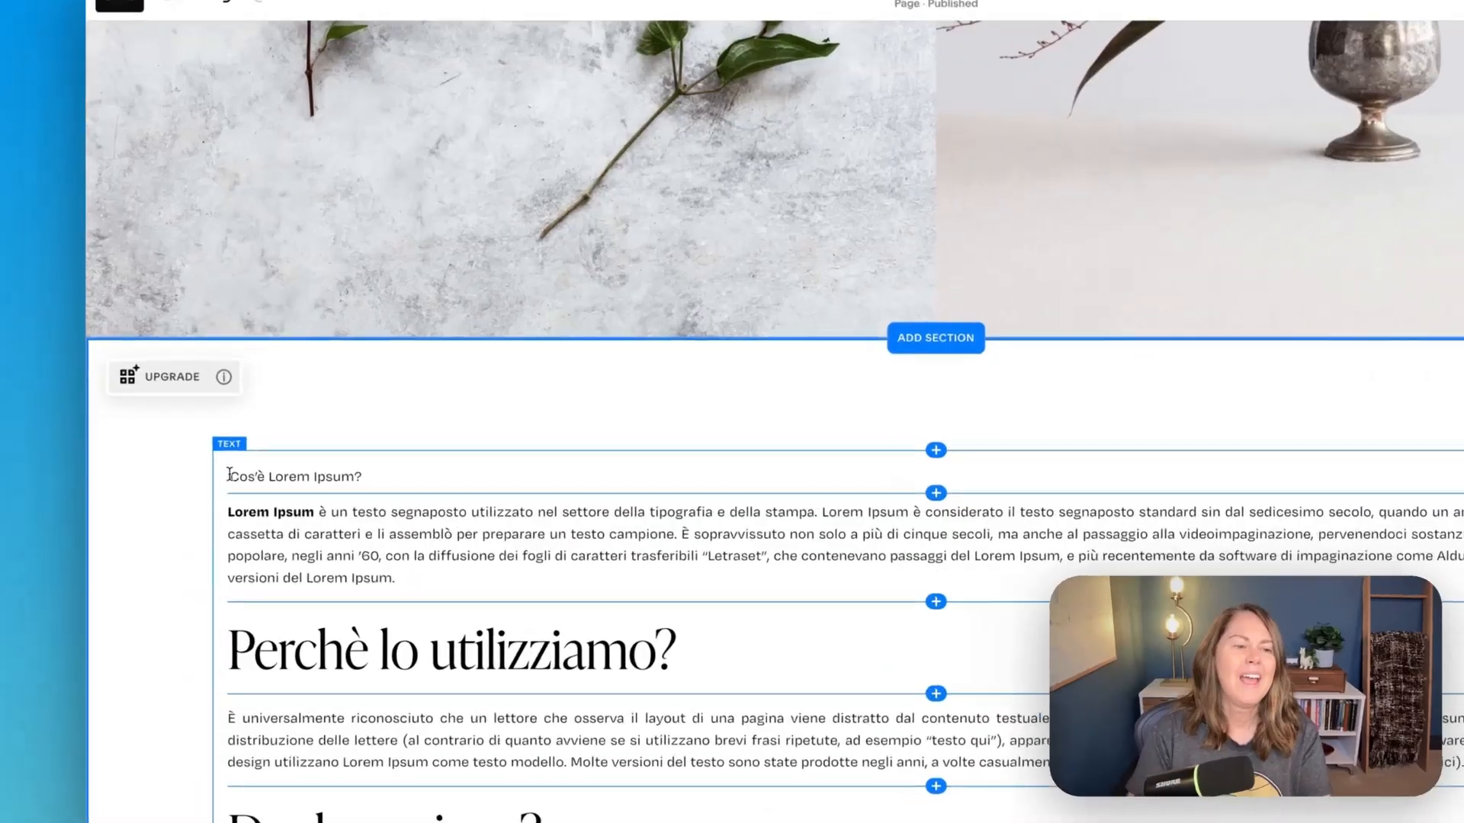
left_click(131, 512)
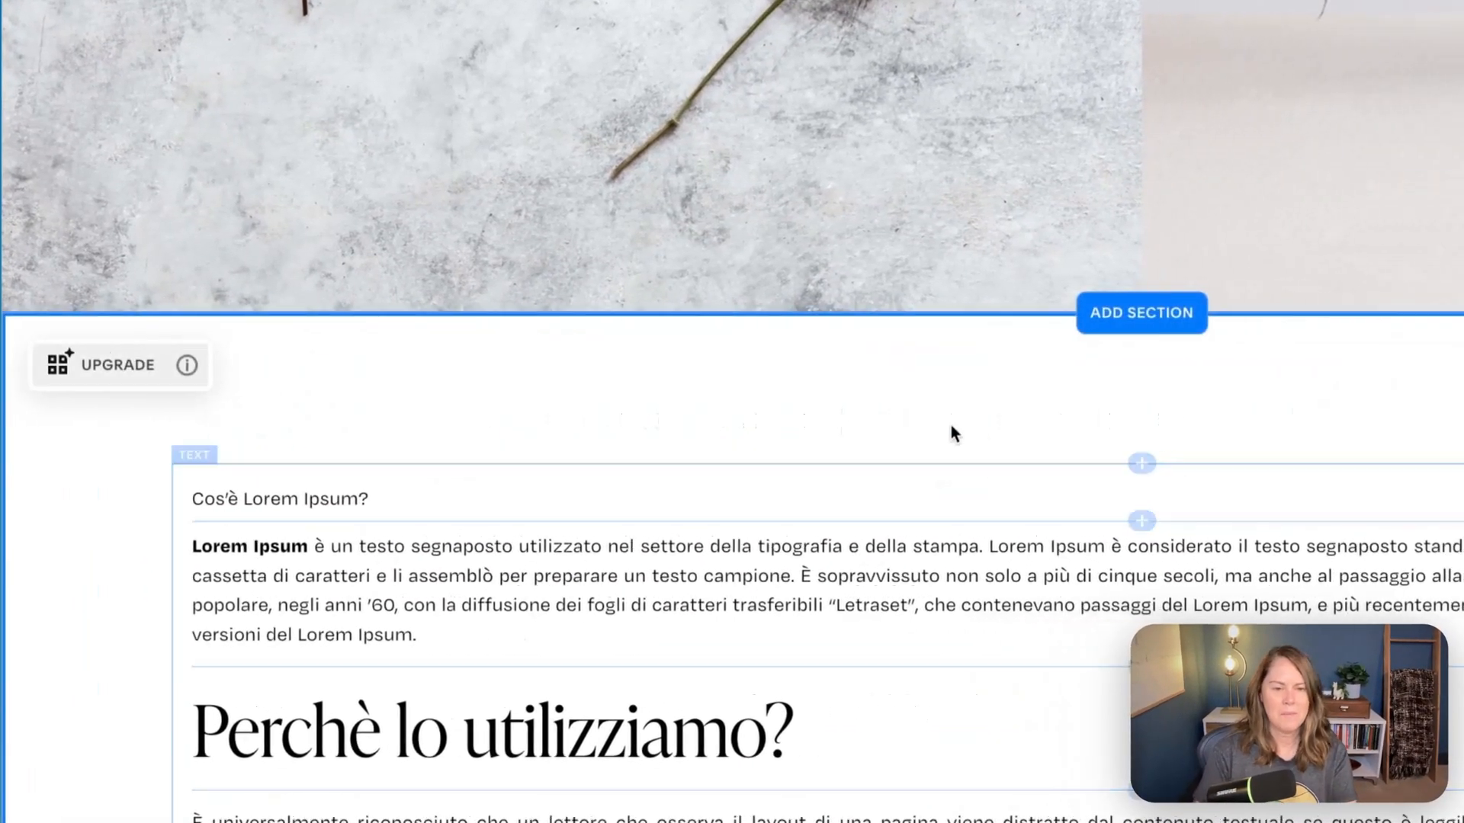
- Add an image block with unsplash-image-h-huws0YRo8.jpg from the library and float it right so the Lorem Ipsum paragraphs wrap around it
left_click(1288, 464)
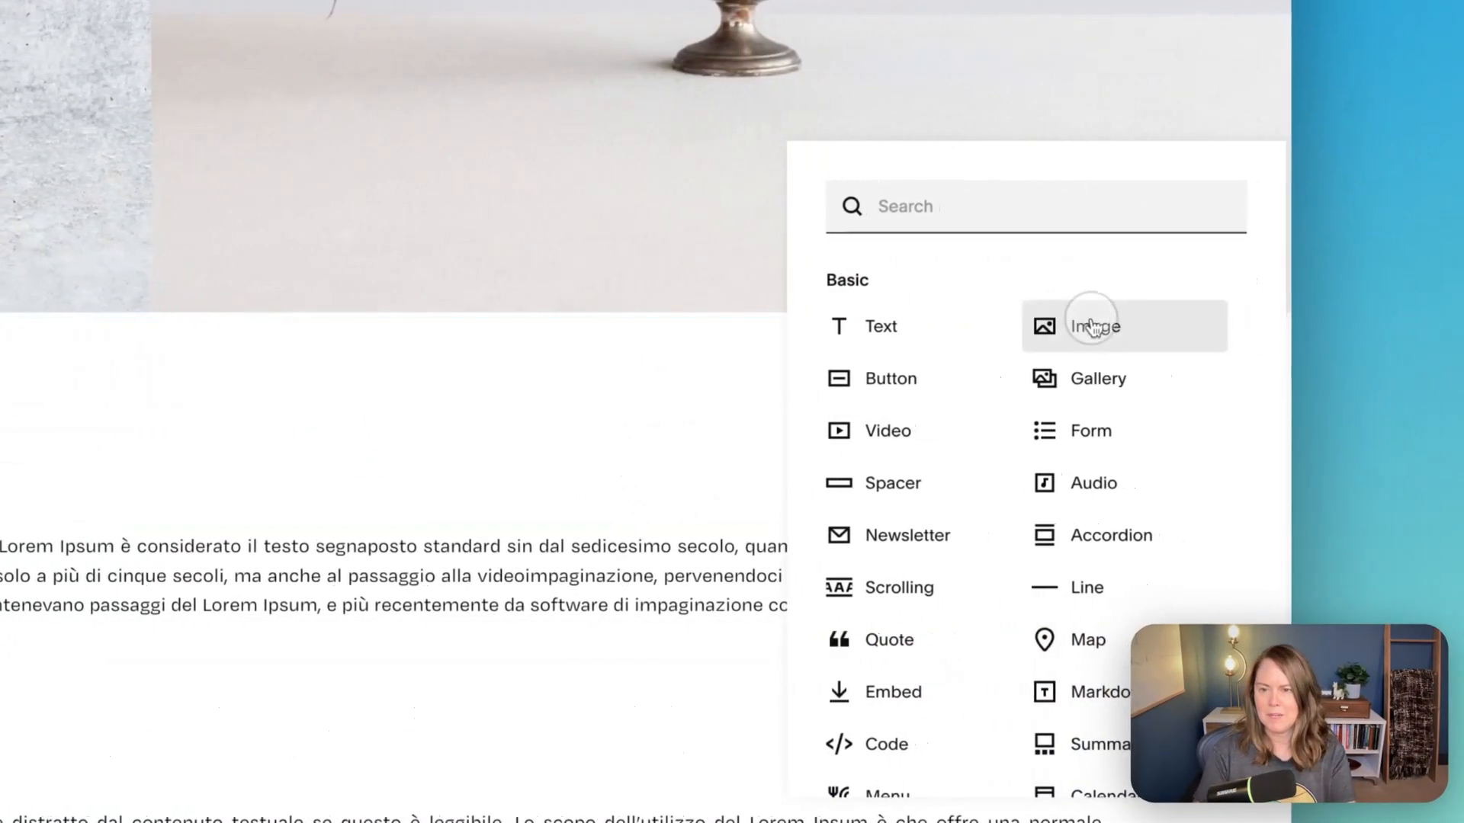
left_click(1171, 328)
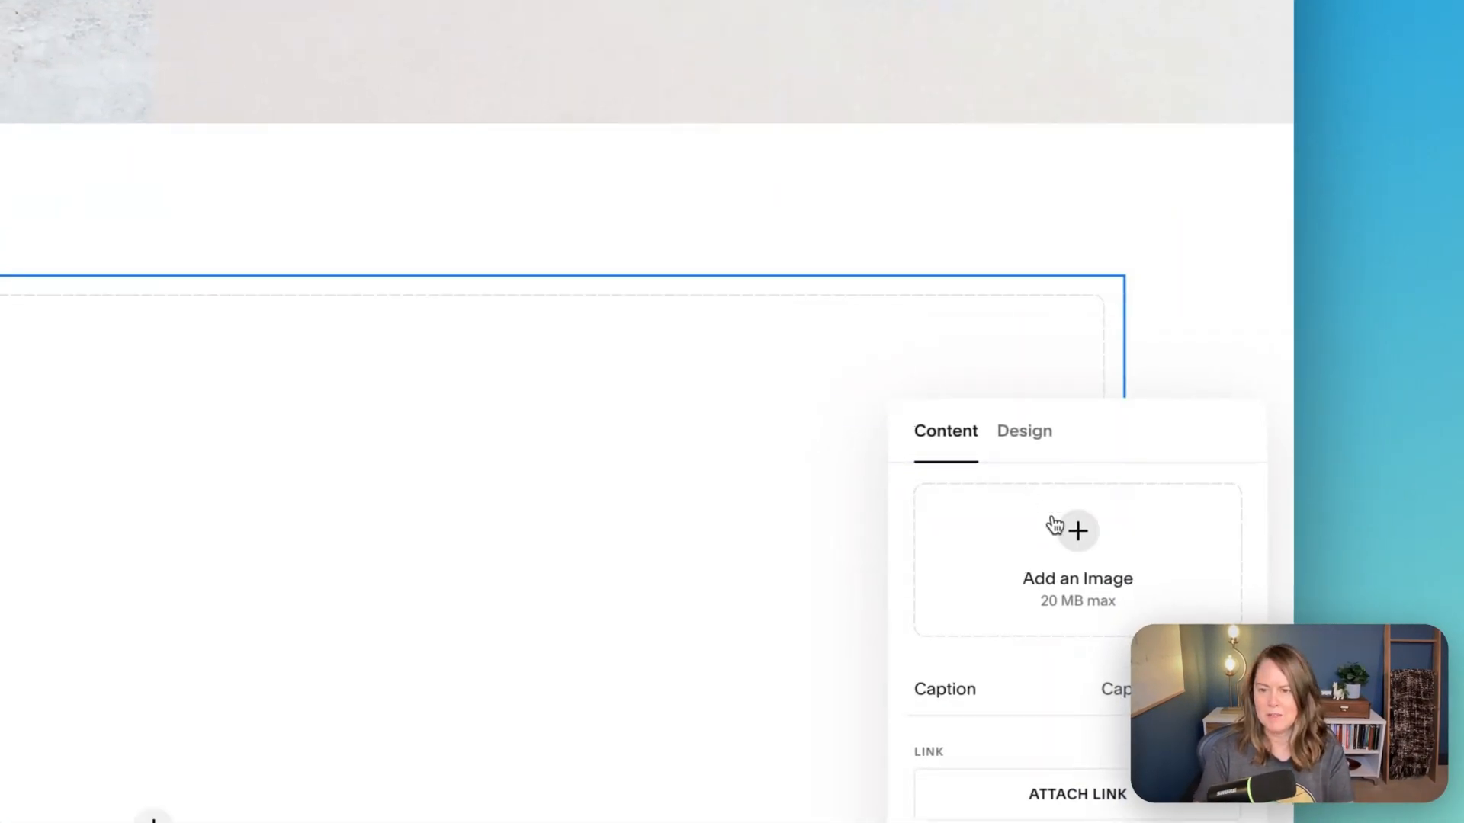
left_click(1056, 527)
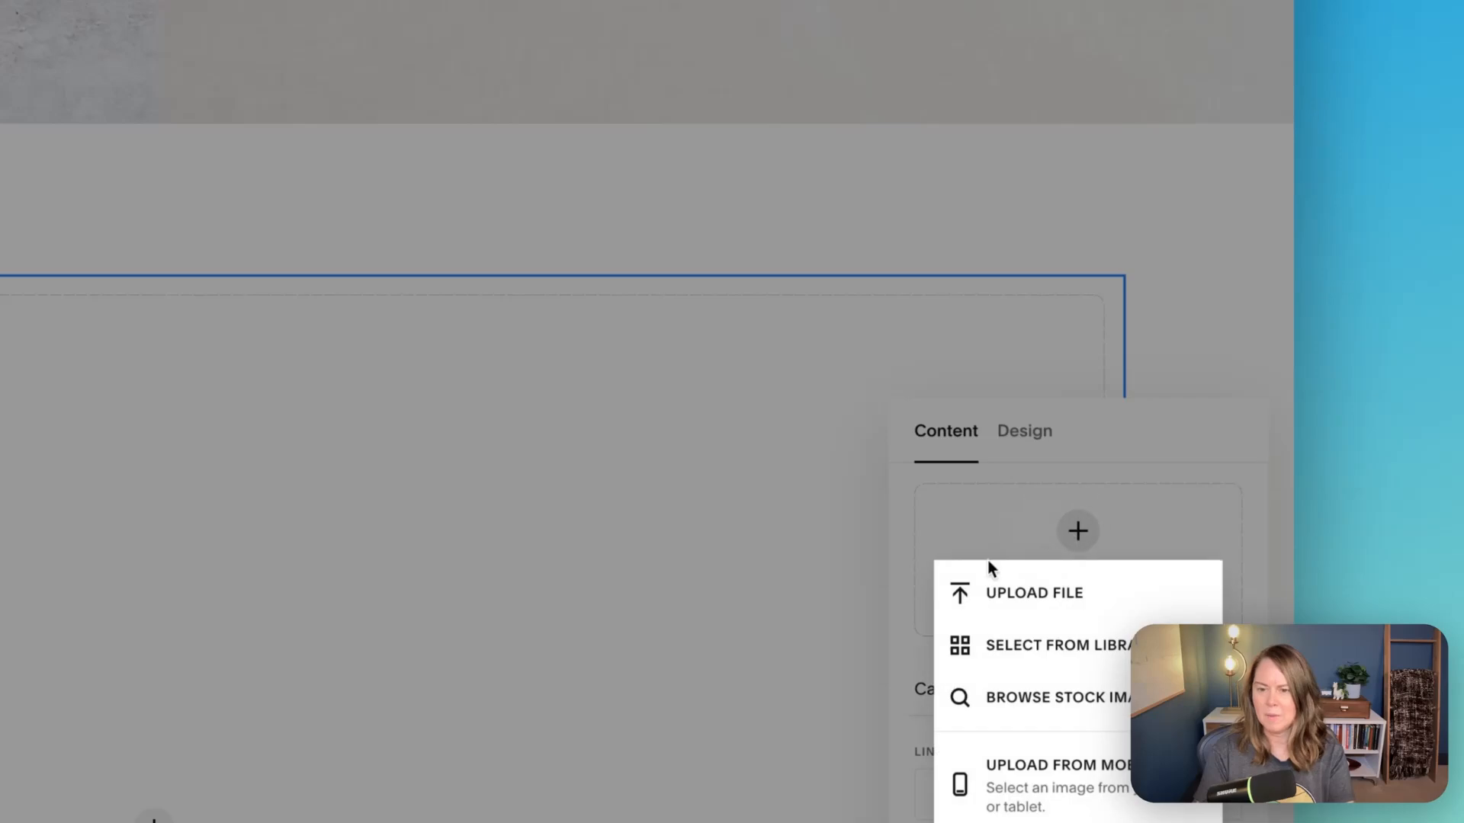
left_click(1006, 667)
left_click(366, 379)
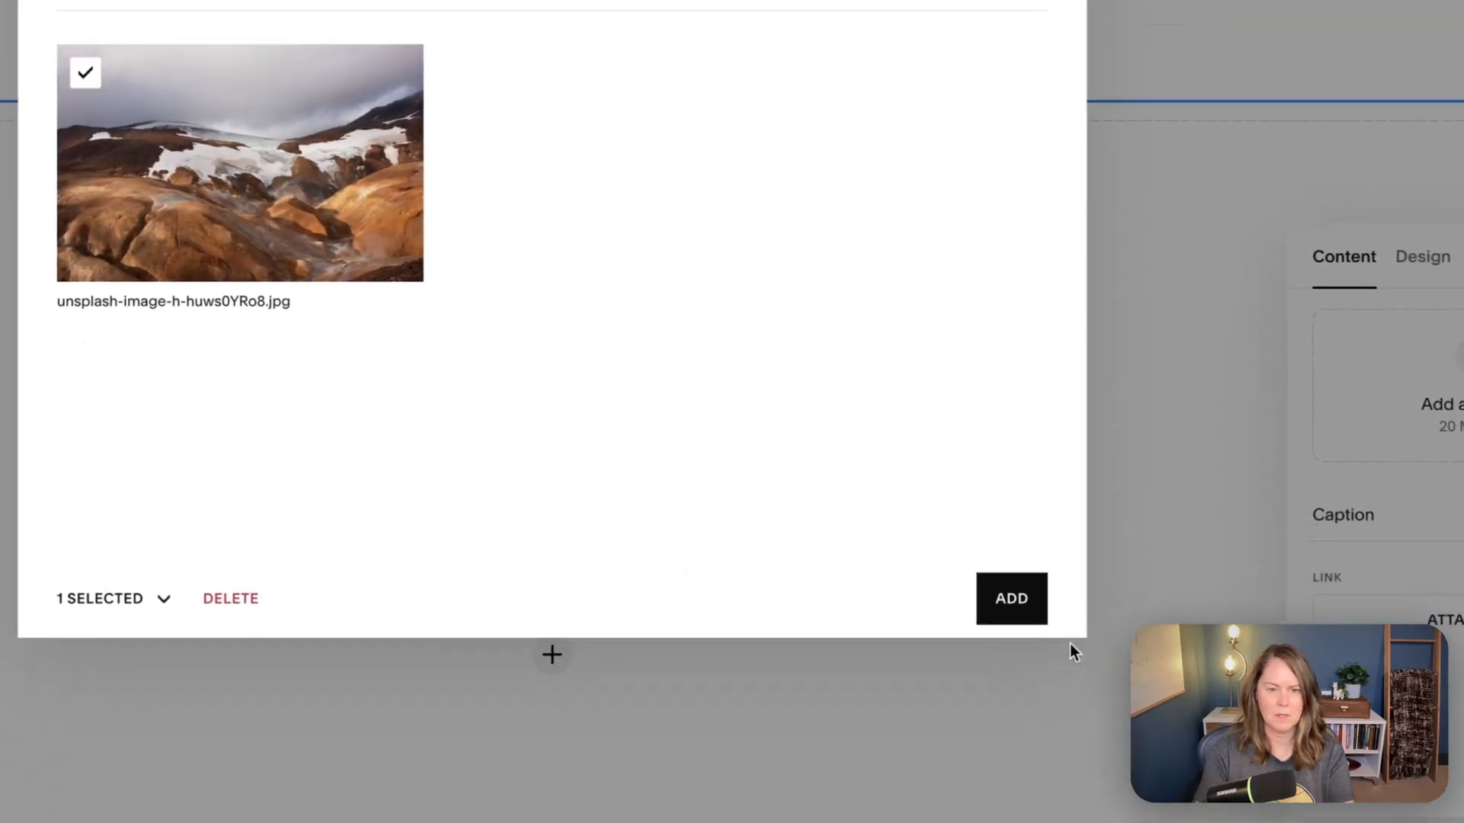
left_click(1029, 579)
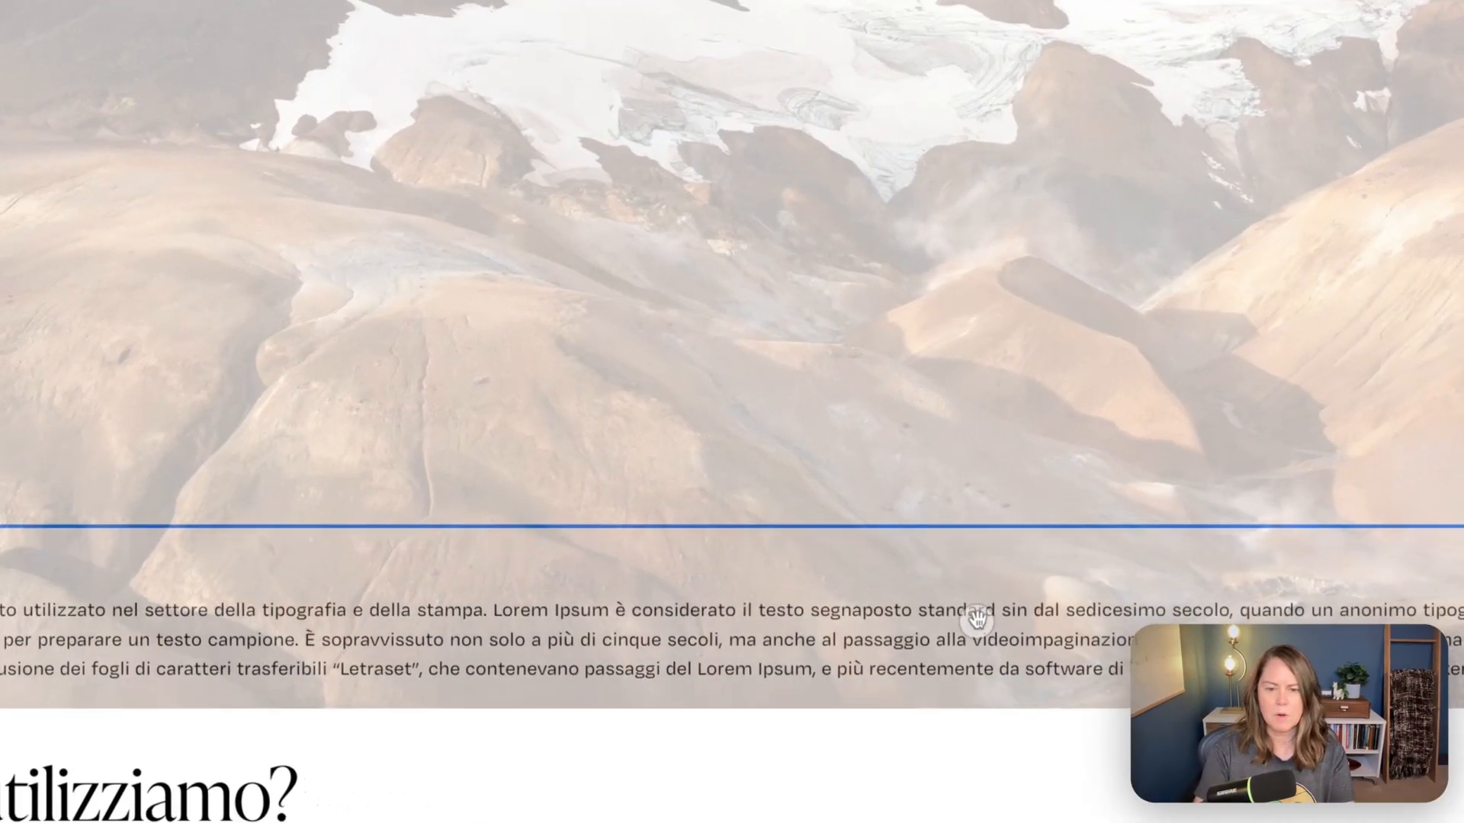
left_click_drag(977, 618, 975, 467)
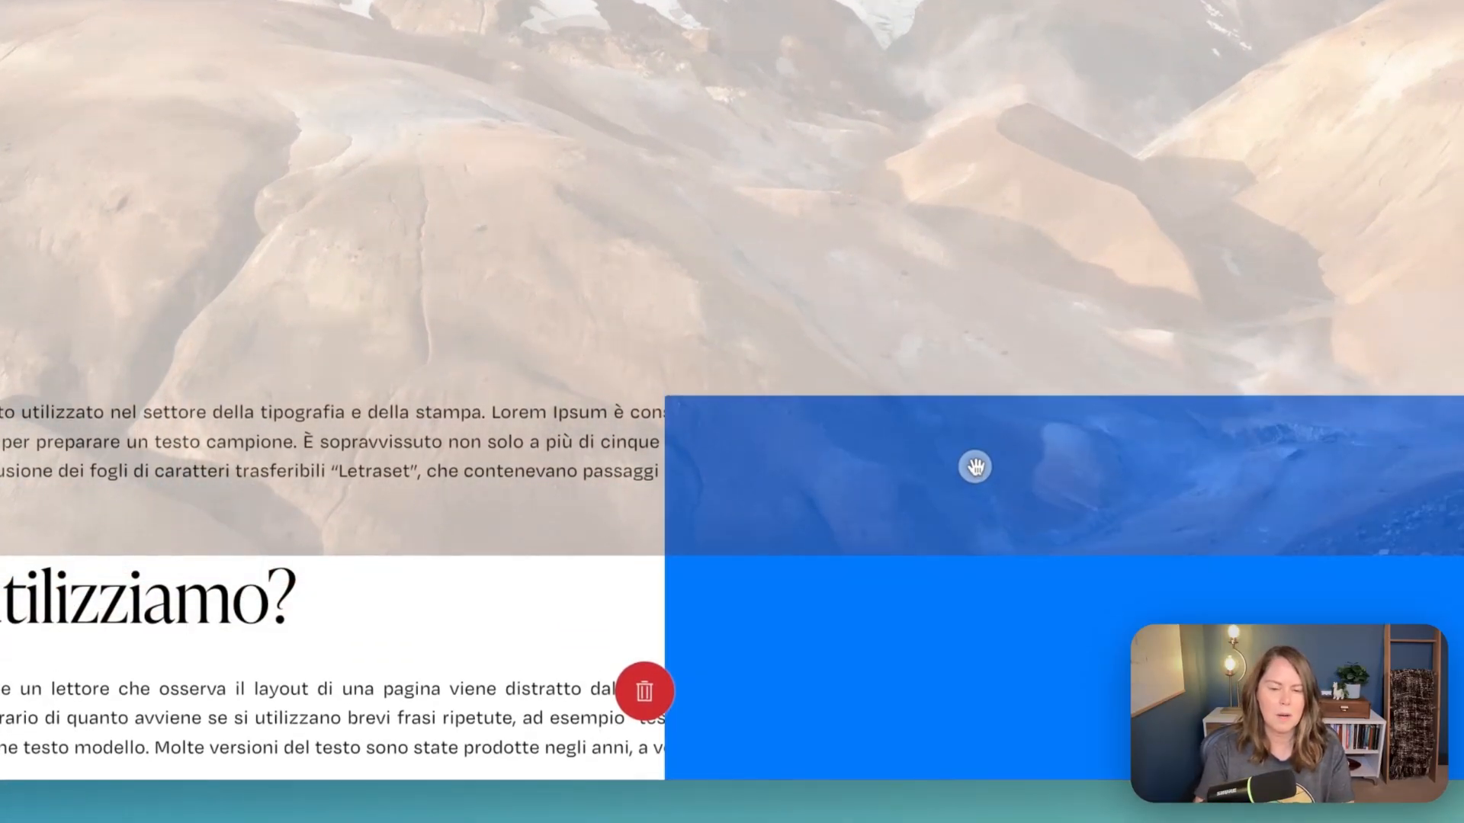
left_click_drag(975, 466, 975, 467)
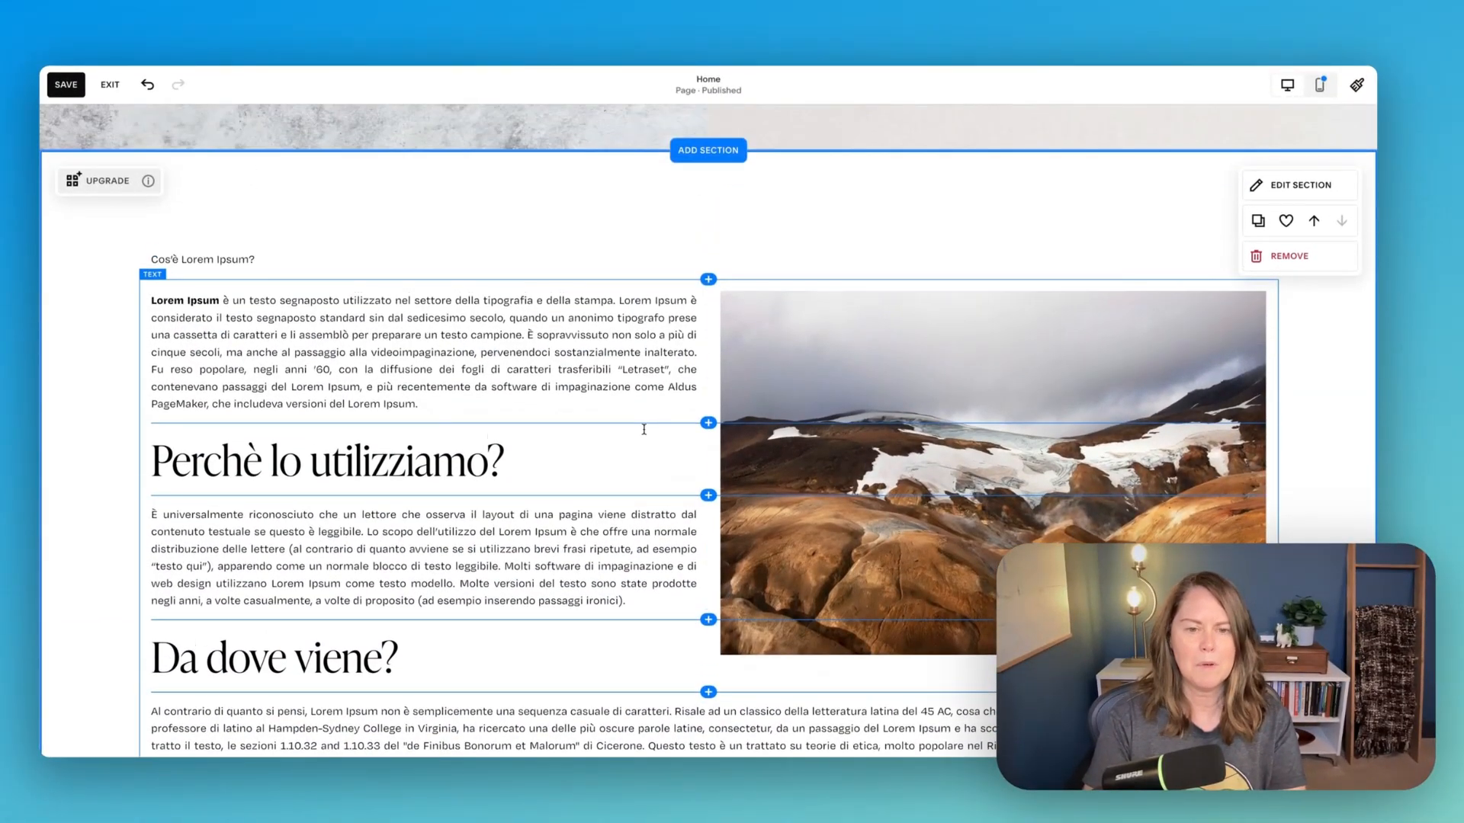
- Move the landscape image below the "Da dove viene?" heading and float it left so the paragraphs wrap around it
scroll(859, 414, "down", 1)
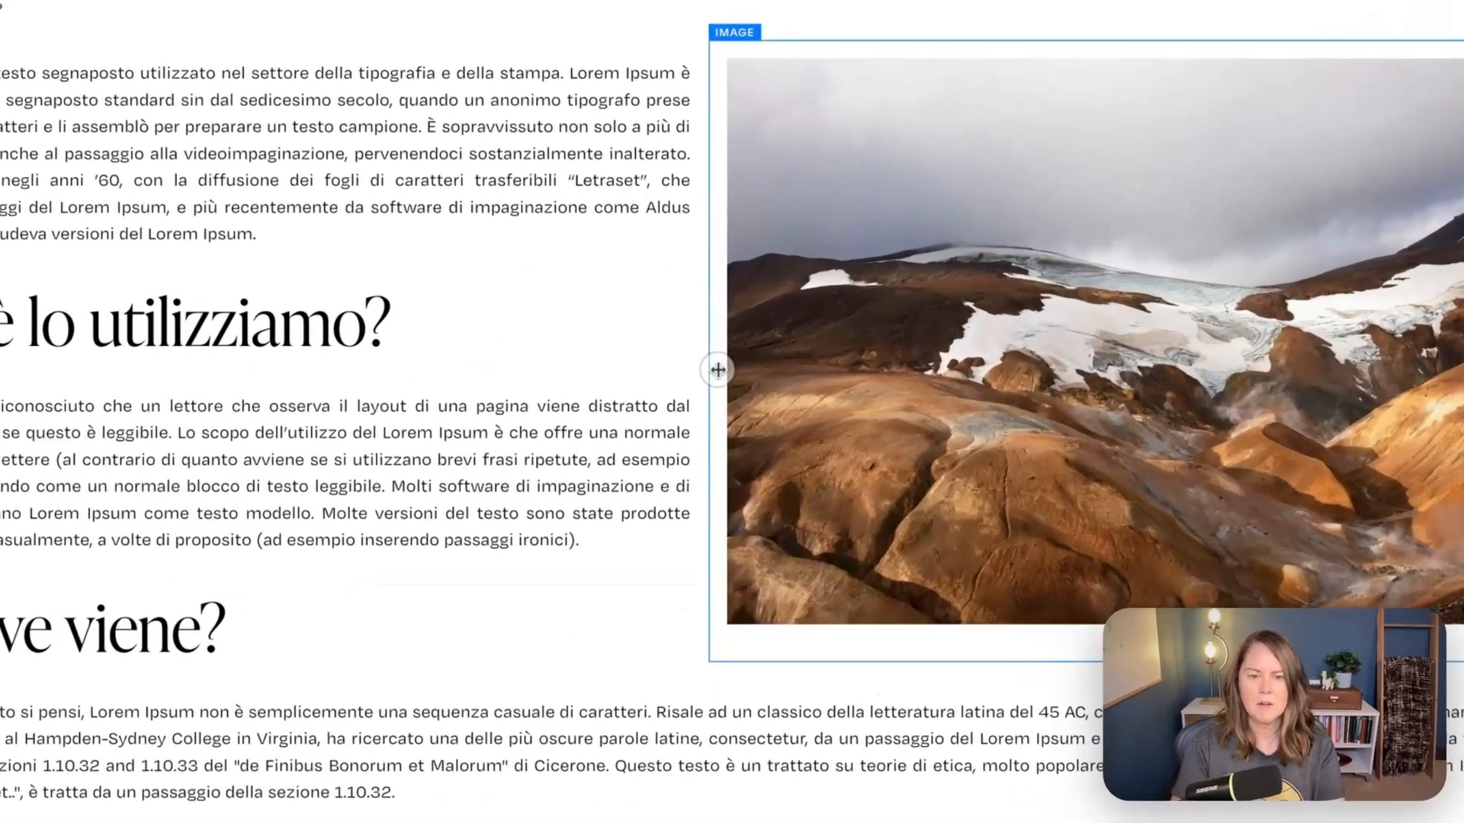
left_click_drag(710, 386, 848, 383)
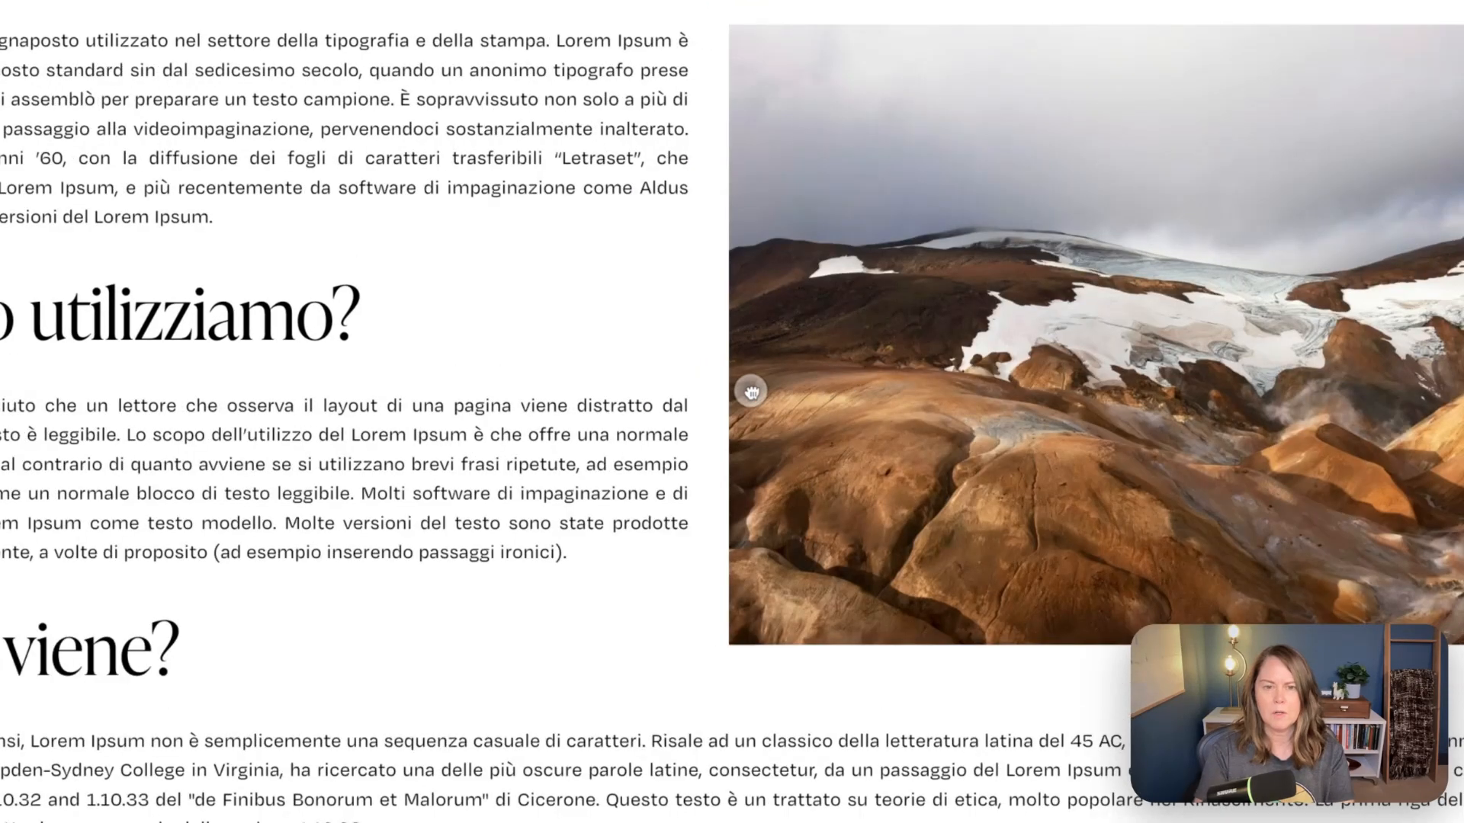
scroll(754, 398, "down", 5)
left_click(349, 423)
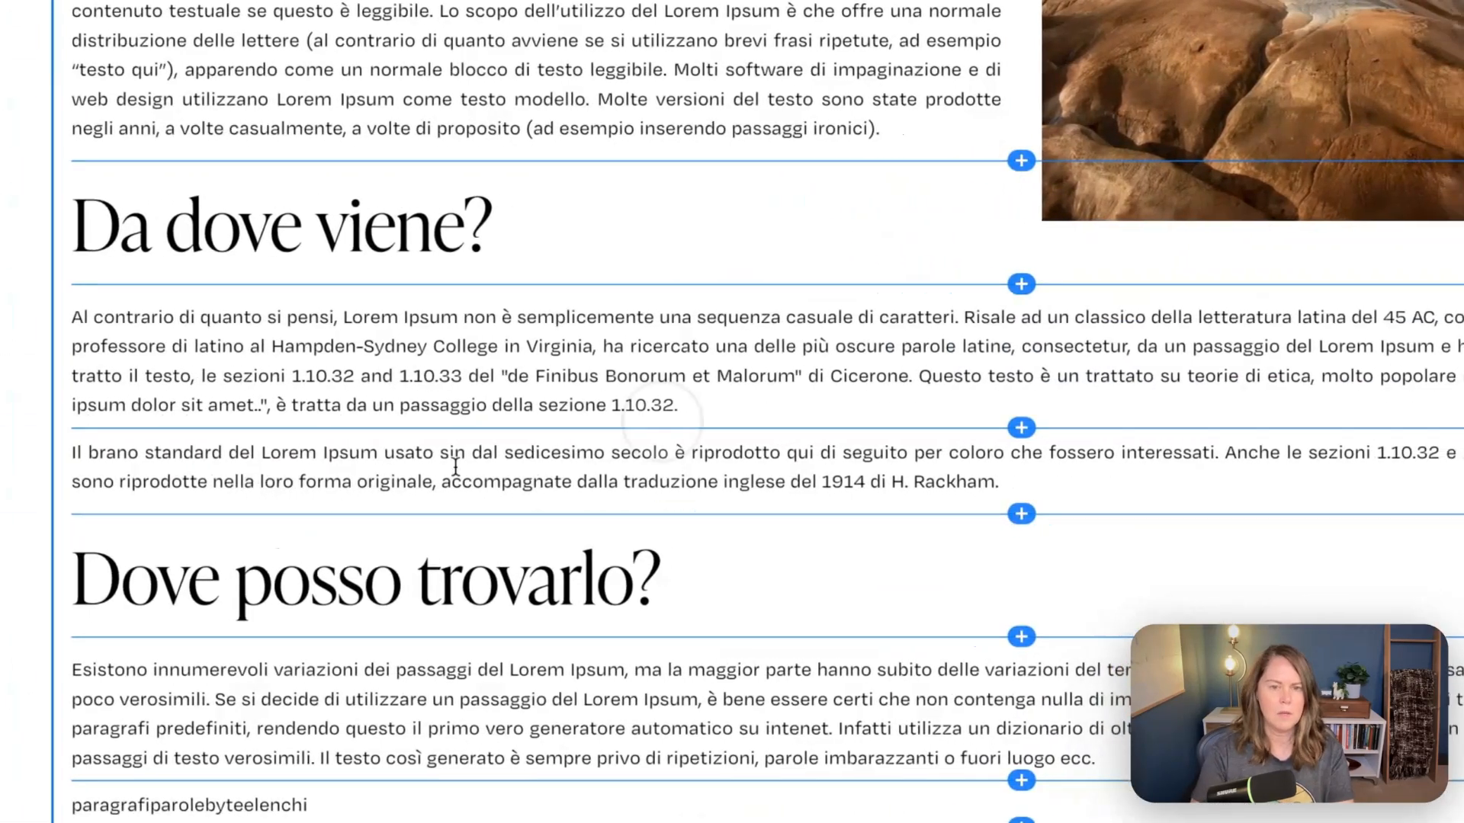
left_click(1223, 122)
left_click_drag(1251, 138, 274, 388)
scroll(856, 556, "up", 3)
scroll(856, 555, "down", 2)
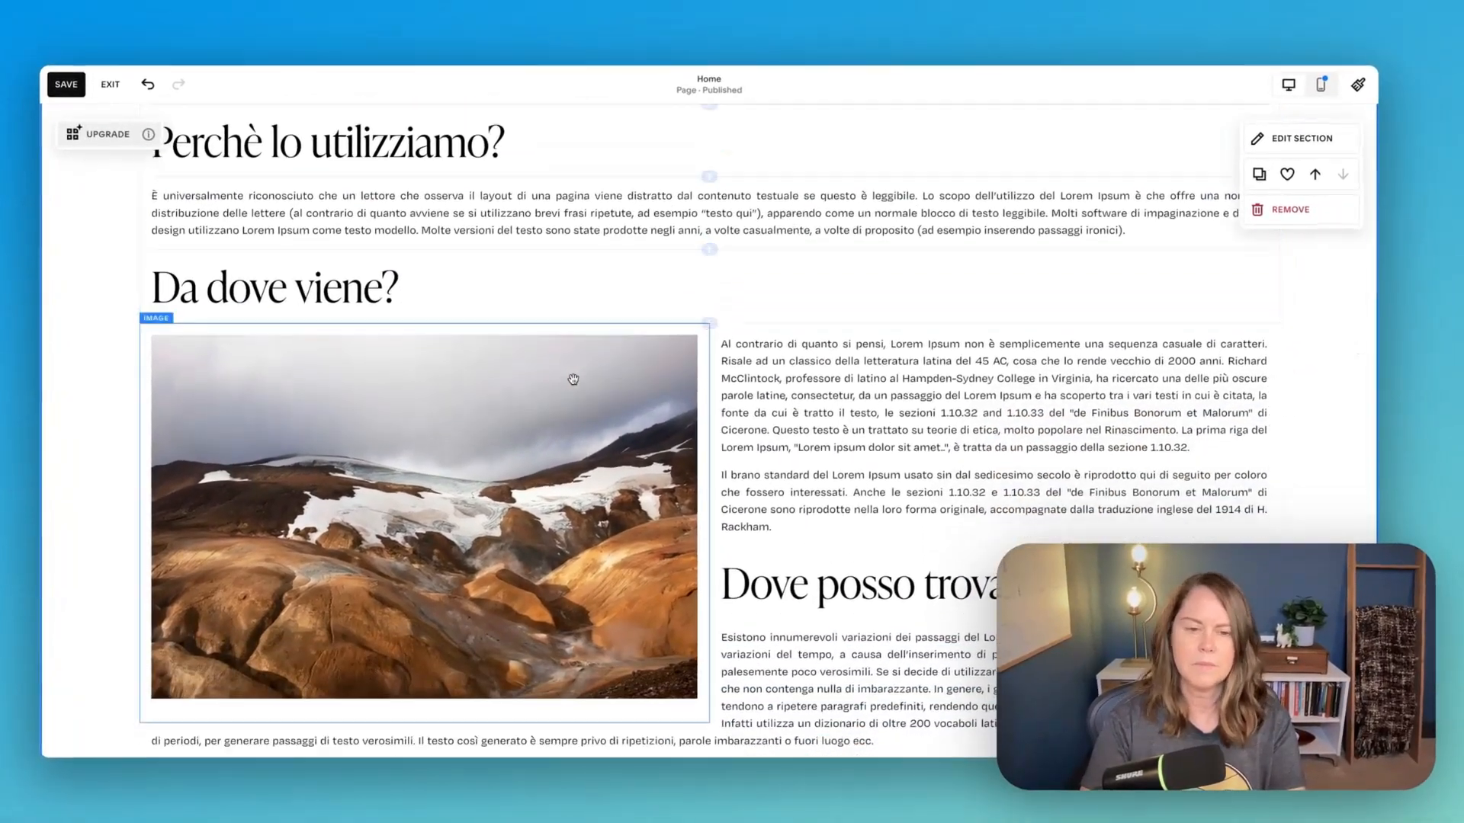
scroll(573, 379, "down", 2)
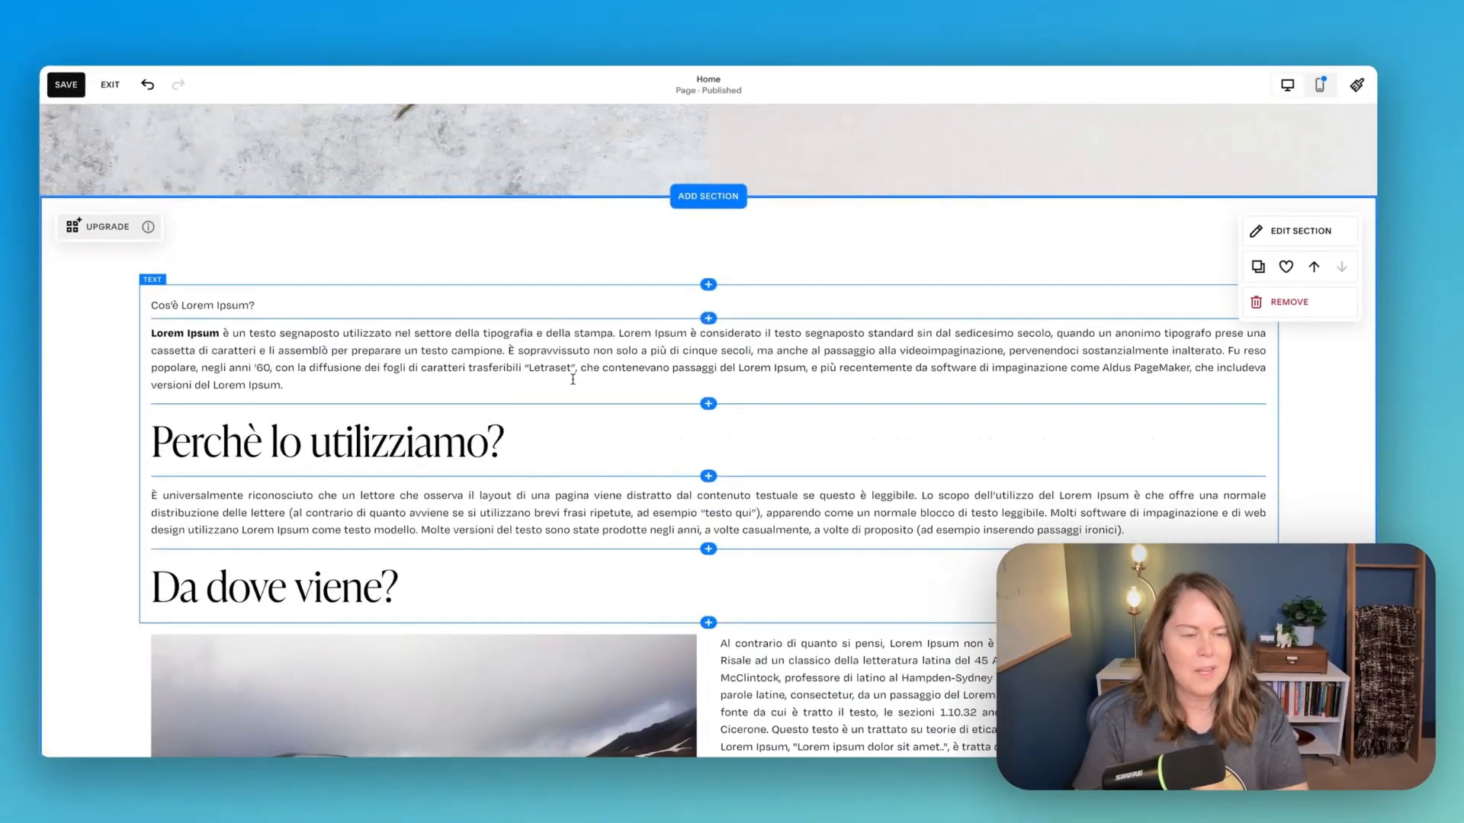
scroll(573, 379, "up", 1)
scroll(572, 379, "down", 2)
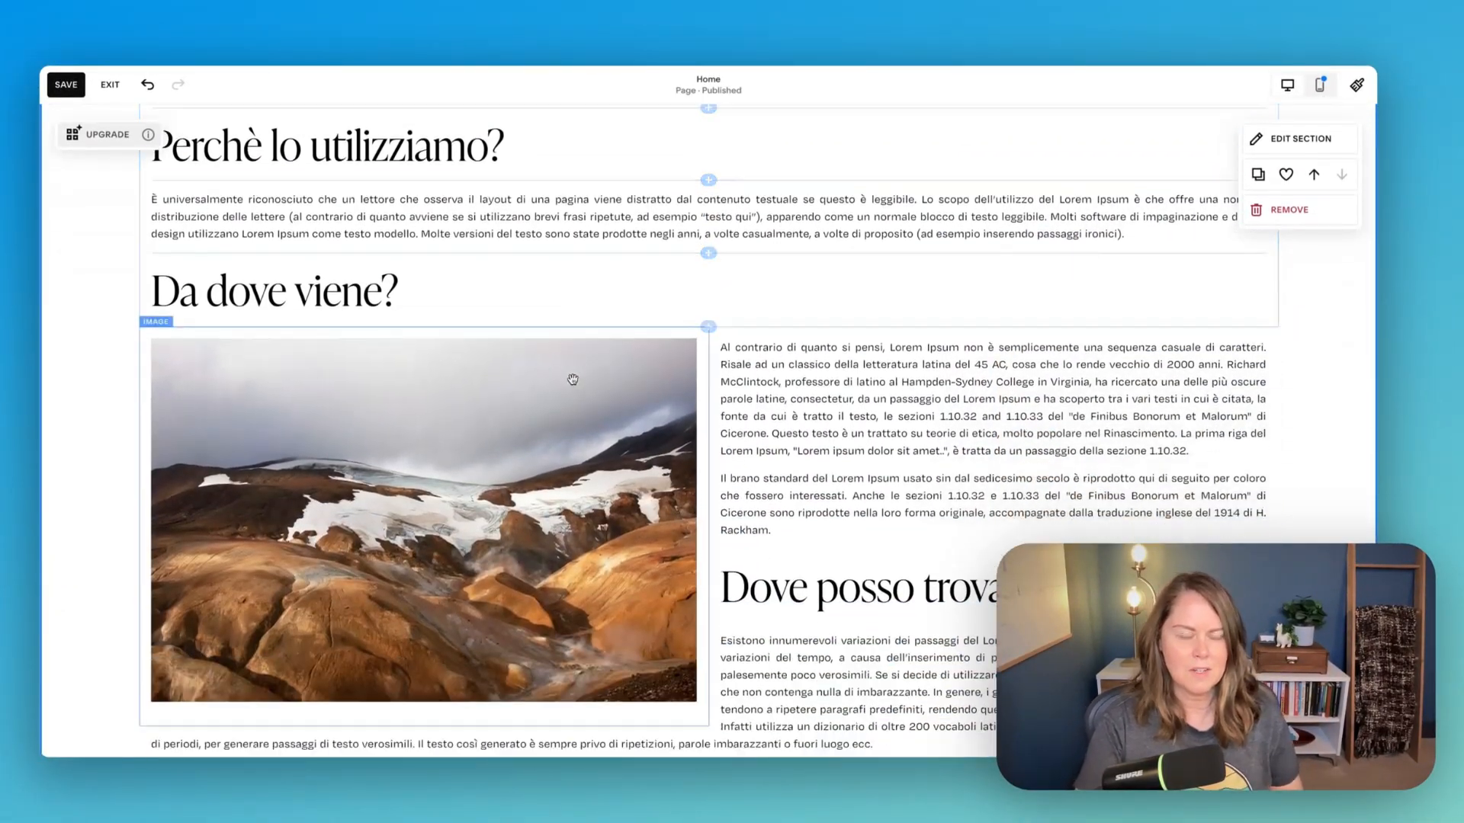
scroll(571, 384, "down", 3)
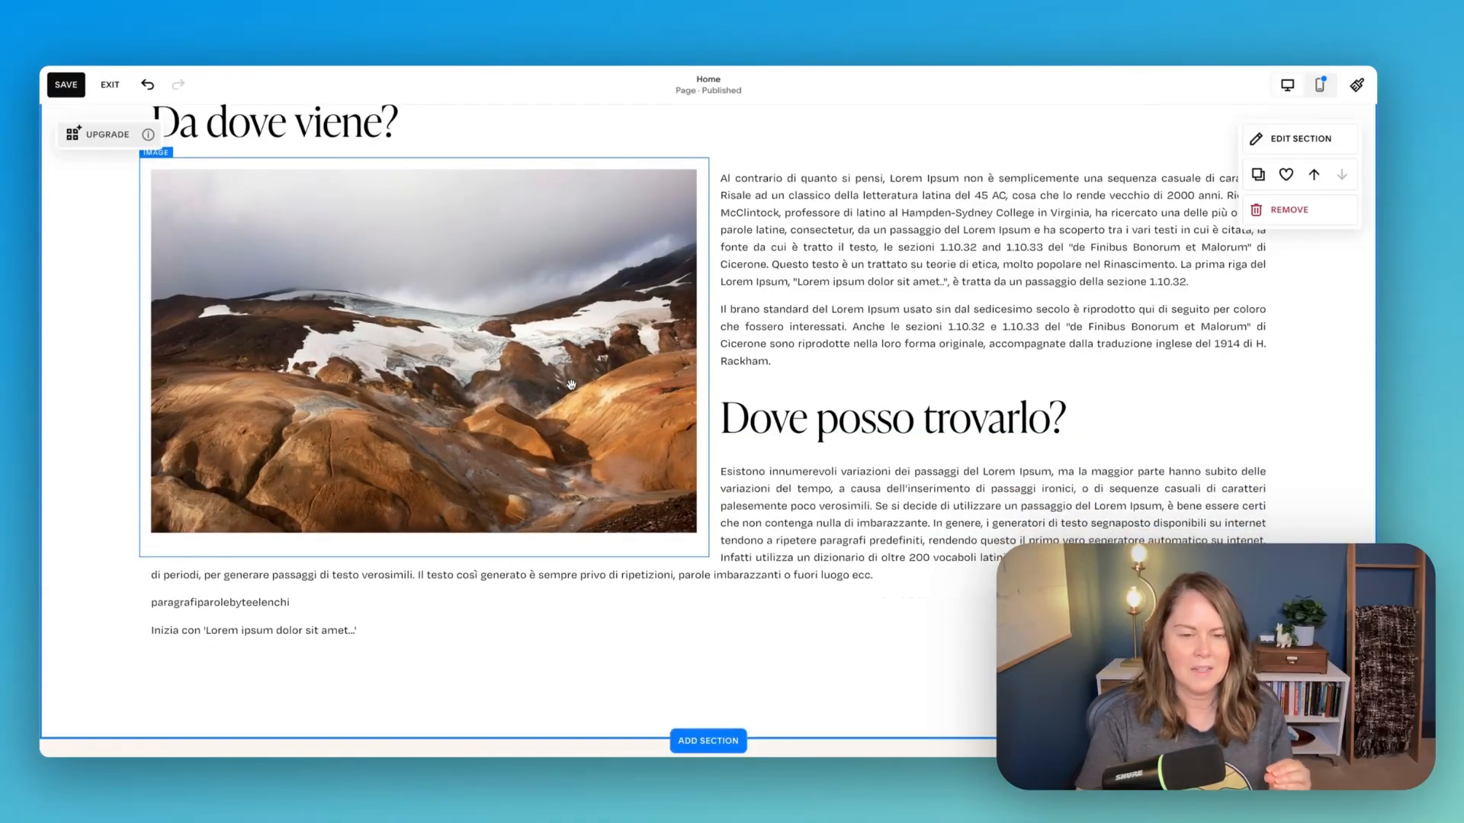
- Add a blank Fluid Engine section below the Arrangements, Gifts and Weddings row and insert a code block in it
scroll(571, 384, "up", 20)
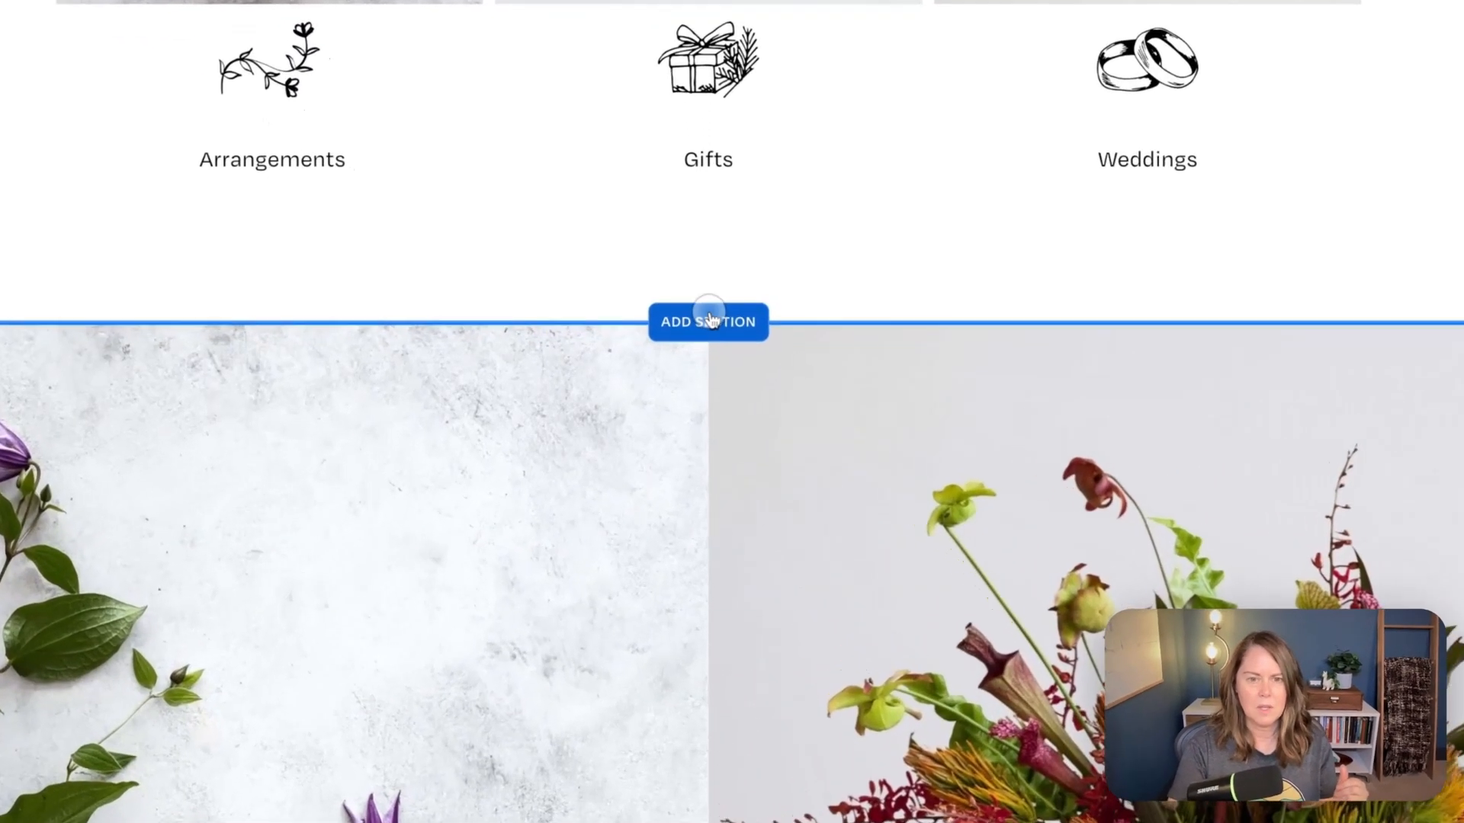
left_click(703, 355)
scroll(405, 412, "down", 5)
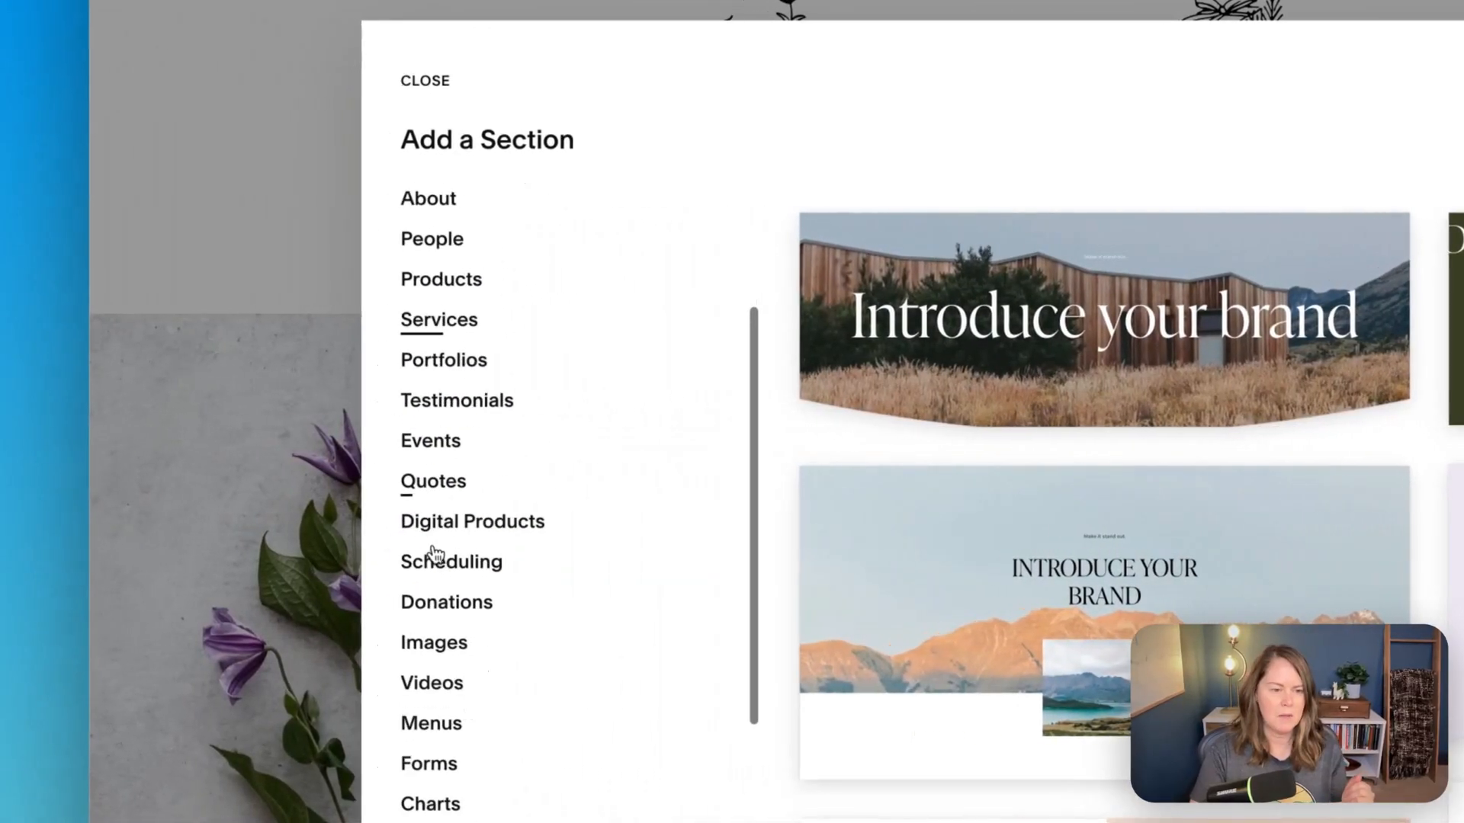
scroll(362, 553, "up", 5)
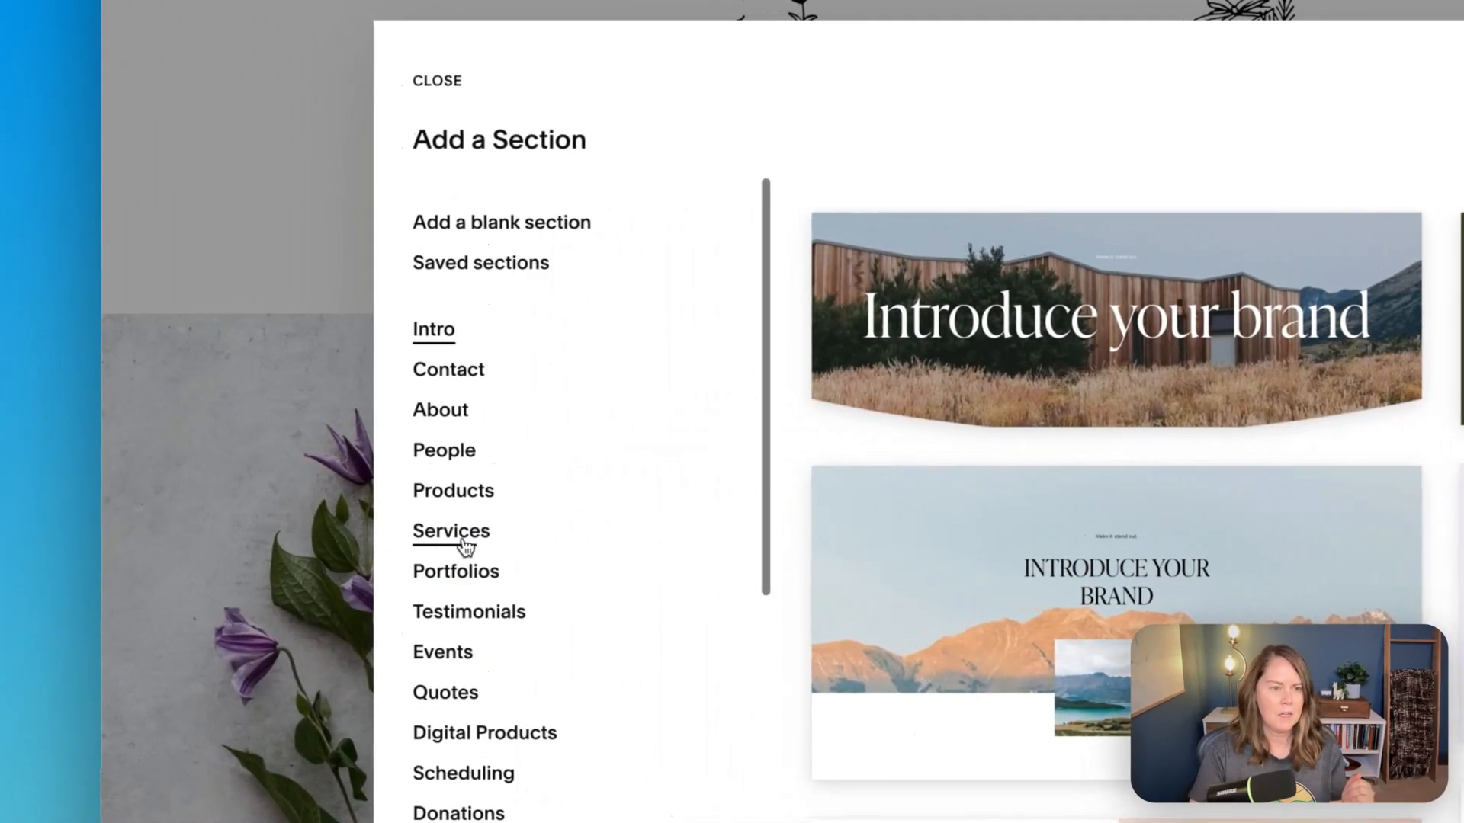
left_click(473, 220)
left_click(1143, 377)
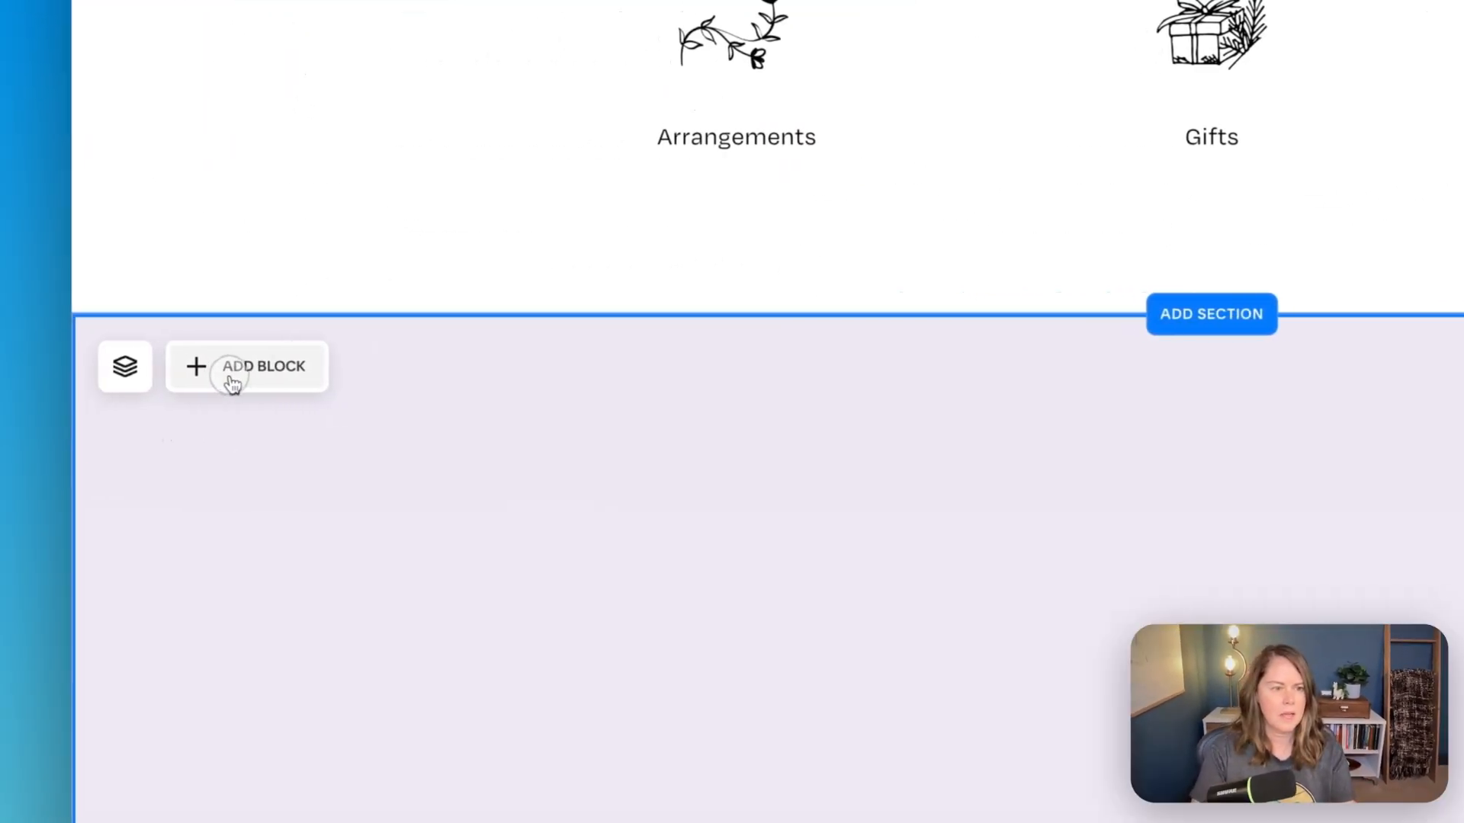
left_click(231, 374)
left_click(279, 763)
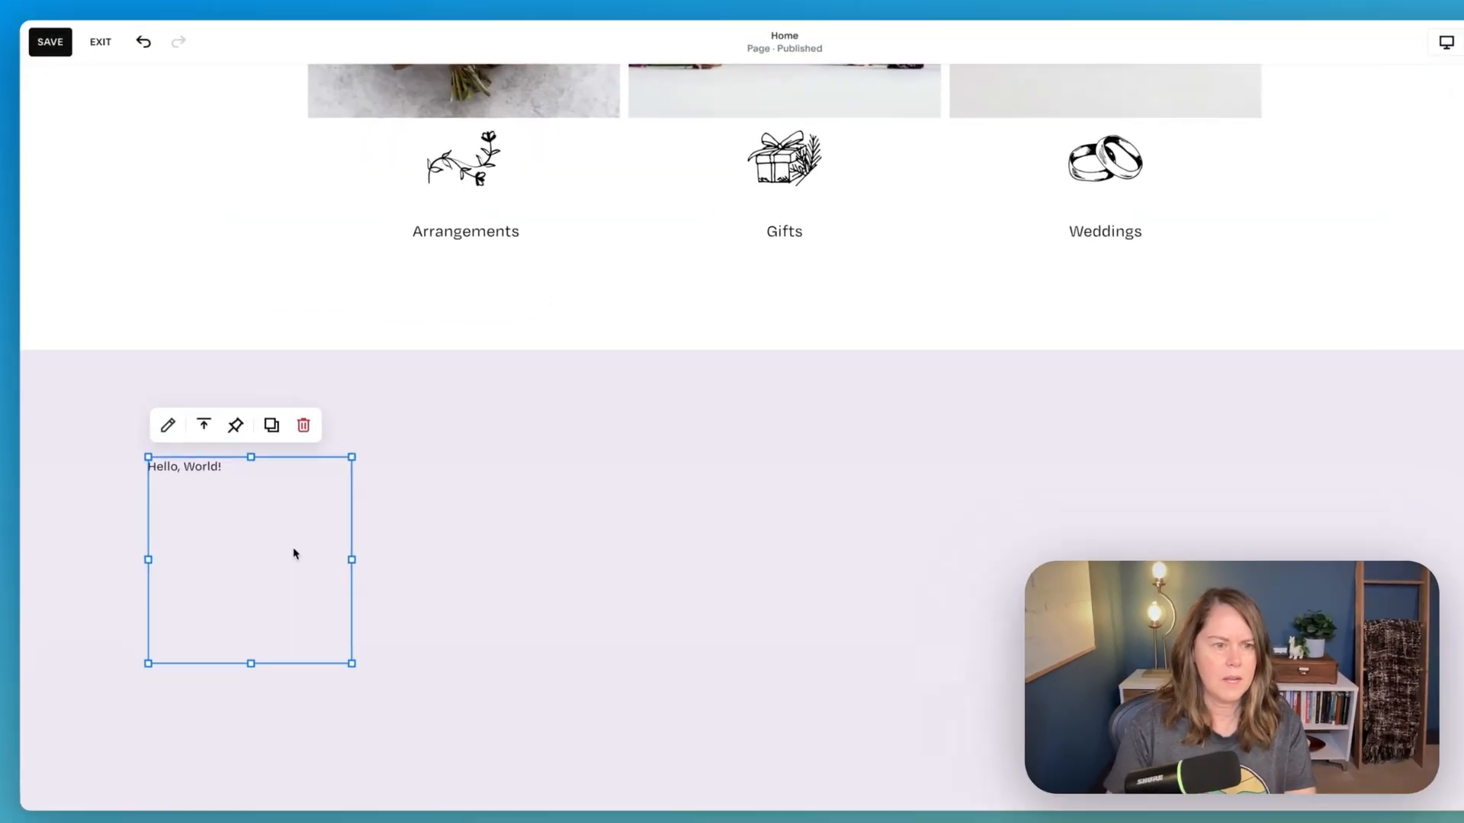
- Replace the code block's Hello World content with the copied script snippet for displaying today's date
double_click(198, 521)
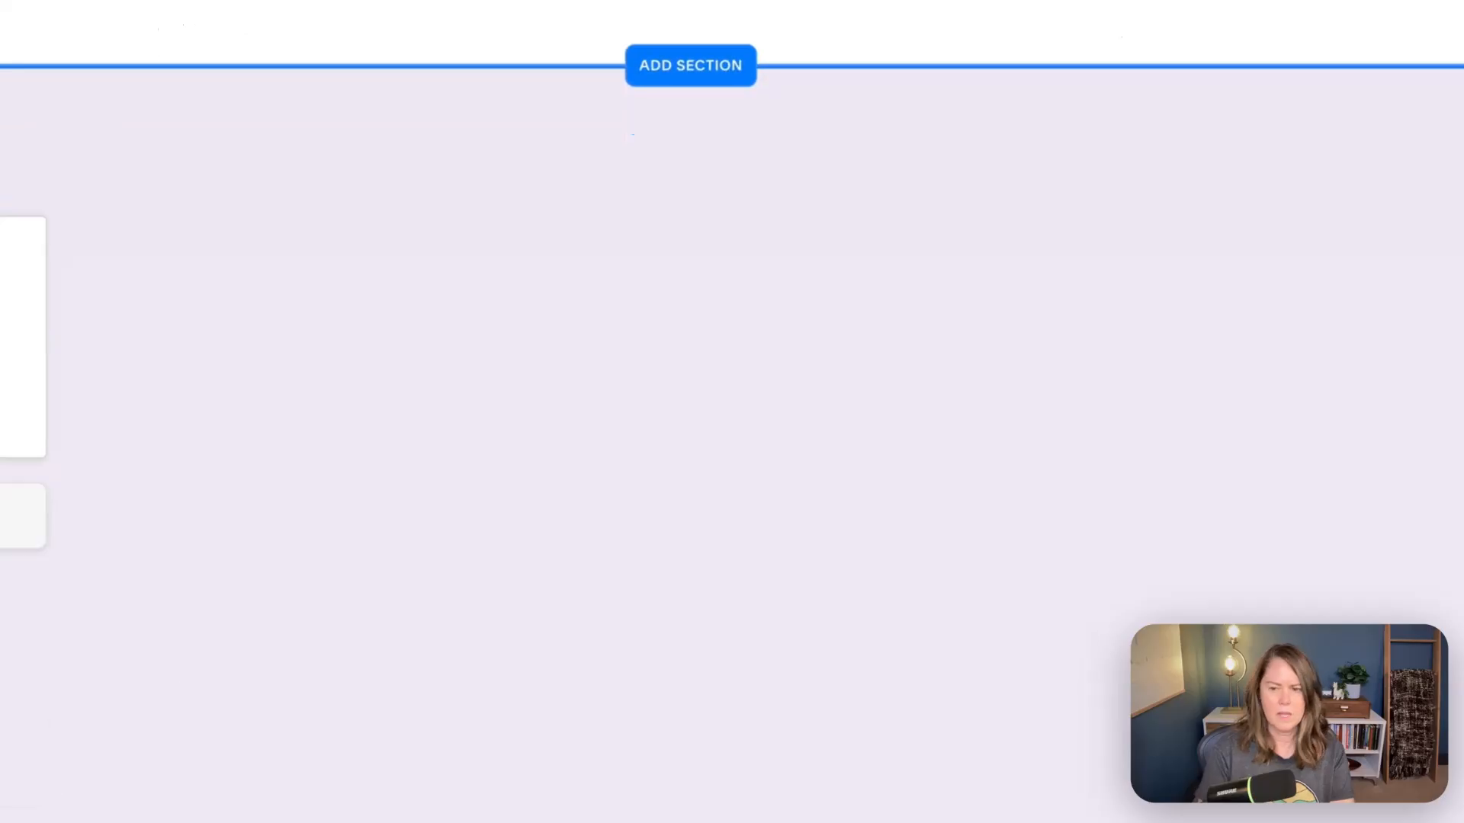
left_click_drag(1216, 709, 995, 262)
left_click(187, 476)
left_click_drag(226, 605, 217, 381)
left_click(588, 442)
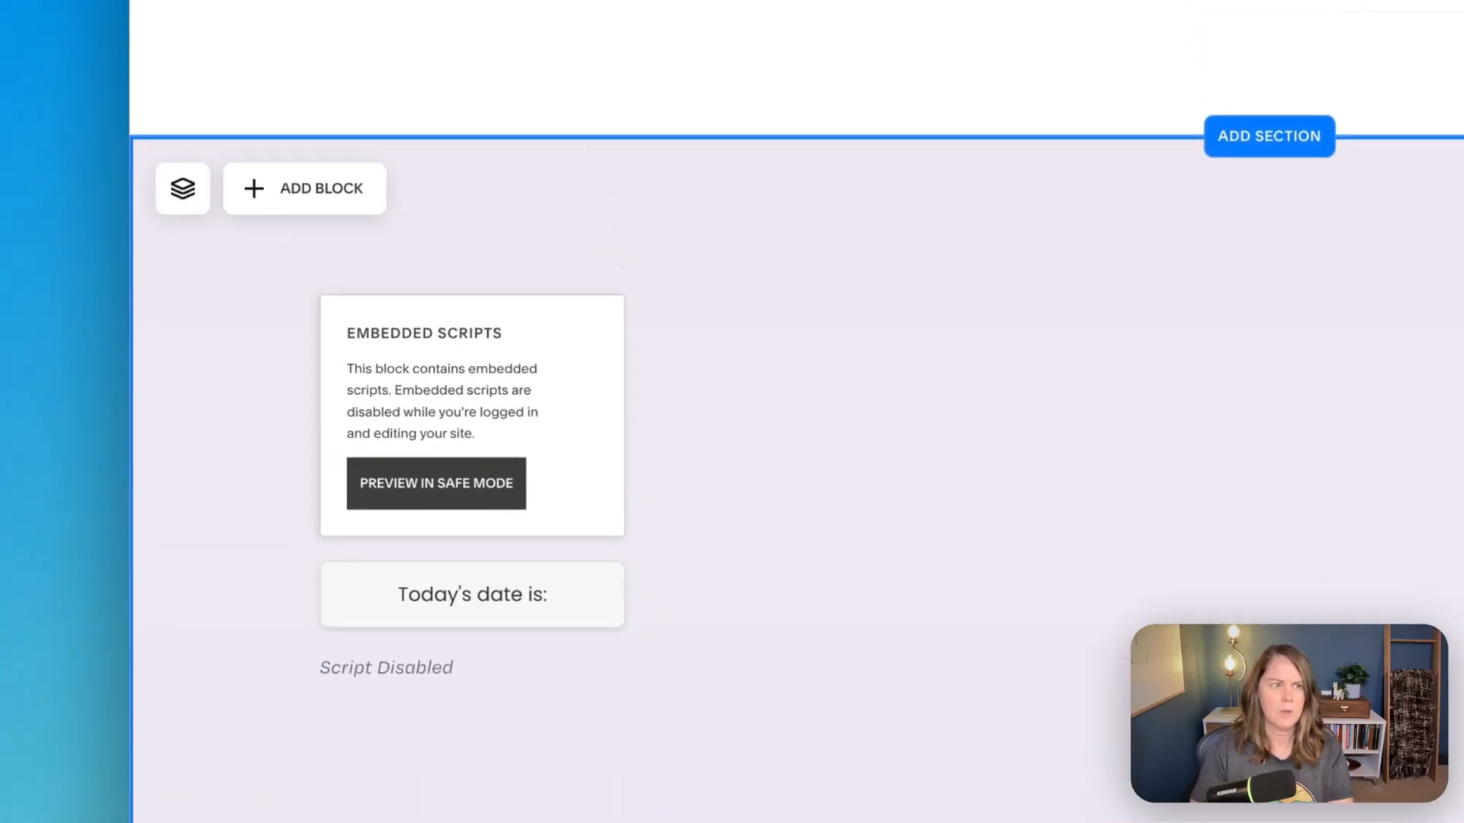
- Save the page, exit editing, and check how the date code block renders in the Fluid Engine section
left_click(194, 94)
left_click(267, 128)
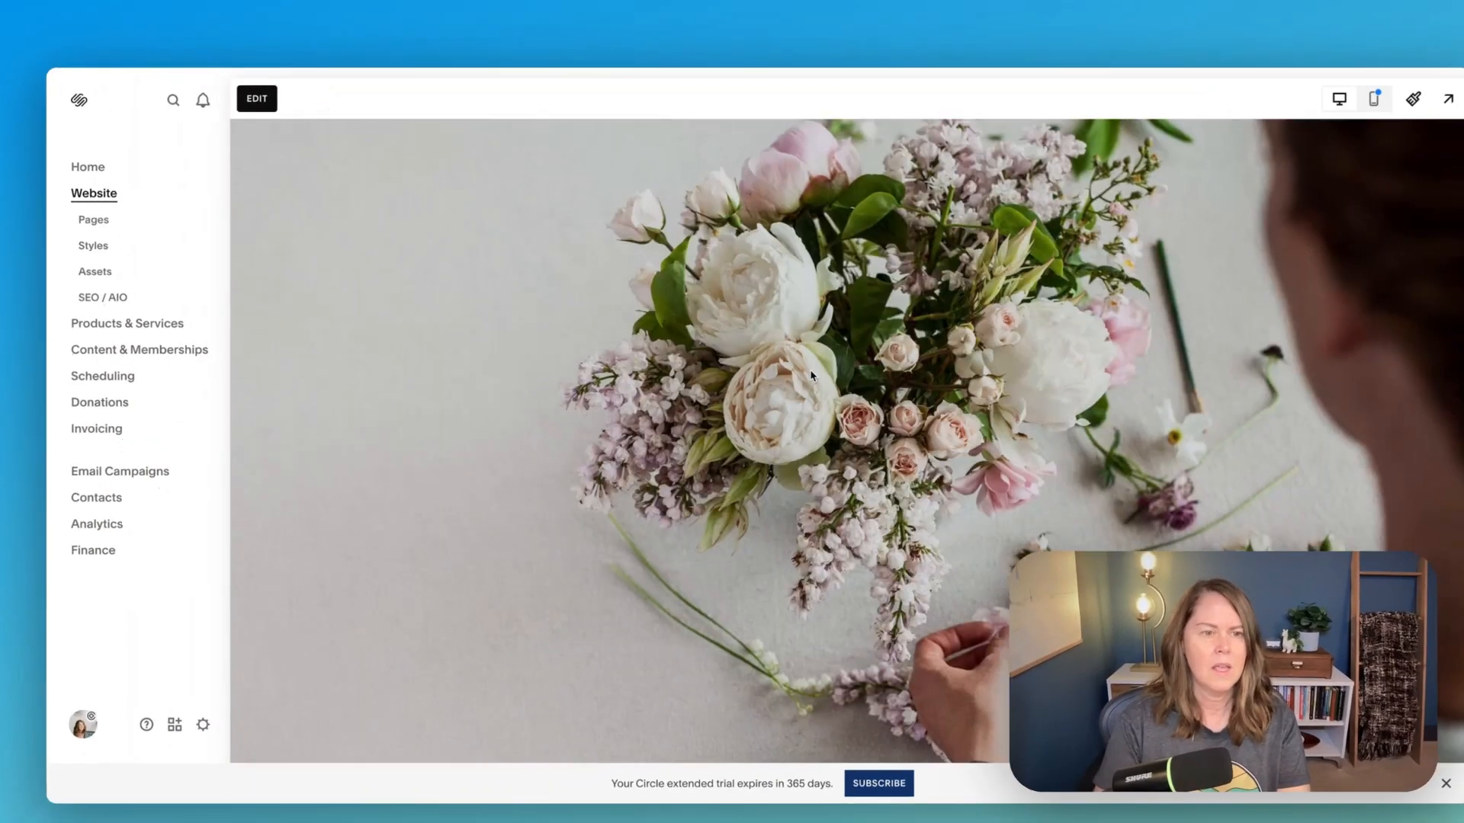
scroll(758, 356, "down", 10)
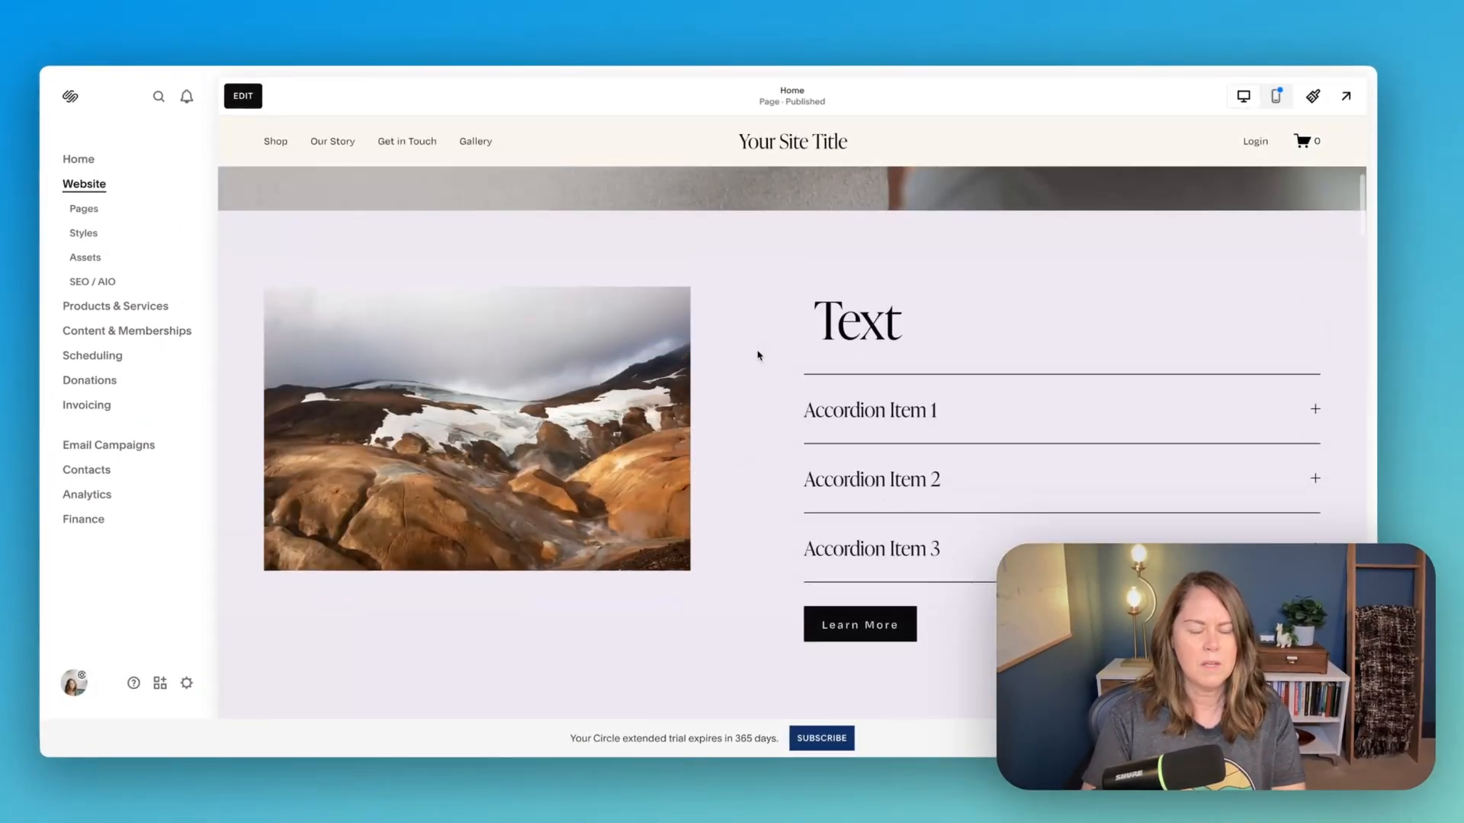
scroll(757, 355, "down", 10)
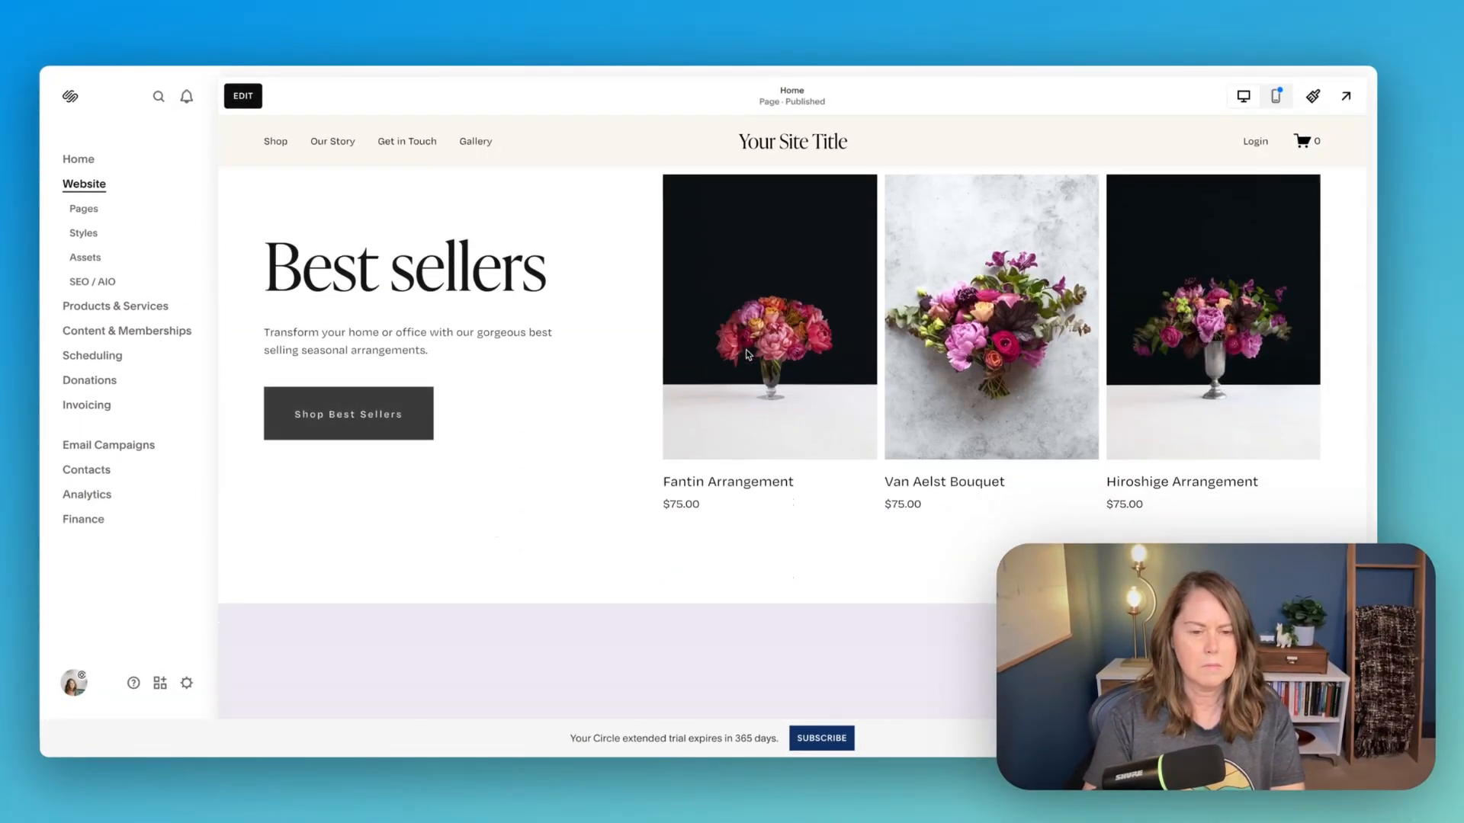
scroll(745, 353, "down", 10)
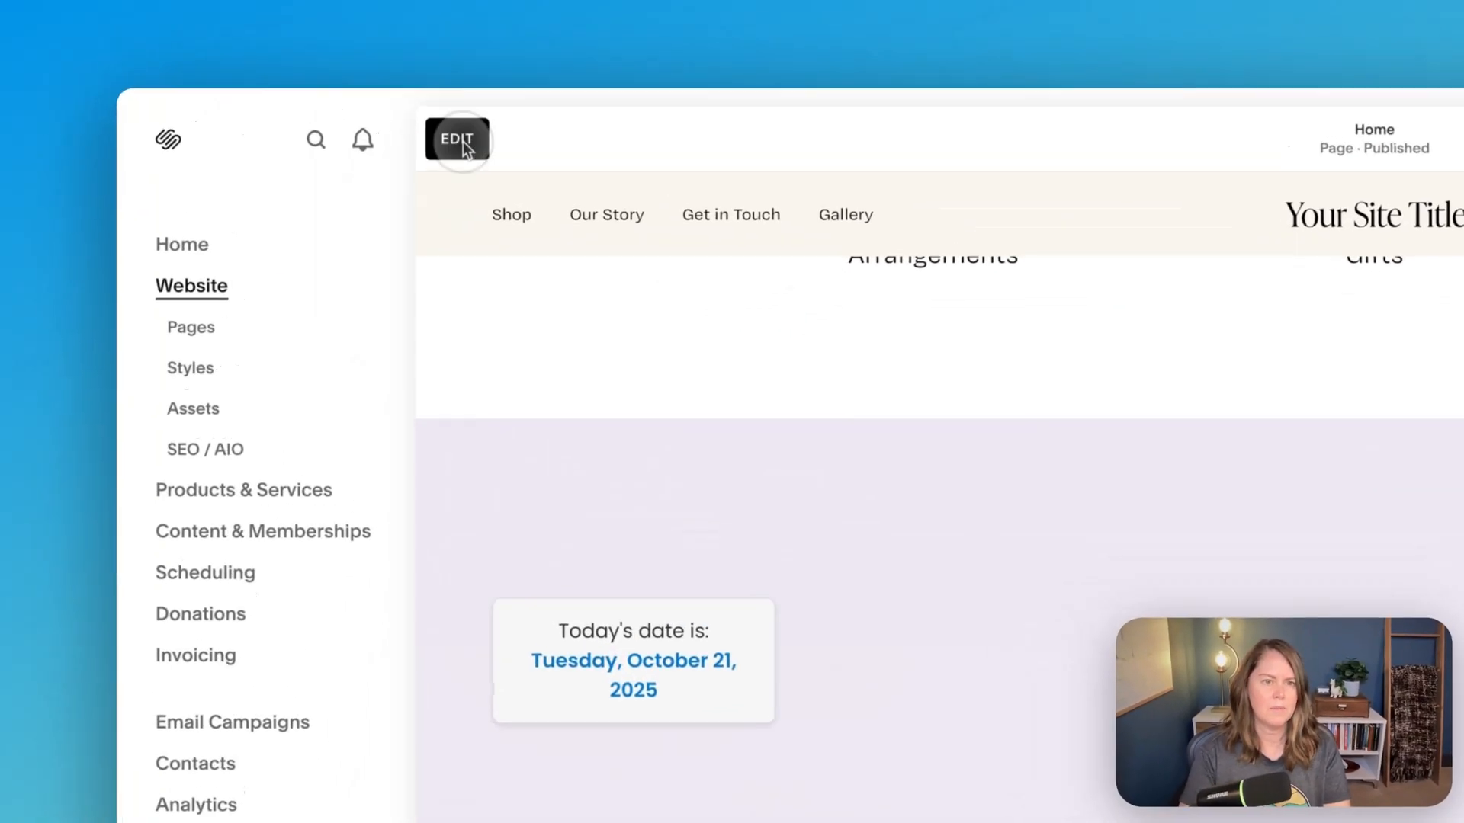
- Reopen the page for editing and add a blank Classic Editor section above the Fluid Engine section with the date code block
left_click(359, 81)
scroll(1050, 623, "down", 3)
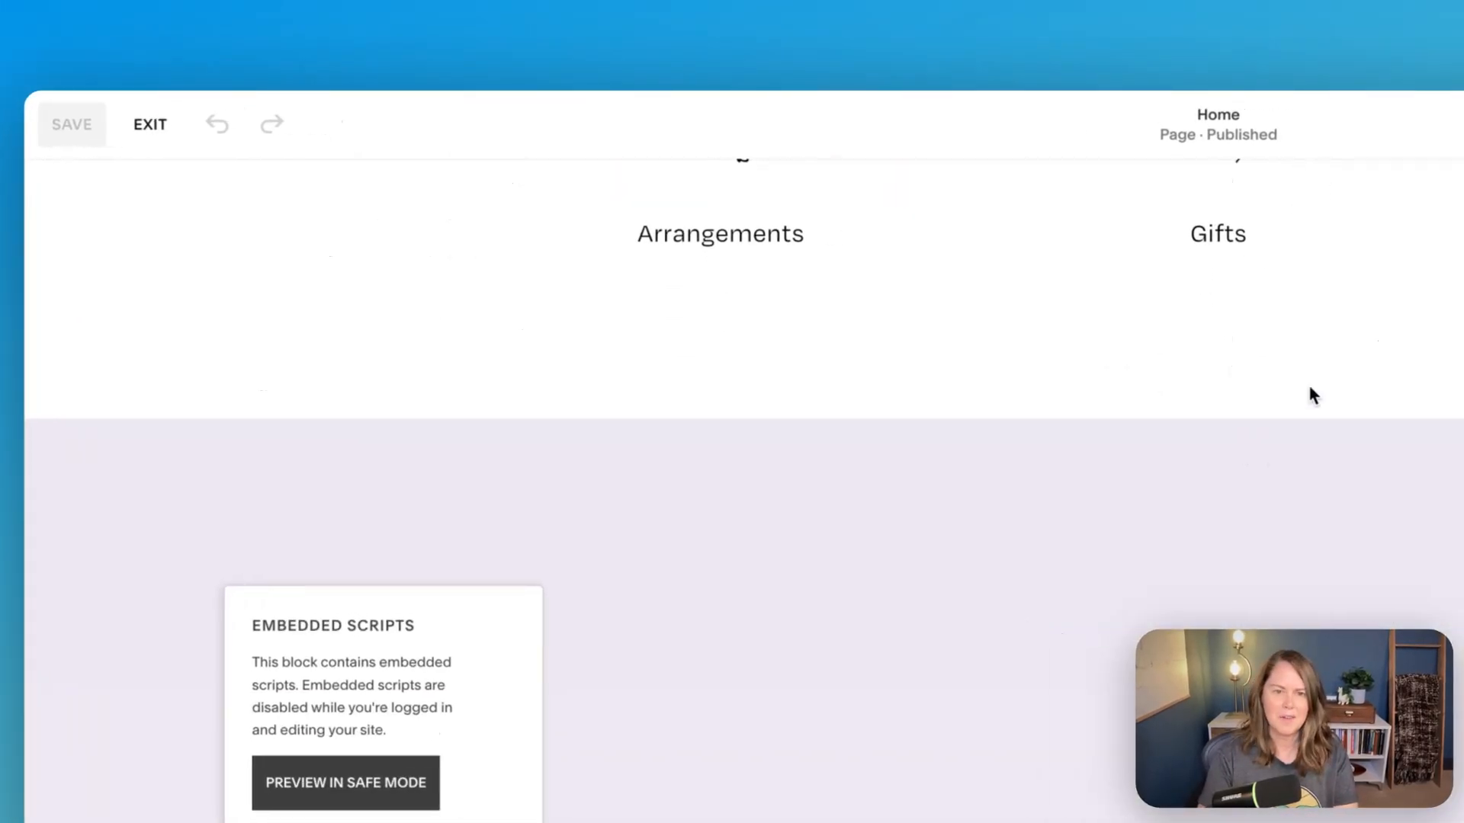
left_click(1401, 360)
left_click(1276, 418)
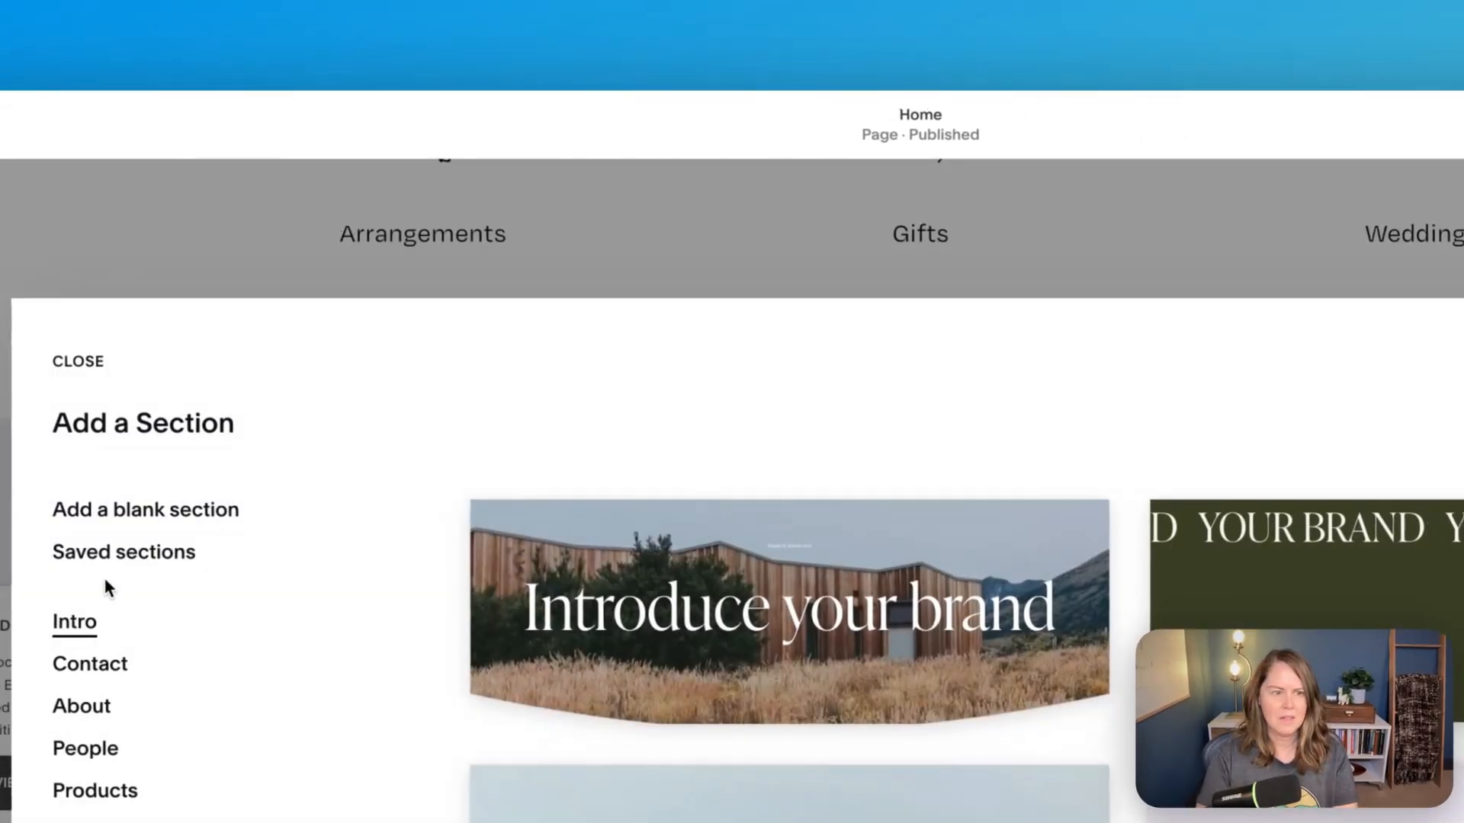
scroll(105, 587, "down", 5)
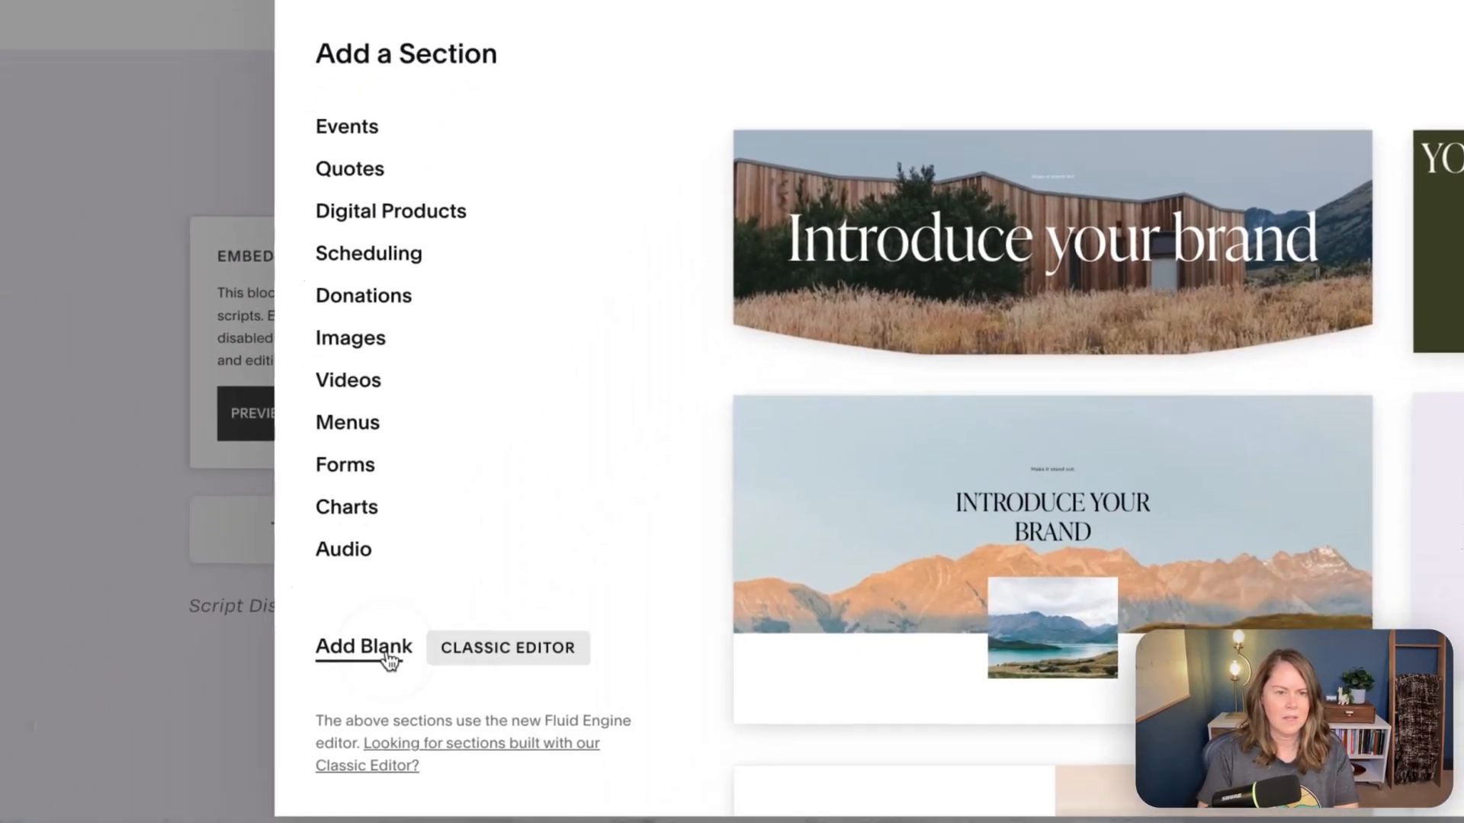
left_click(338, 649)
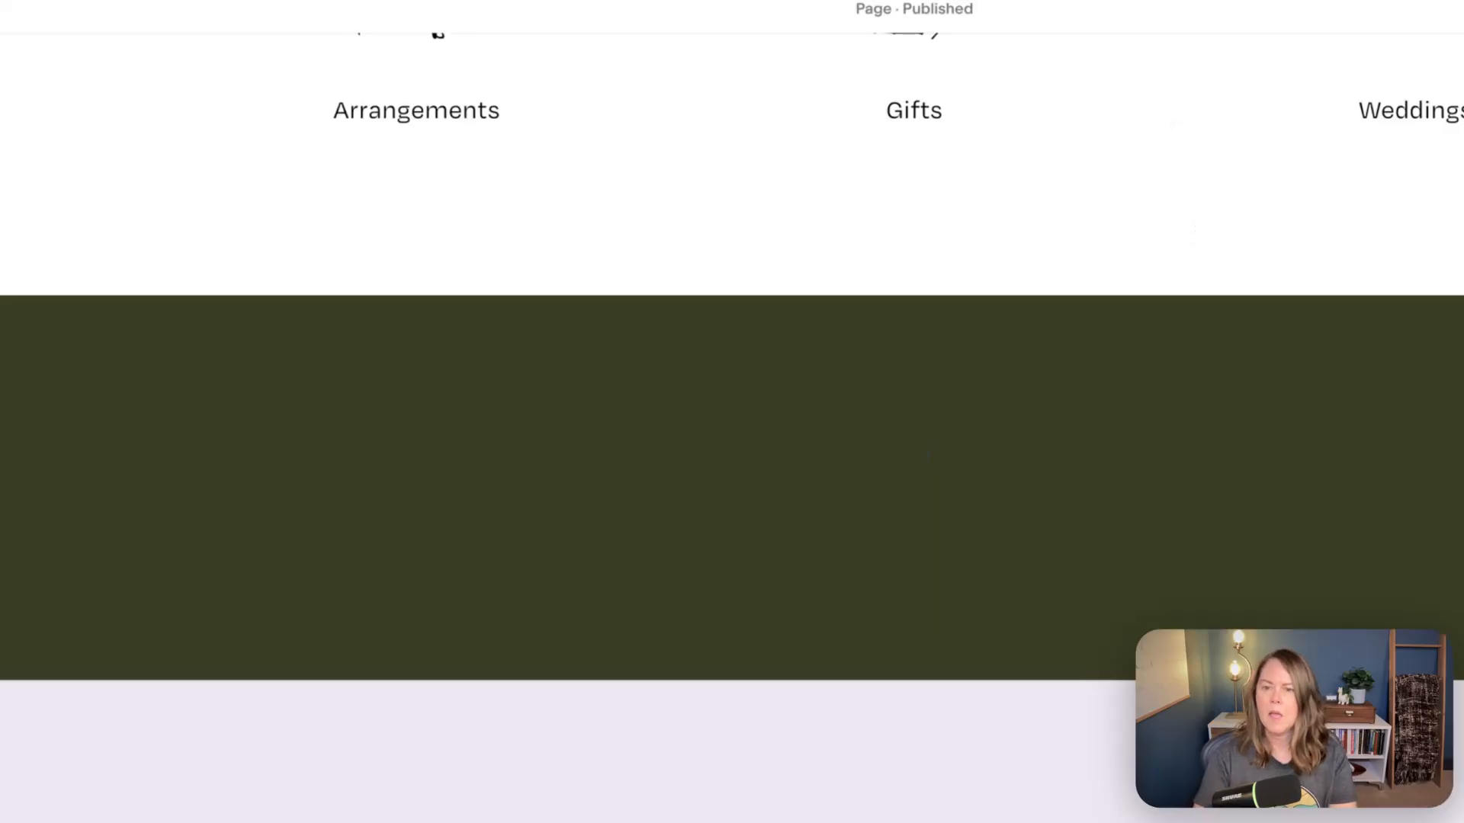
- Insert a code block in the new Classic Editor section and replace its Hello World content with the same date script snippet
left_click(1320, 617)
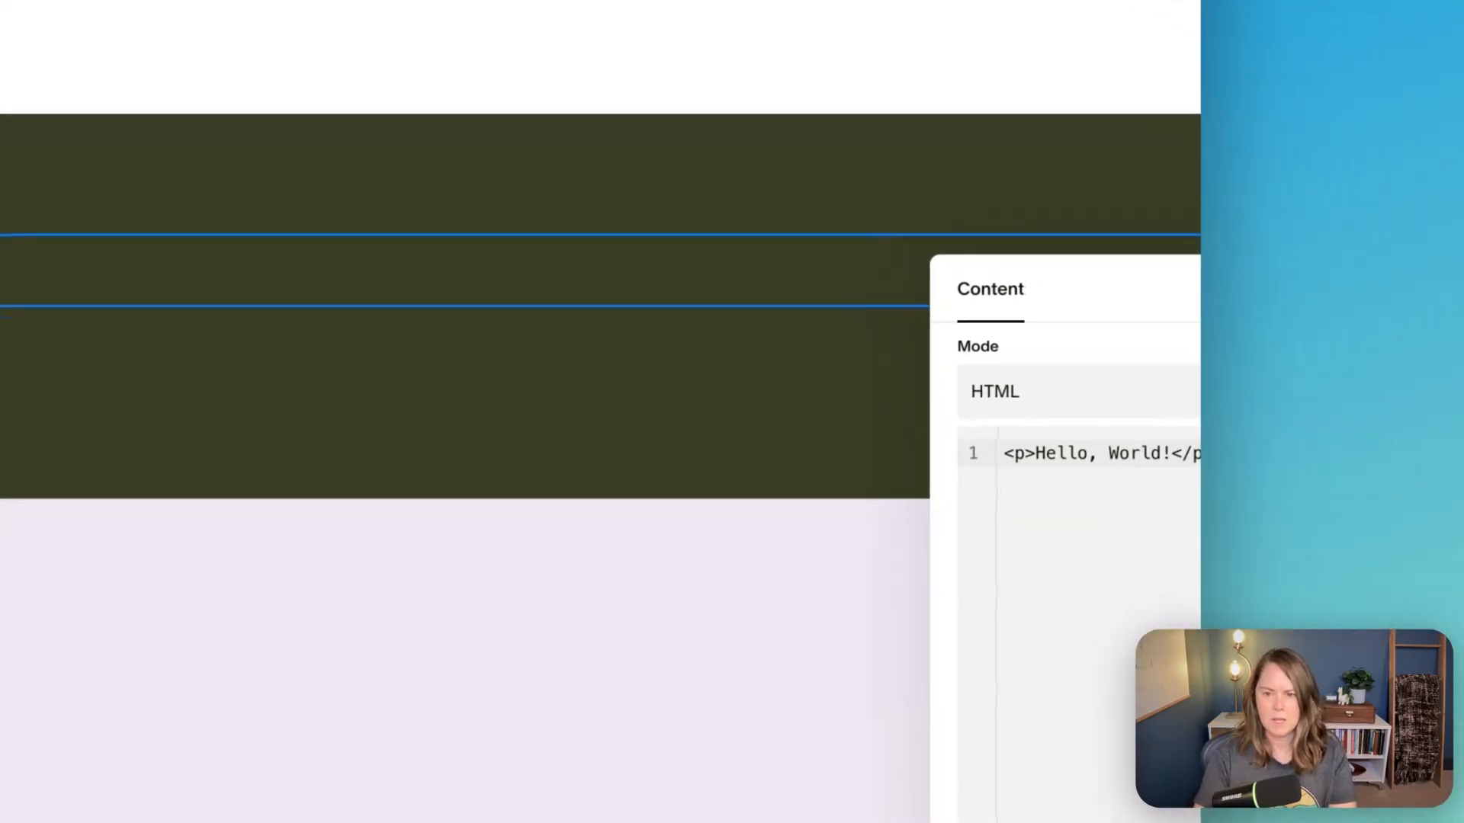
key("super+a")
key("super+v")
left_click(375, 381)
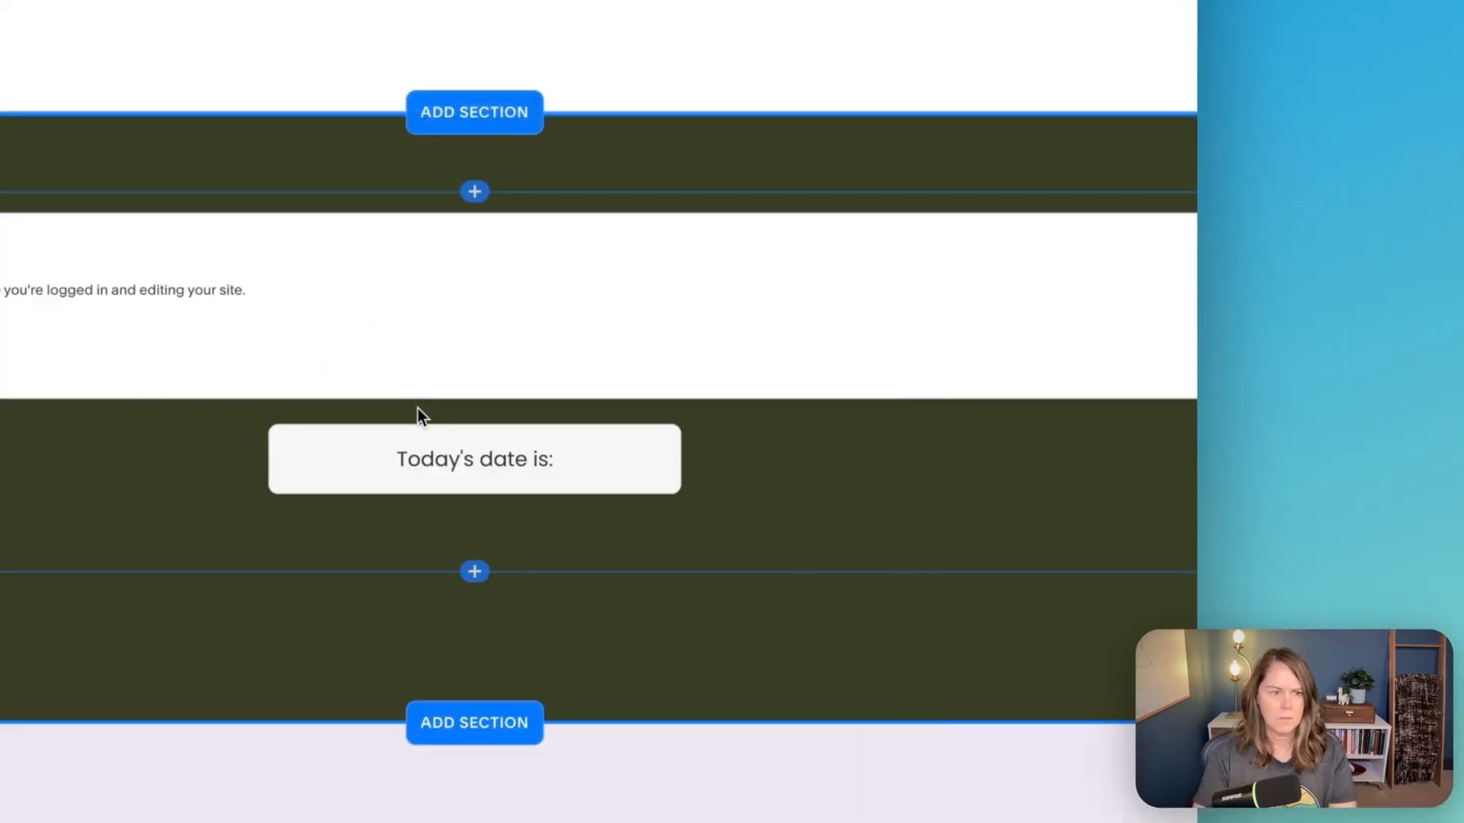
- Remove the empty text block below the date code block and reduce the Classic Editor section's height
left_click(239, 618)
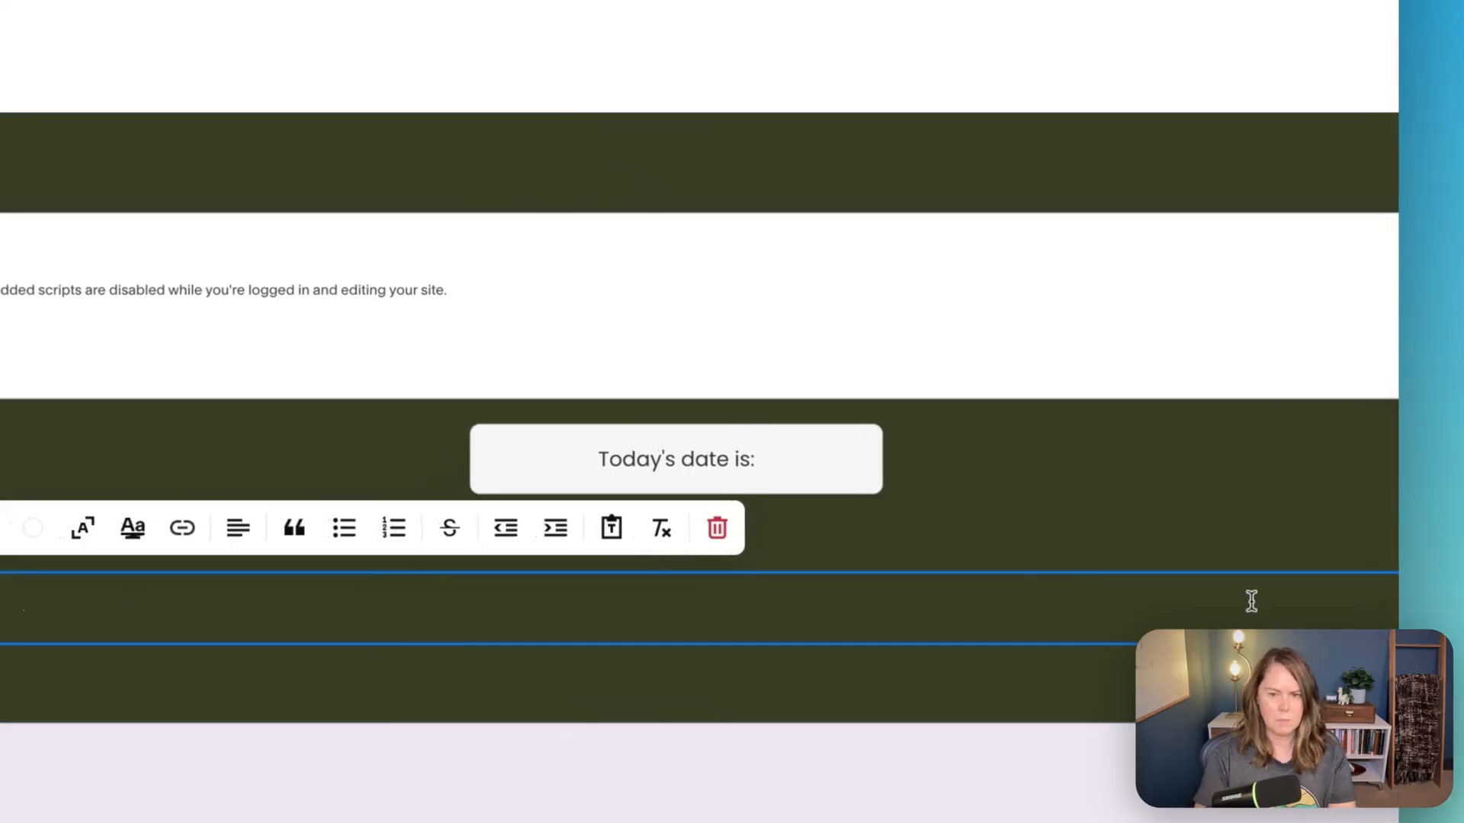
left_click(720, 529)
left_click(835, 483)
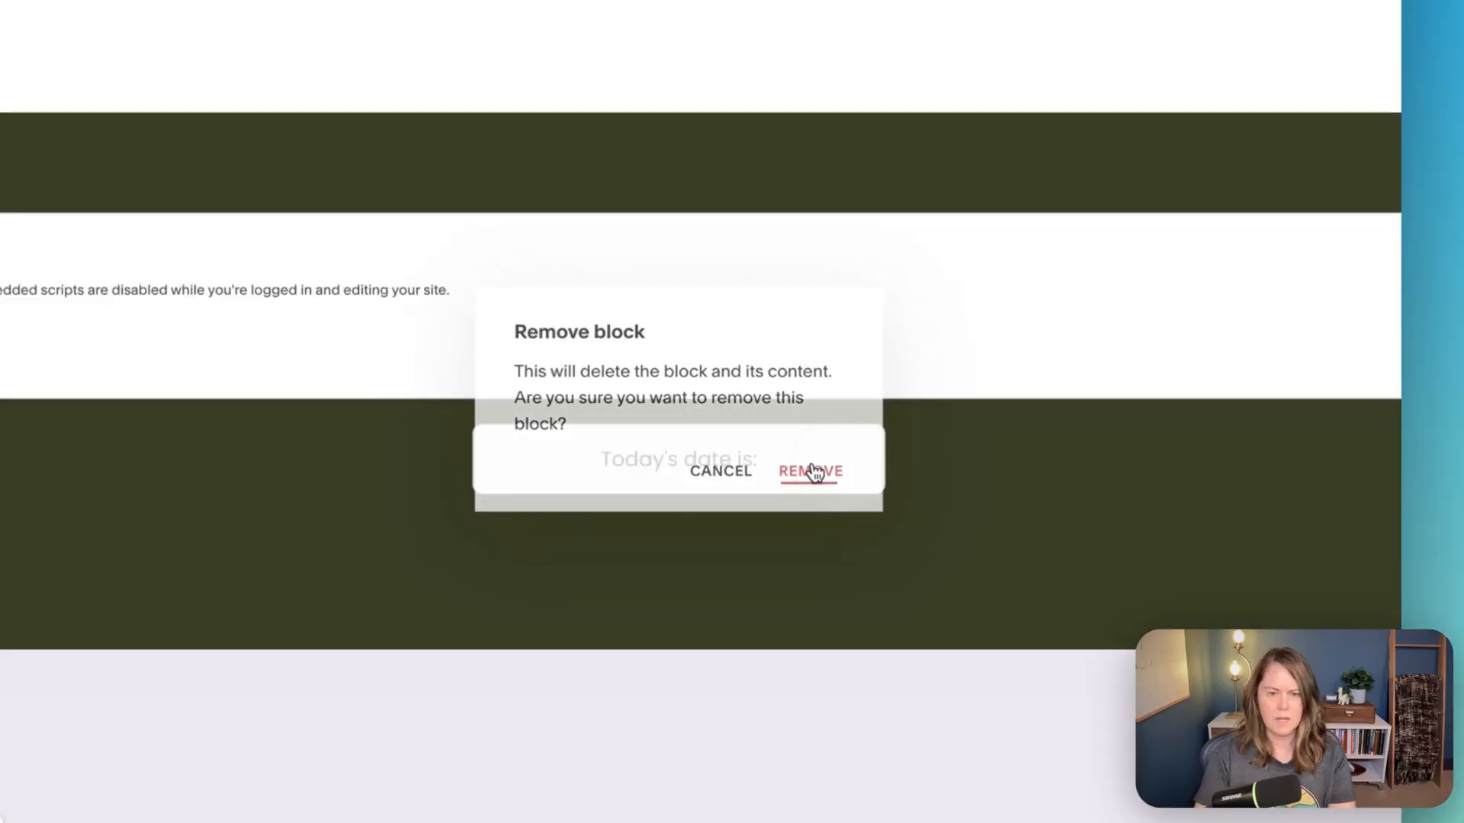
scroll(847, 434, "down", 2)
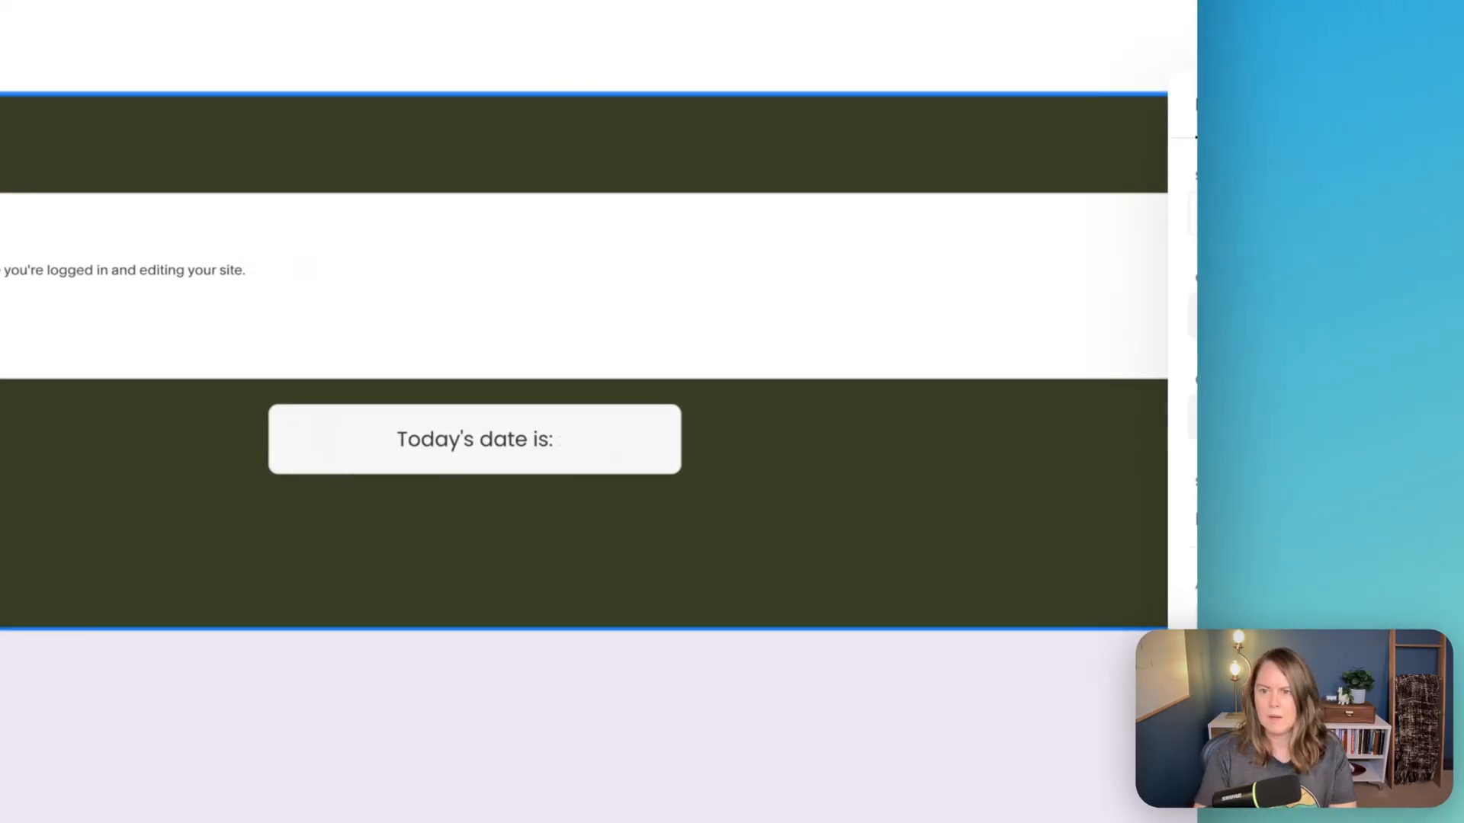
scroll(583, 384, "down", 1)
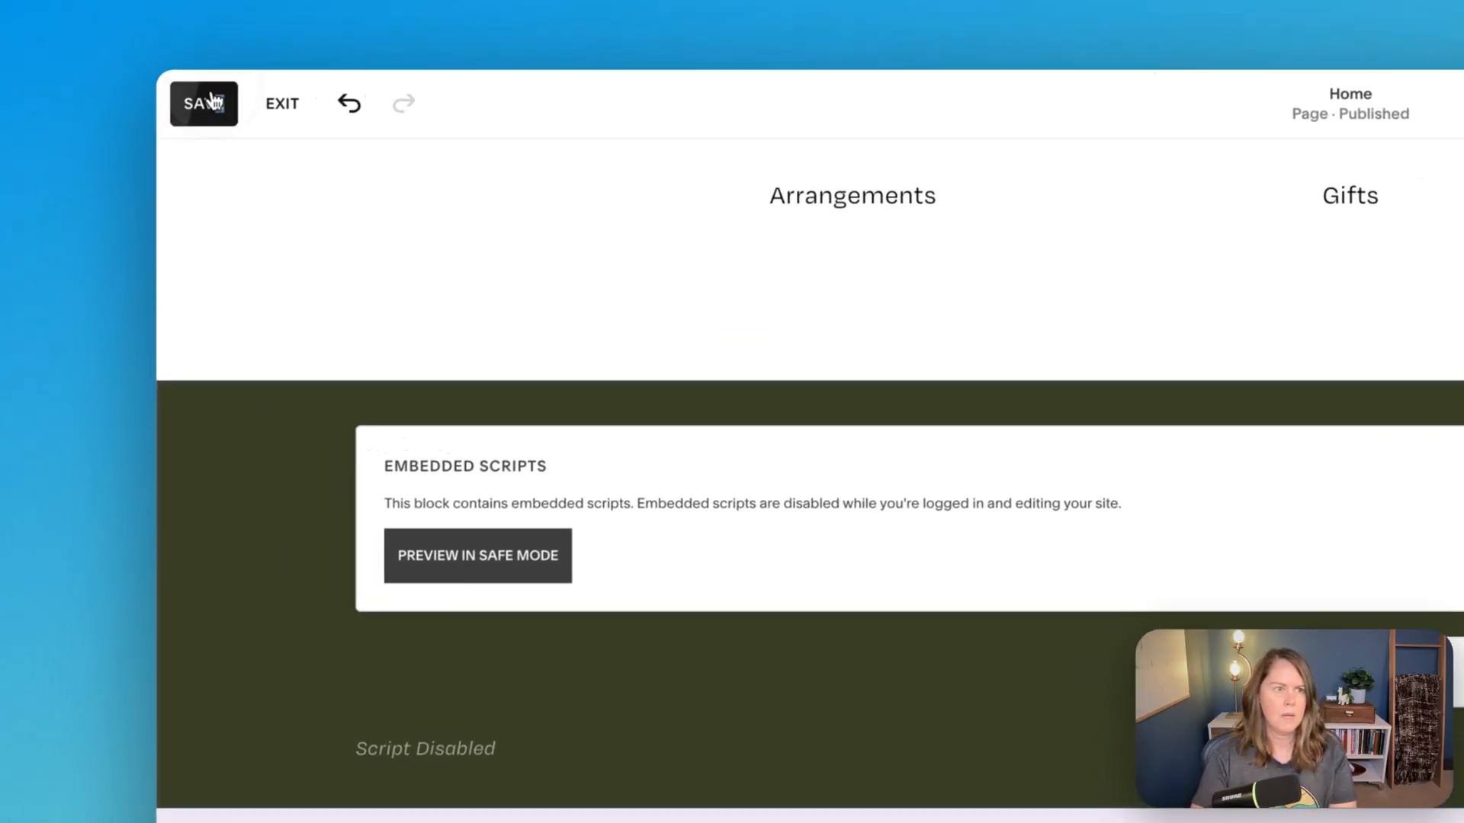
- Save the page, exit editing, and compare how the date code renders in the Classic Editor and Fluid Engine sections
left_click(215, 105)
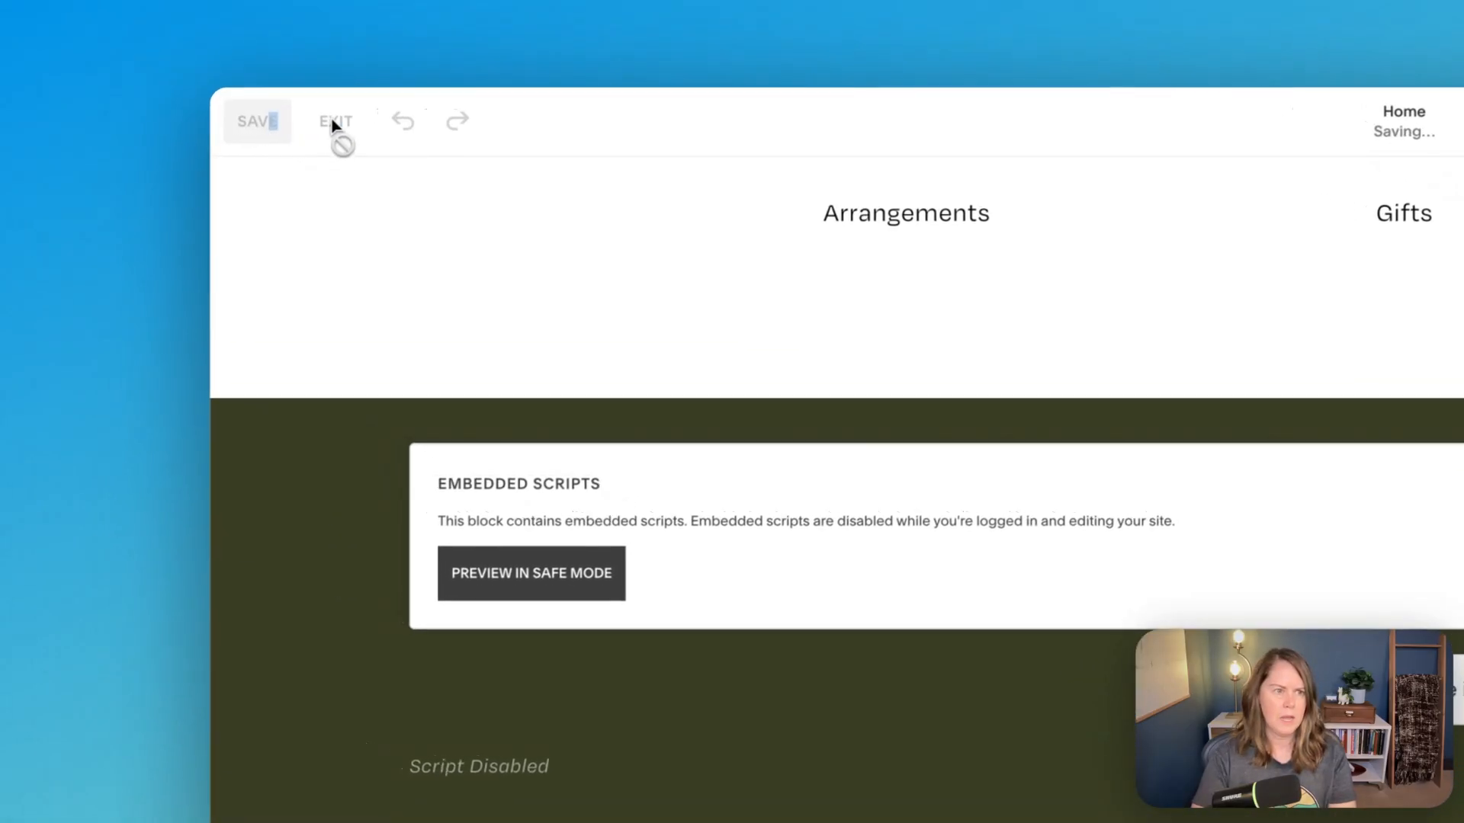
left_click(352, 125)
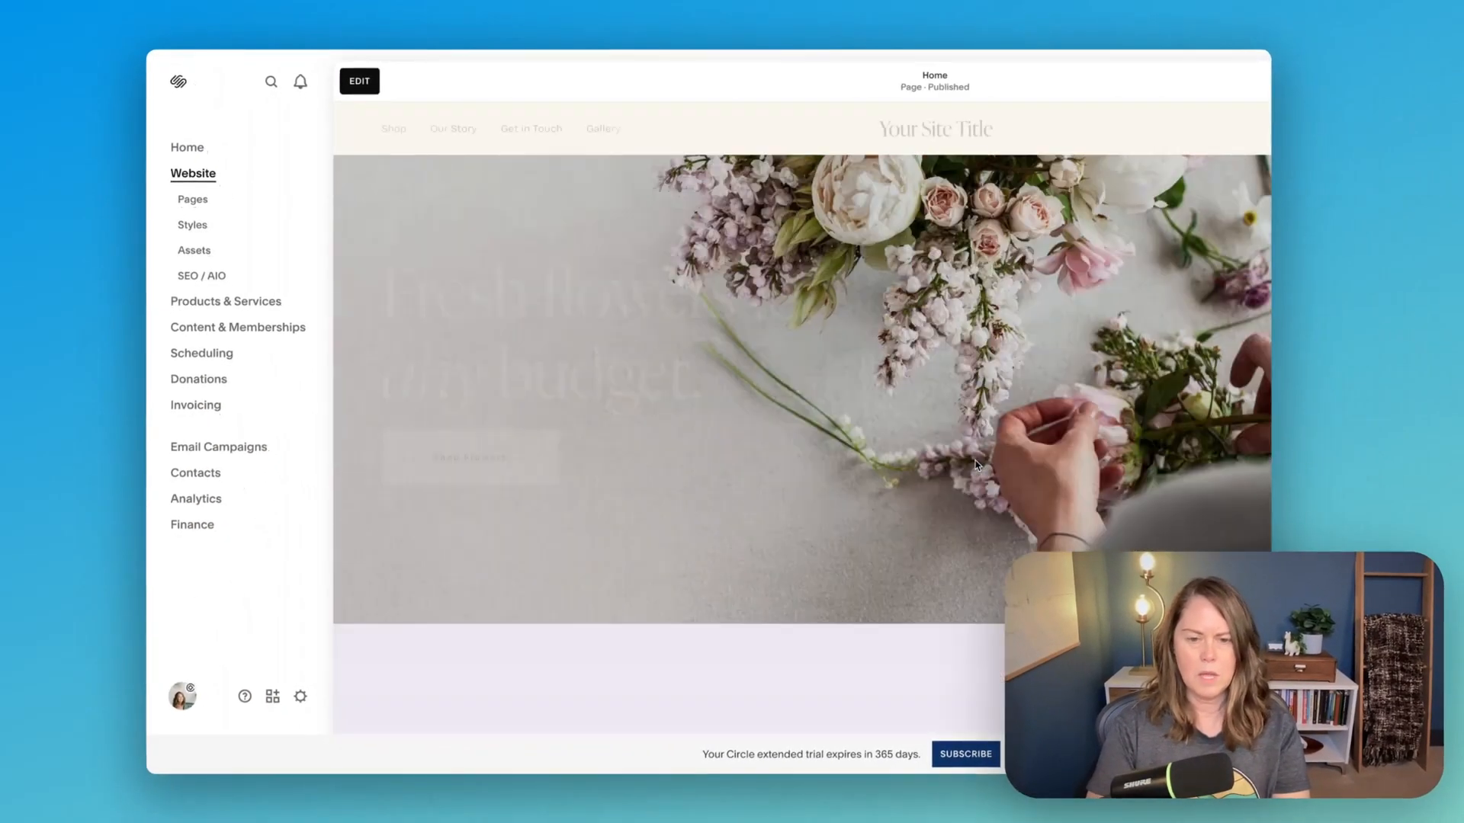
scroll(976, 466, "down", 8)
scroll(976, 466, "down", 10)
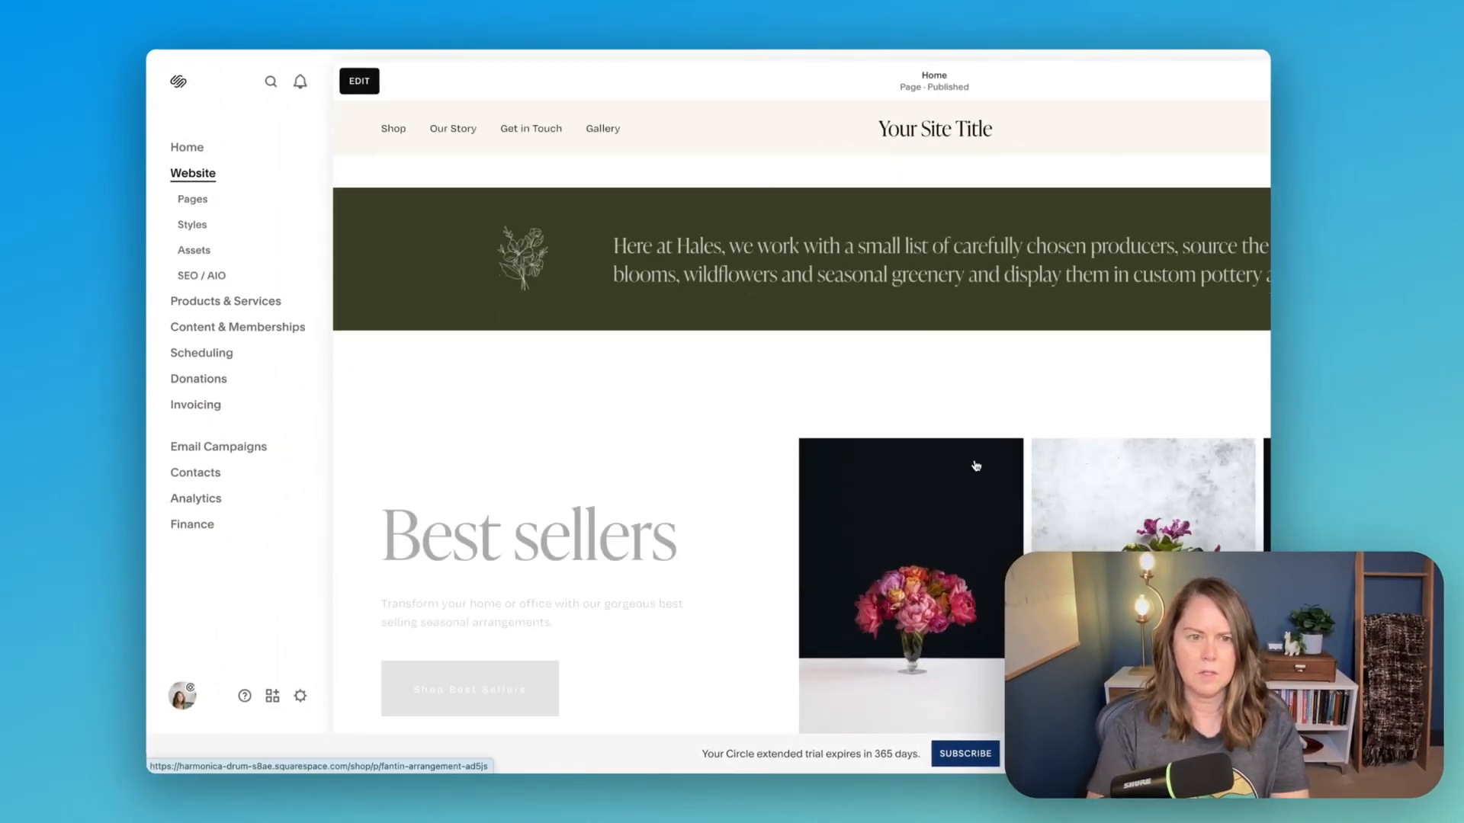
scroll(977, 466, "down", 5)
scroll(975, 464, "down", 15)
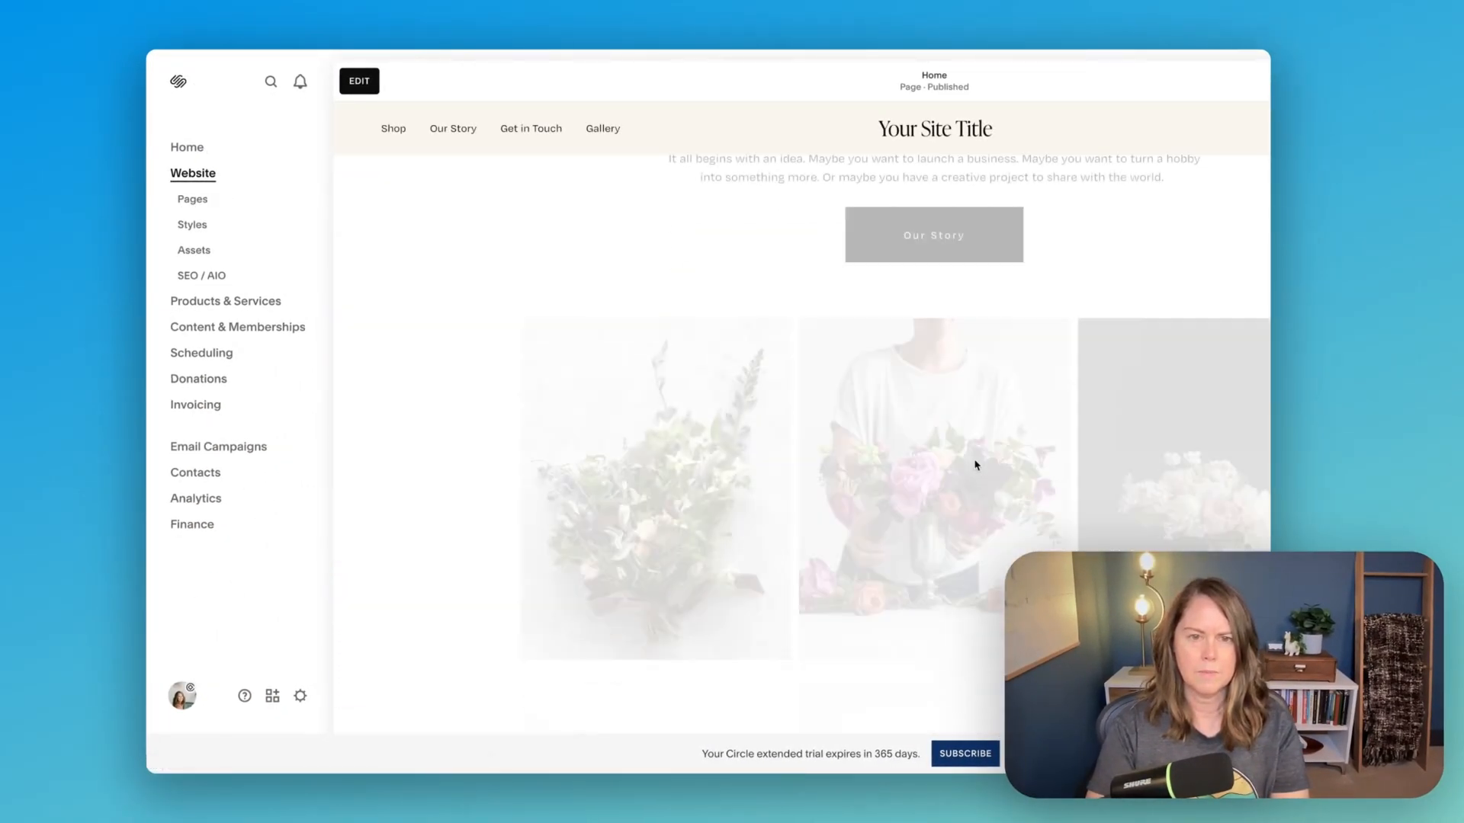
scroll(976, 465, "down", 3)
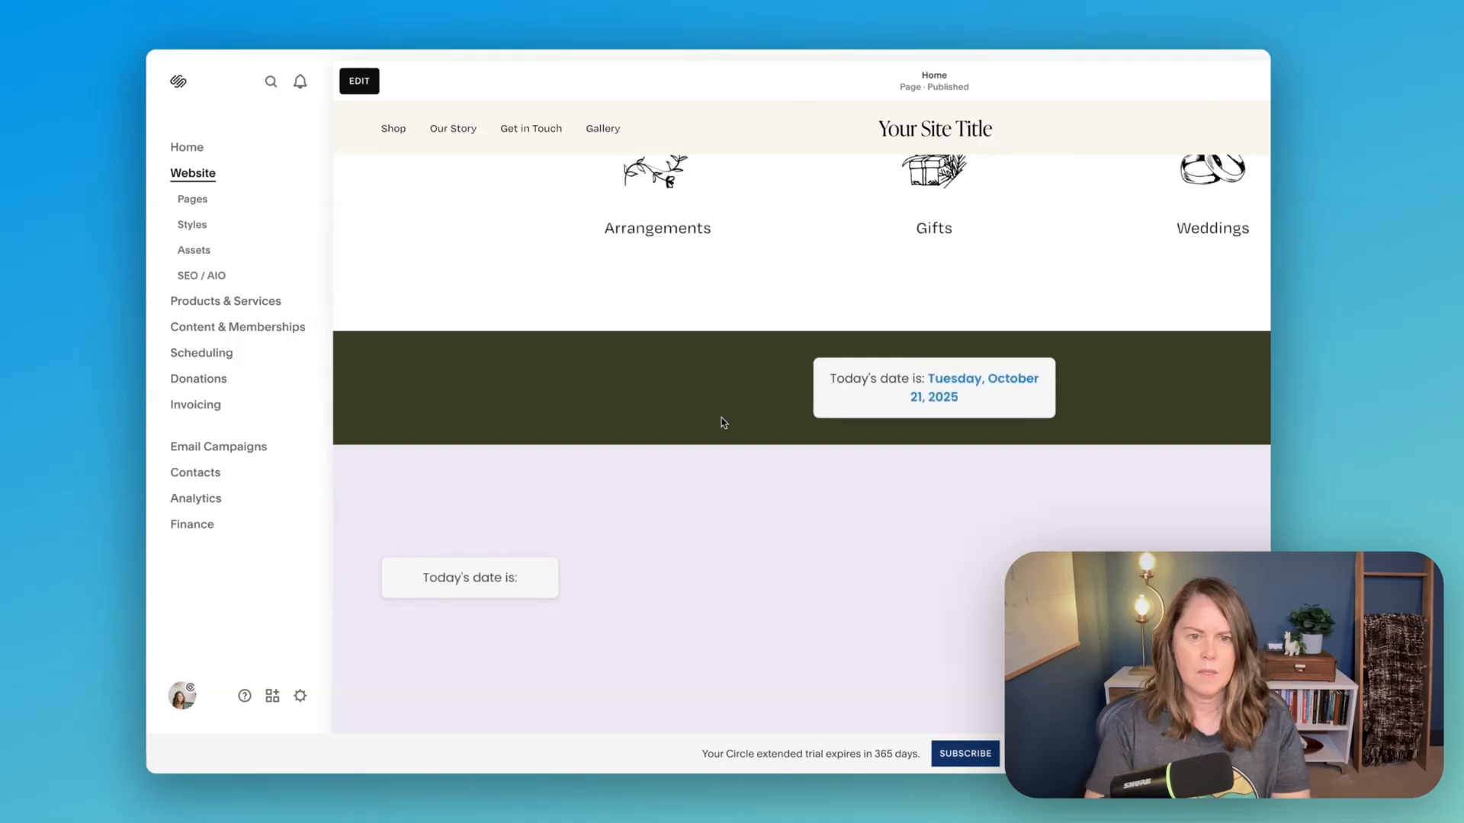
scroll(967, 395, "down", 2)
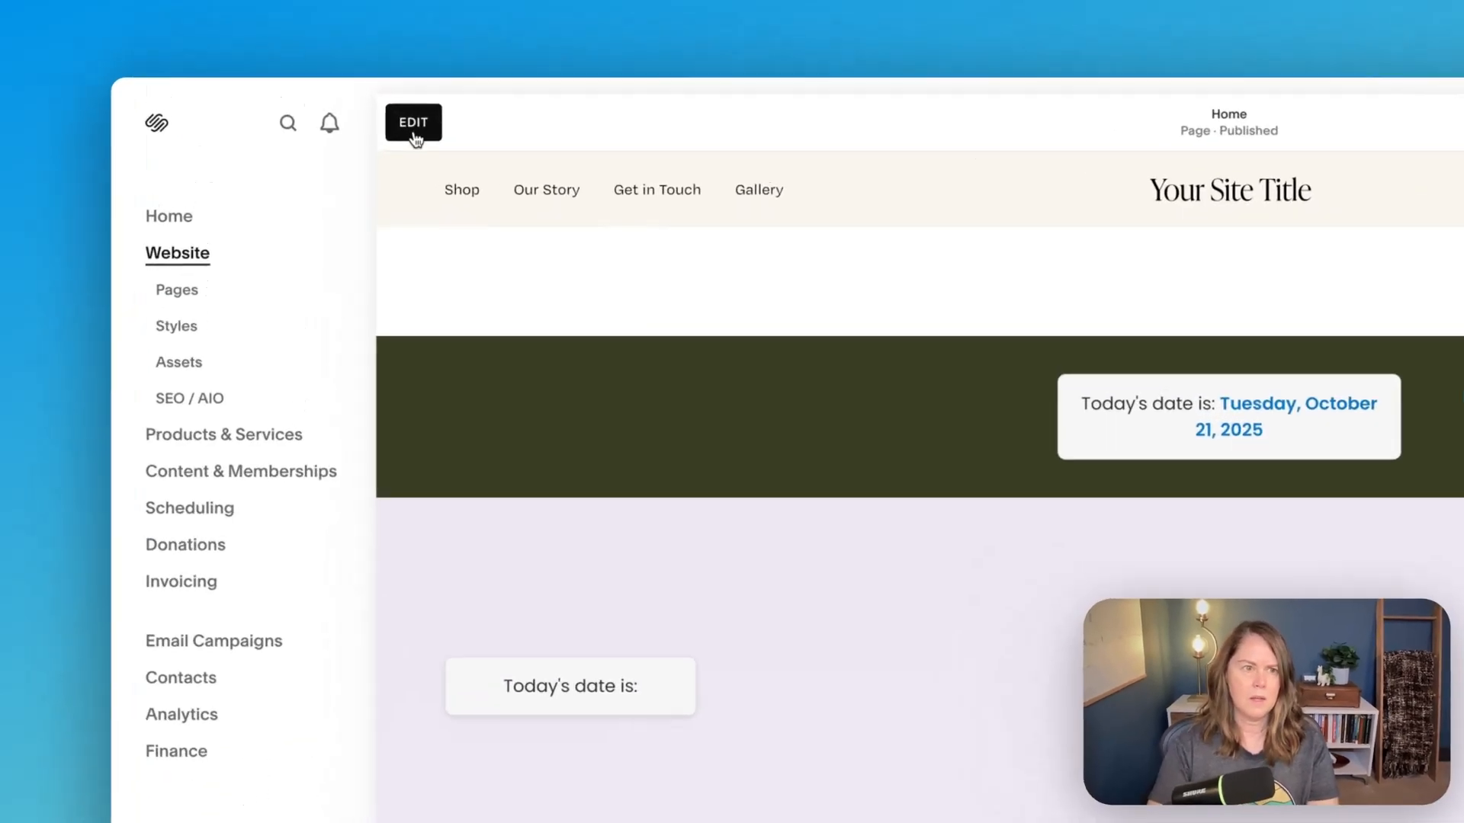
- Reopen the home page for editing and review the date code blocks in the Classic Editor and Fluid Engine sections
left_click(359, 81)
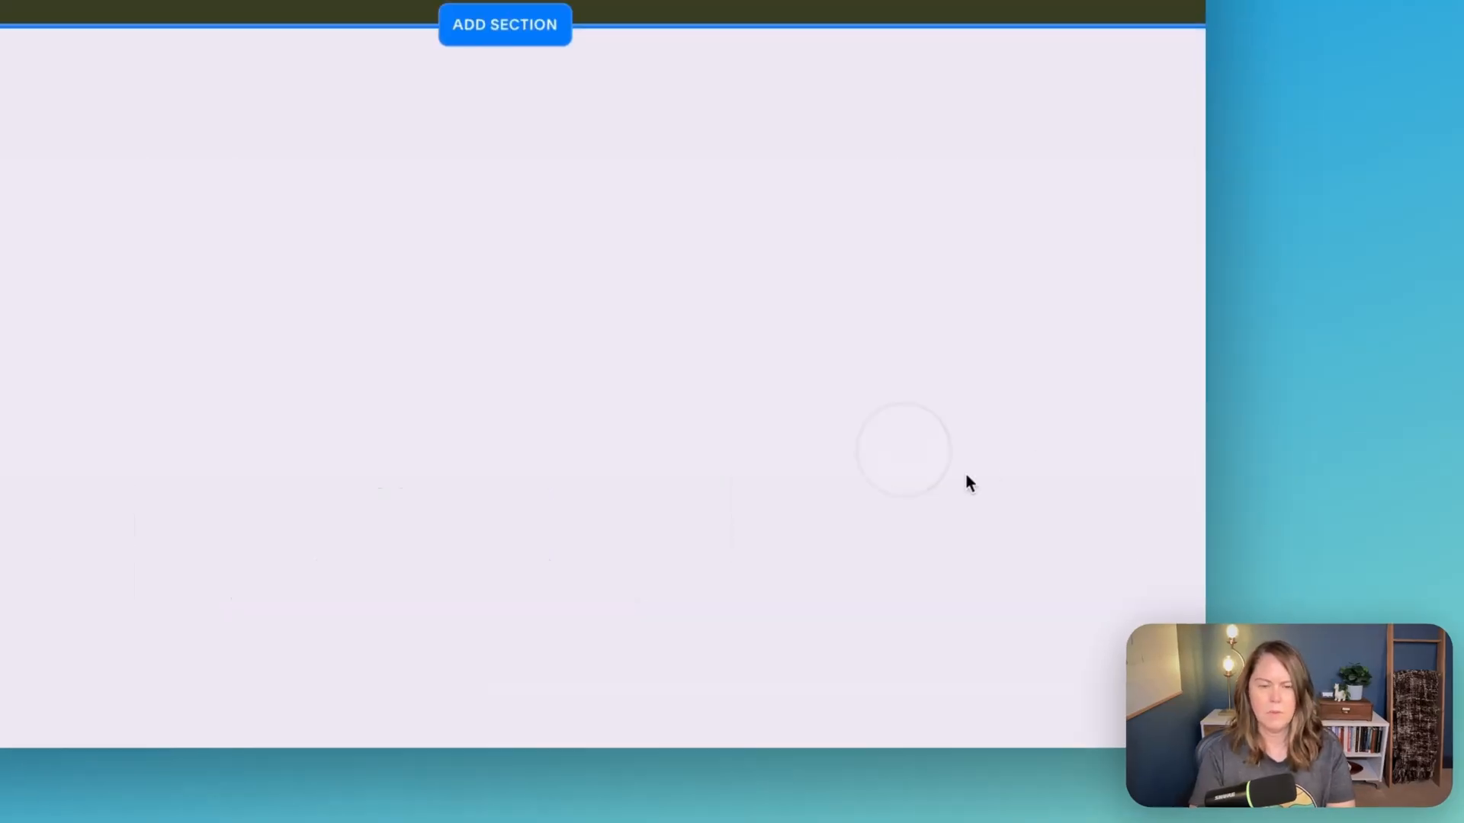
scroll(967, 475, "up", 3)
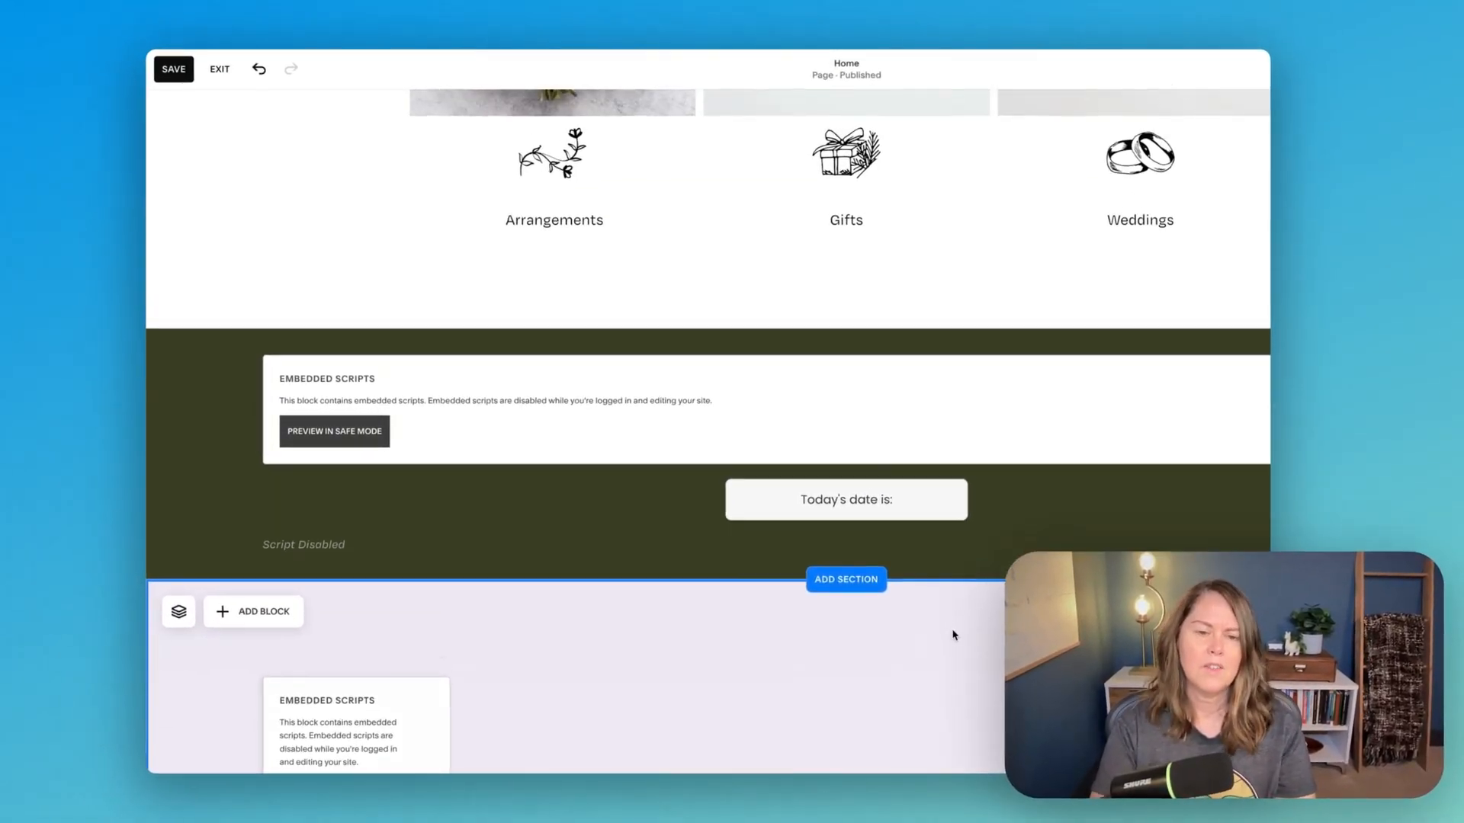
scroll(953, 635, "up", 1)
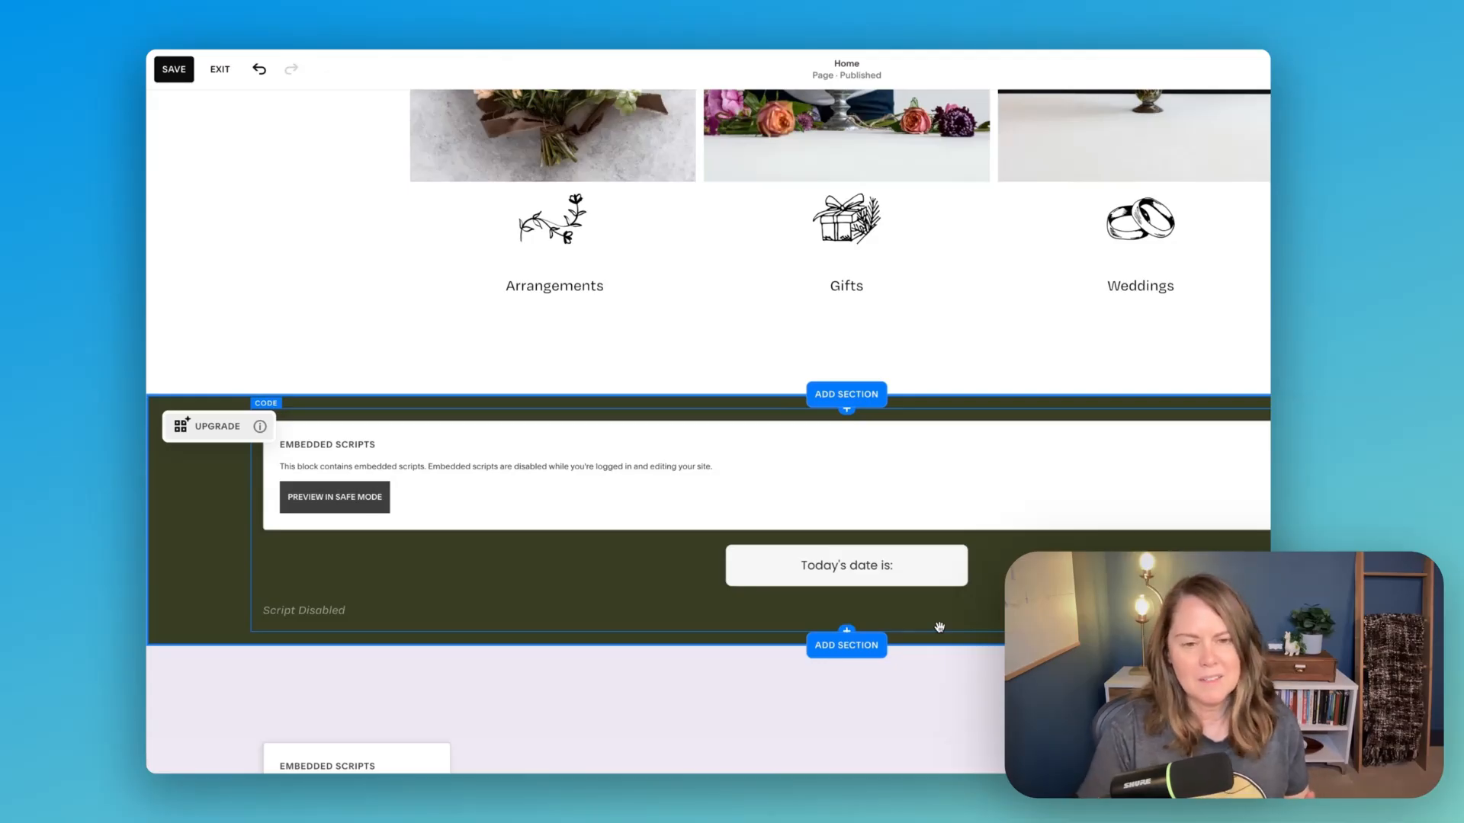
scroll(939, 627, "down", 15)
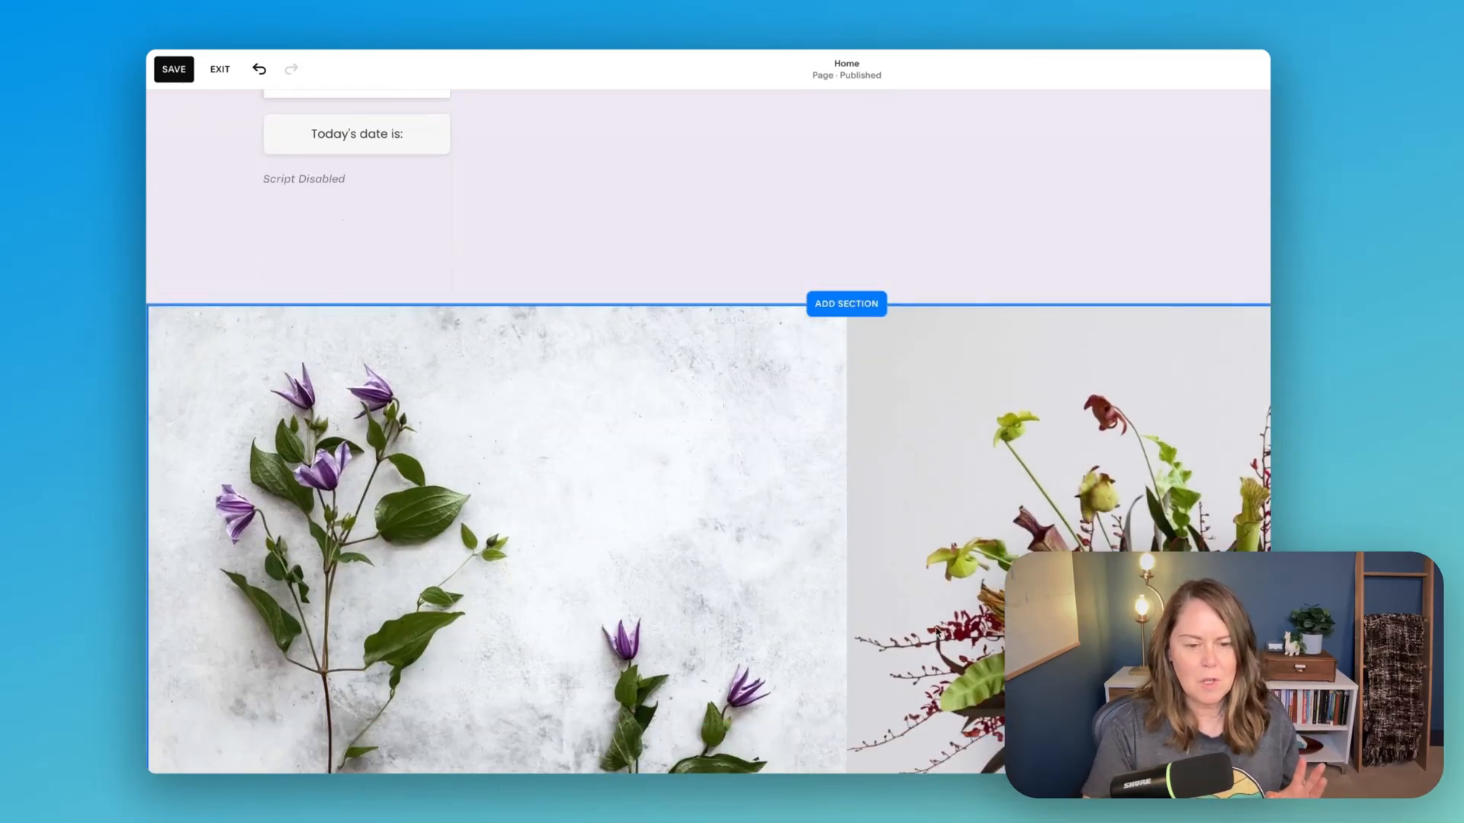
scroll(937, 632, "down", 12)
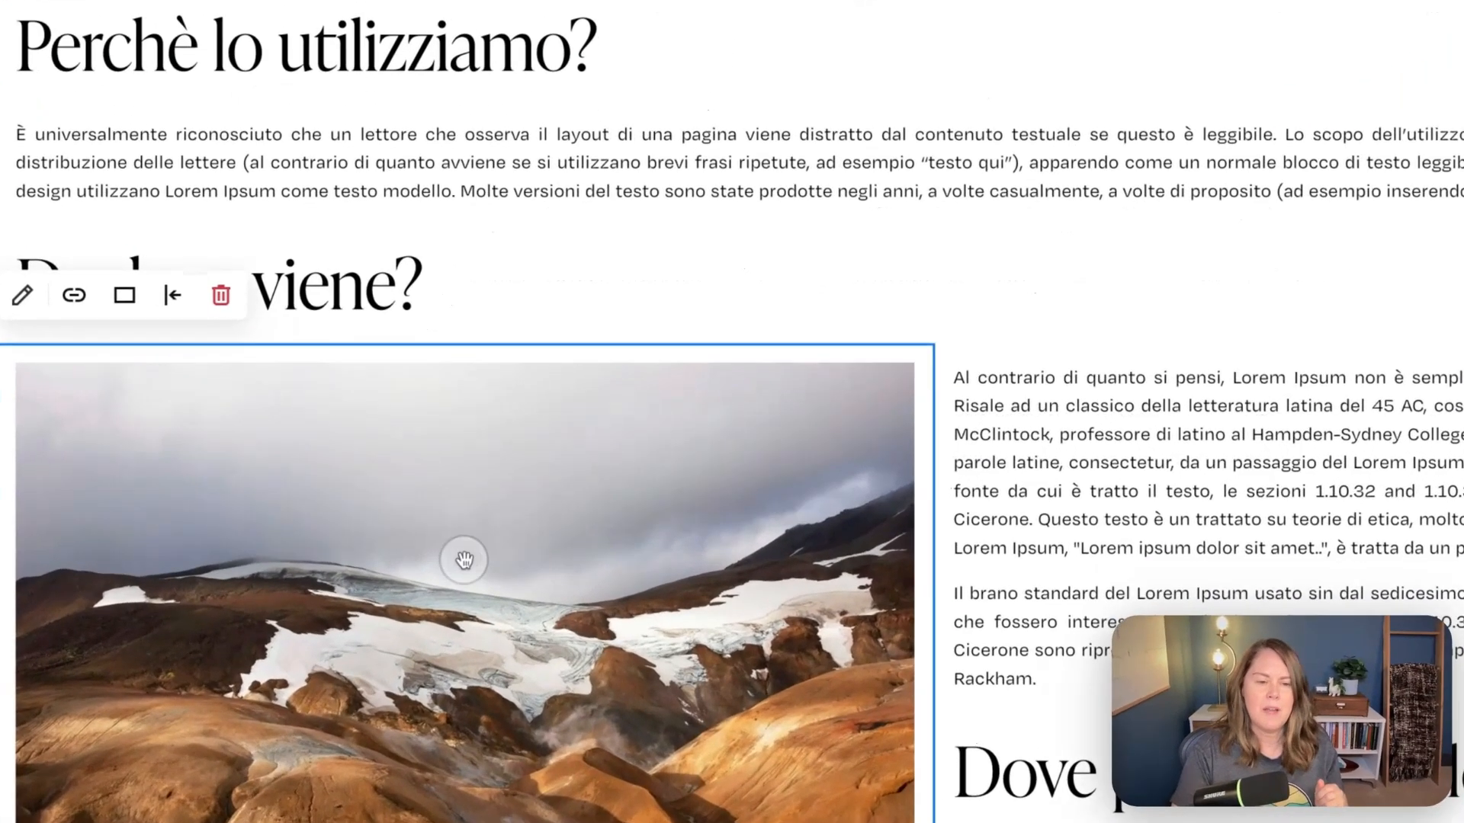
- Turn off the caption of the landscape image below "Da dove viene?" and set its alt text to "alt text here"
double_click(546, 529)
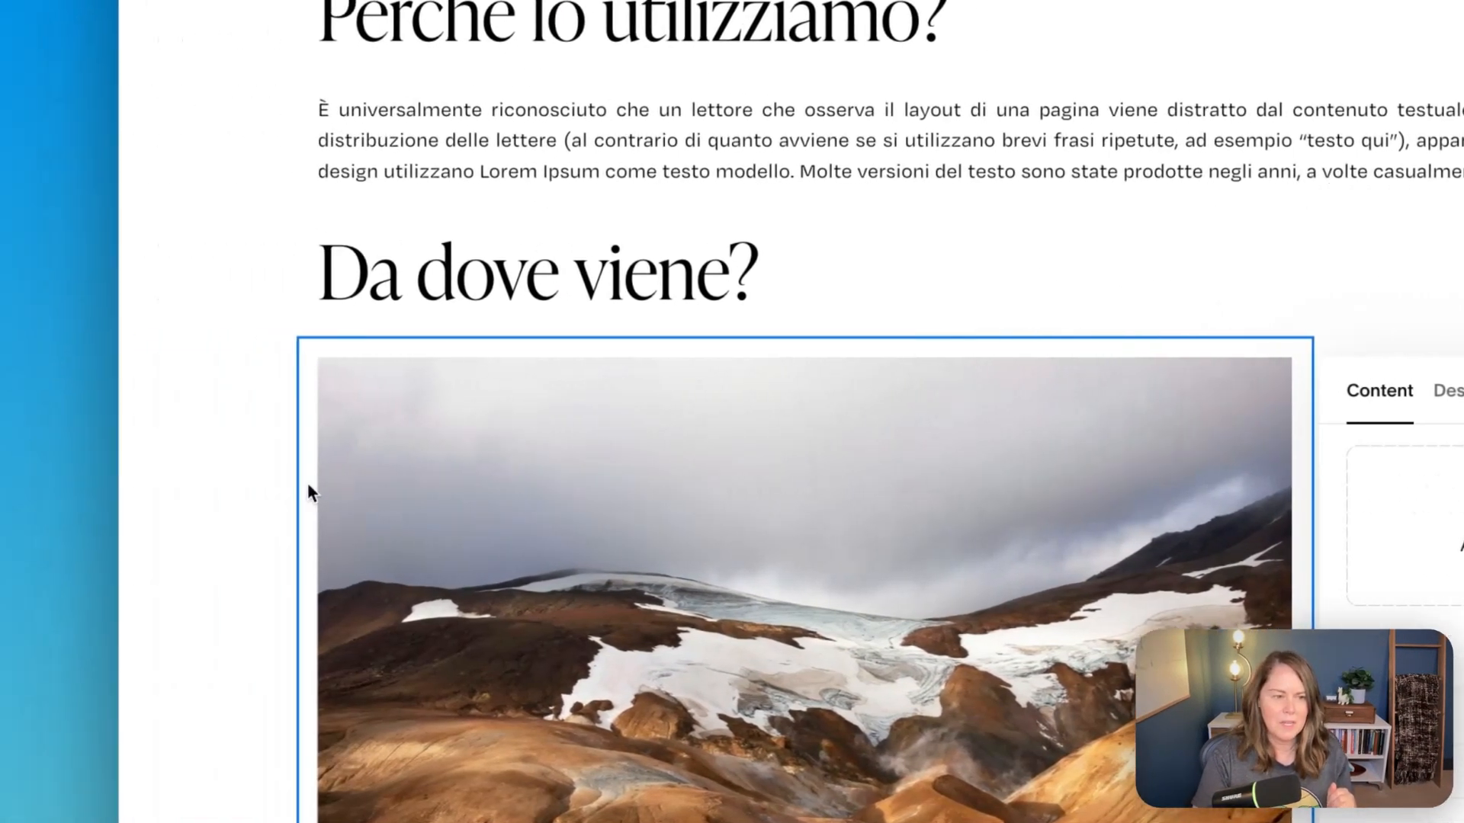
left_click(271, 490)
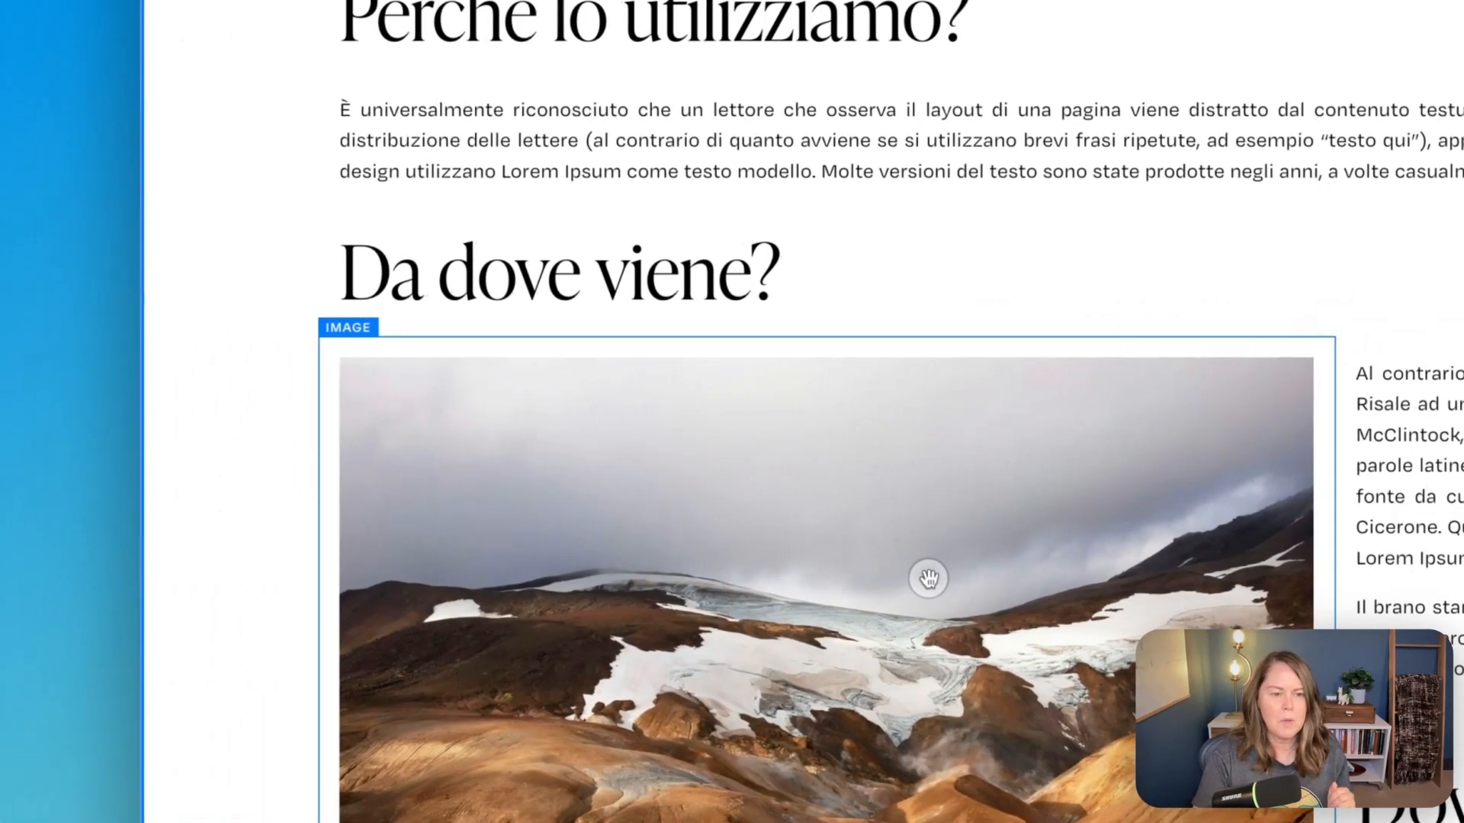
double_click(928, 578)
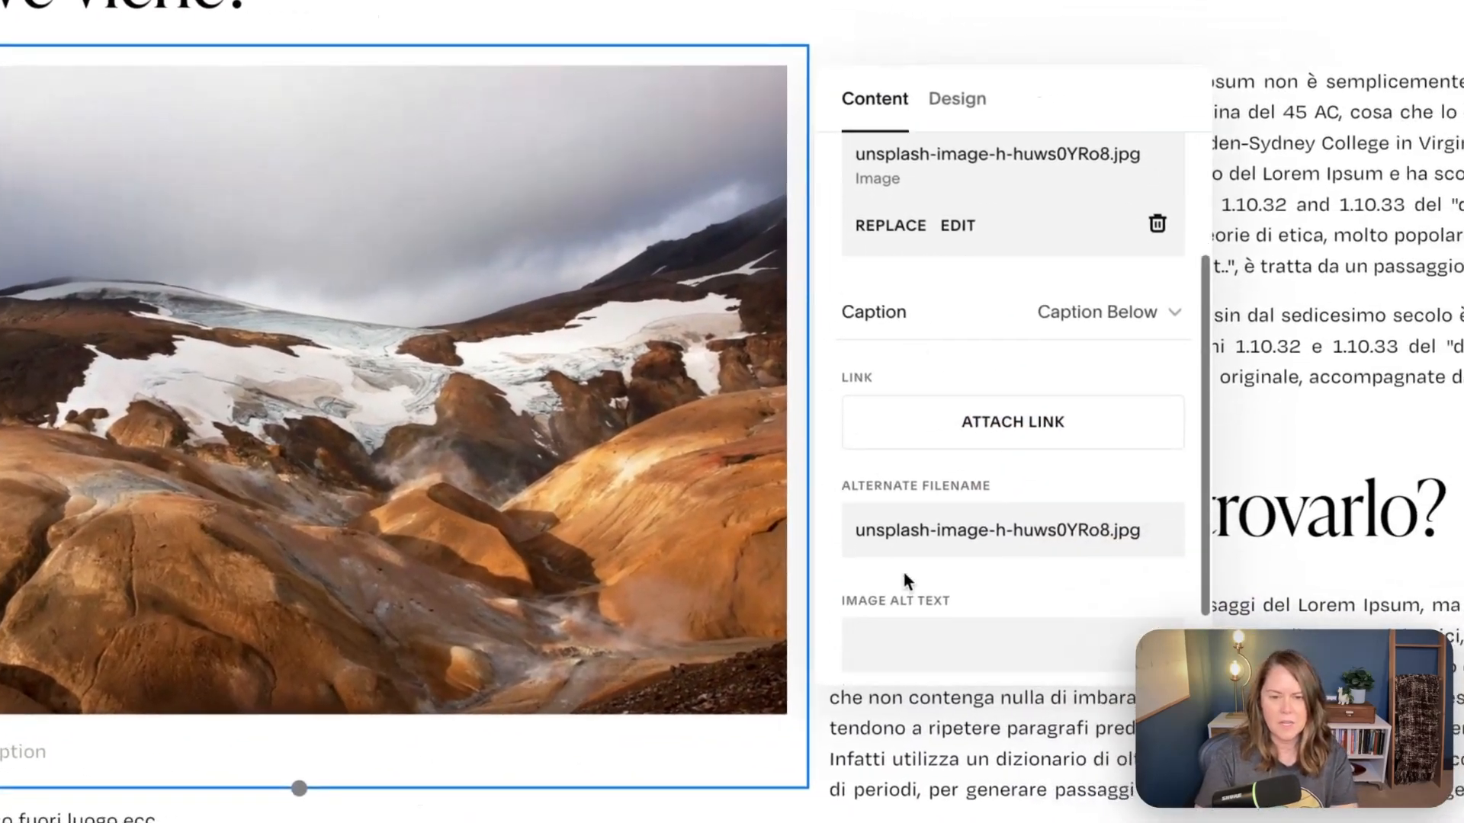
left_click(1128, 311)
left_click(1105, 241)
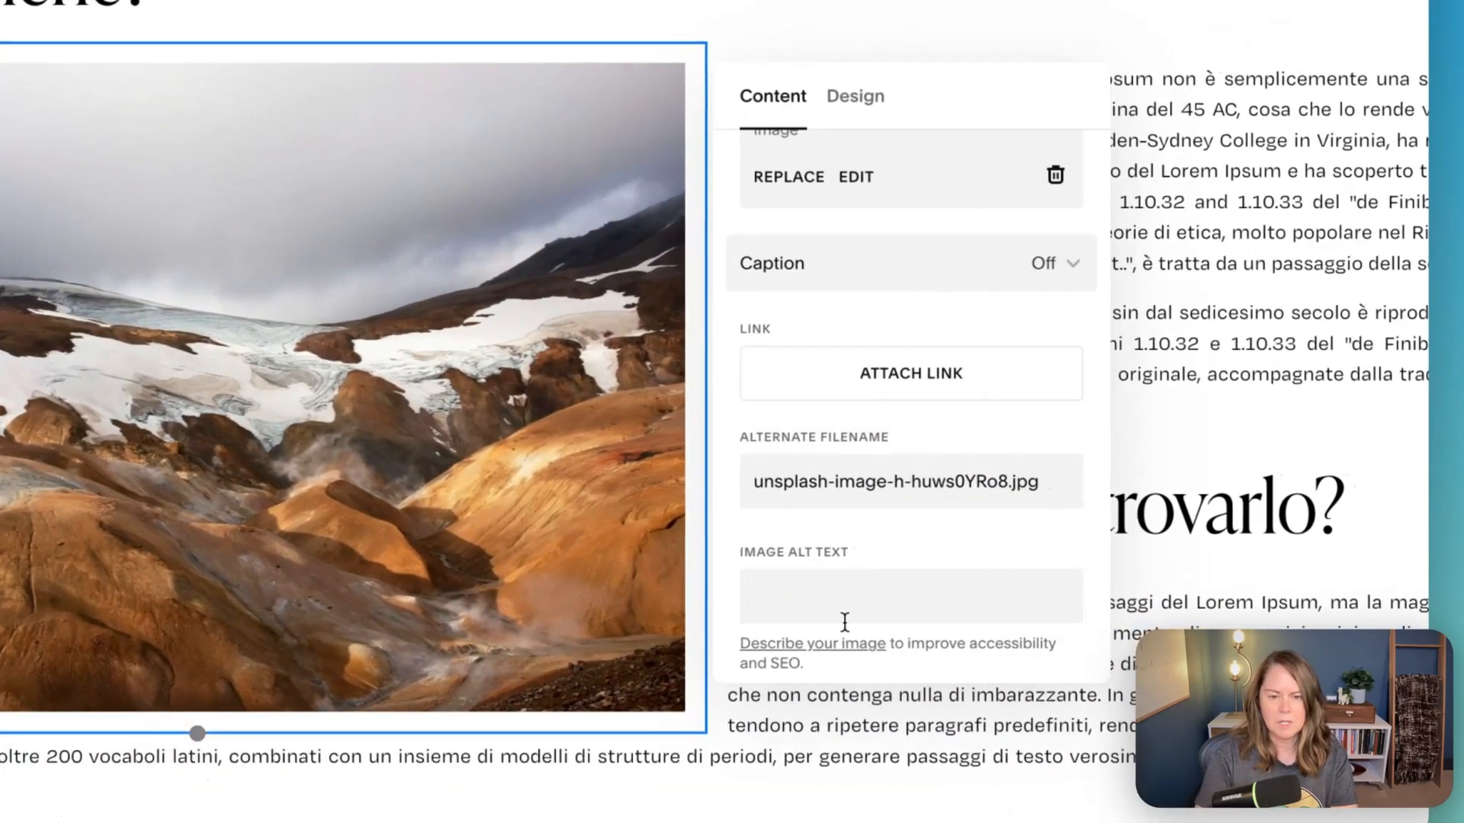
left_click(844, 599)
type("alt text here")
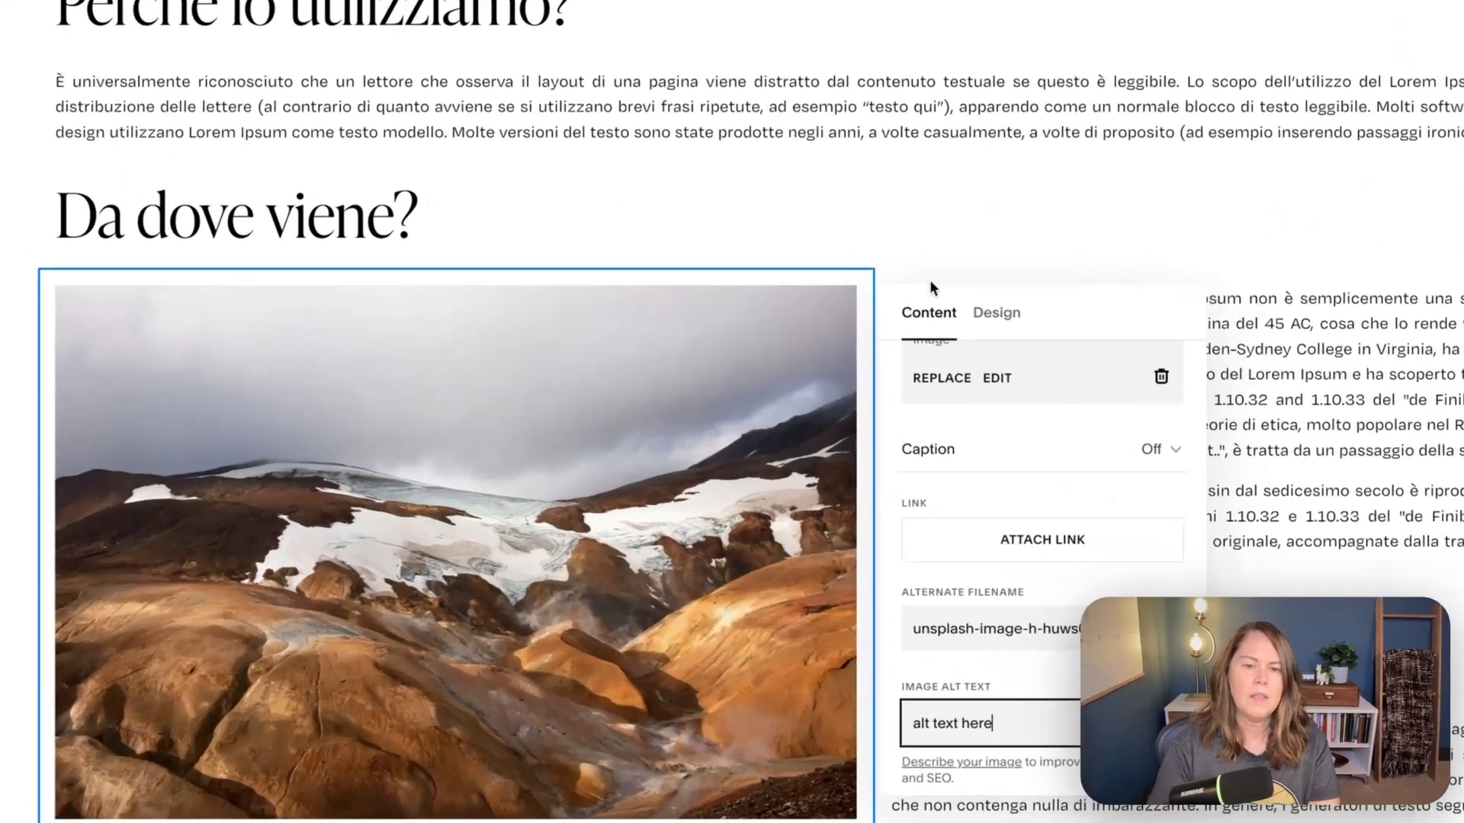
left_click(892, 302)
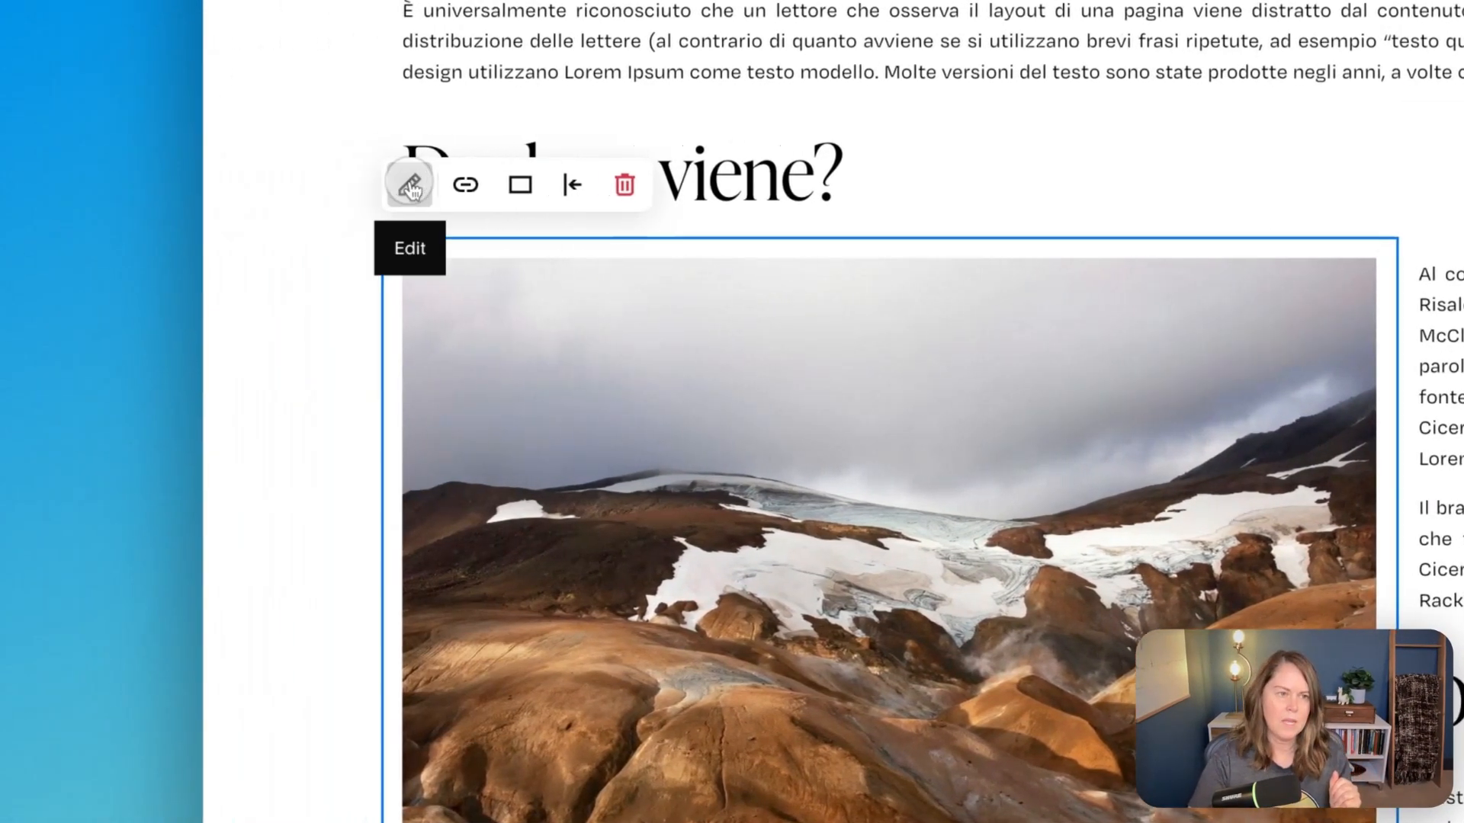
- Change the design layout of the landscape image below "Da dove viene?" to Poster
left_click(408, 183)
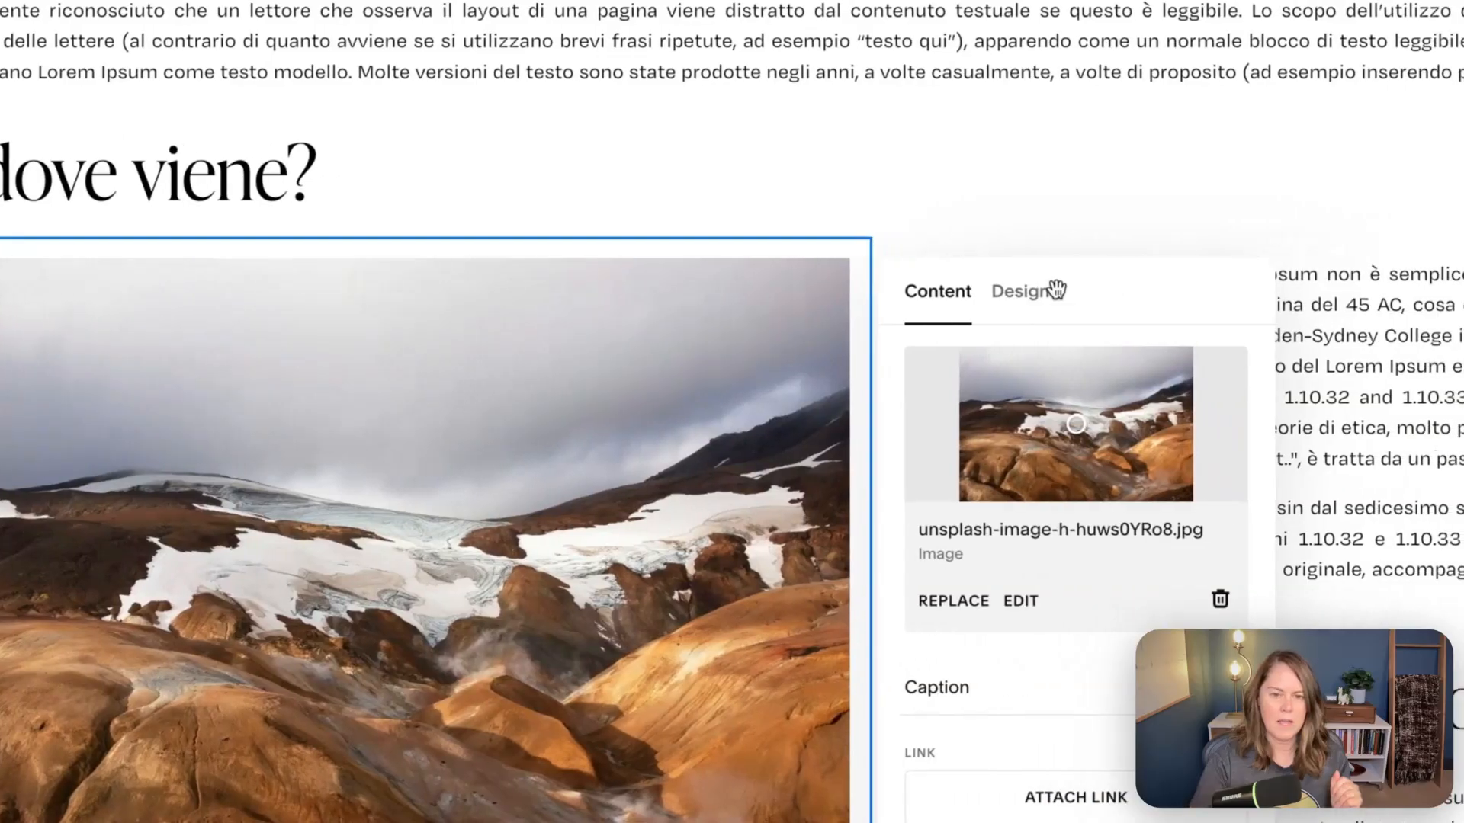
left_click(1280, 291)
left_click(981, 402)
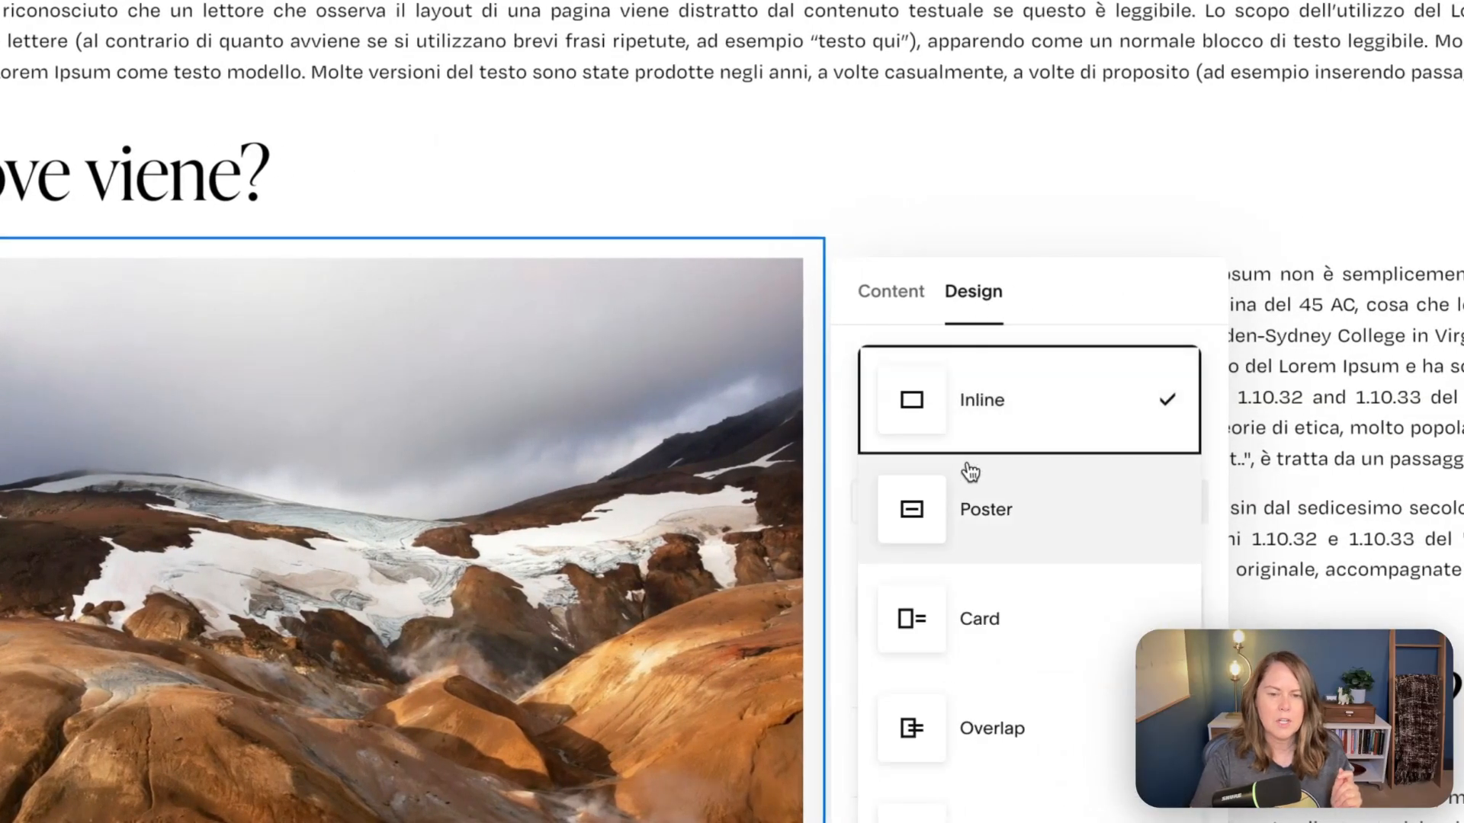
left_click(984, 540)
- Delete the placeholder title "Make it stand out" and the subtitle text overlaid on the landscape image
left_click(441, 570)
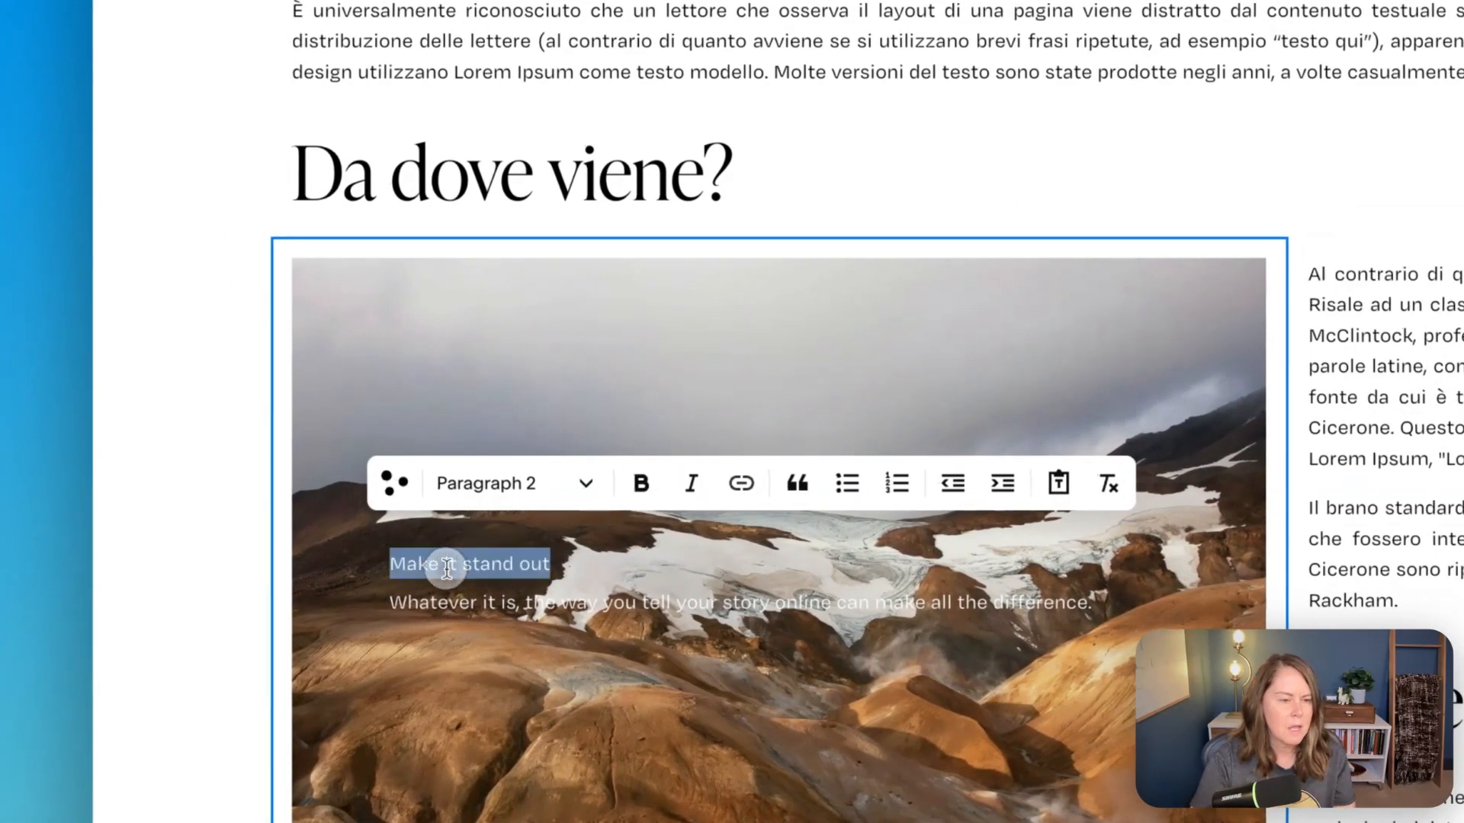
key("BackSpace")
triple_click(519, 638)
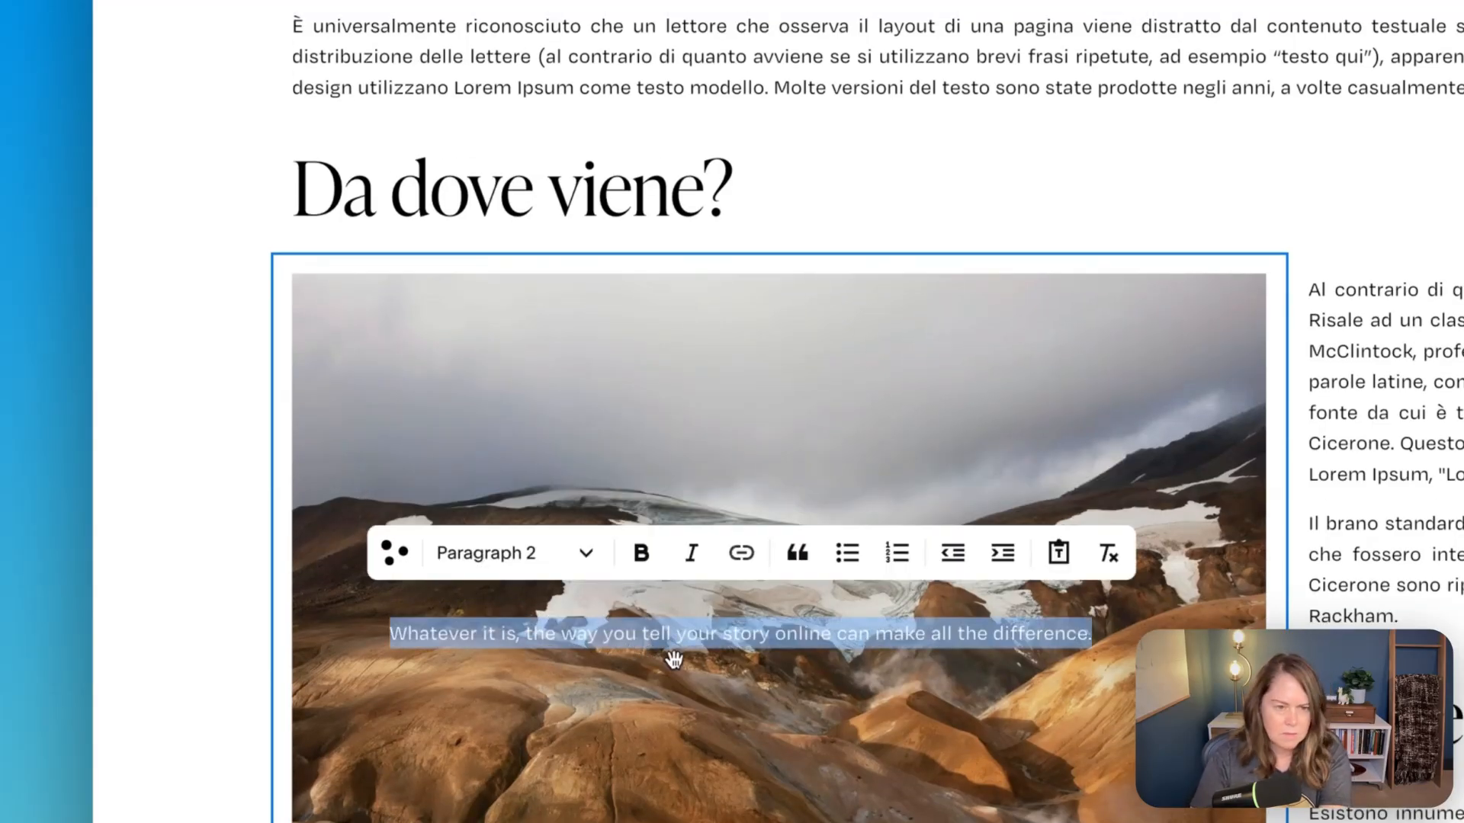
key("BackSpace")
scroll(972, 660, "down", 1)
left_click(196, 517)
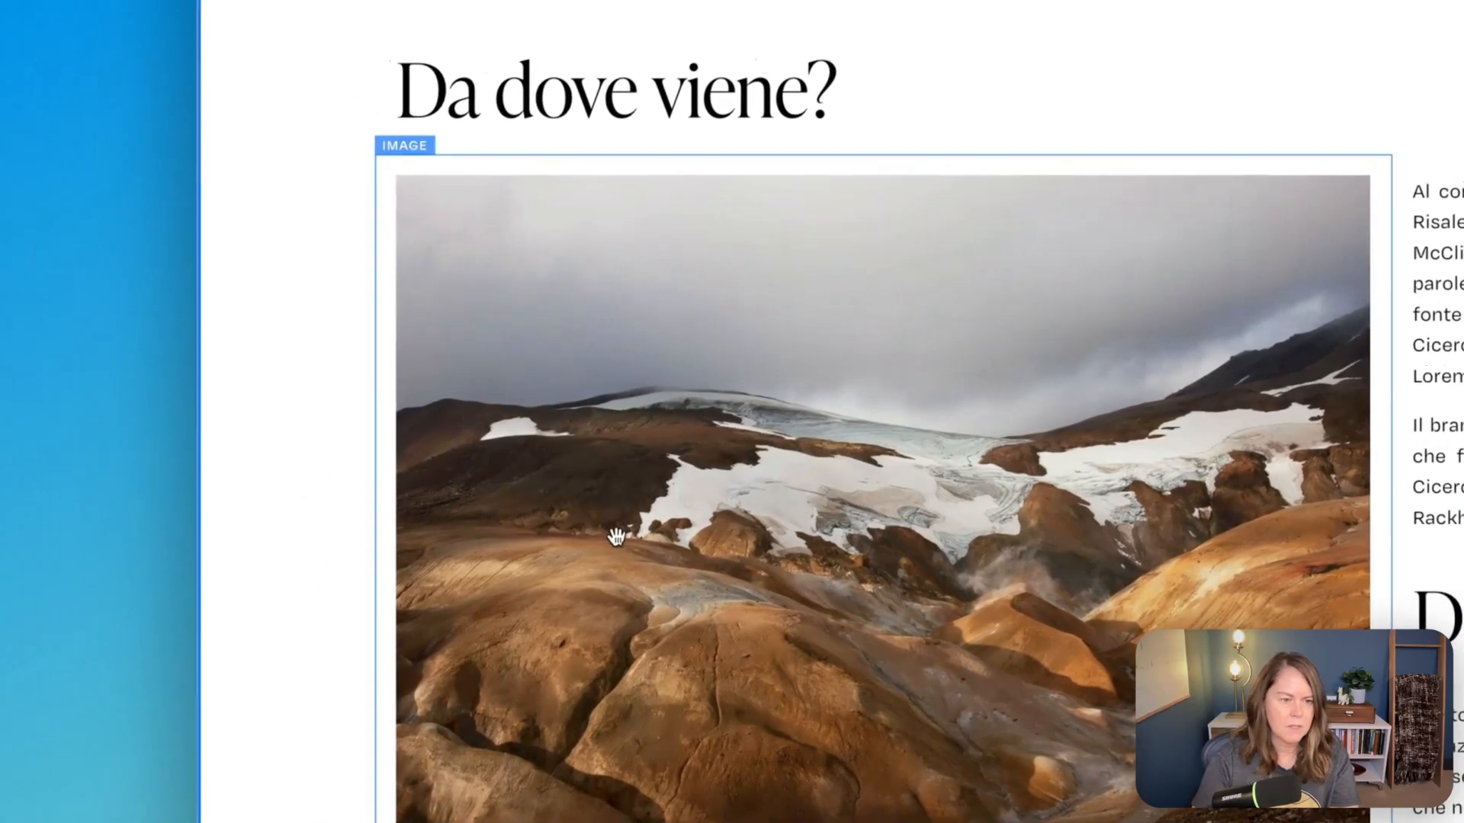
- Set the landscape image's design layout back to Inline
left_click(616, 536)
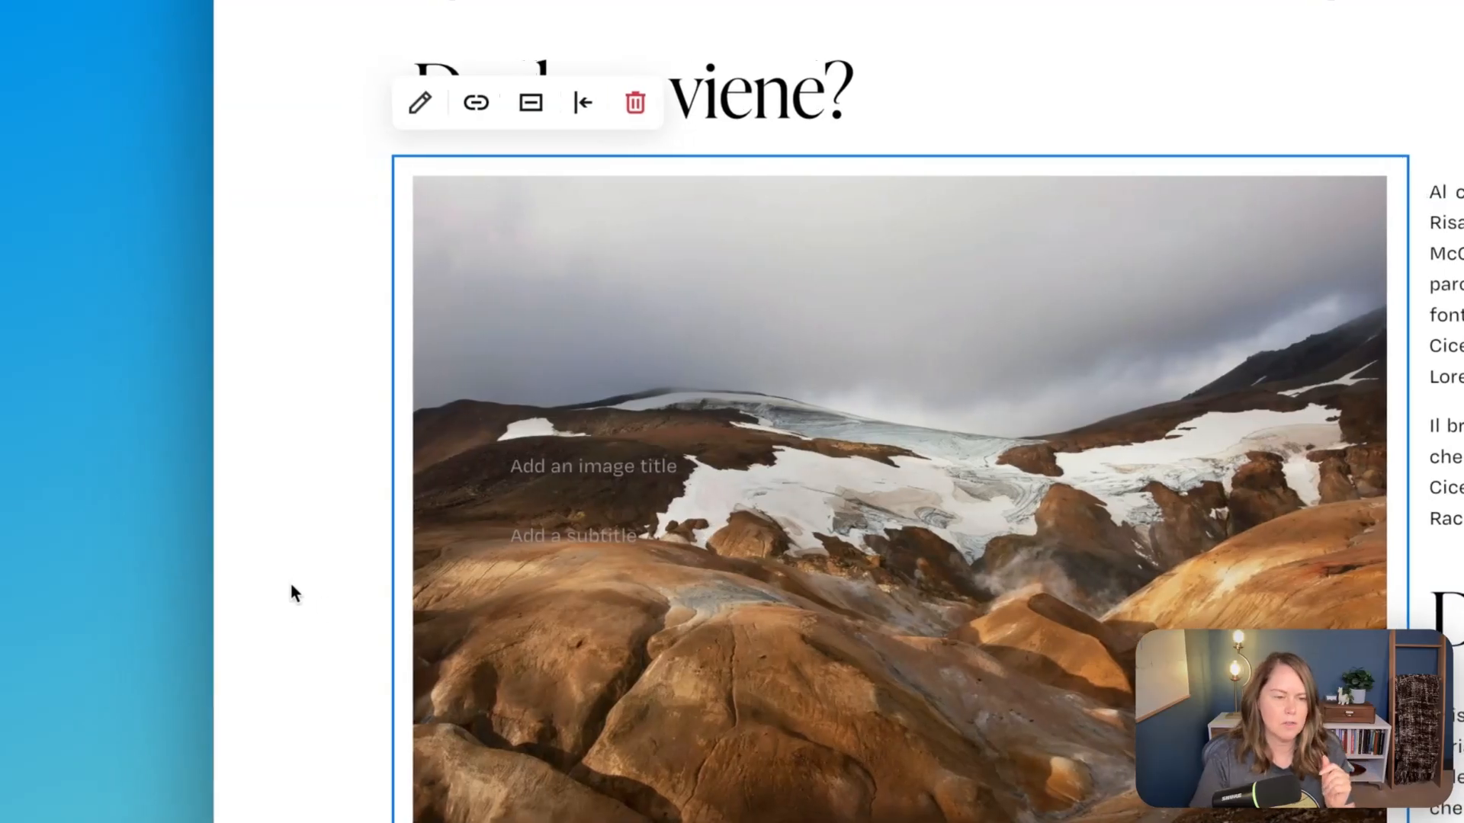
left_click(419, 102)
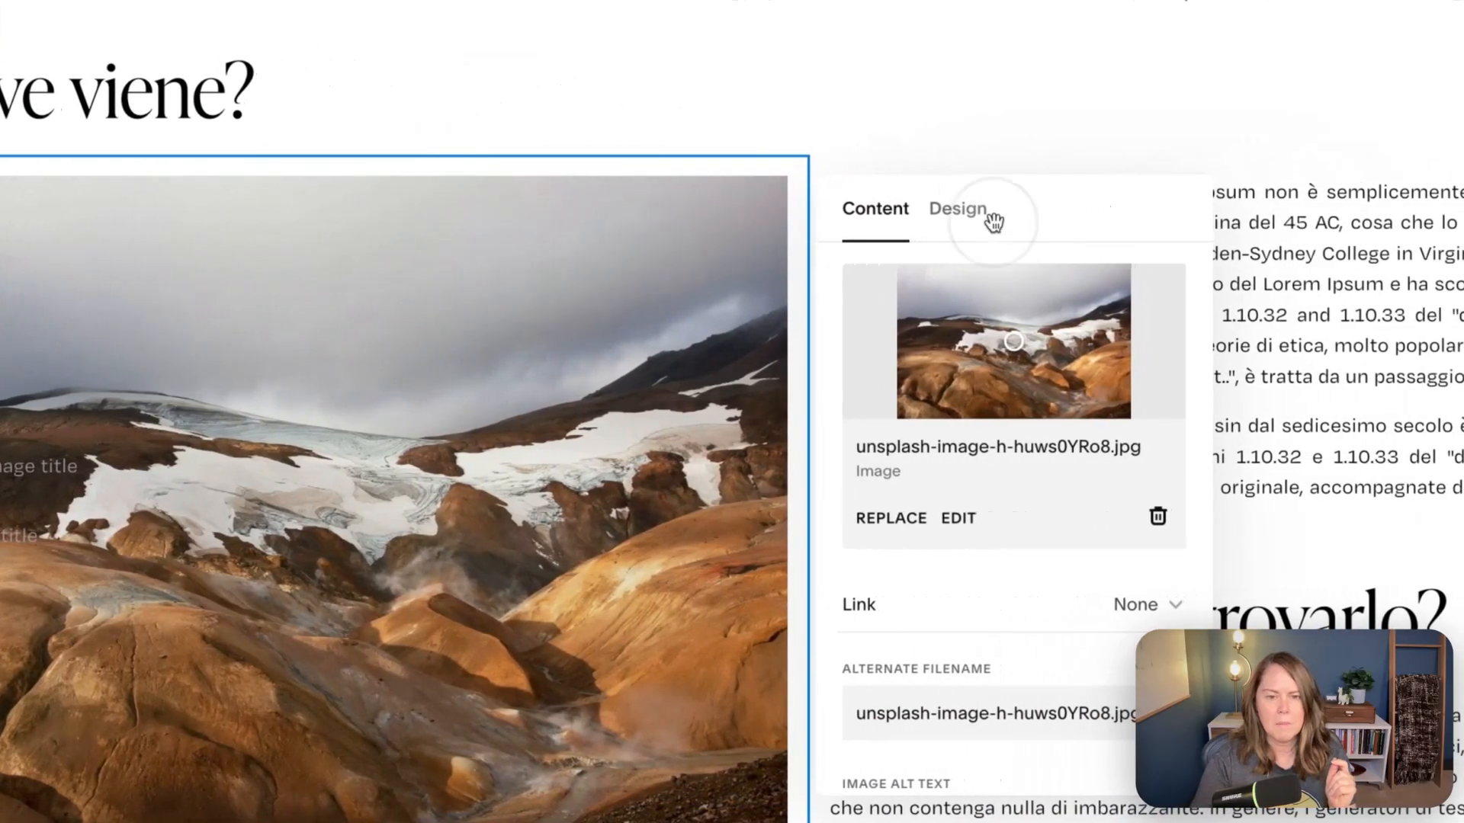
left_click(1010, 210)
left_click(1095, 317)
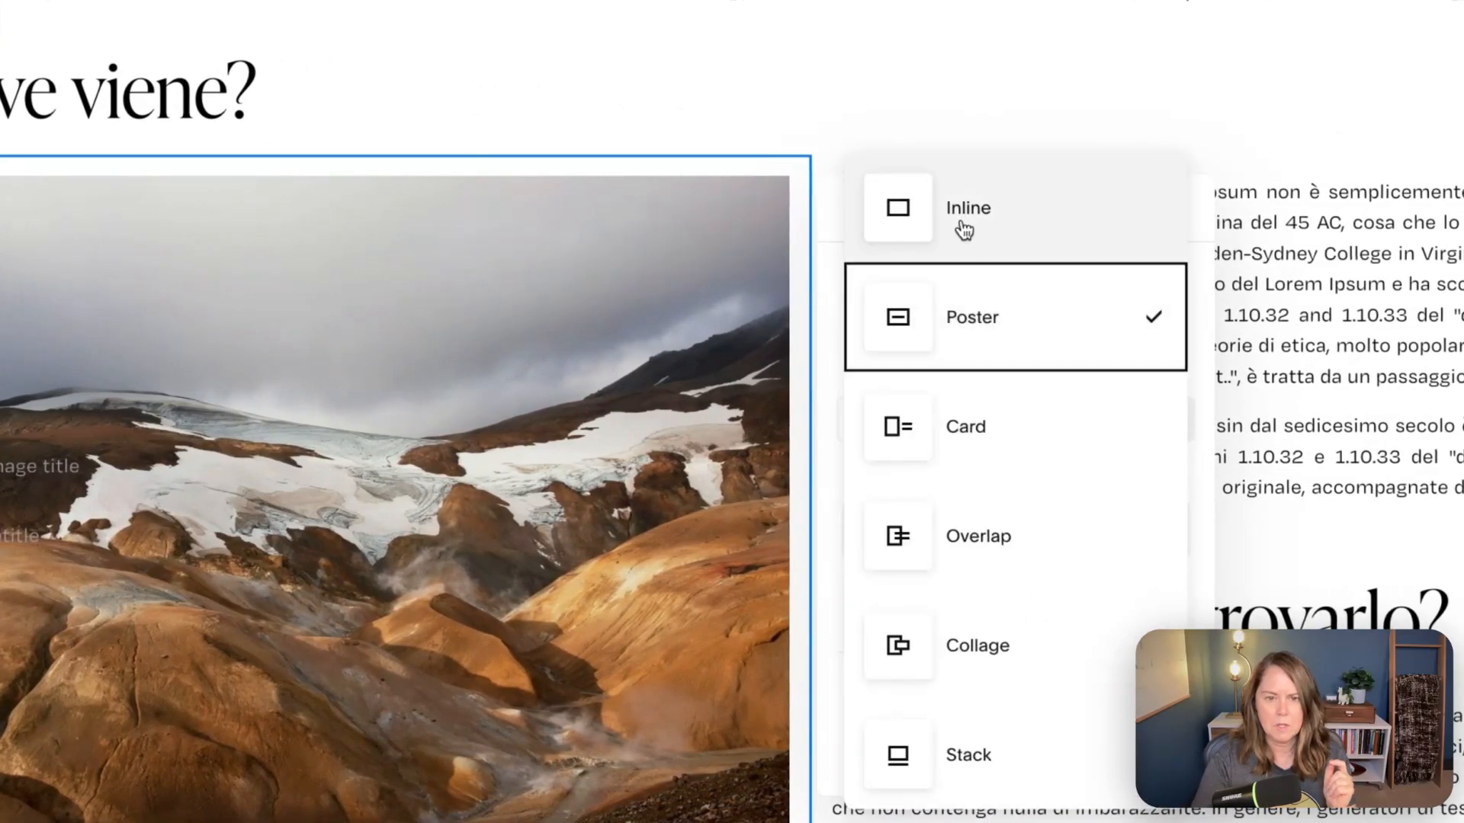
left_click(963, 225)
left_click(434, 82)
left_click(327, 448)
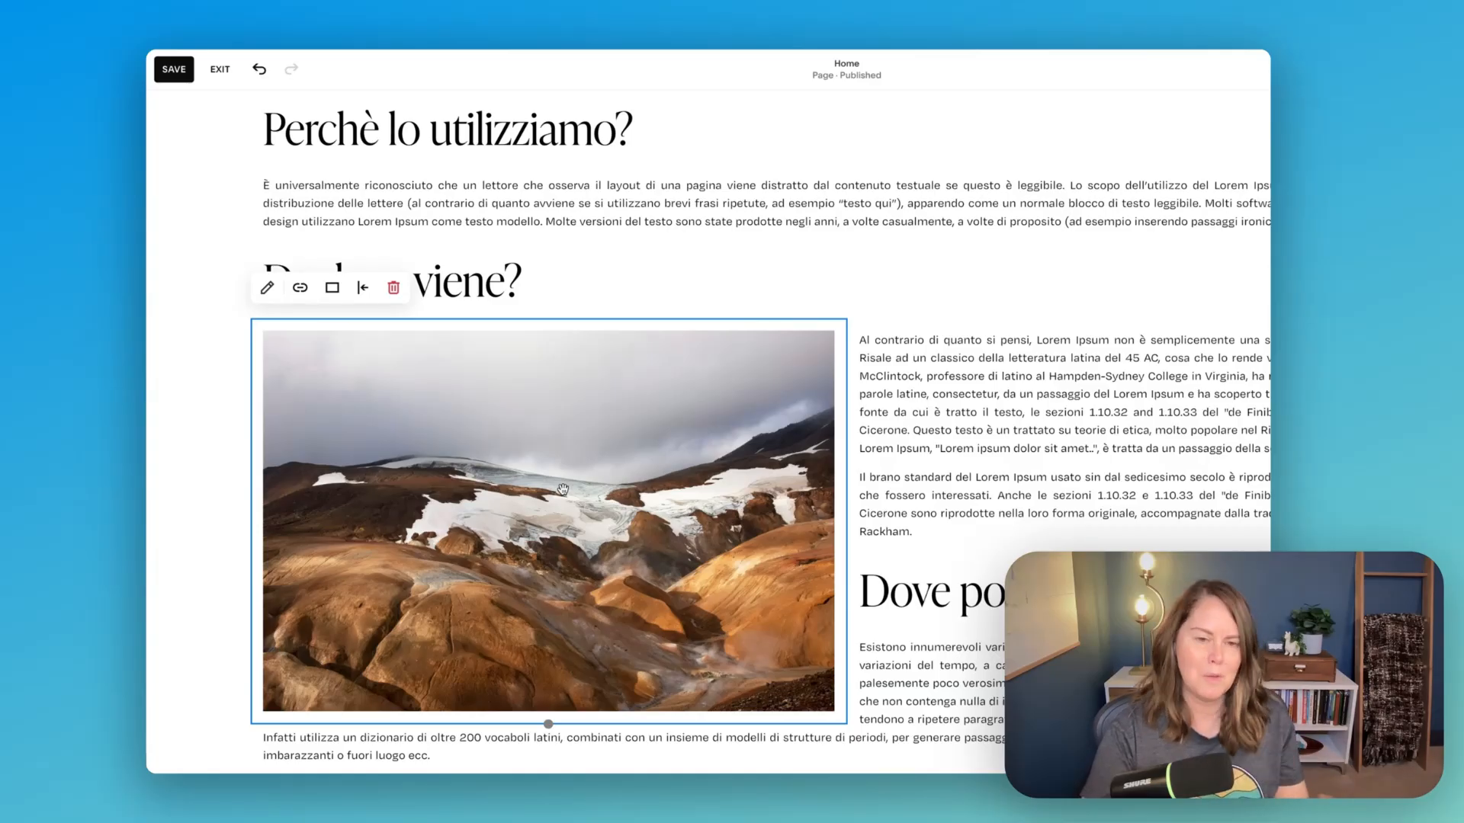
- Review the page's sections from the text wrapped around the landscape image up to the "Fresh flowers for any budget." banner
scroll(656, 492, "down", 3)
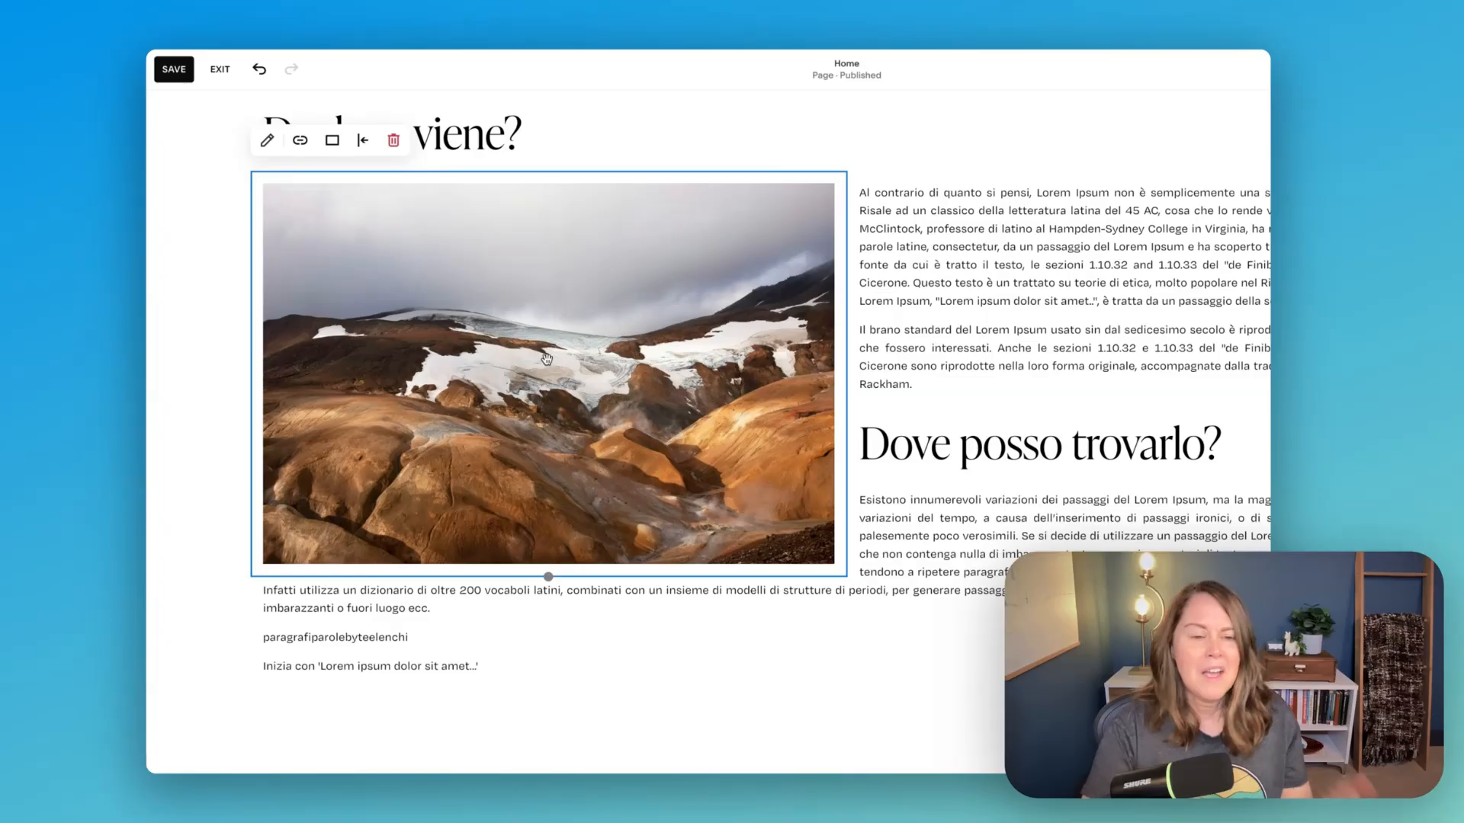
scroll(610, 369, "down", 20)
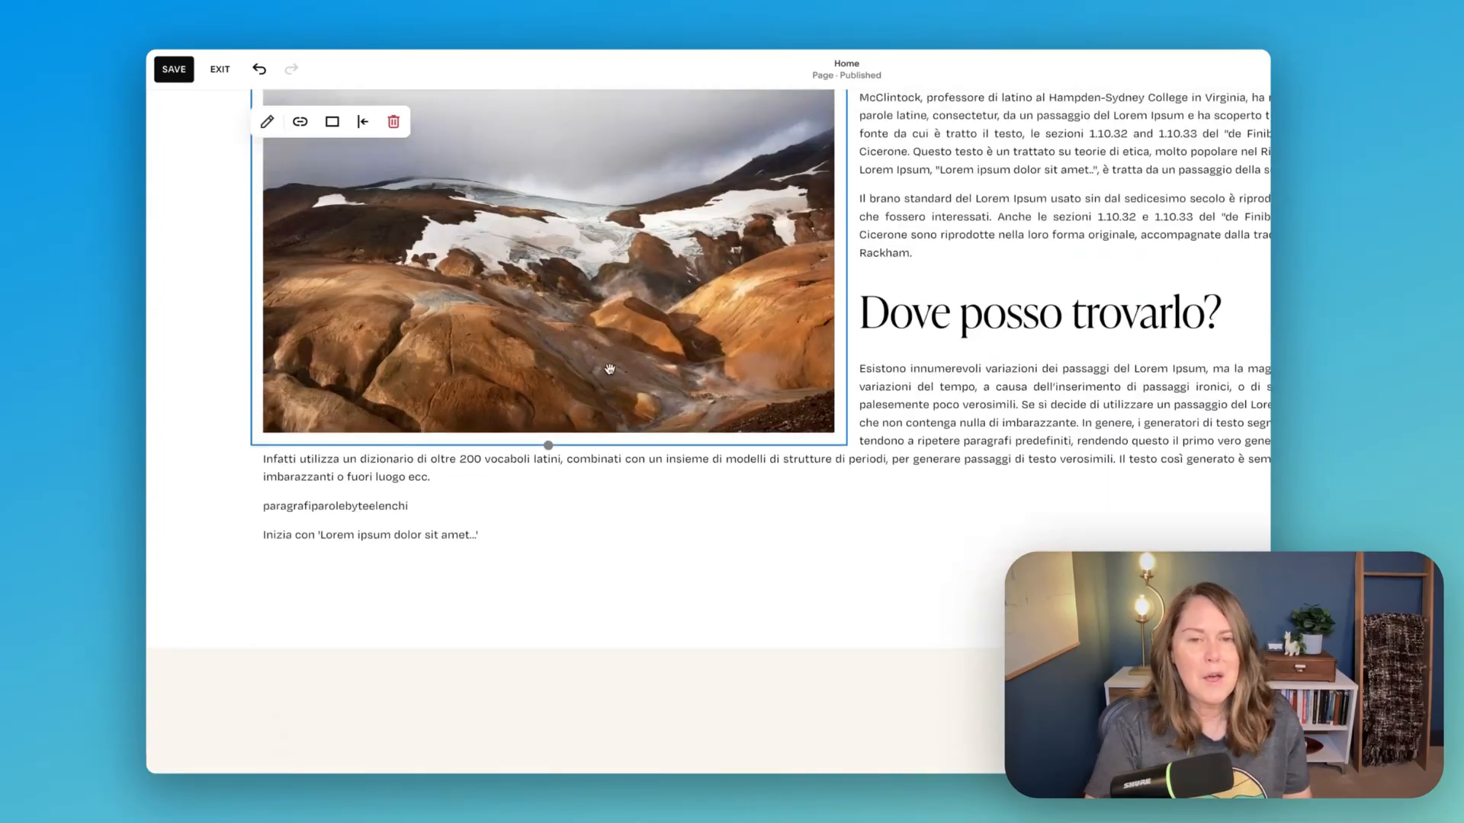
scroll(610, 373, "up", 20)
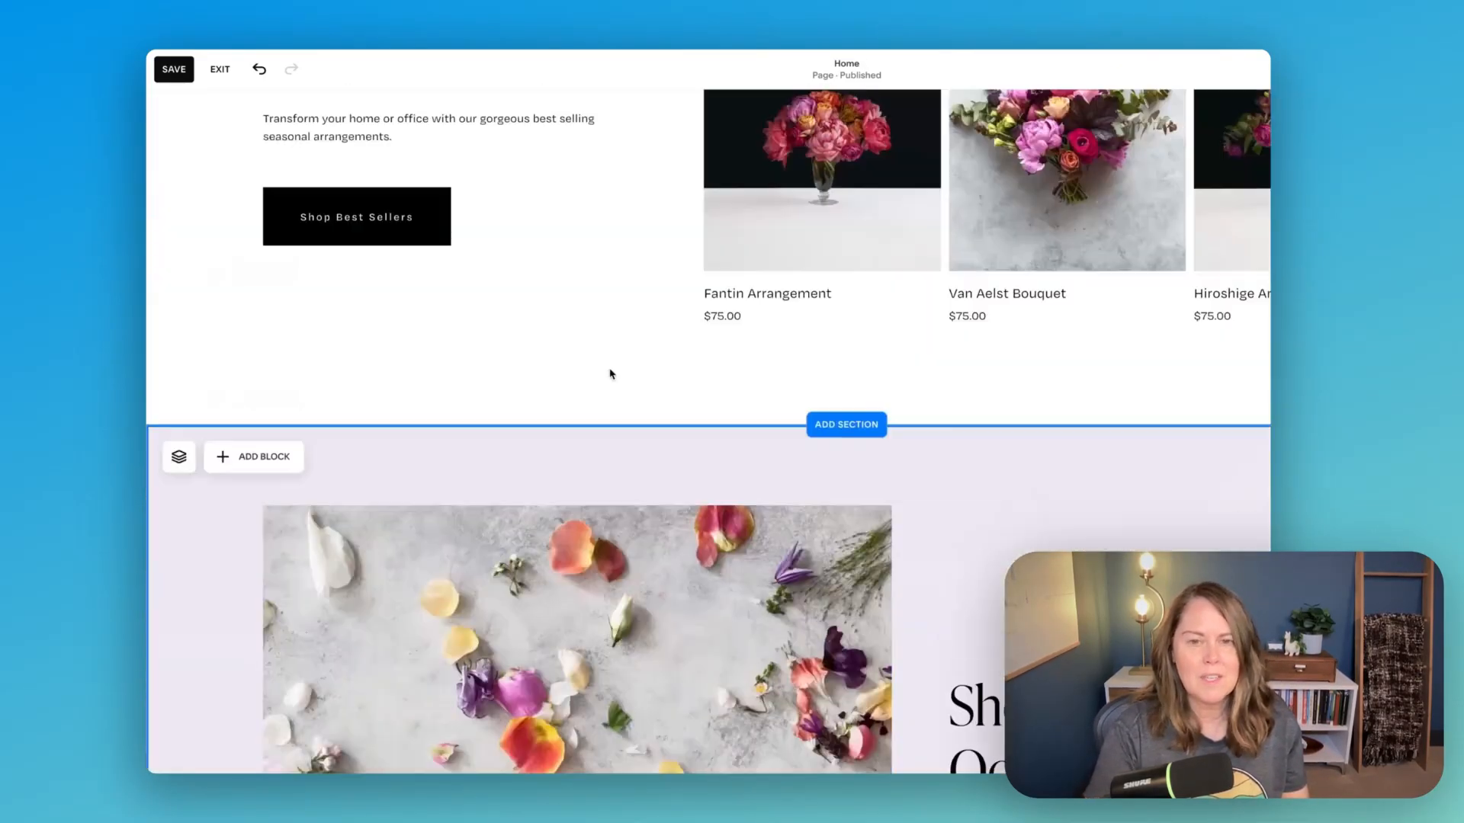
scroll(610, 369, "up", 1)
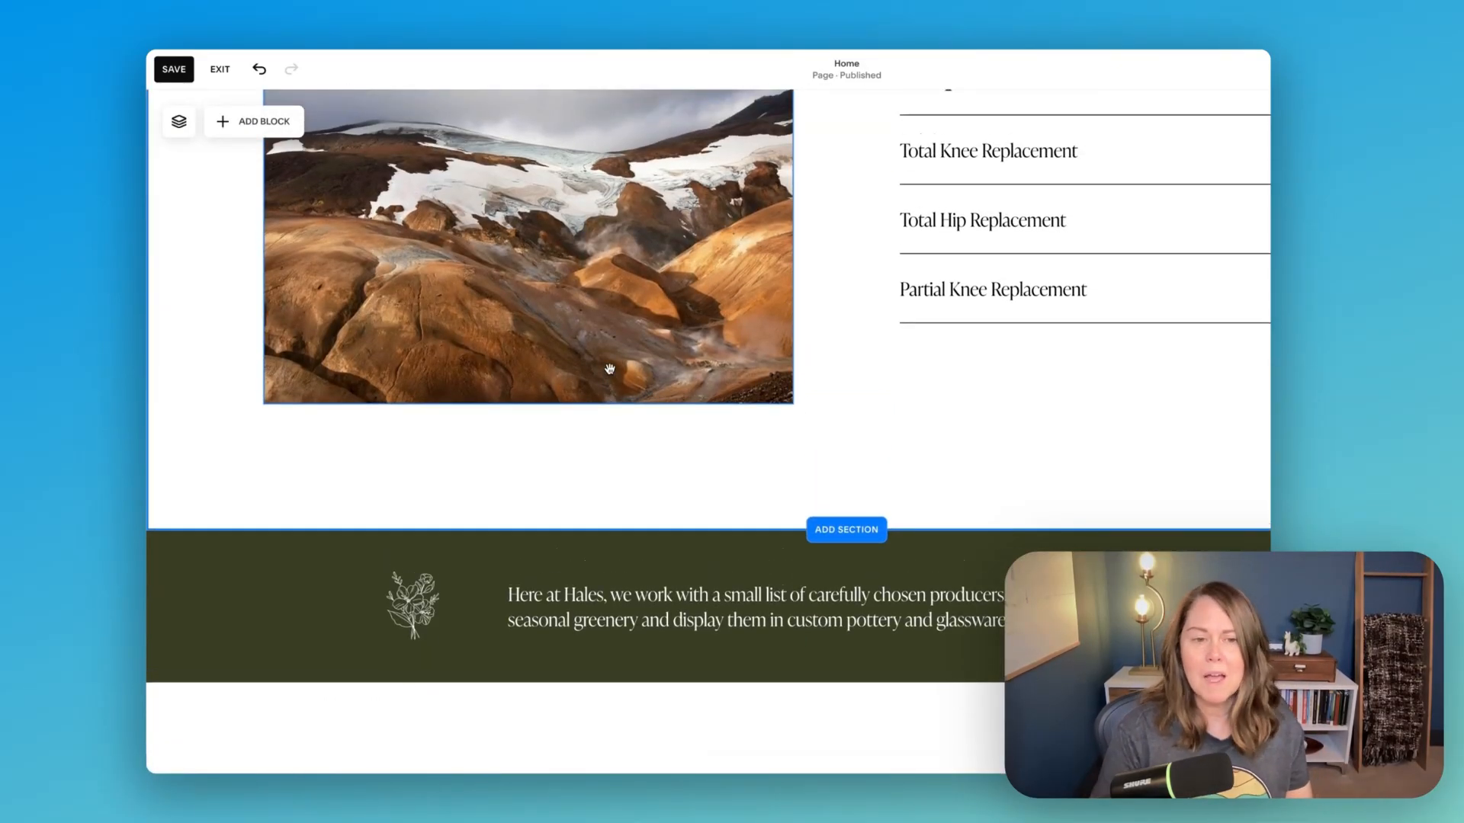
scroll(610, 369, "up", 10)
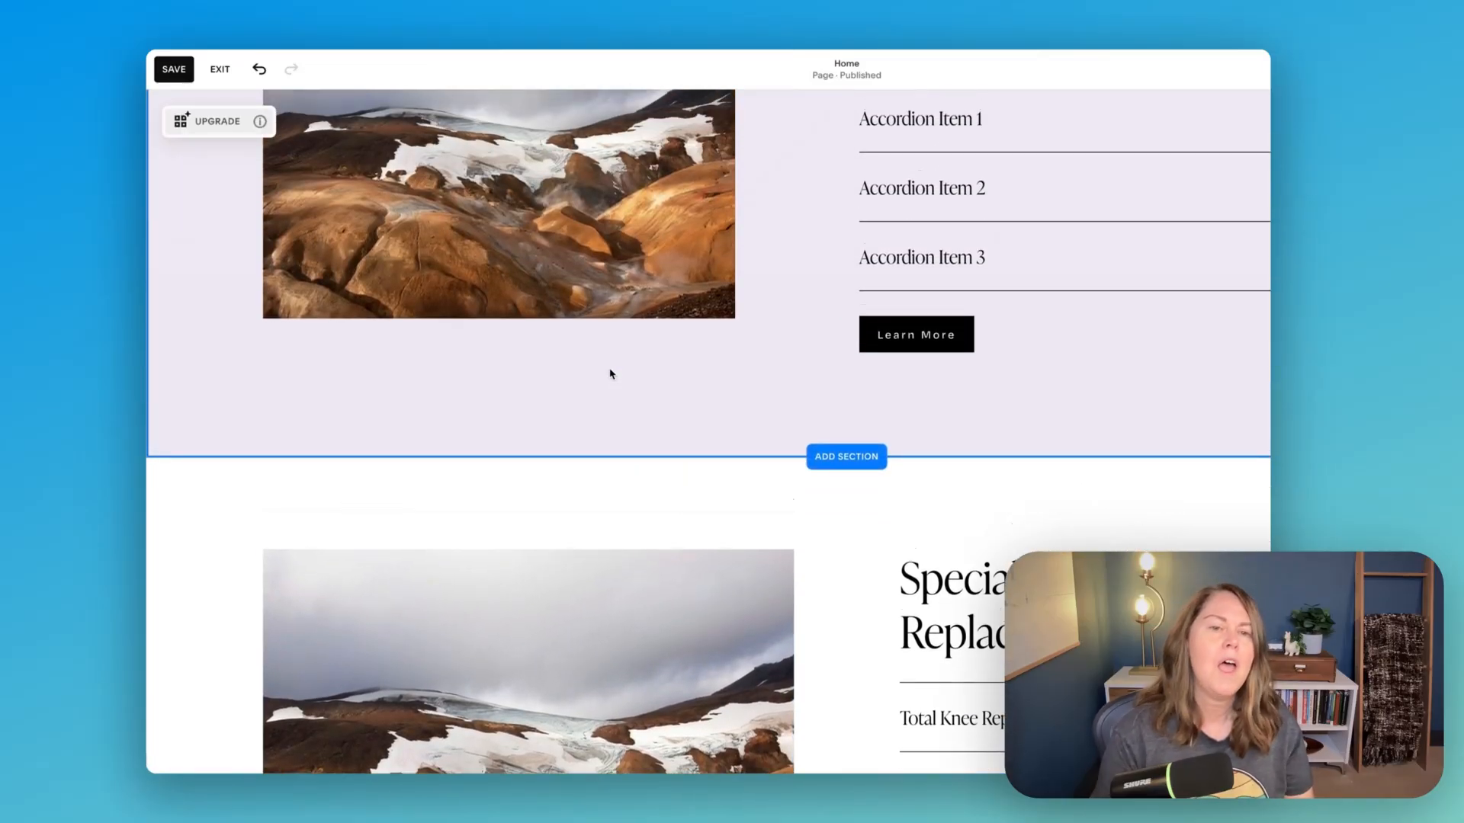
scroll(610, 373, "up", 8)
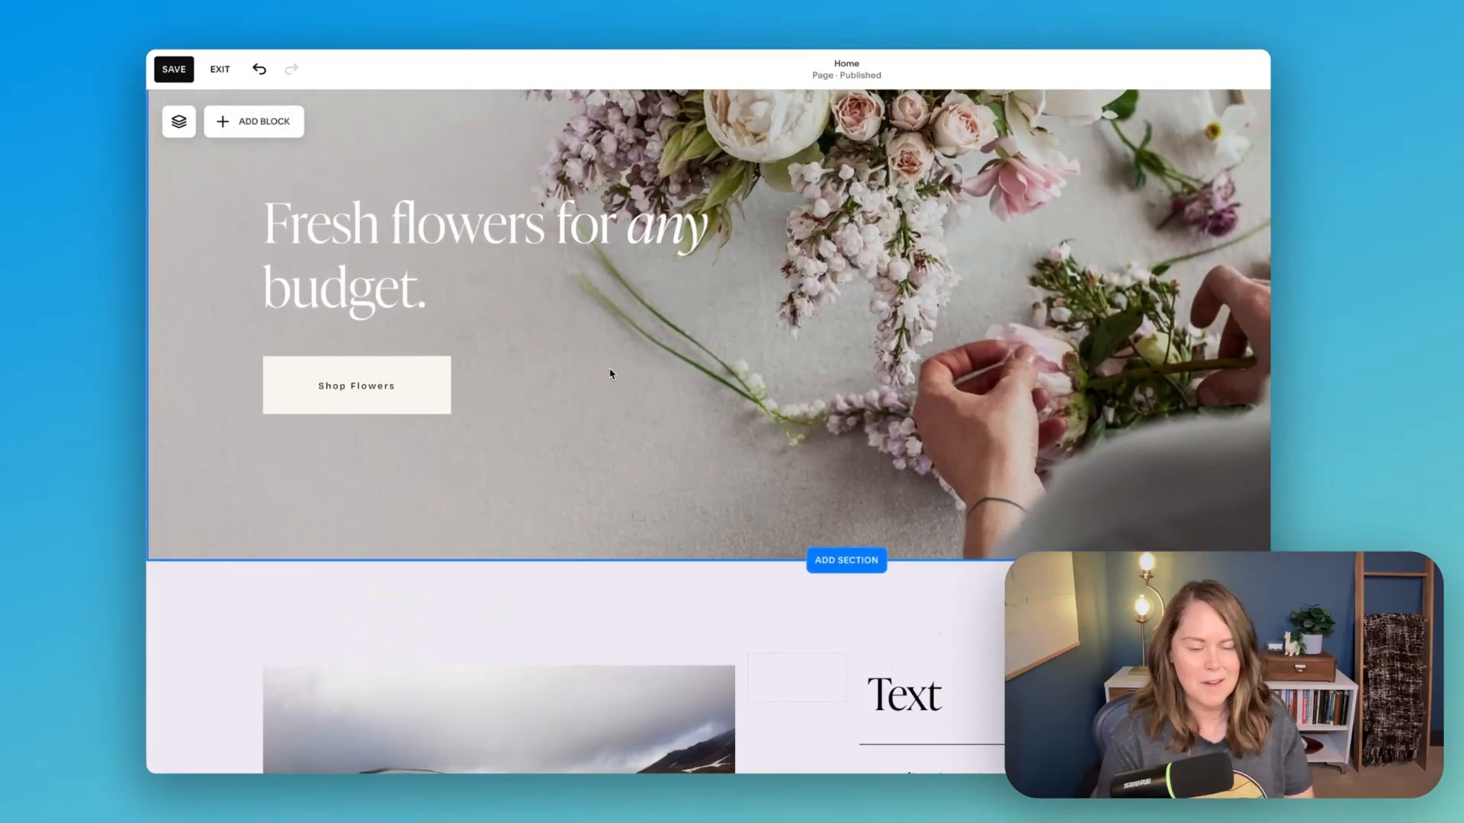